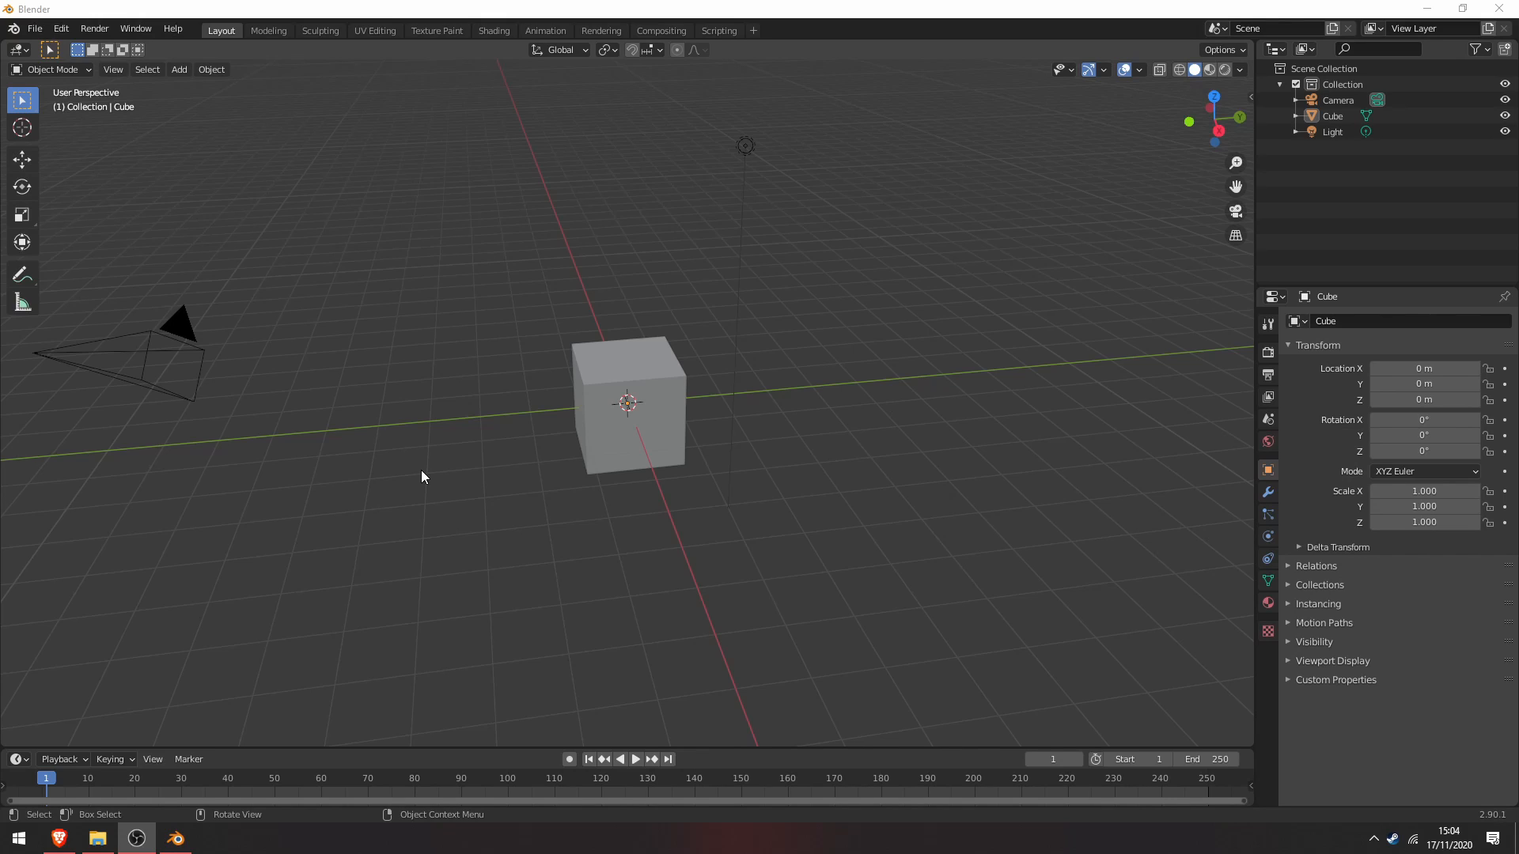
{"action": "left_click_drag", "start_coordinate": [560, 226], "coordinate": [952, 561]}
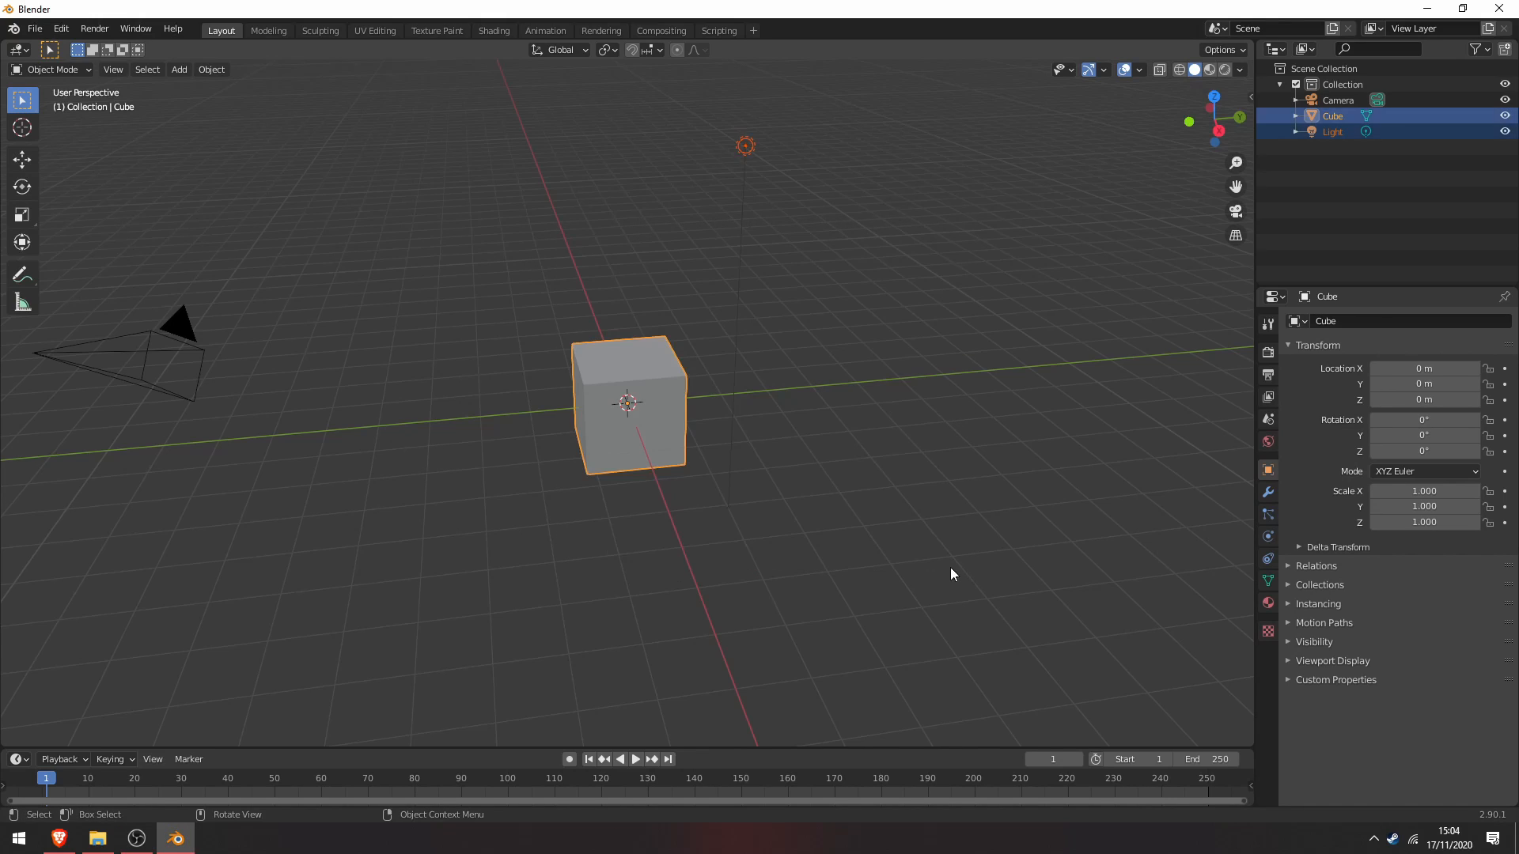
{"action": "left_click_drag", "start_coordinate": [456, 282], "coordinate": [870, 581]}
{"action": "left_click", "coordinate": [573, 380]}
{"action": "left_click", "coordinate": [395, 270]}
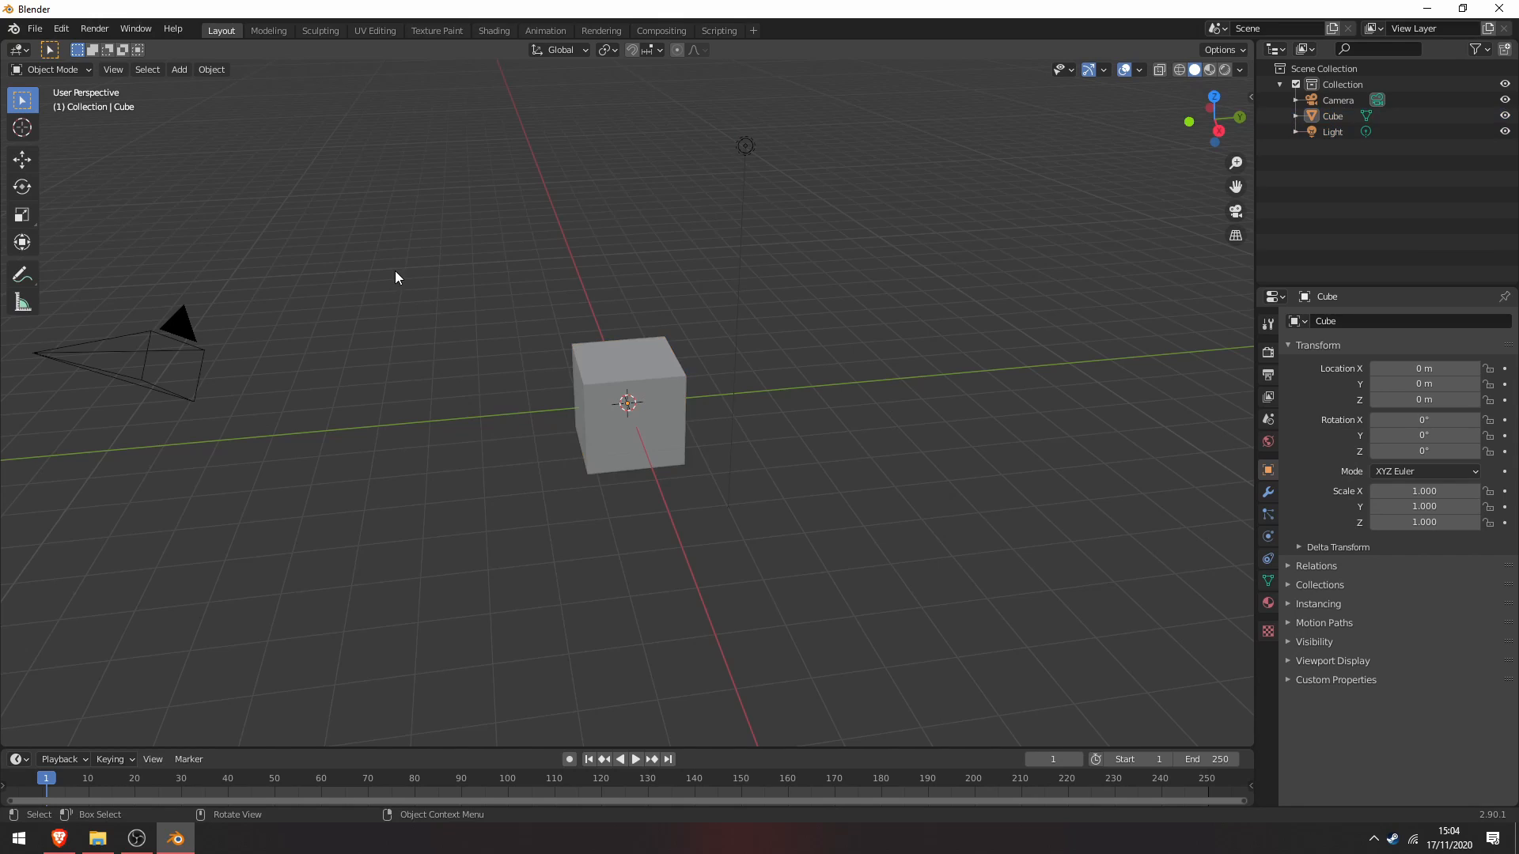
{"action": "left_click_drag", "start_coordinate": [386, 251], "coordinate": [689, 528]}
{"action": "left_click", "coordinate": [467, 408]}
{"action": "left_click_drag", "start_coordinate": [466, 278], "coordinate": [885, 550]}
{"action": "left_click", "coordinate": [883, 552]}
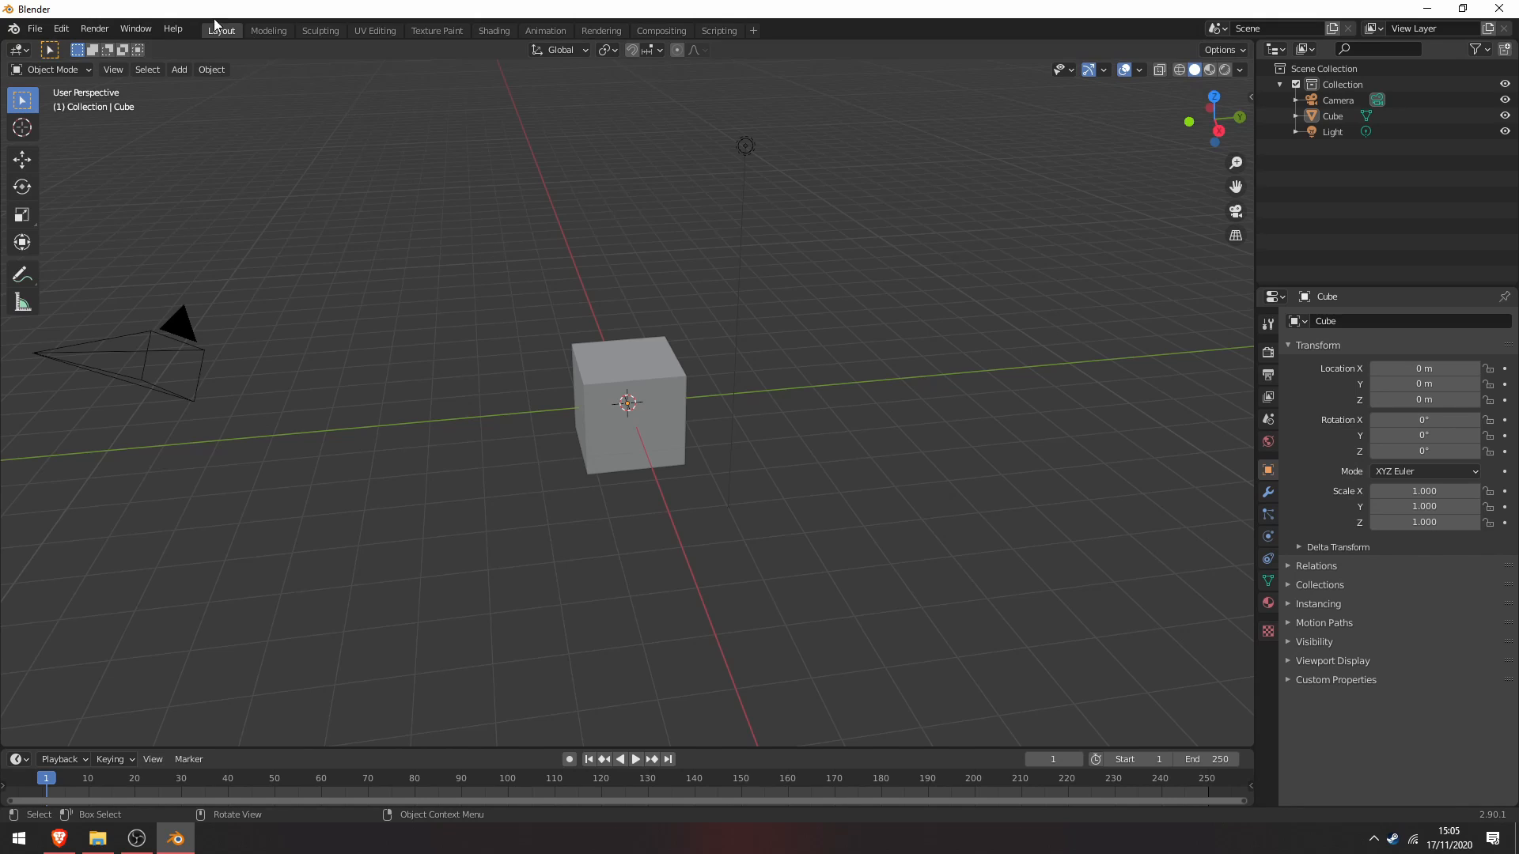
- Switch the program window to fullscreen
{"action": "left_click", "coordinate": [150, 32]}
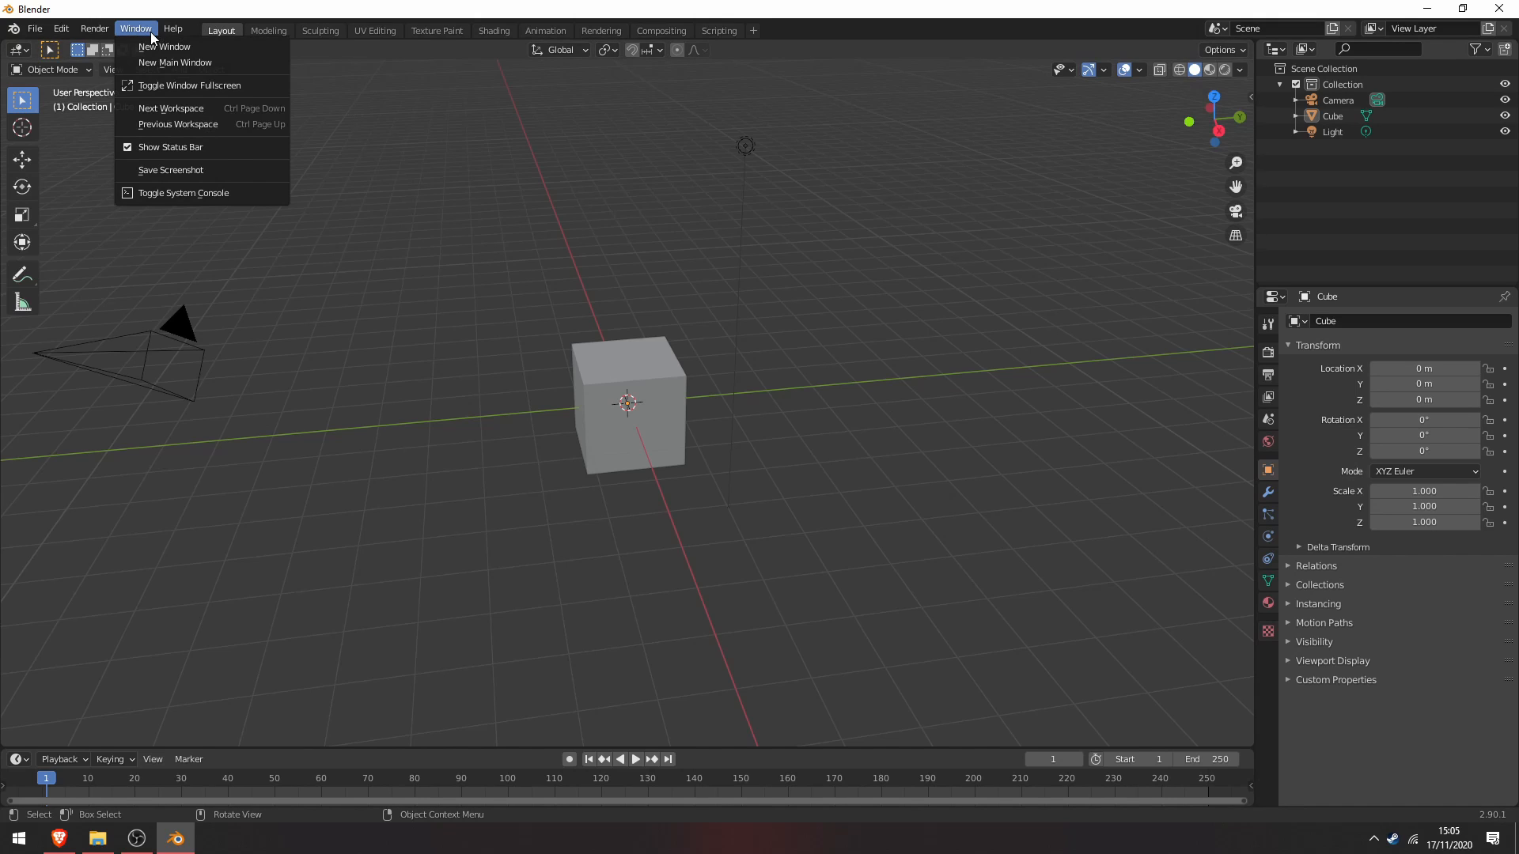
{"action": "left_click", "coordinate": [193, 88]}
{"action": "left_click", "coordinate": [625, 371]}
{"action": "left_click", "coordinate": [706, 452]}
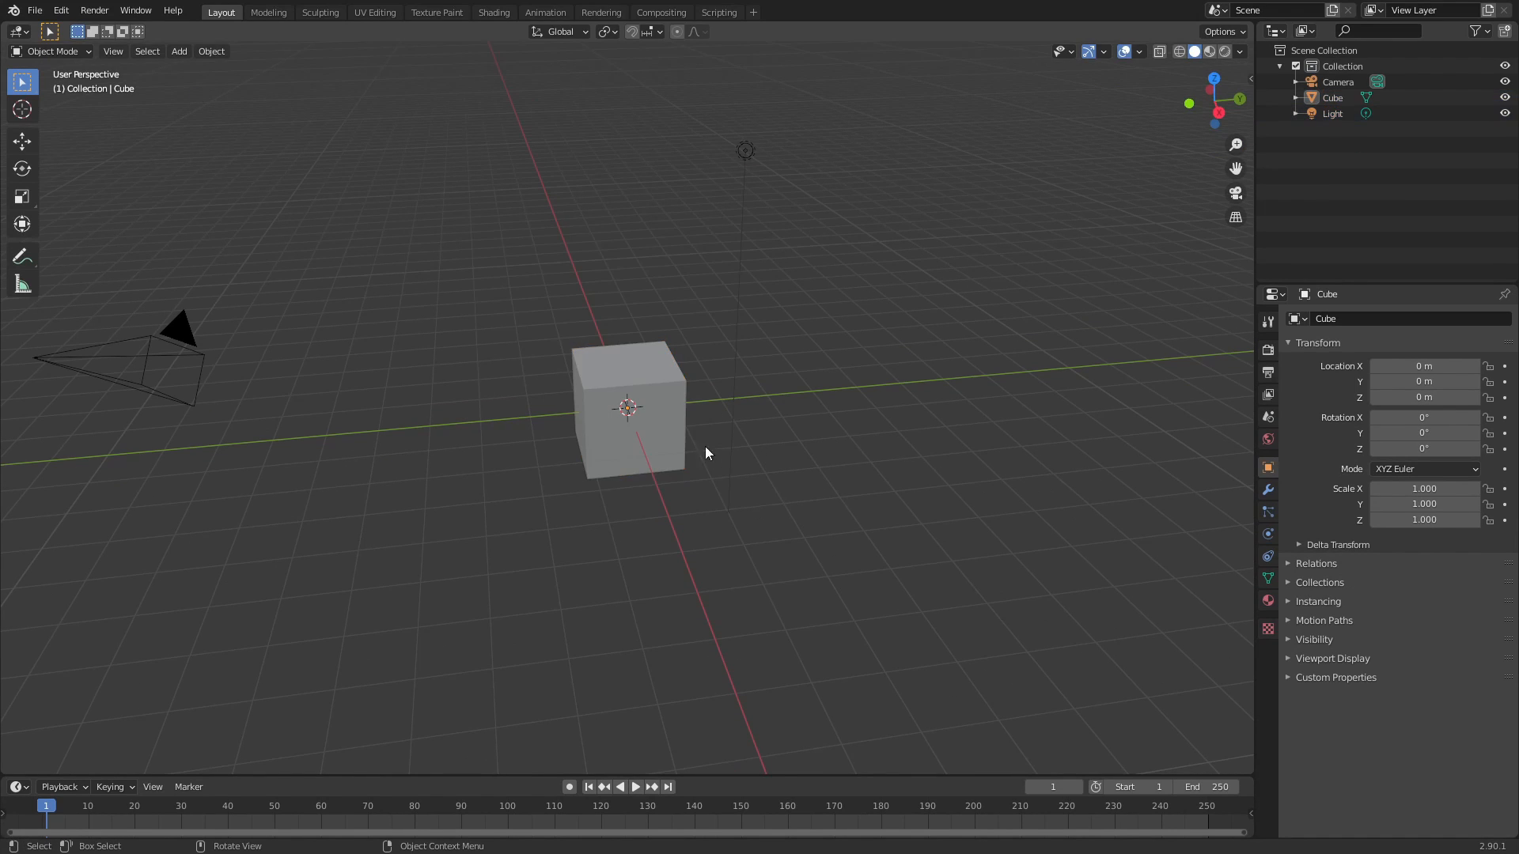
- Delete the default cube from the scene
{"action": "middle_click_drag", "start_coordinate": [680, 383], "coordinate": [532, 353]}
{"action": "left_click", "coordinate": [618, 421]}
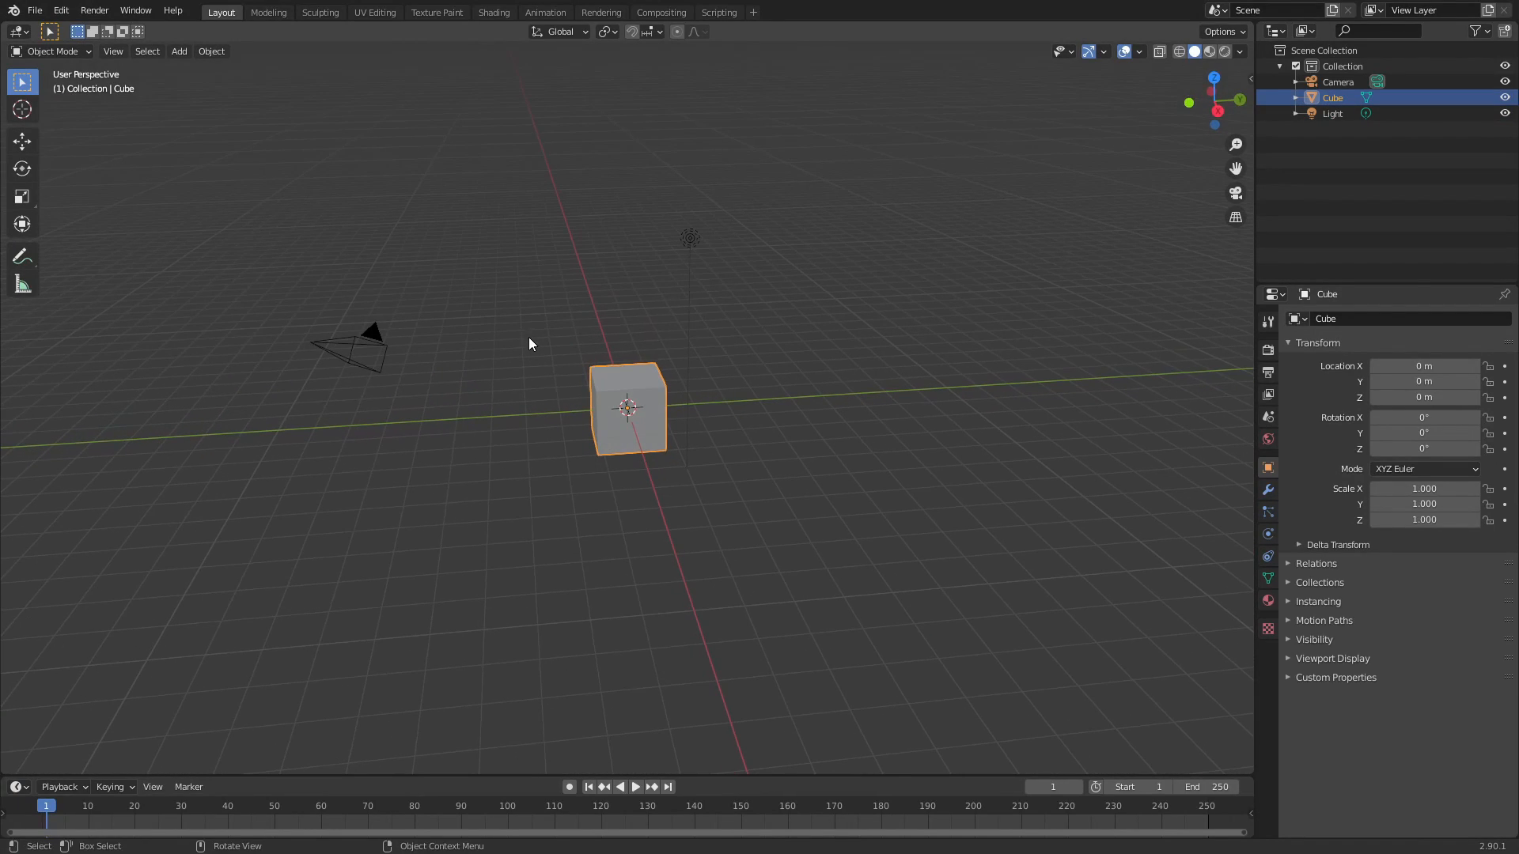
{"action": "key", "text": "x"}
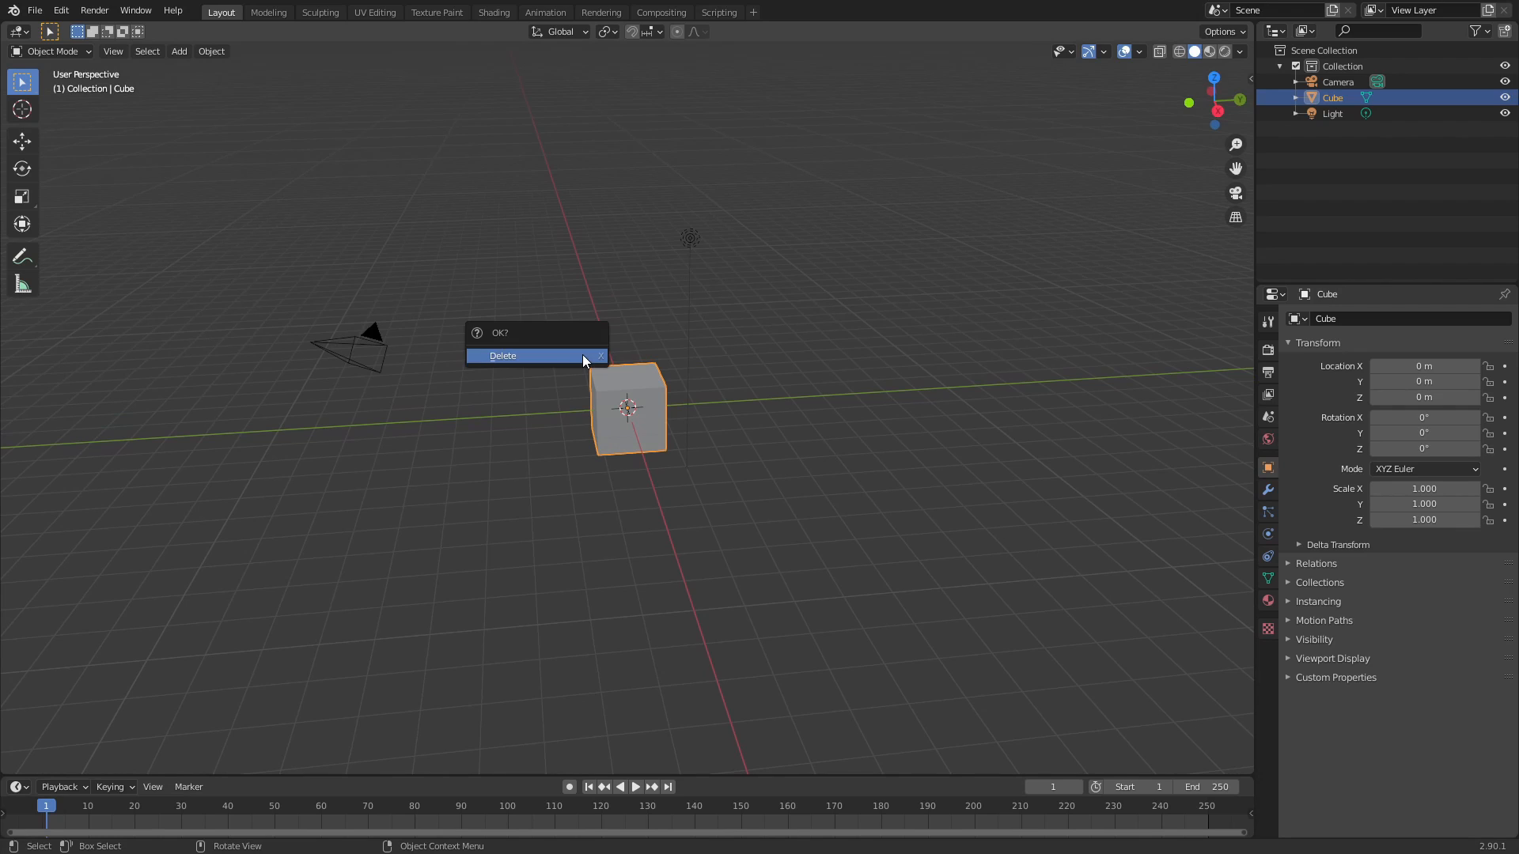
{"action": "left_click", "coordinate": [571, 355]}
{"action": "left_click", "coordinate": [752, 525]}
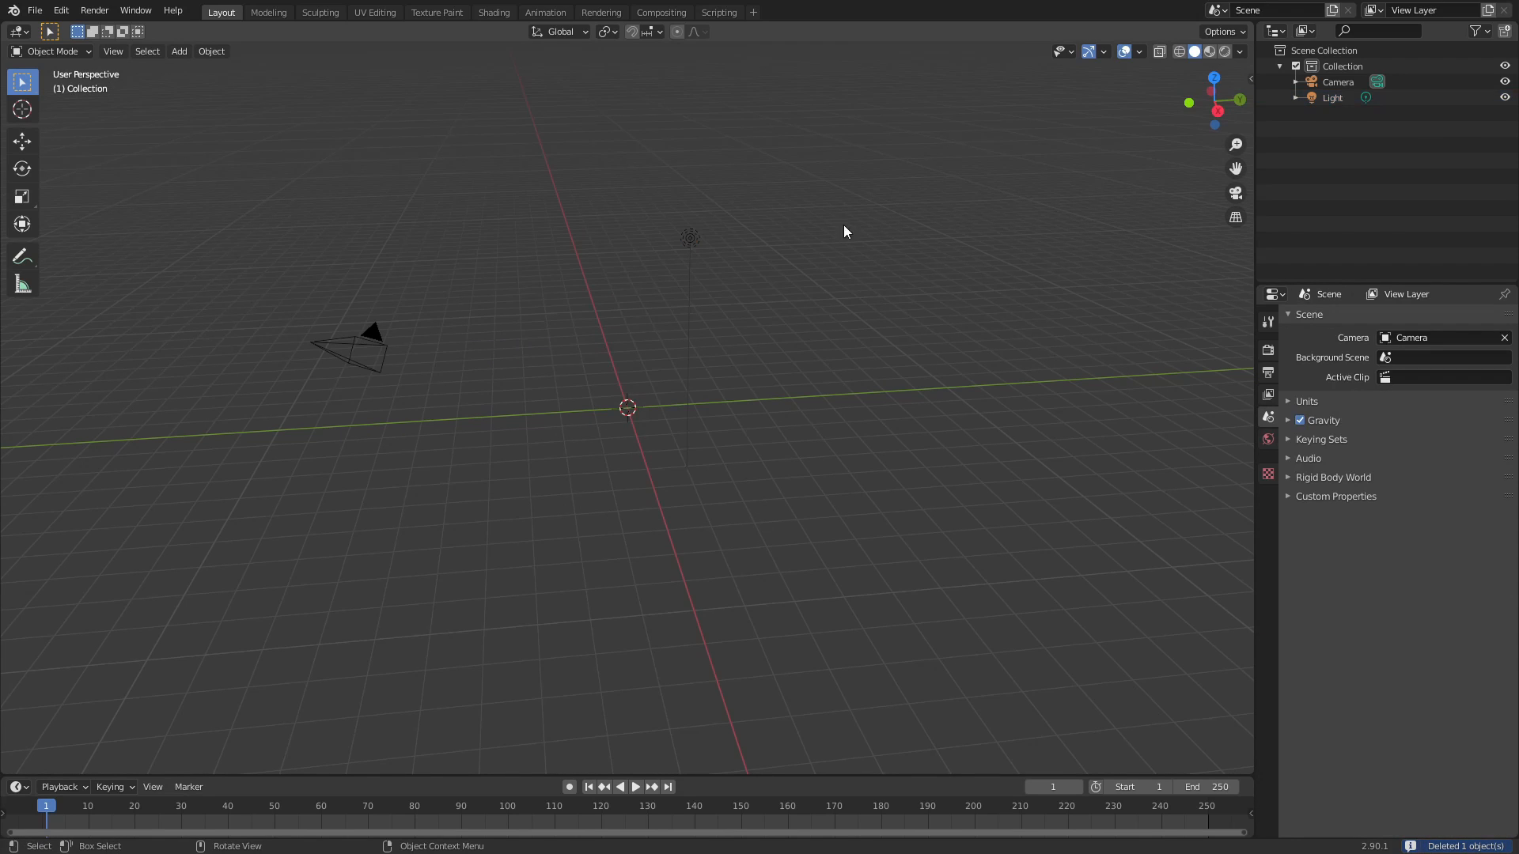
{"action": "middle_click_drag", "start_coordinate": [844, 230], "coordinate": [817, 270]}
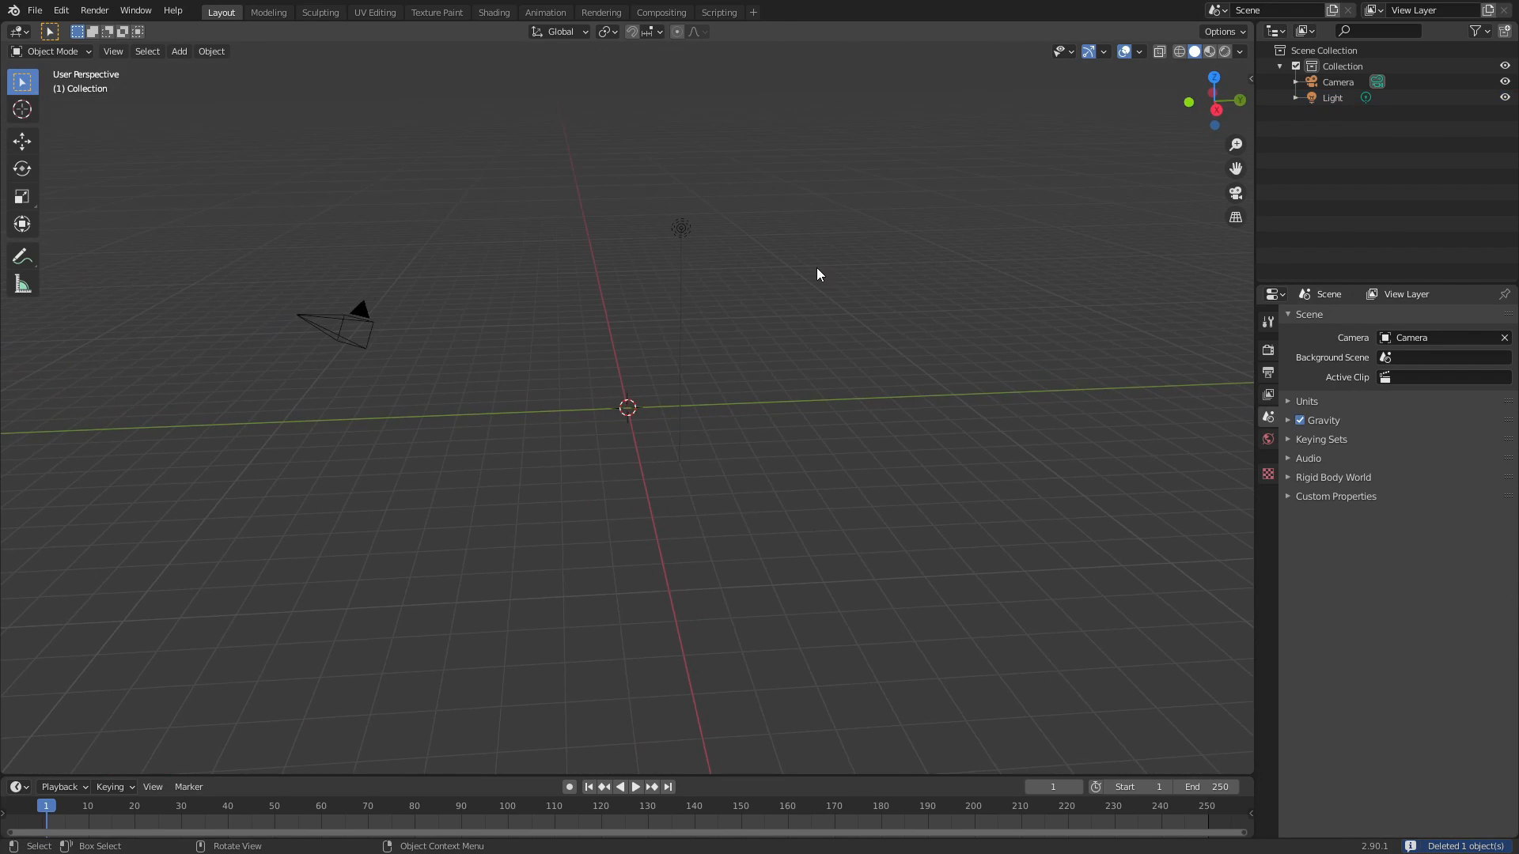
{"action": "key", "text": "shift+a"}
{"action": "mouse_move", "coordinate": [817, 269]}
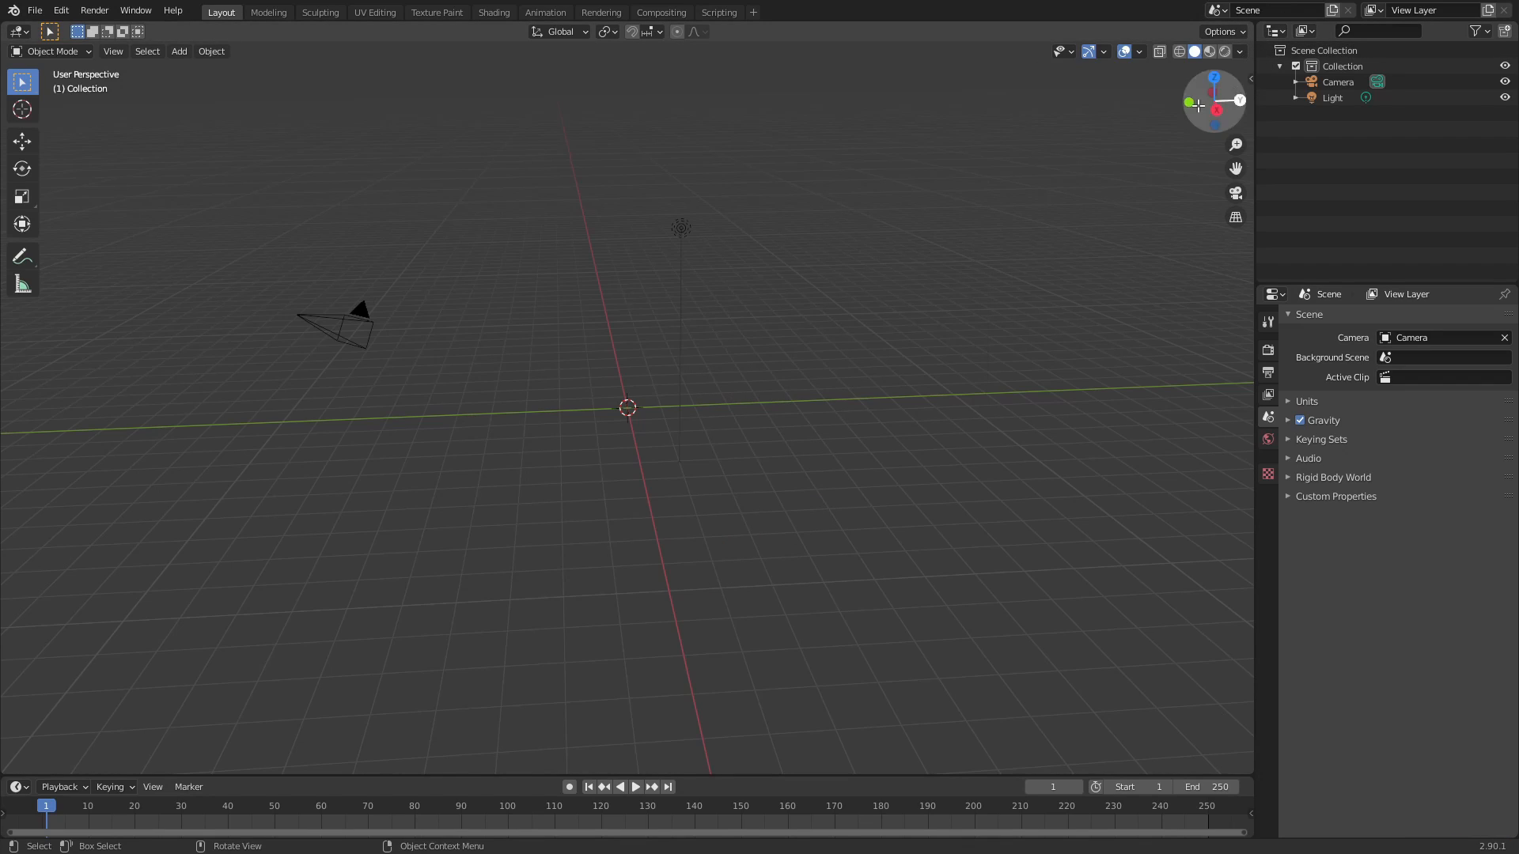
- Start the Shortcut VUr input display, dock it to Left, and hide the sidebar
{"action": "left_click", "coordinate": [1250, 79]}
{"action": "left_click", "coordinate": [1244, 109]}
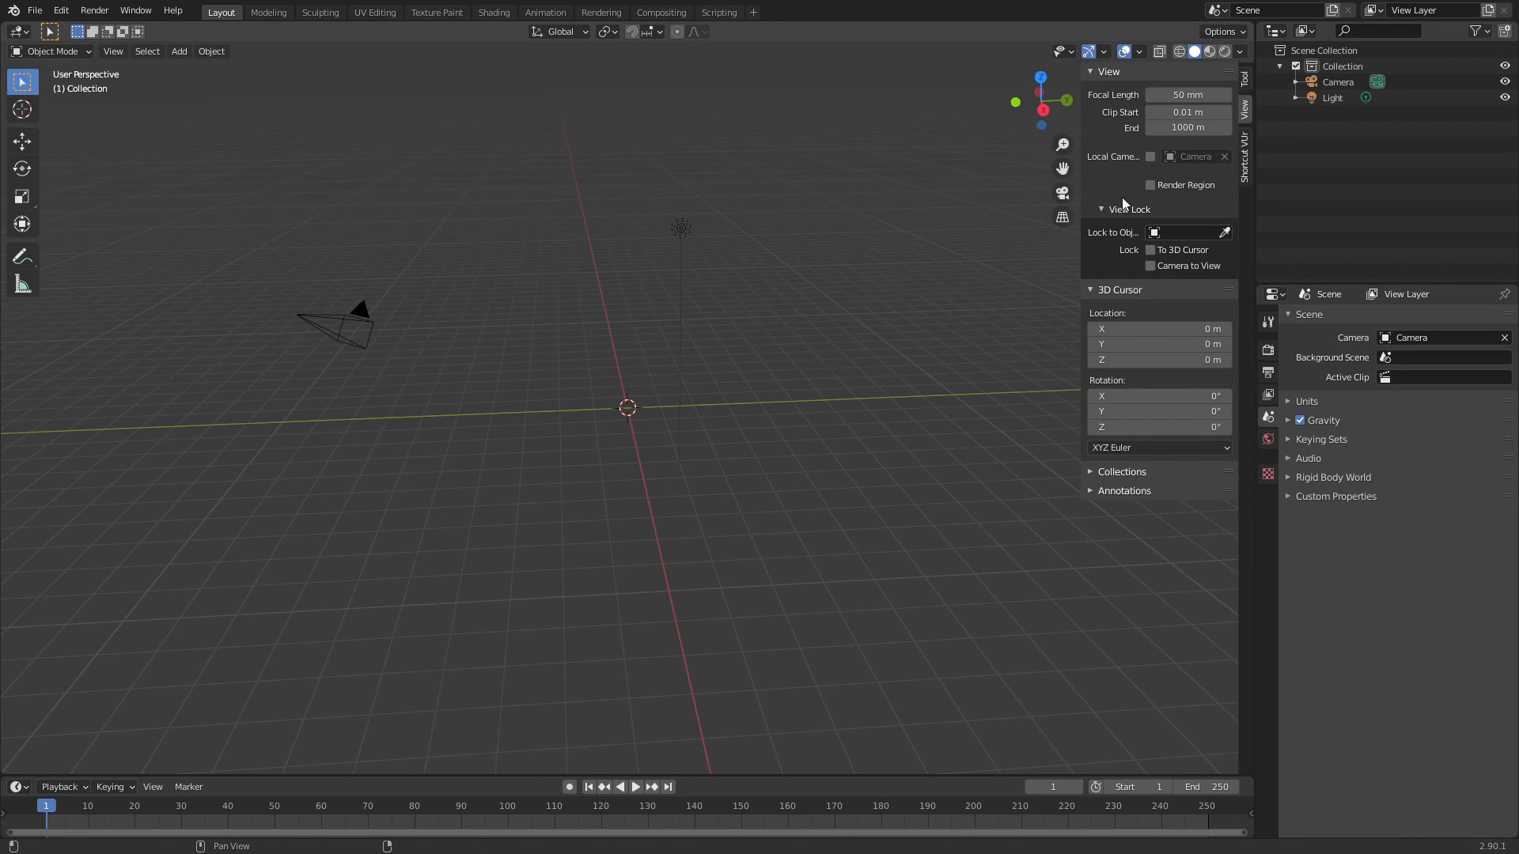
{"action": "left_click", "coordinate": [1244, 158]}
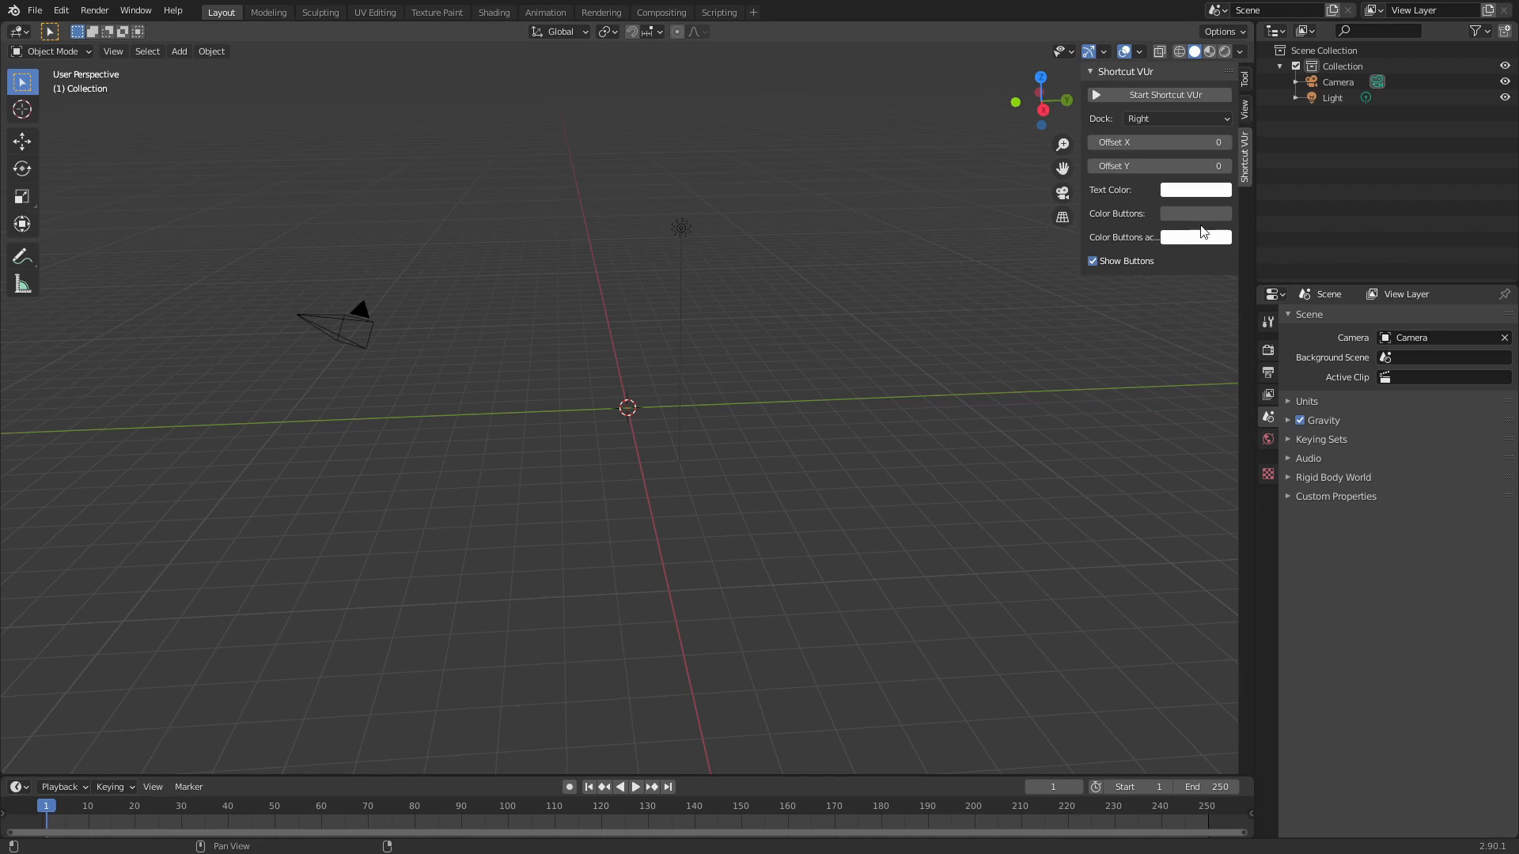
{"action": "left_click", "coordinate": [1161, 94]}
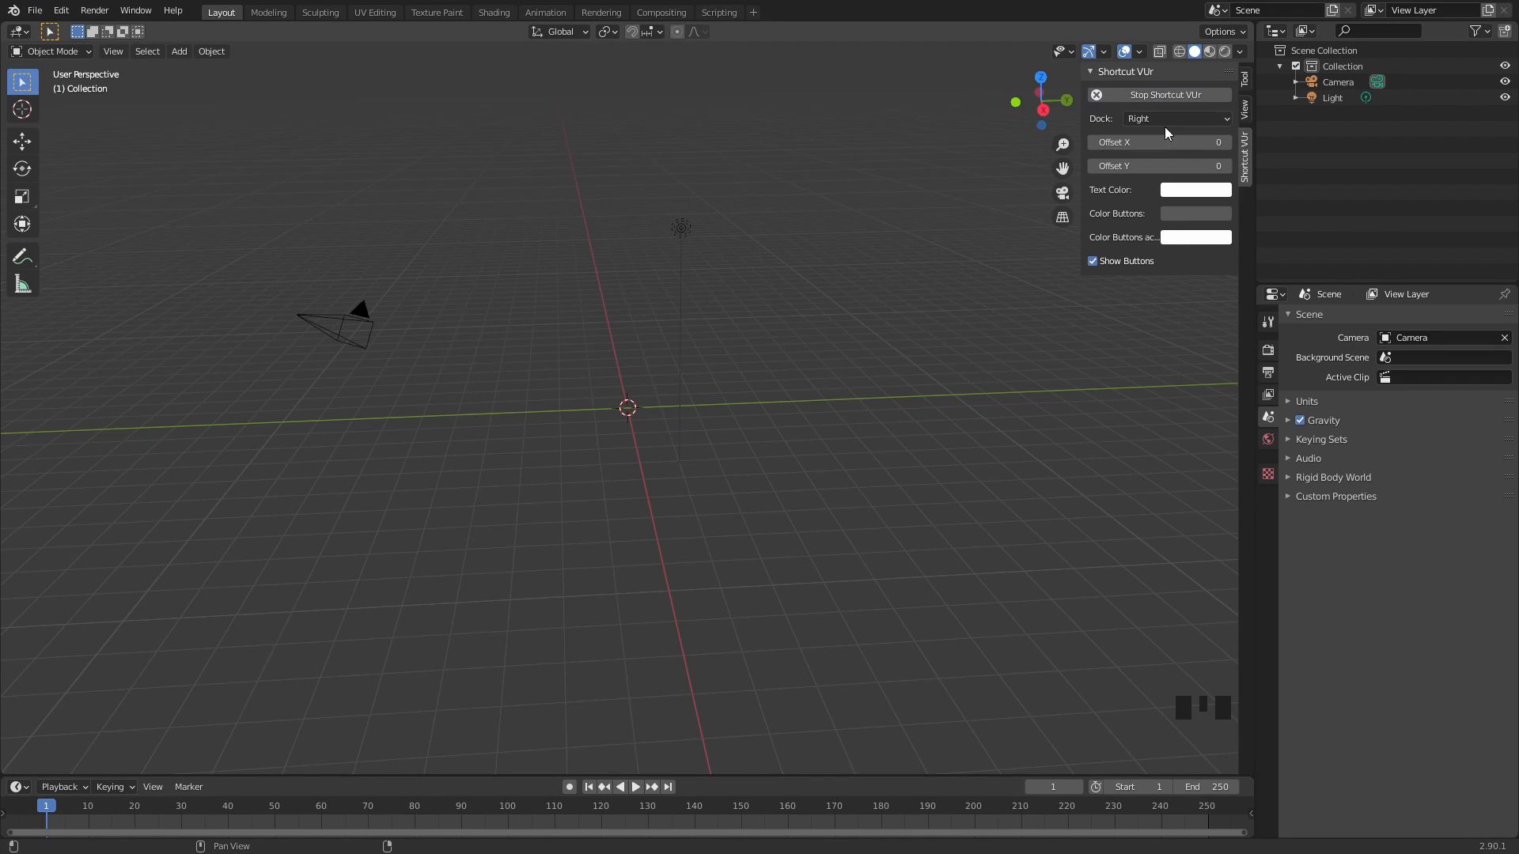
{"action": "left_click", "coordinate": [1164, 120]}
{"action": "left_click", "coordinate": [1187, 136]}
{"action": "left_click", "coordinate": [886, 422]}
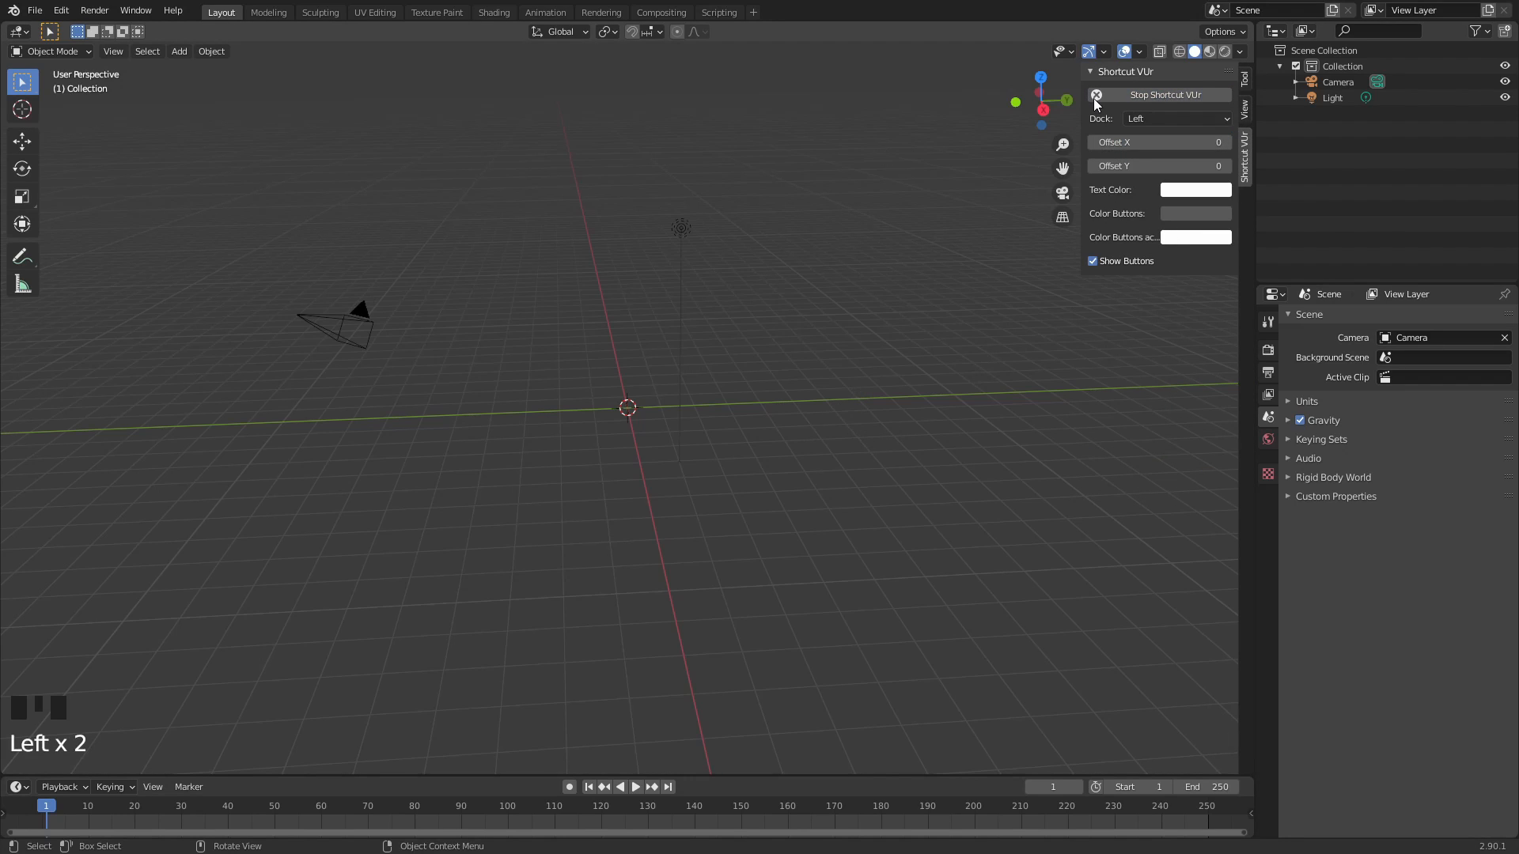
{"action": "key", "text": "n"}
- Add a cylinder mesh at the world origin and expand its creation settings
{"action": "middle_click_drag", "start_coordinate": [1004, 383], "coordinate": [780, 487]}
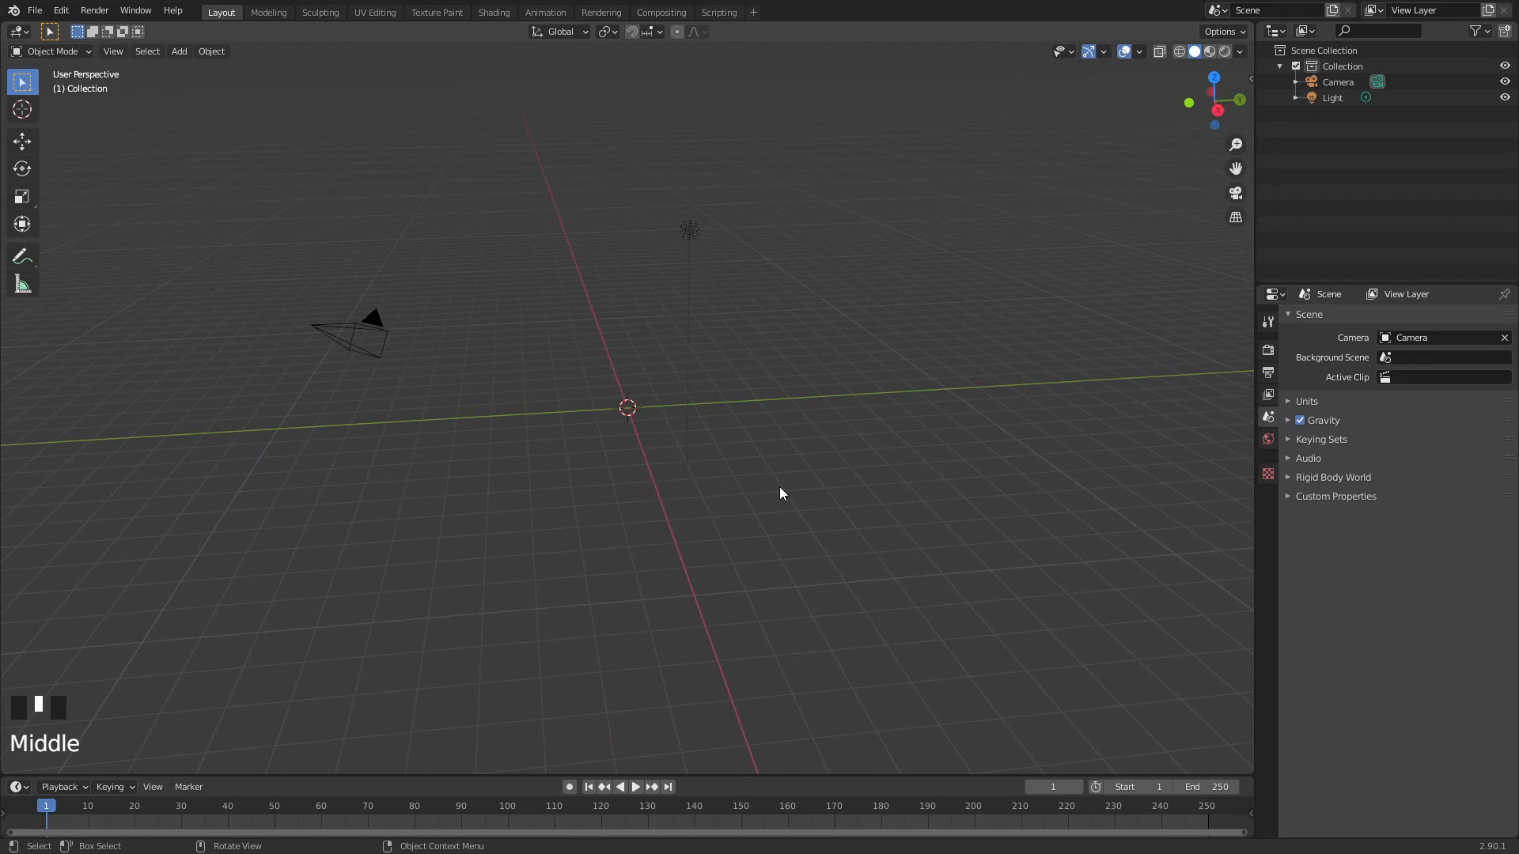
{"action": "key", "text": "shift+a"}
{"action": "mouse_move", "coordinate": [770, 404]}
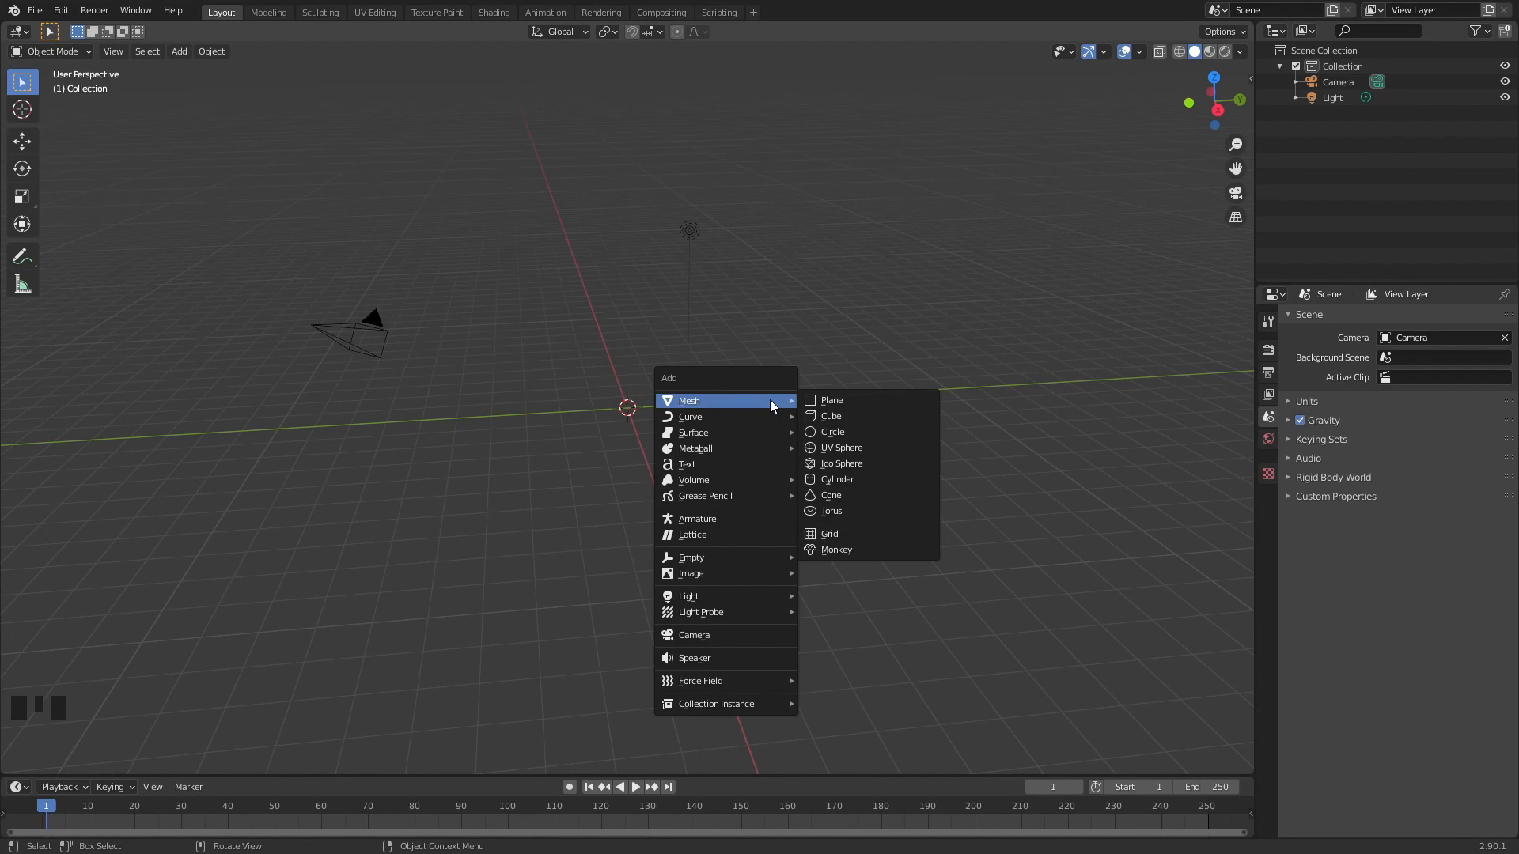
{"action": "left_click", "coordinate": [872, 478]}
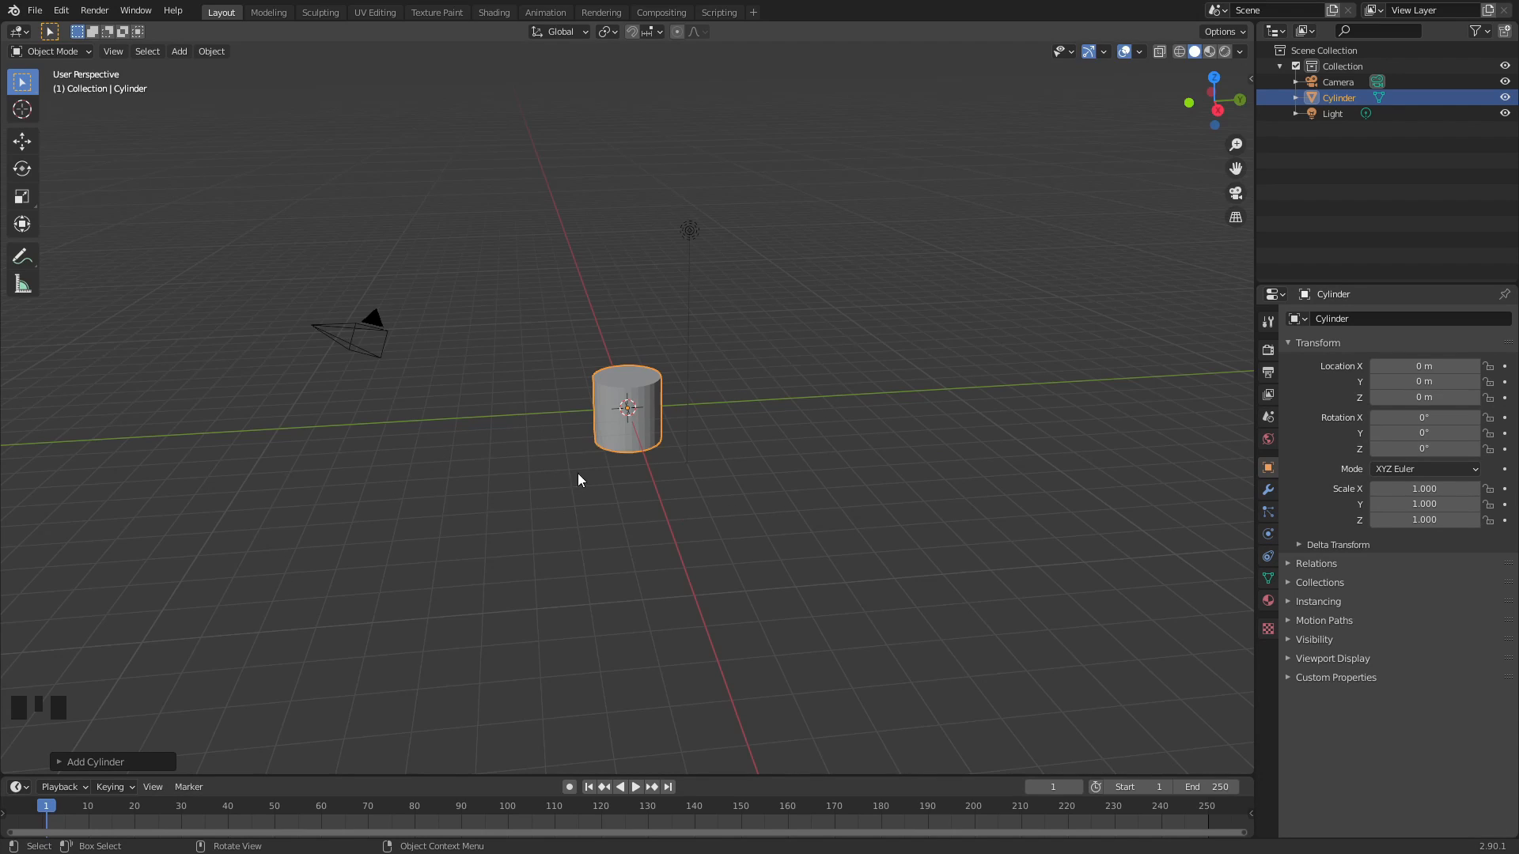
{"action": "left_click", "coordinate": [113, 761]}
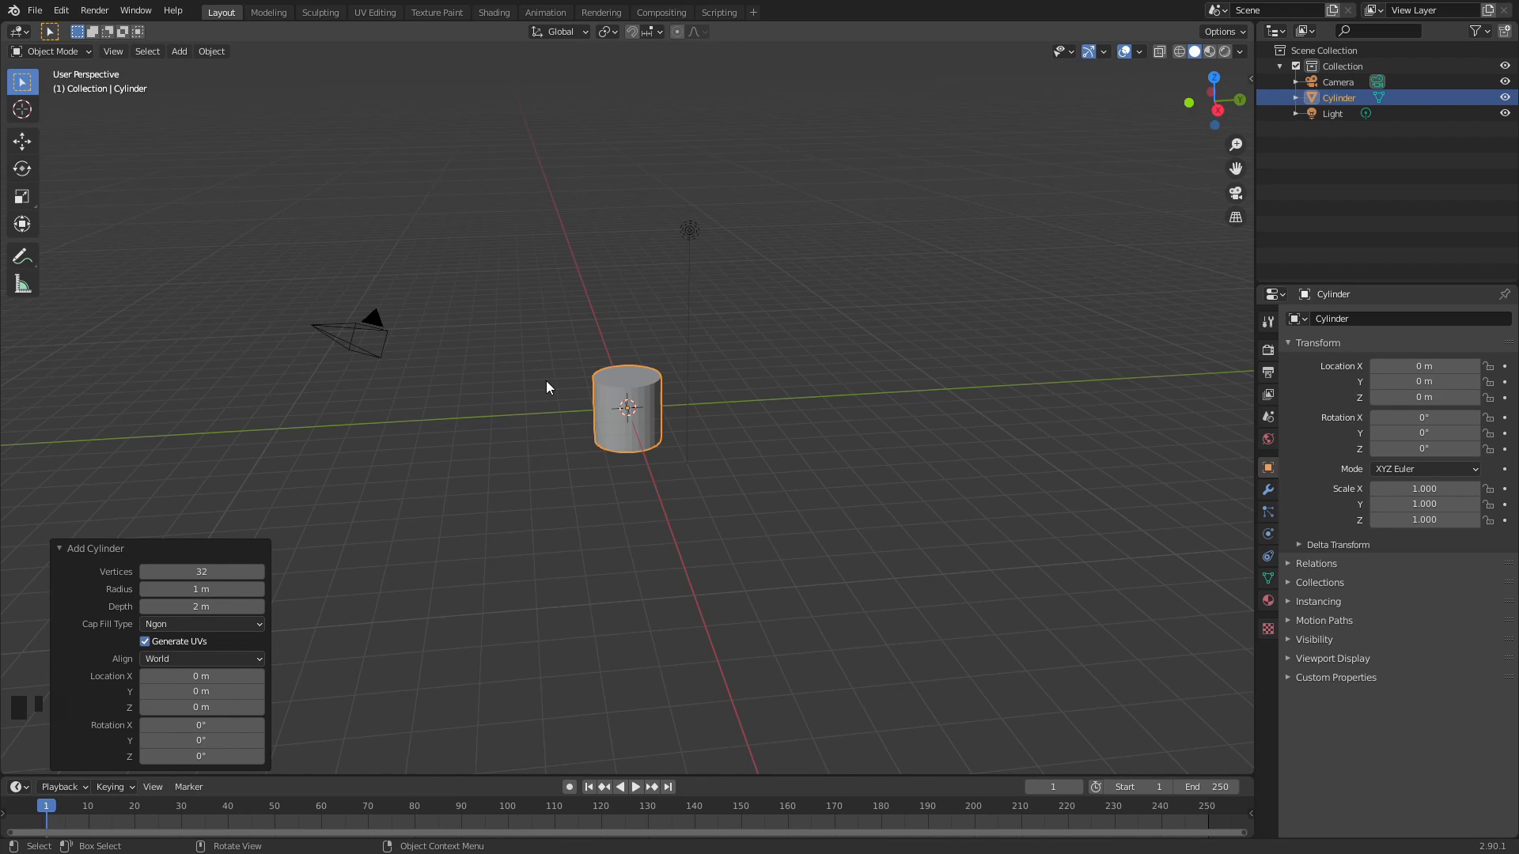
{"action": "scroll", "coordinate": [662, 306], "scroll_direction": "up", "scroll_amount": 8}
{"action": "middle_click_drag", "start_coordinate": [668, 296], "coordinate": [715, 336]}
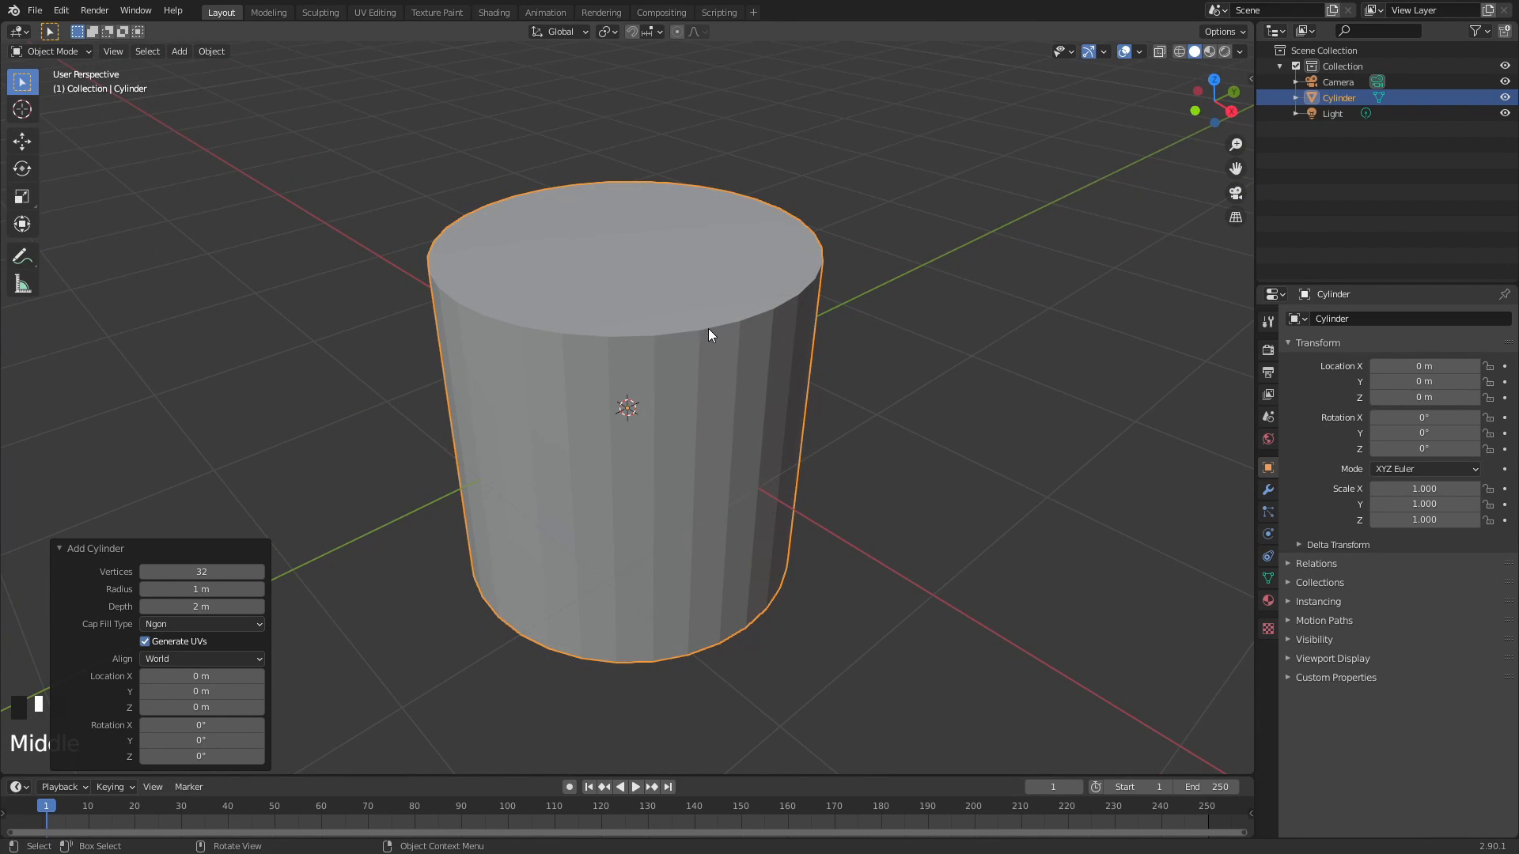
- Inspect the cylinder in Edit Mode by selecting a vertex on its top rim, and return to Object Mode
{"action": "left_click", "coordinate": [634, 345]}
{"action": "key", "text": "Tab"}
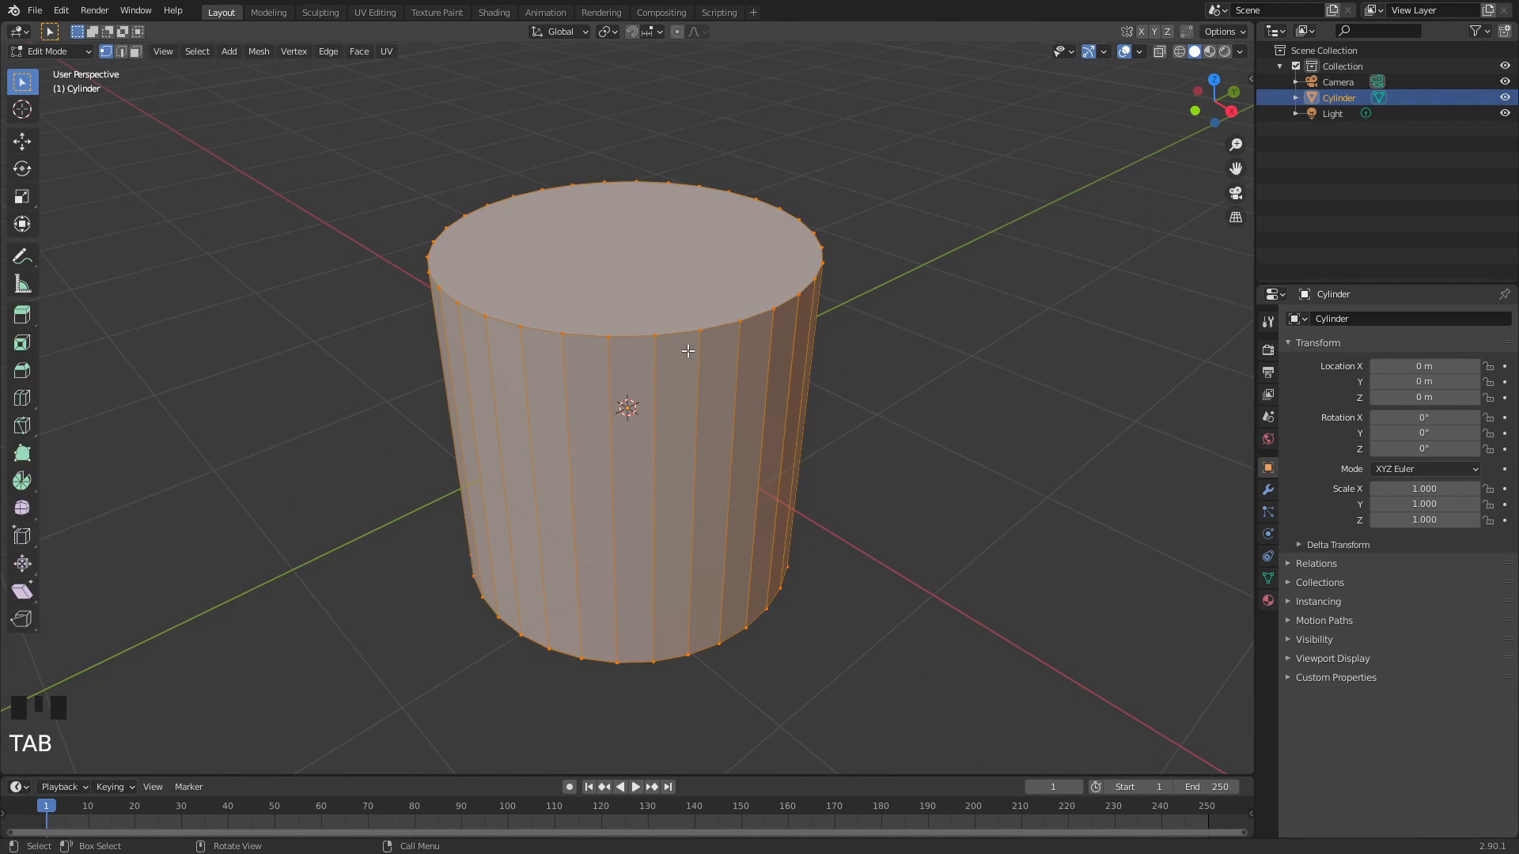
{"action": "left_click", "coordinate": [643, 325]}
{"action": "middle_click_drag", "start_coordinate": [802, 354], "coordinate": [1006, 309]}
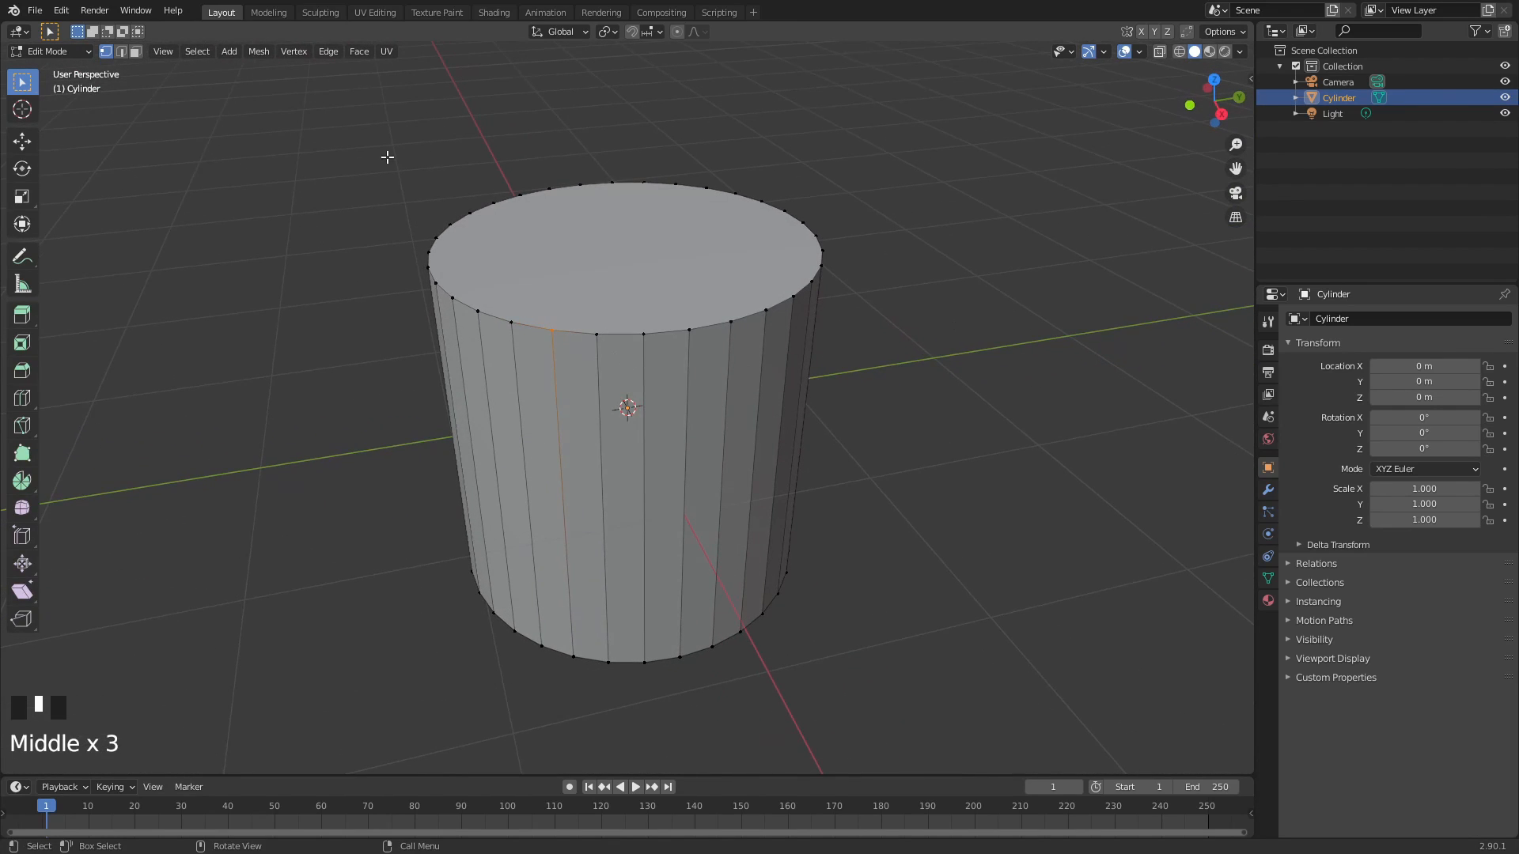
{"action": "double_click", "coordinate": [976, 434]}
{"action": "key", "text": "Tab"}
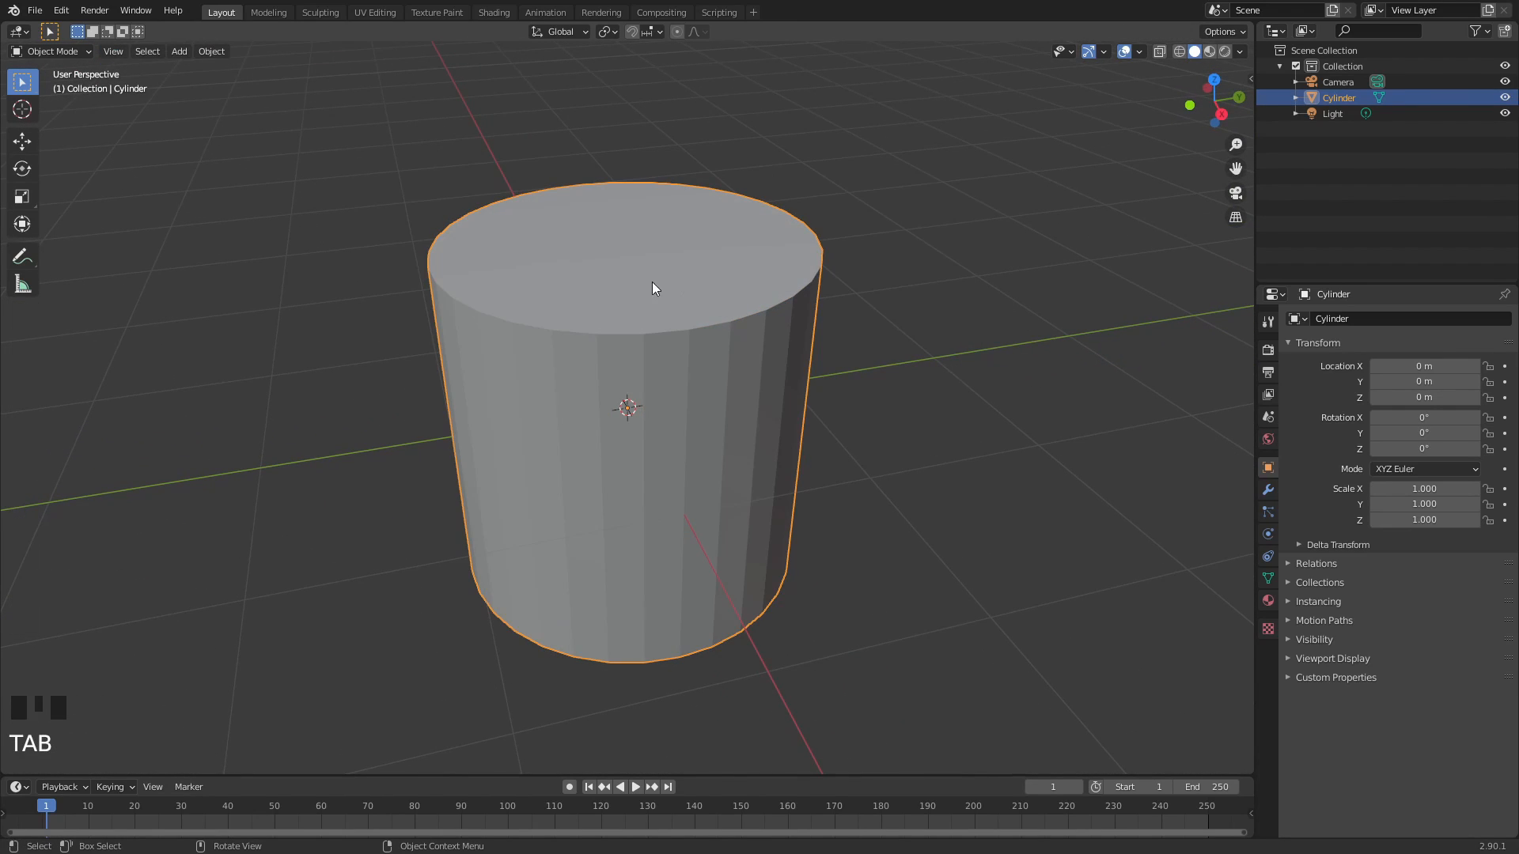
- Delete the existing cylinder and add a fresh cylinder mesh at the world origin
{"action": "left_click", "coordinate": [626, 289]}
{"action": "key", "text": "Delete"}
{"action": "key", "text": "shift+a"}
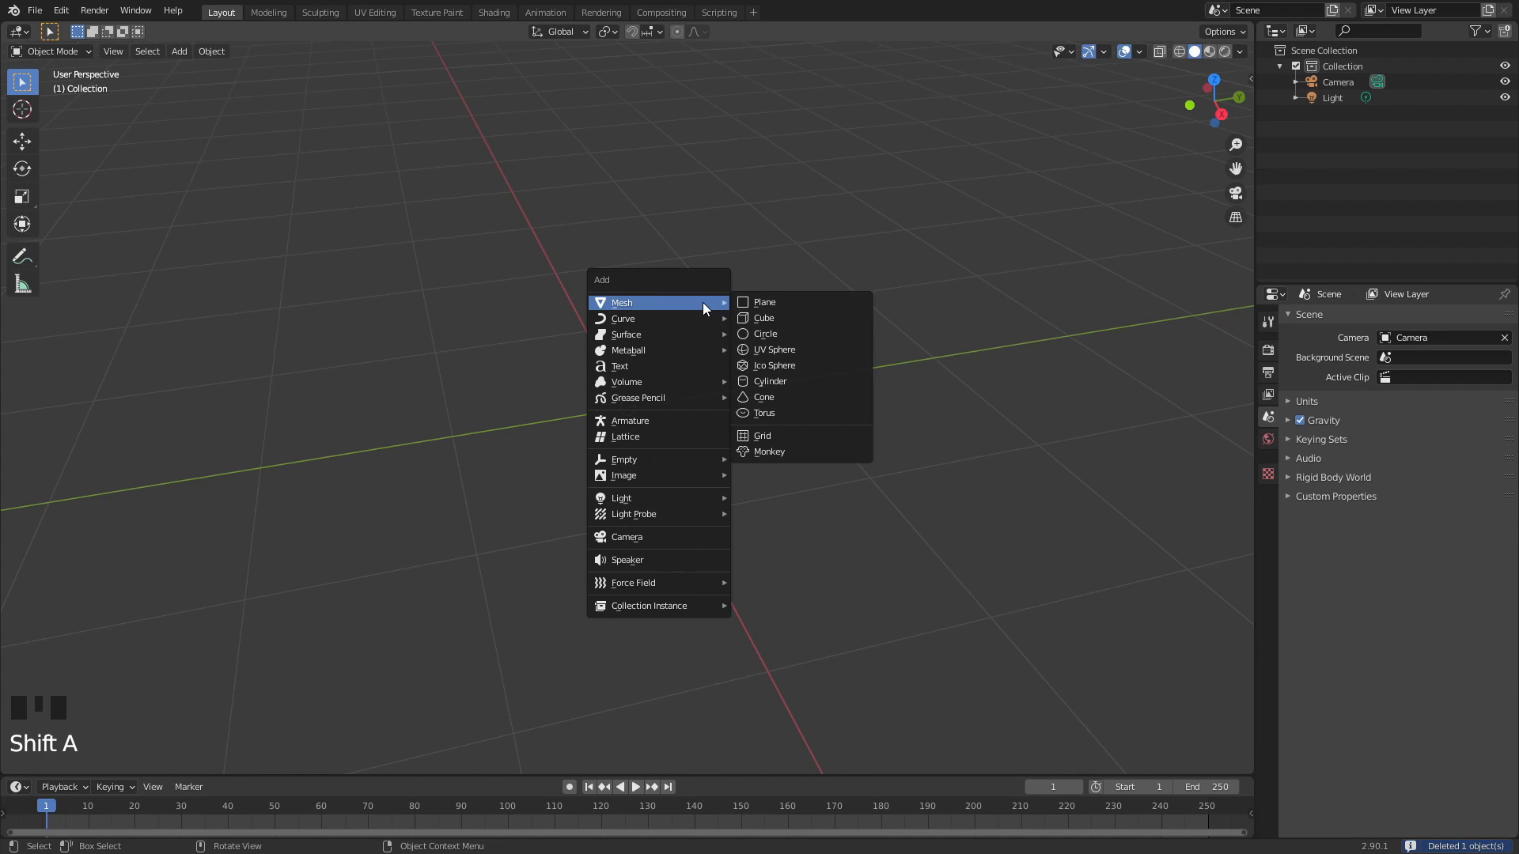
{"action": "left_click", "coordinate": [822, 379]}
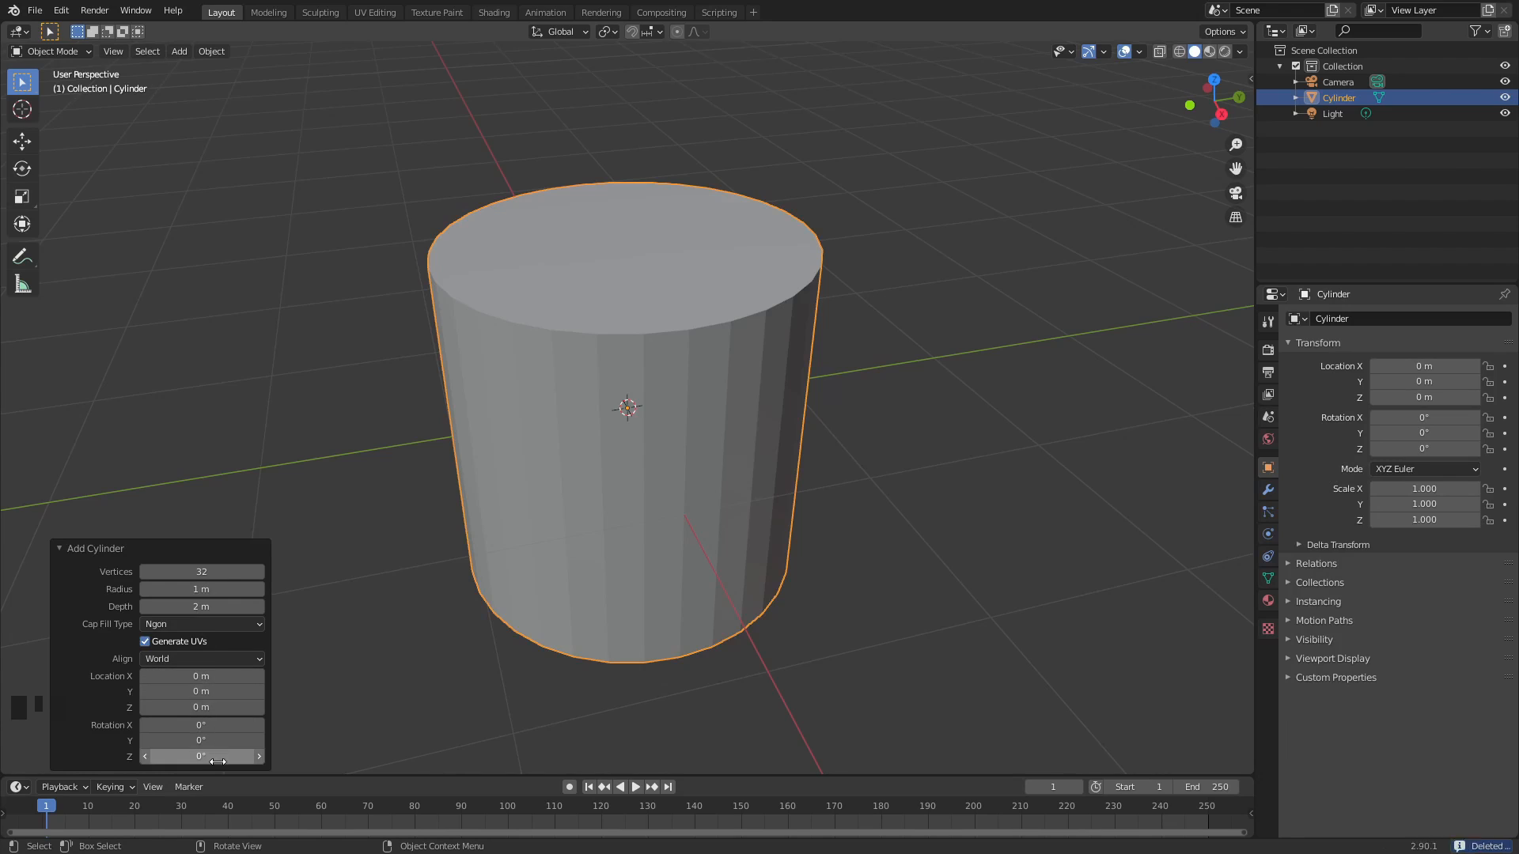
- Try shifting the new cylinder's X location and X rotation in its creation settings, resetting each to 0
{"action": "left_click_drag", "start_coordinate": [201, 675], "coordinate": [132, 676]}
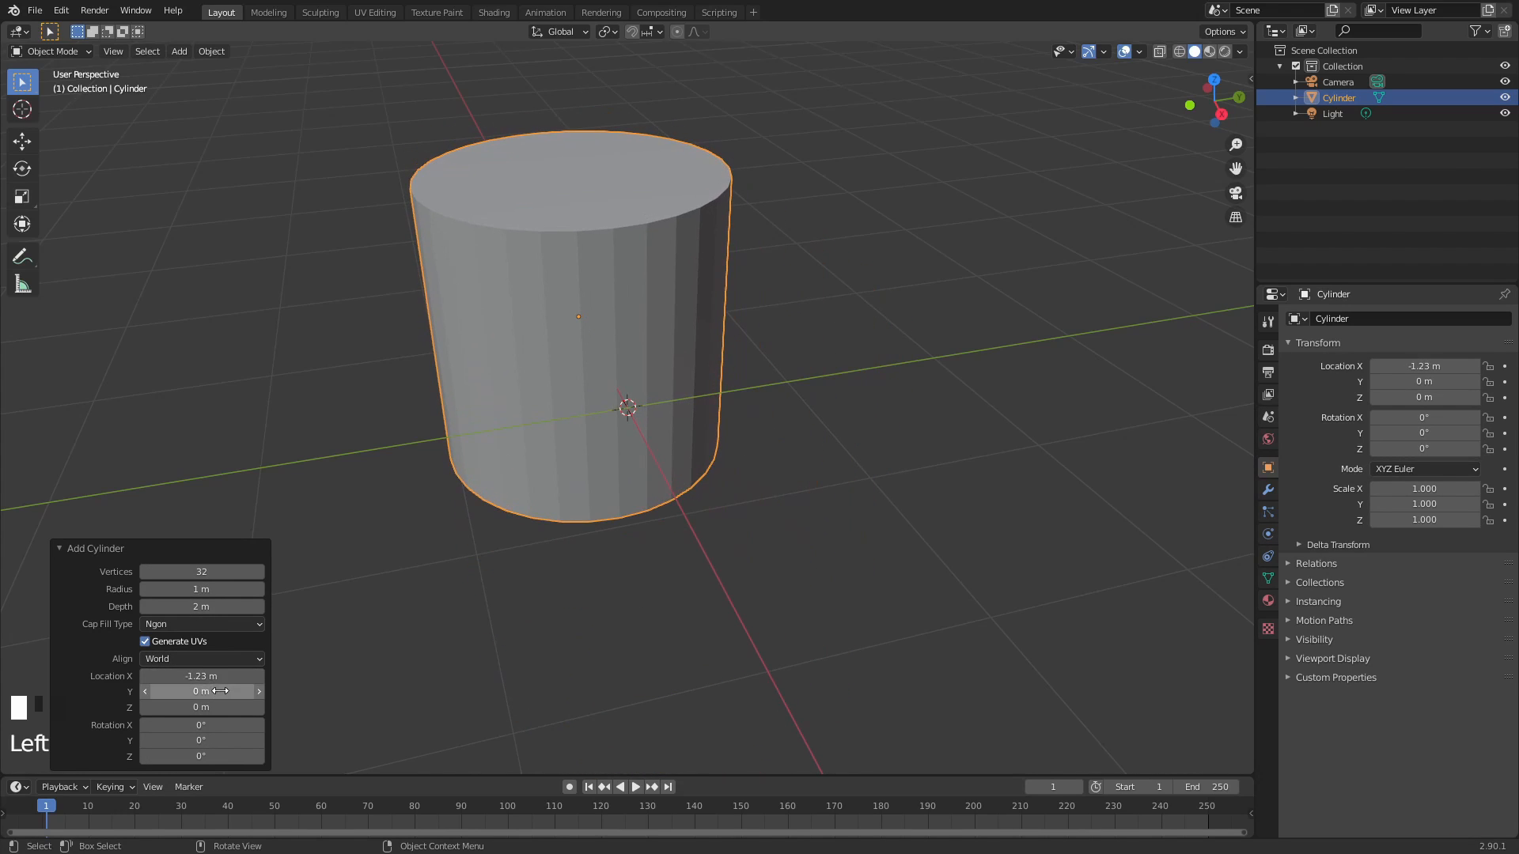
{"action": "left_click", "coordinate": [213, 673]}
{"action": "type", "text": "0"}
{"action": "key", "text": "Return"}
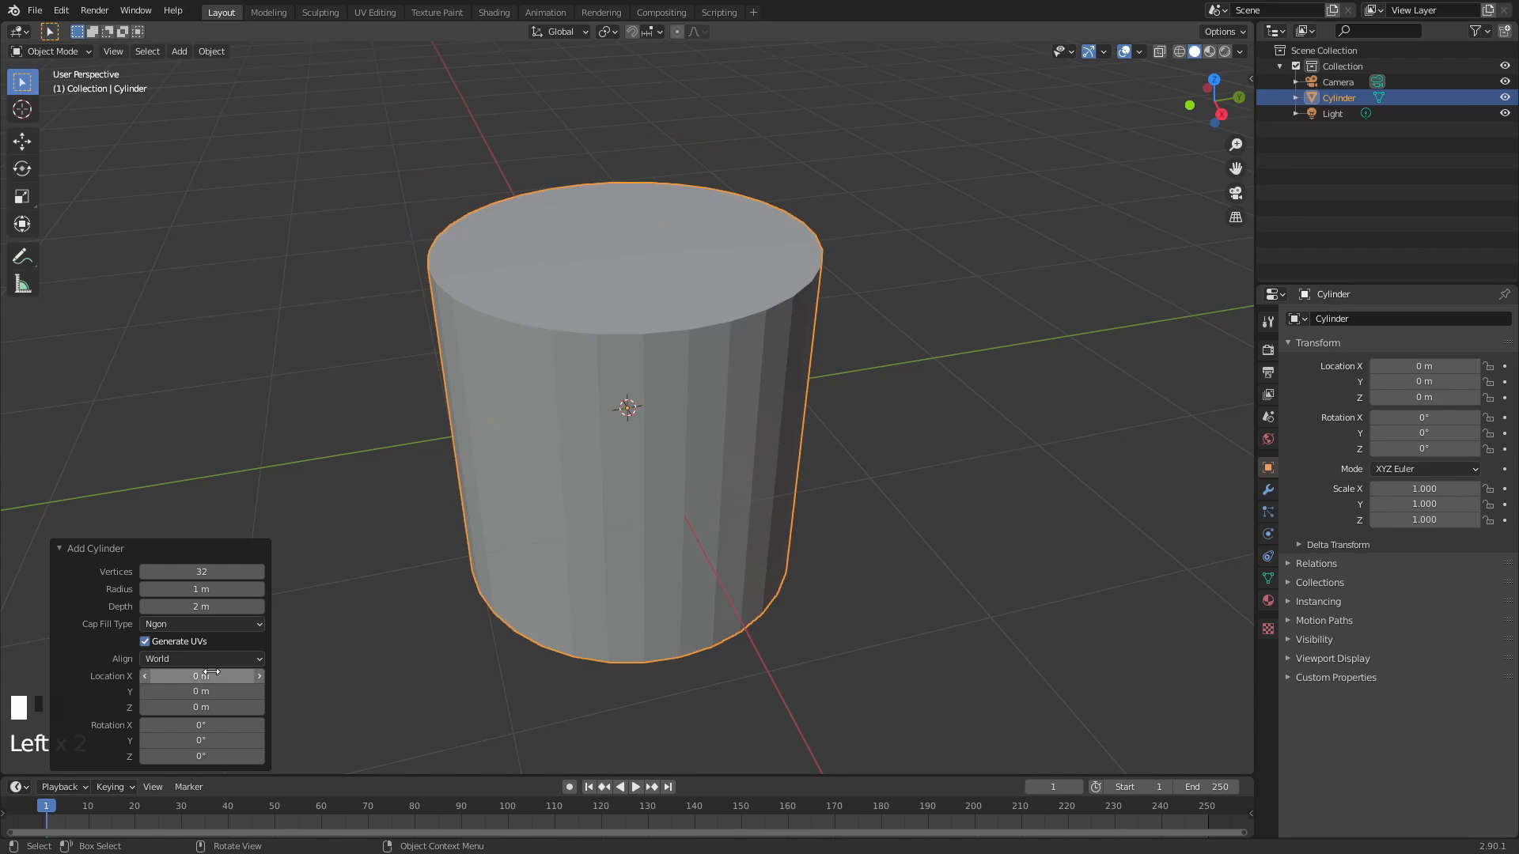
{"action": "left_click_drag", "start_coordinate": [204, 725], "coordinate": [161, 725]}
{"action": "left_click", "coordinate": [202, 726]}
{"action": "type", "text": "0"}
{"action": "key", "text": "Return"}
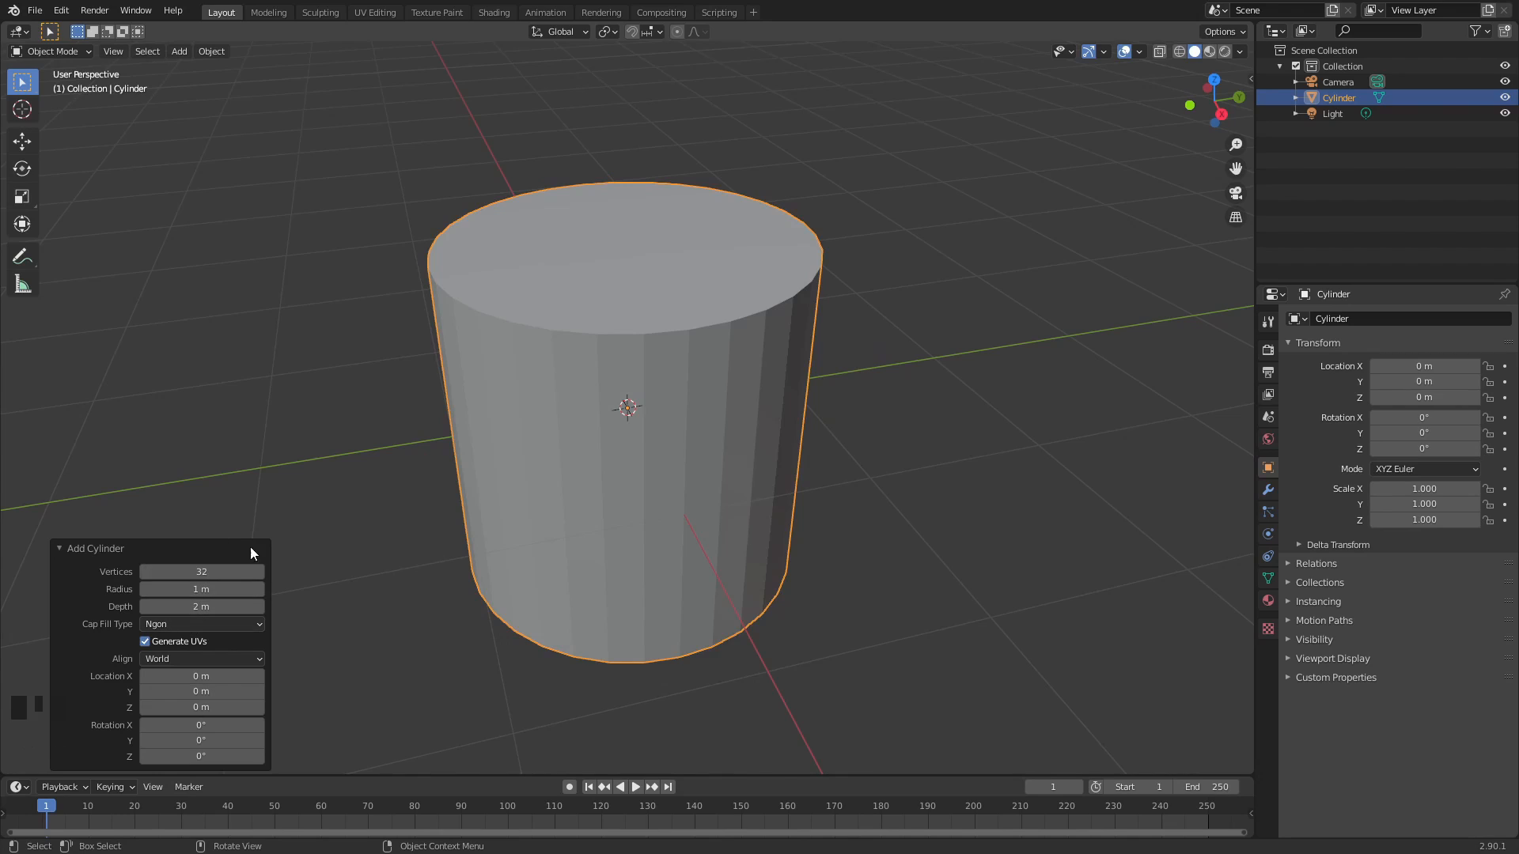
- Set the new cylinder's vertex count to 12 and deselect it
{"action": "left_click", "coordinate": [218, 570]}
{"action": "type", "text": "12"}
{"action": "key", "text": "Return"}
{"action": "middle_click_drag", "start_coordinate": [761, 369], "coordinate": [817, 382]}
{"action": "scroll", "coordinate": [826, 385], "scroll_direction": "down", "scroll_amount": 2}
{"action": "scroll", "coordinate": [824, 378], "scroll_direction": "down", "scroll_amount": 1}
{"action": "left_click", "coordinate": [392, 227]}
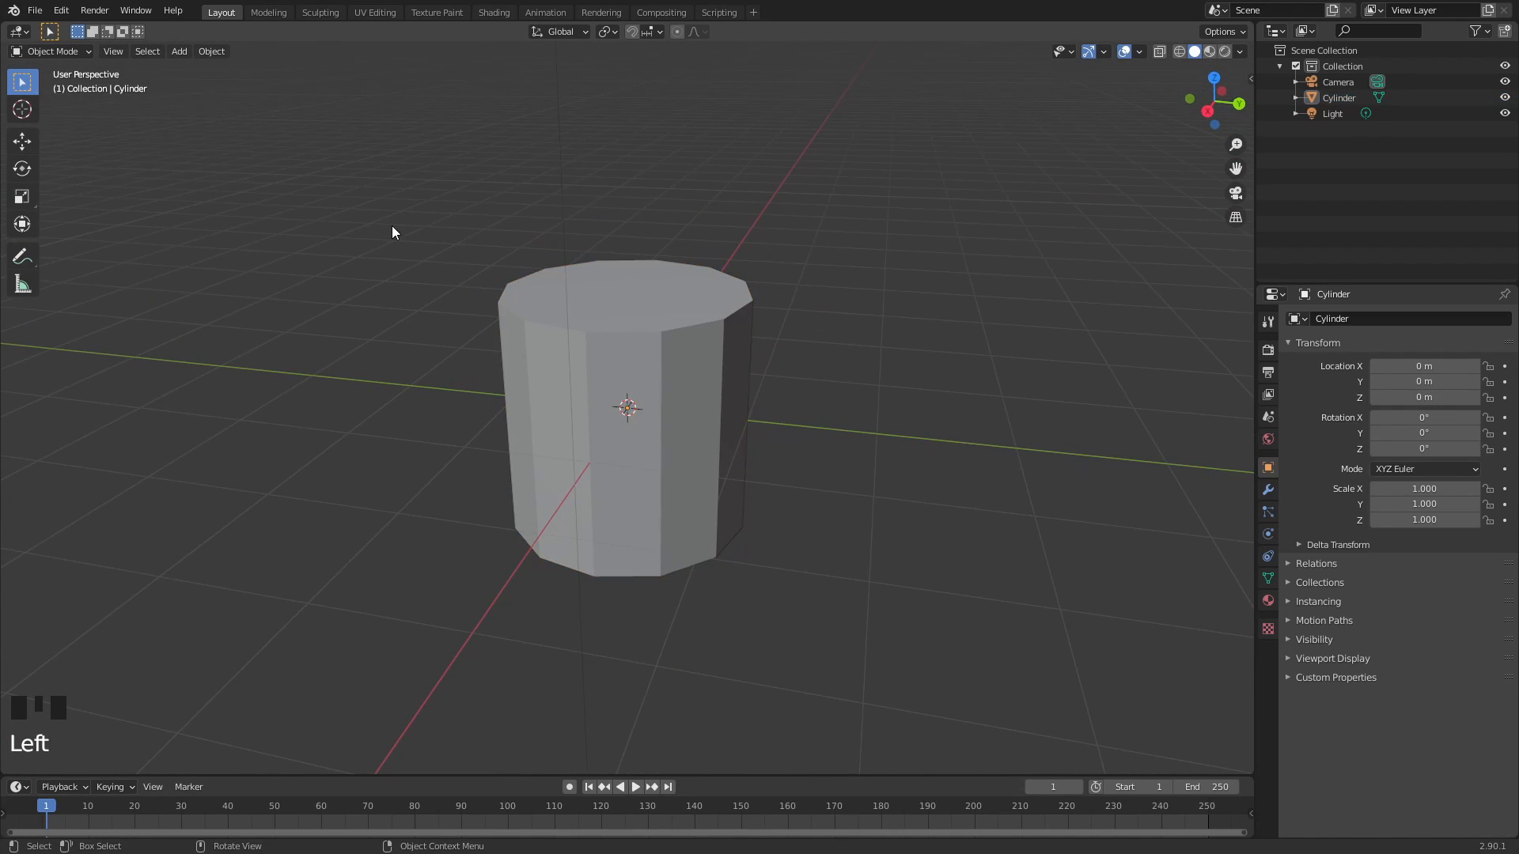
- Split the 3D viewport vertically into two areas and make the new area an Image Editor
{"action": "left_click", "coordinate": [1252, 27]}
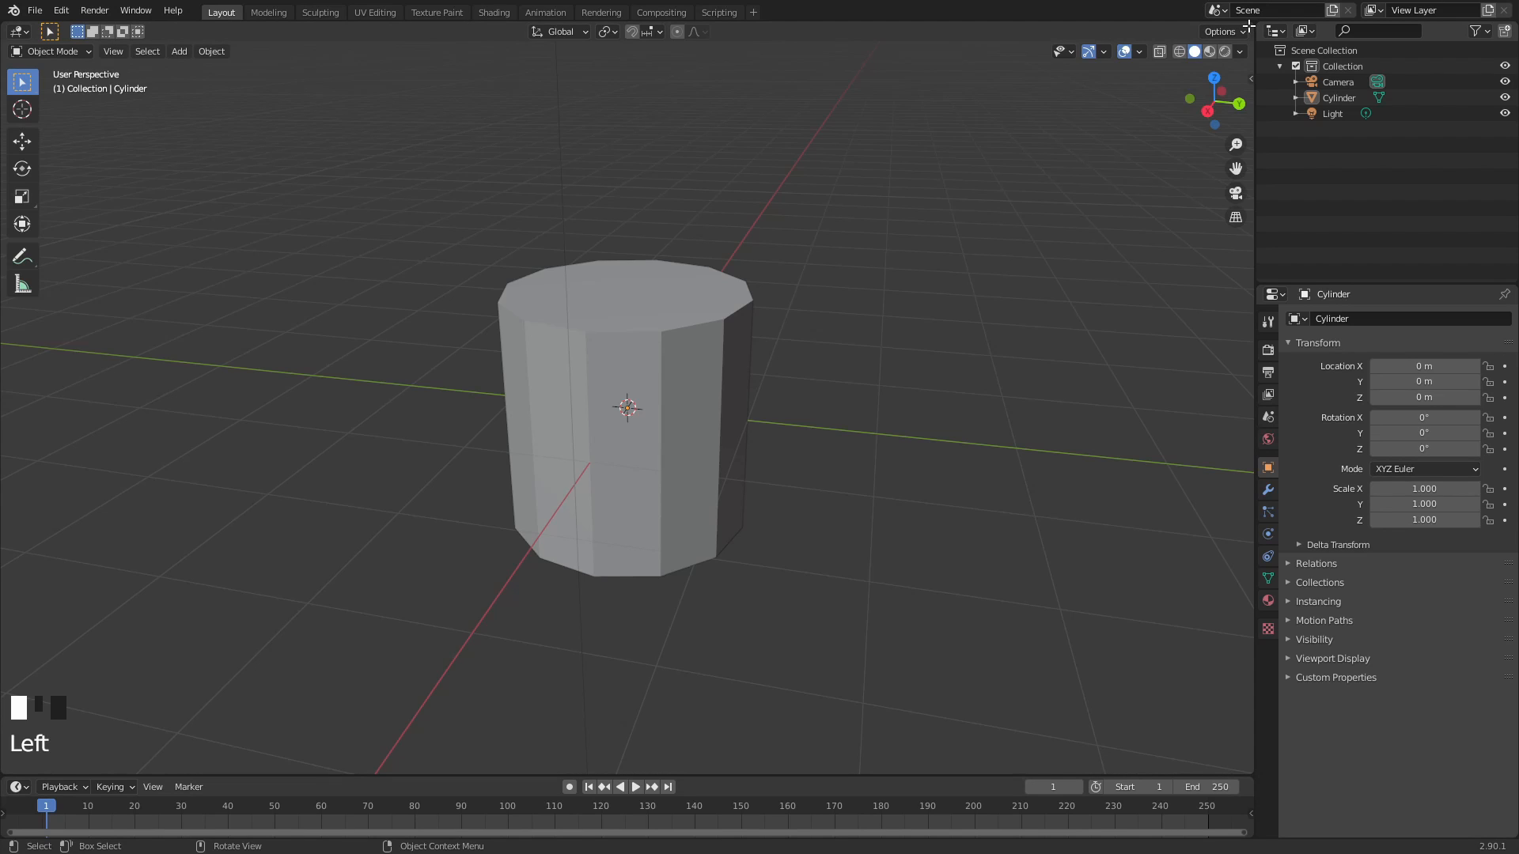
{"action": "left_click_drag", "start_coordinate": [1239, 26], "coordinate": [821, 56]}
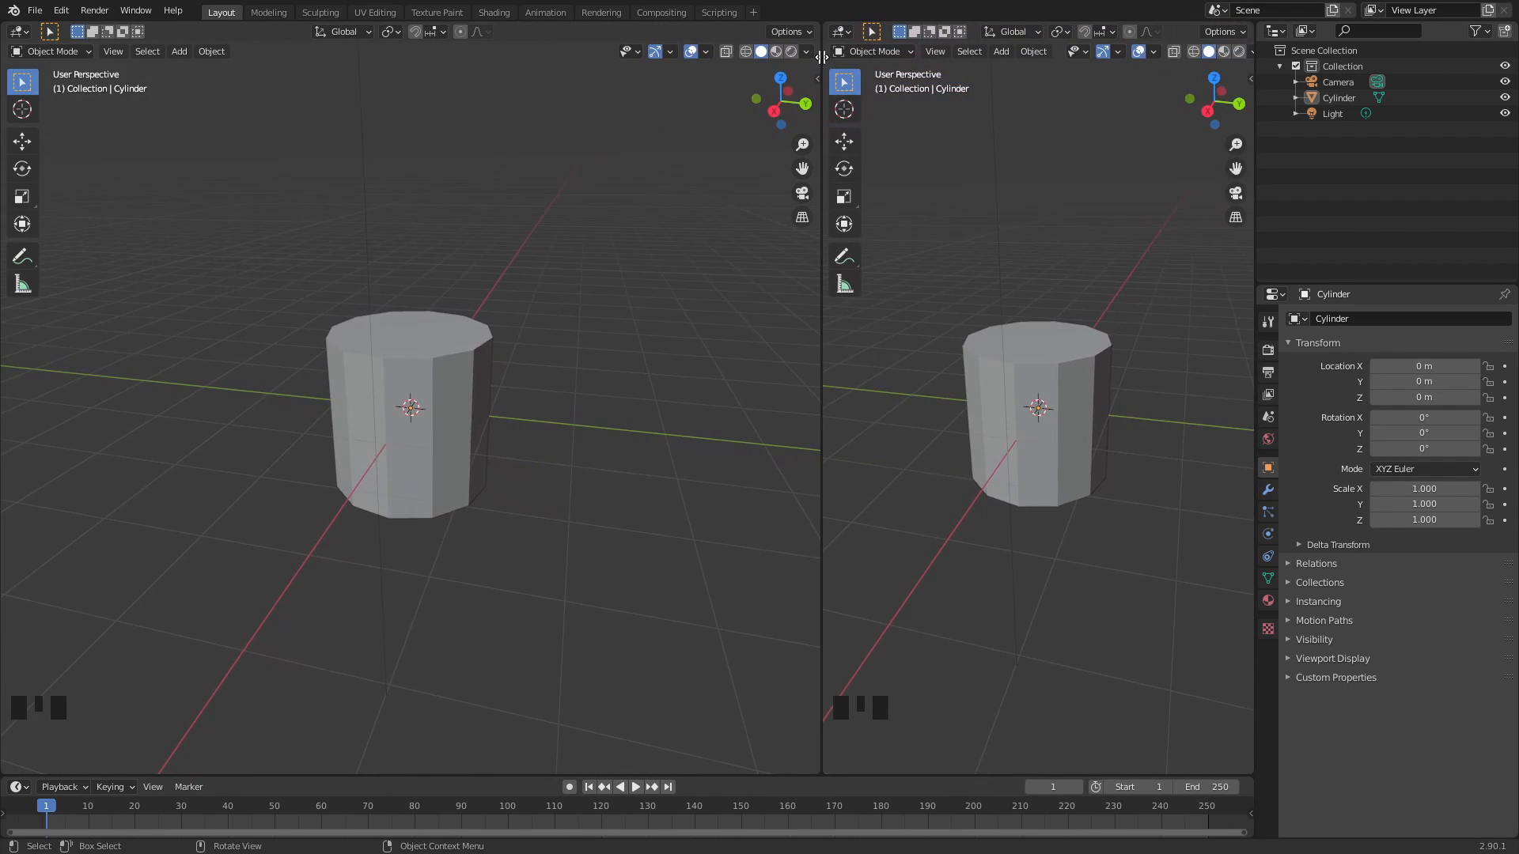
{"action": "left_click", "coordinate": [957, 399]}
{"action": "left_click", "coordinate": [845, 33]}
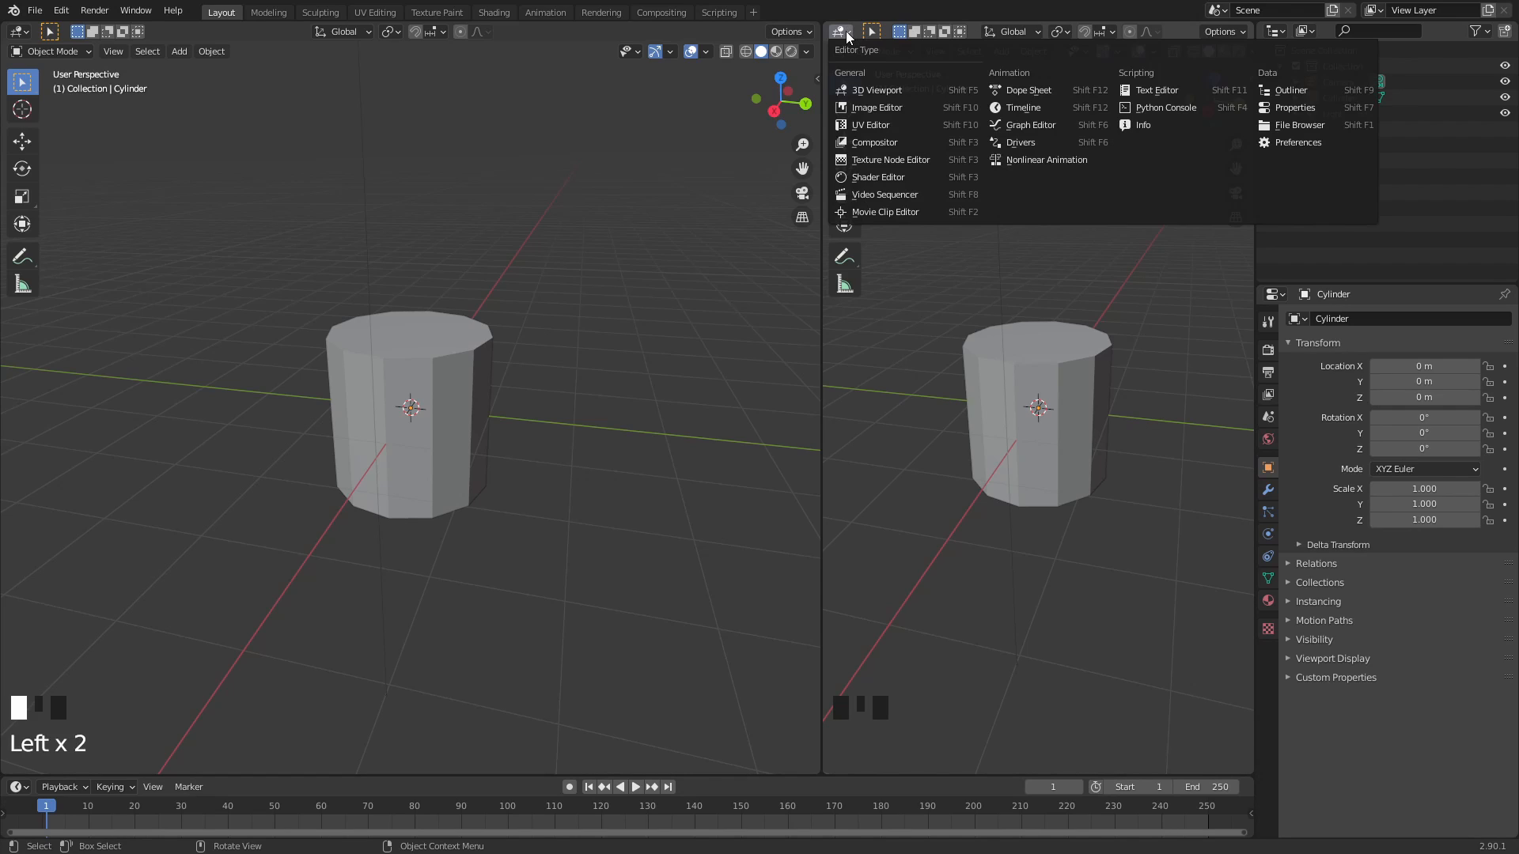
{"action": "left_click", "coordinate": [899, 117]}
- Open the reference image Chess_piece_-_Black_pawn.jpg from the Desktop in the Image Editor
{"action": "left_click", "coordinate": [963, 31]}
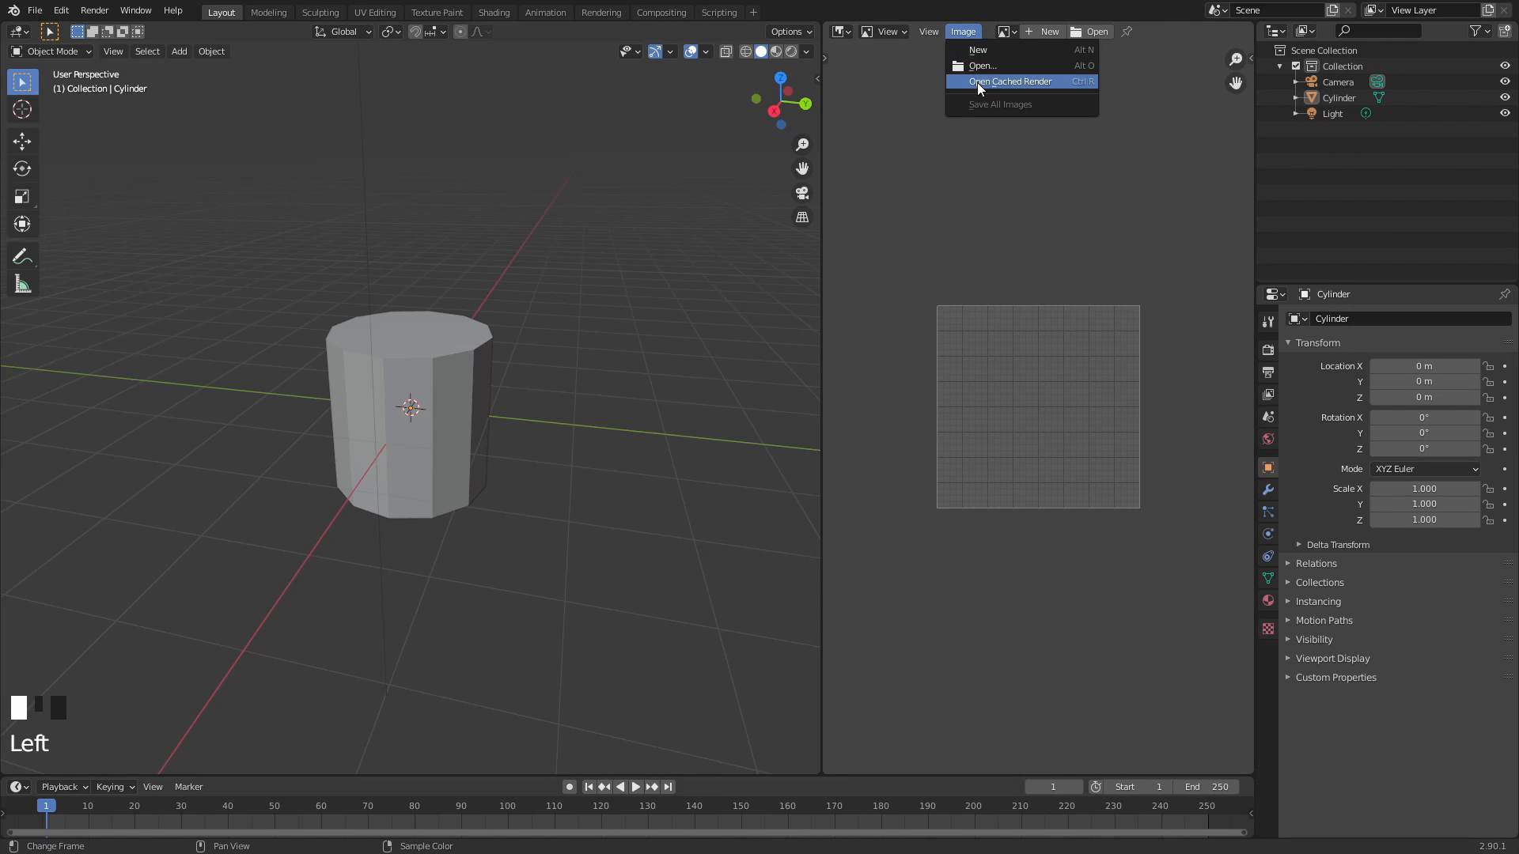
{"action": "left_click", "coordinate": [982, 67]}
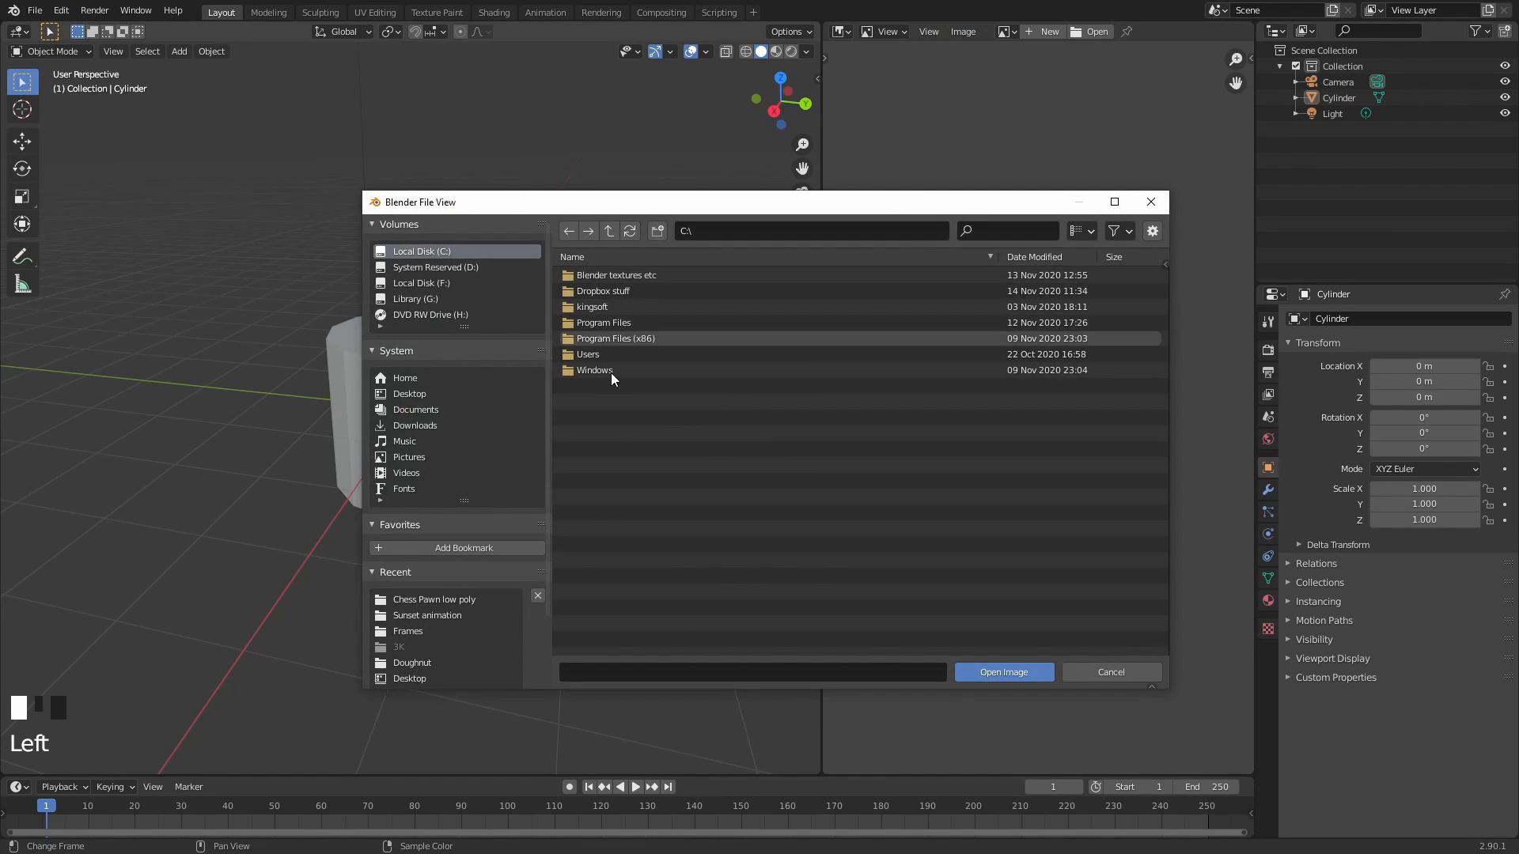
{"action": "left_click", "coordinate": [498, 393]}
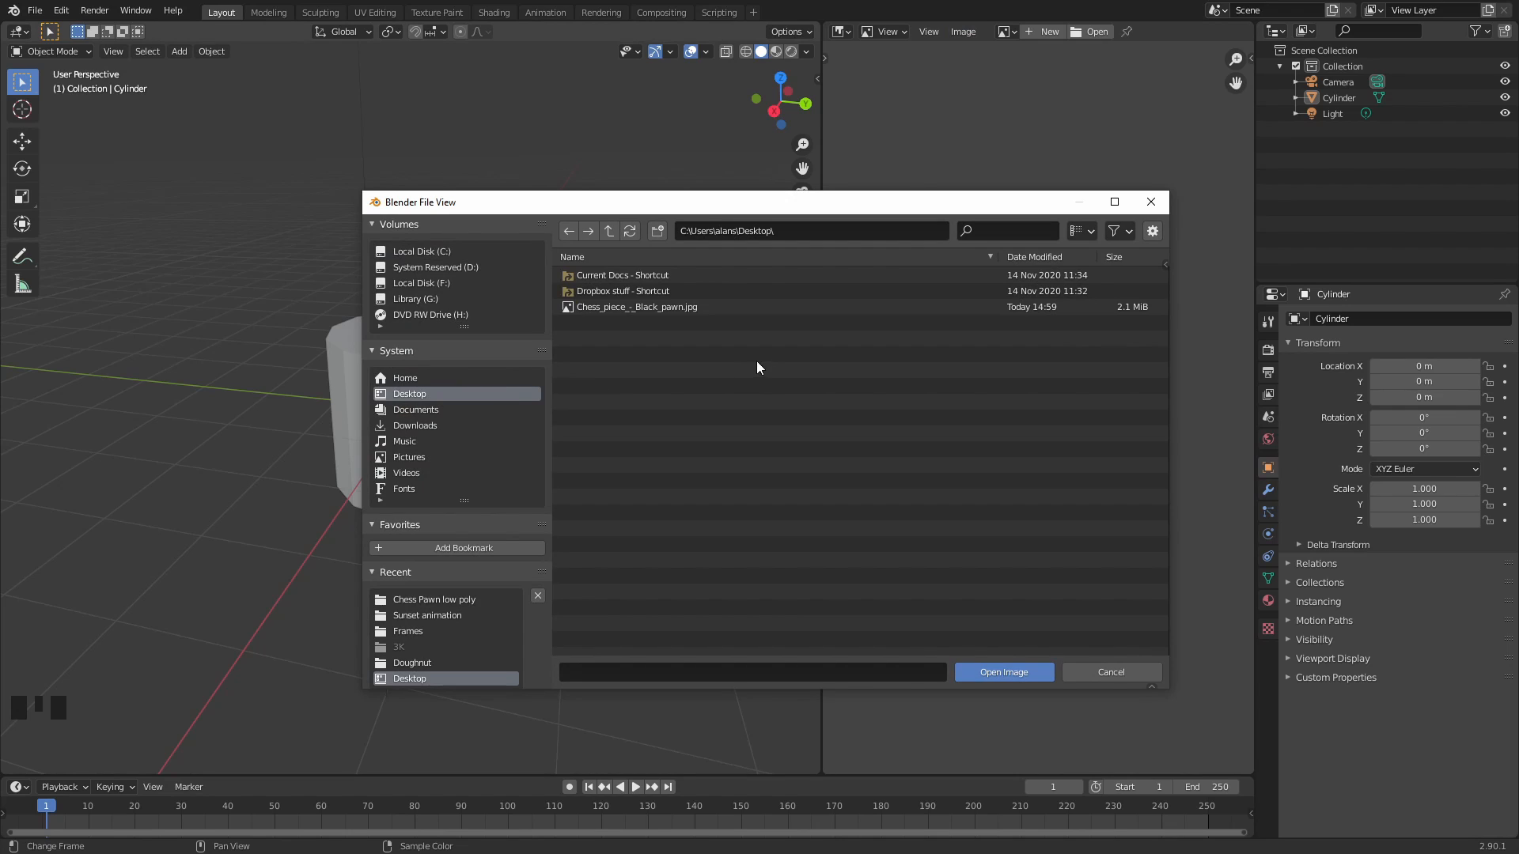
{"action": "double_click", "coordinate": [662, 307]}
{"action": "scroll", "coordinate": [1023, 364], "scroll_direction": "down", "scroll_amount": 4}
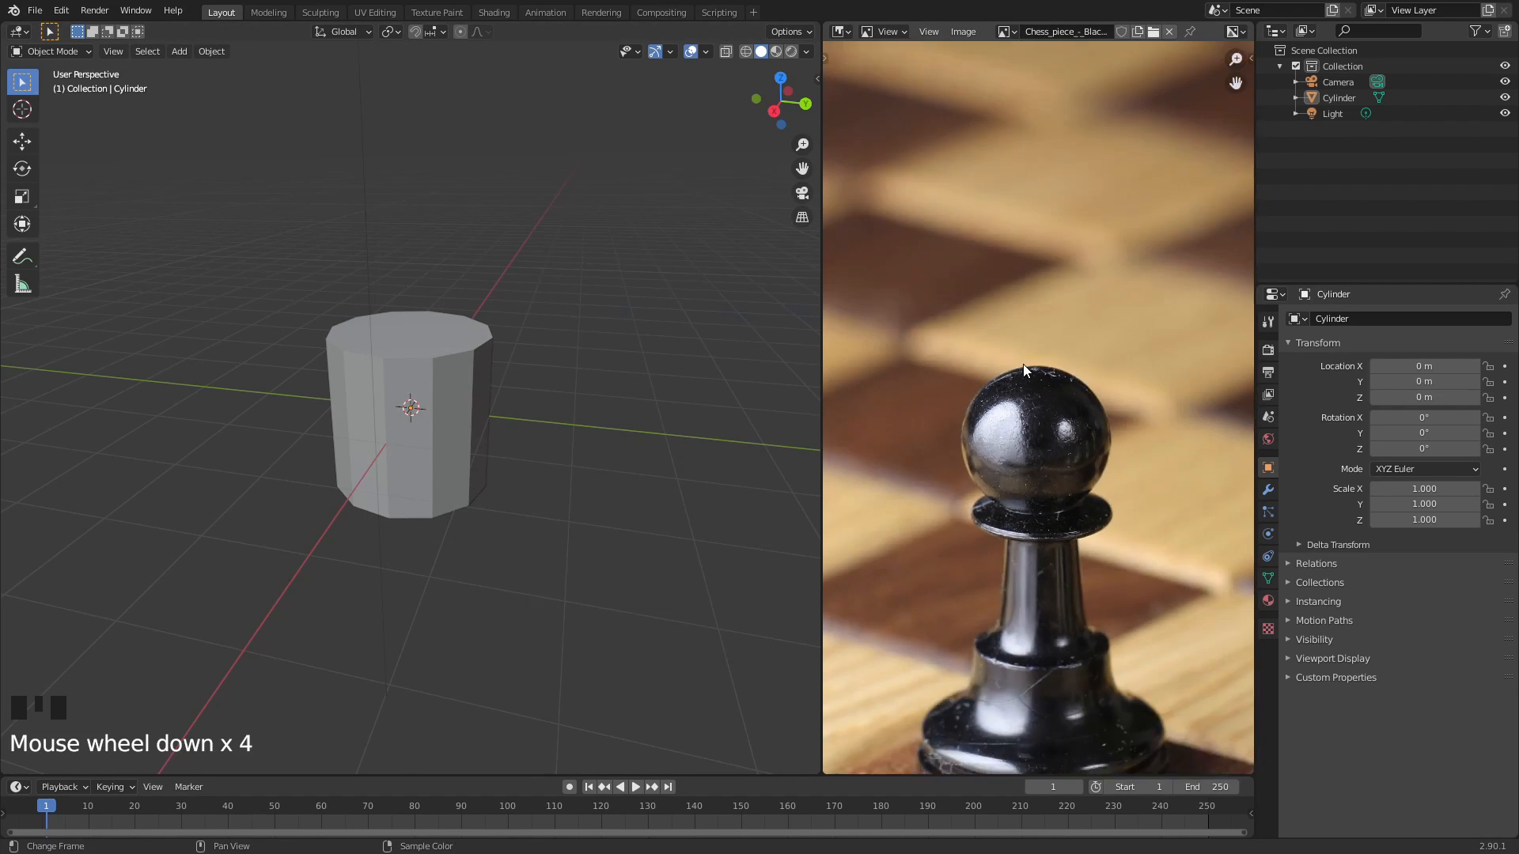
- Examine the pawn's head, collar, stem and base in the reference photo
{"action": "scroll", "coordinate": [1025, 371], "scroll_direction": "down", "scroll_amount": 3}
{"action": "middle_click_drag", "start_coordinate": [1027, 373], "coordinate": [1013, 249]}
{"action": "scroll", "coordinate": [1028, 368], "scroll_direction": "up", "scroll_amount": 2}
{"action": "scroll", "coordinate": [1015, 257], "scroll_direction": "up", "scroll_amount": 1}
{"action": "scroll", "coordinate": [995, 325], "scroll_direction": "down", "scroll_amount": 3}
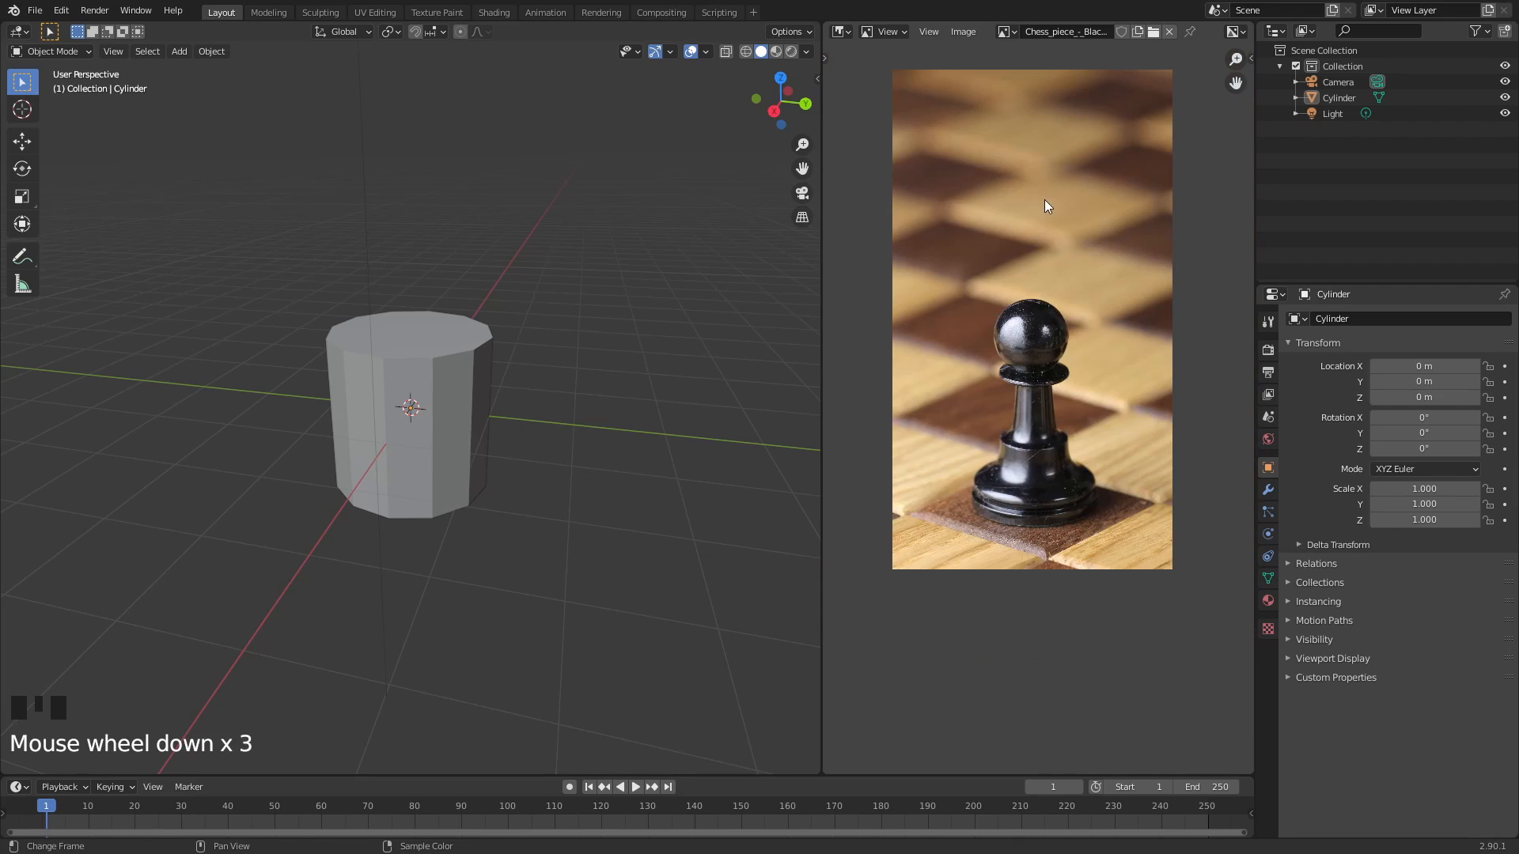
{"action": "middle_click_drag", "start_coordinate": [1068, 160], "coordinate": [1009, 251]}
{"action": "middle_click_drag", "start_coordinate": [1010, 278], "coordinate": [1090, 239]}
{"action": "middle_click_drag", "start_coordinate": [1073, 408], "coordinate": [1044, 386]}
{"action": "scroll", "coordinate": [1038, 402], "scroll_direction": "up", "scroll_amount": 2}
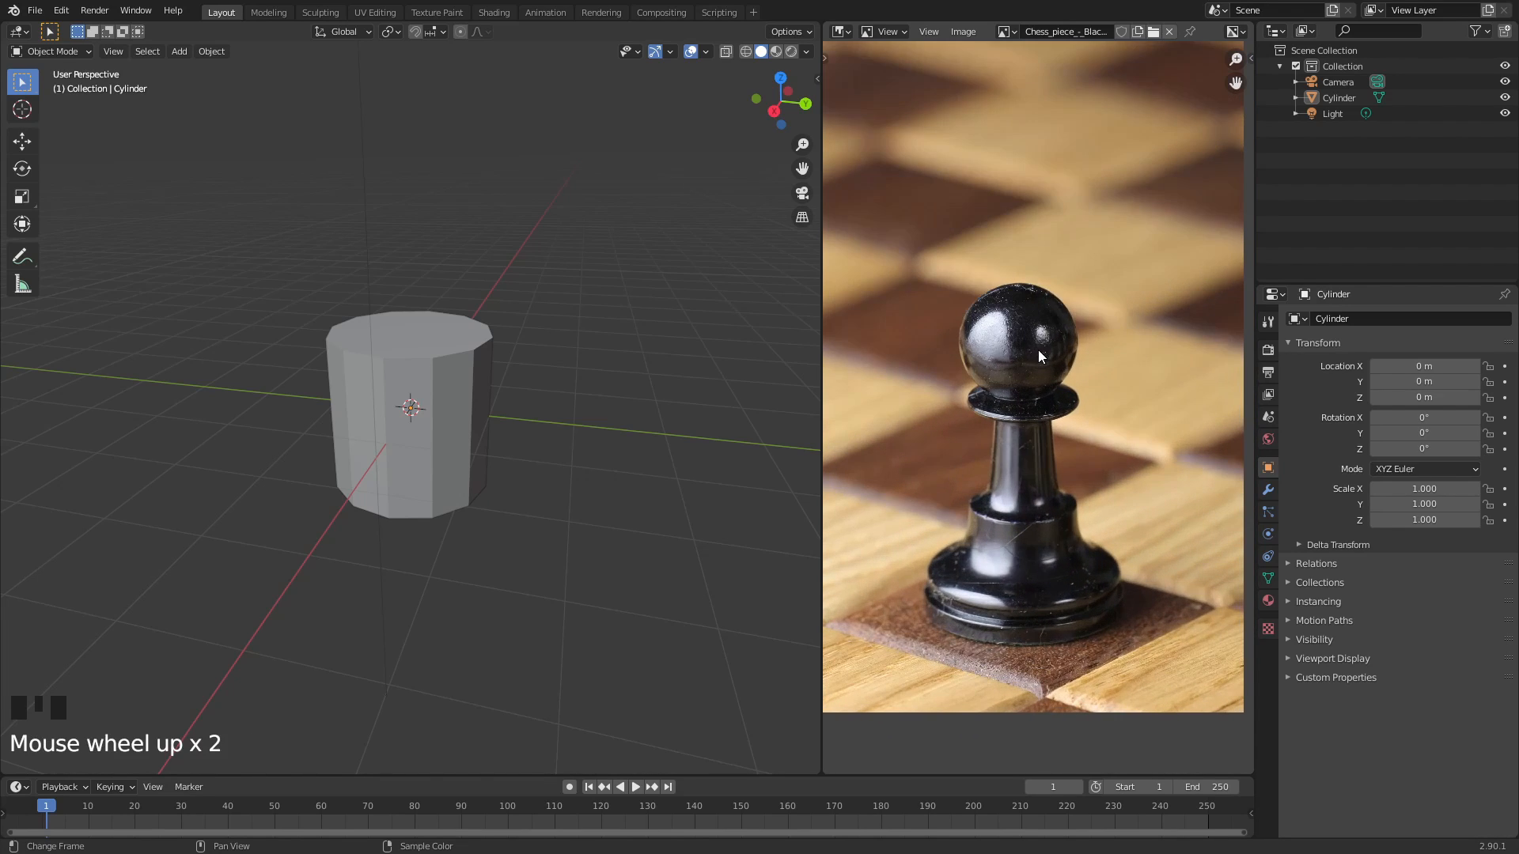
{"action": "middle_click_drag", "start_coordinate": [1037, 249], "coordinate": [1027, 165]}
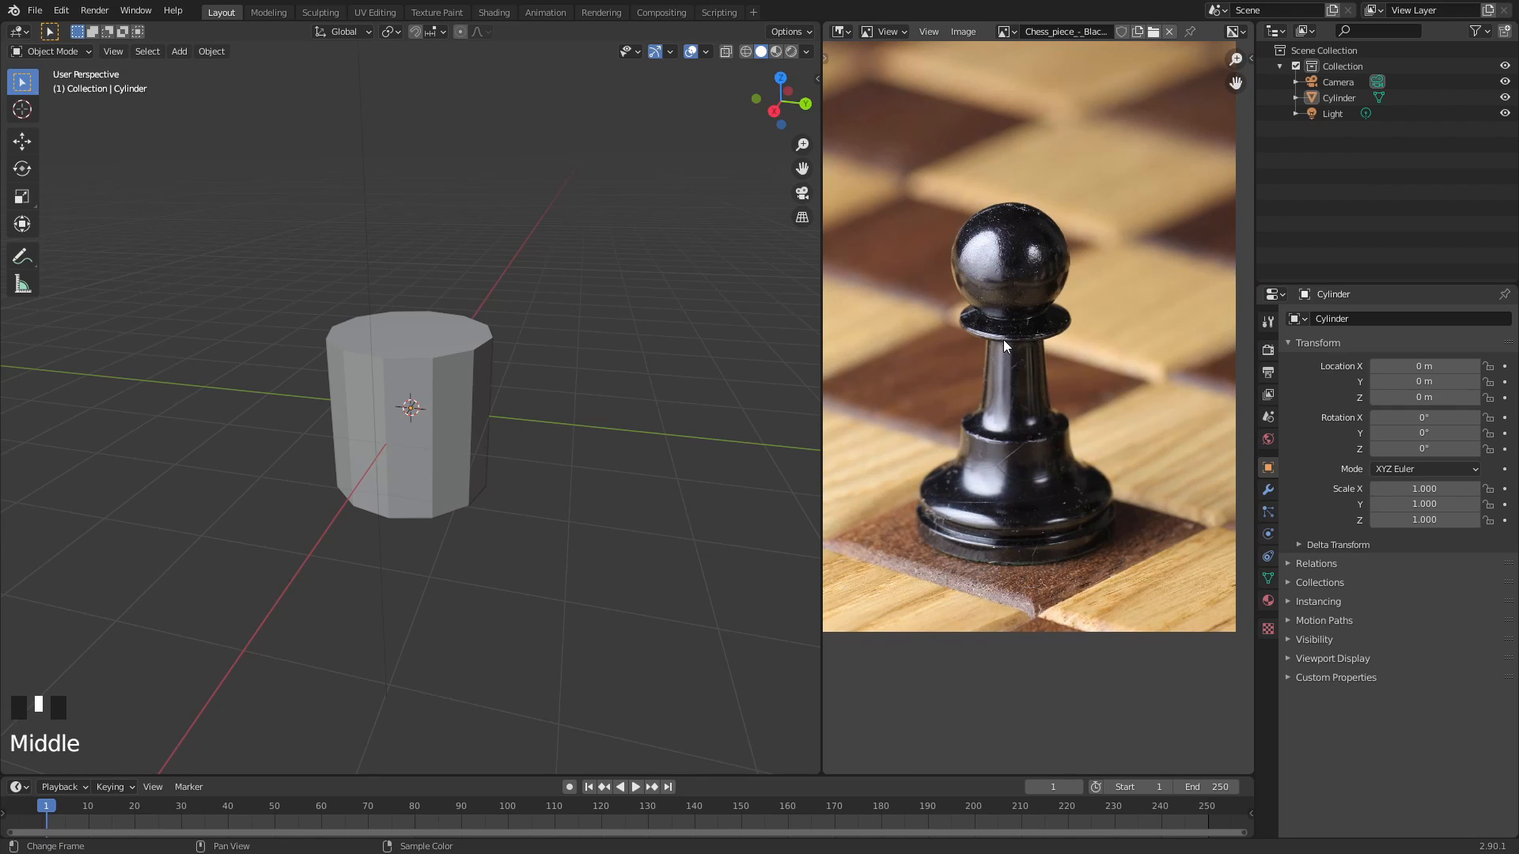
{"action": "scroll", "coordinate": [1005, 345], "scroll_direction": "down", "scroll_amount": 1}
{"action": "middle_click_drag", "start_coordinate": [1005, 346], "coordinate": [1021, 348]}
- Select the cylinder and scale it down along the Z axis to a Z scale of about 0.44
{"action": "left_click", "coordinate": [678, 329]}
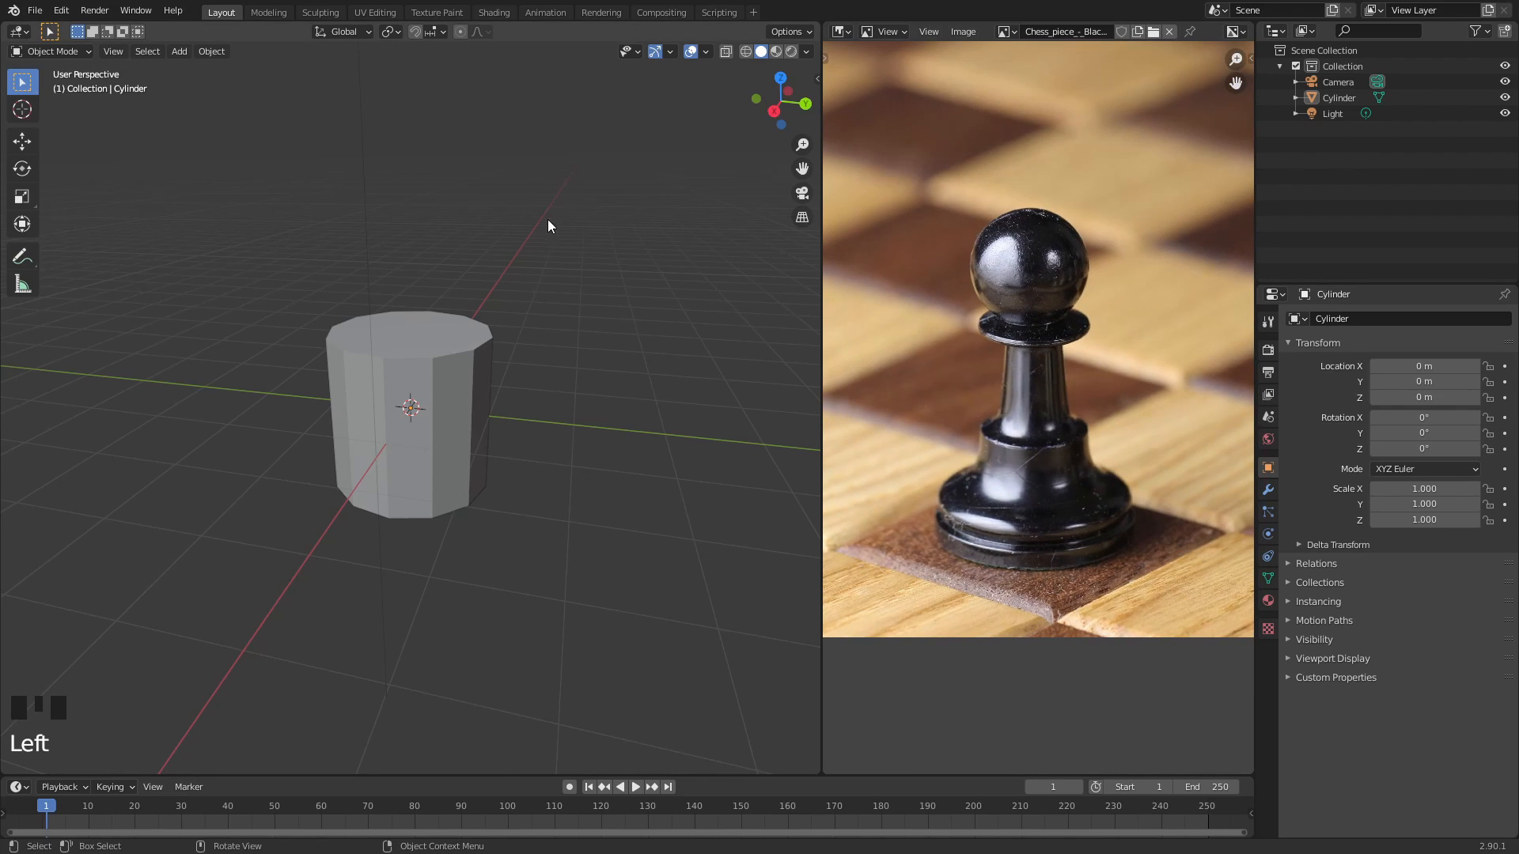
{"action": "middle_click_drag", "start_coordinate": [547, 226], "coordinate": [695, 424]}
{"action": "left_click", "coordinate": [652, 369]}
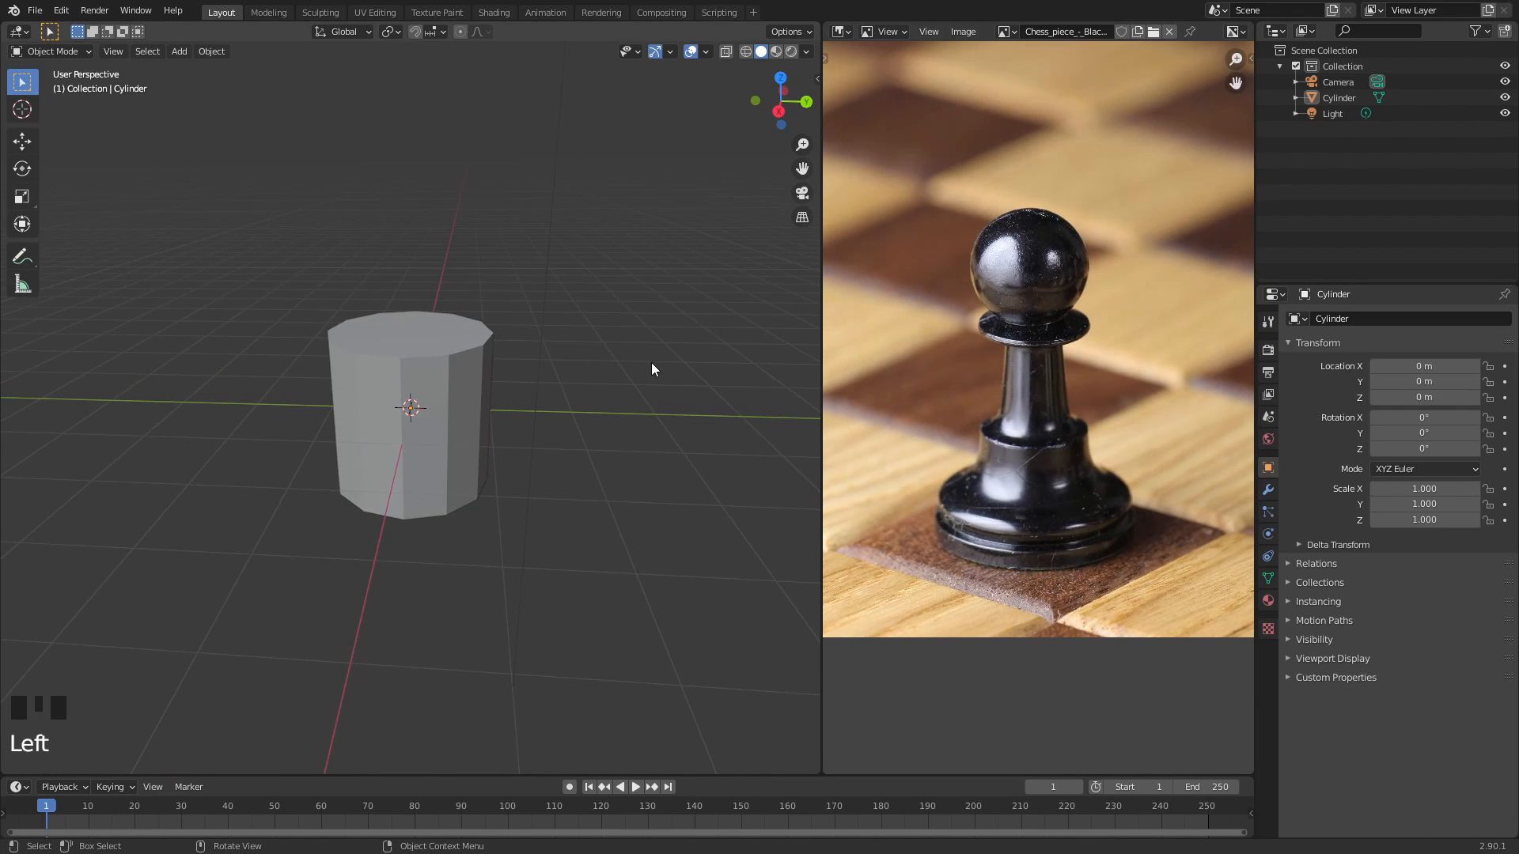
{"action": "middle_click_drag", "start_coordinate": [651, 369], "coordinate": [522, 387]}
{"action": "left_click", "coordinate": [463, 327]}
{"action": "middle_click_drag", "start_coordinate": [463, 327], "coordinate": [448, 380]}
{"action": "scroll", "coordinate": [443, 357], "scroll_direction": "up", "scroll_amount": 3}
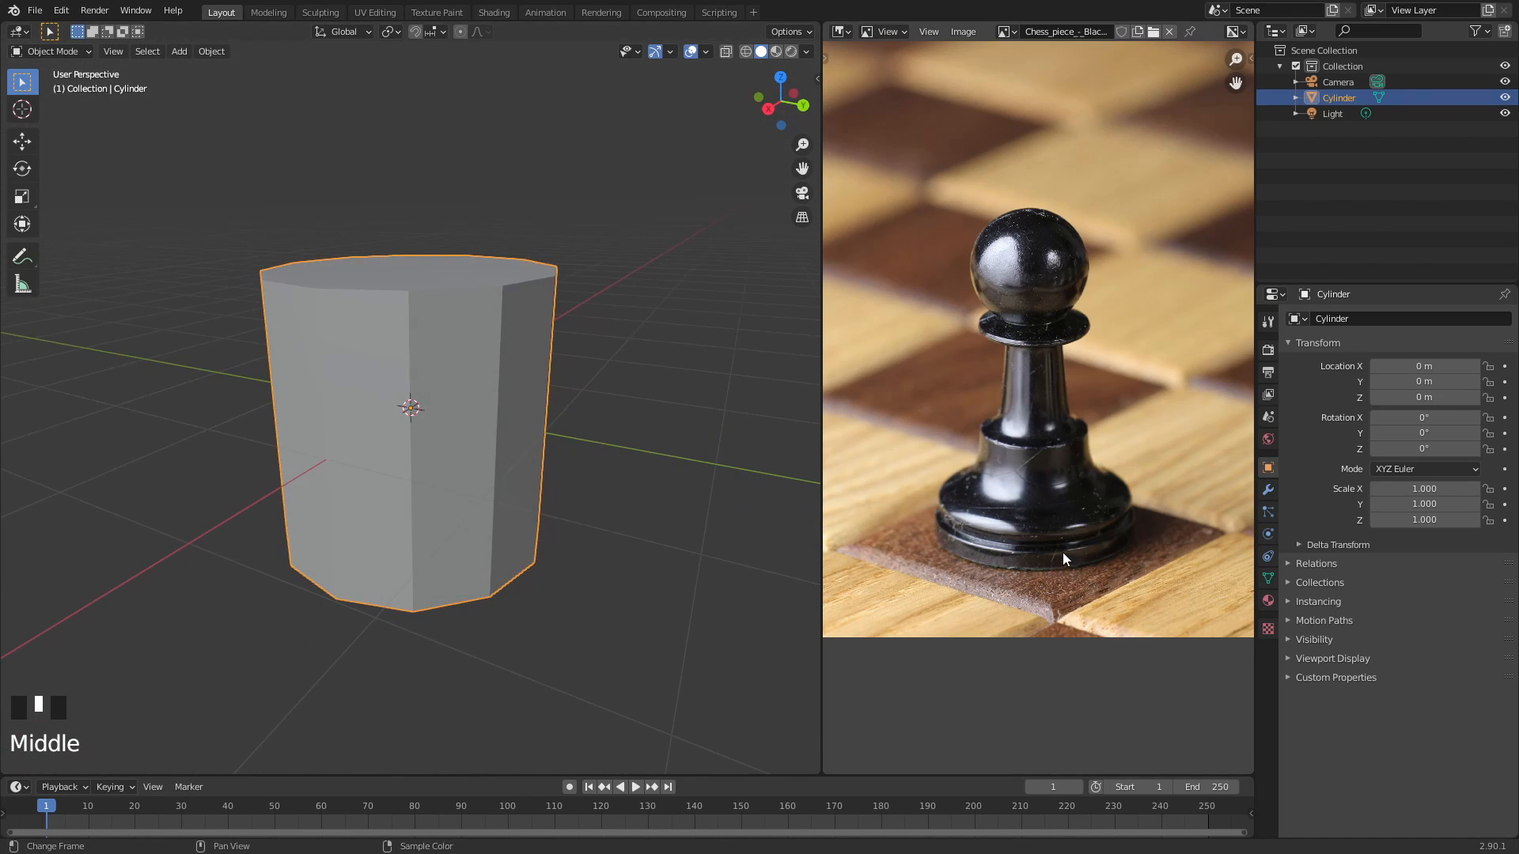
{"action": "middle_click_drag", "start_coordinate": [533, 230], "coordinate": [524, 230]}
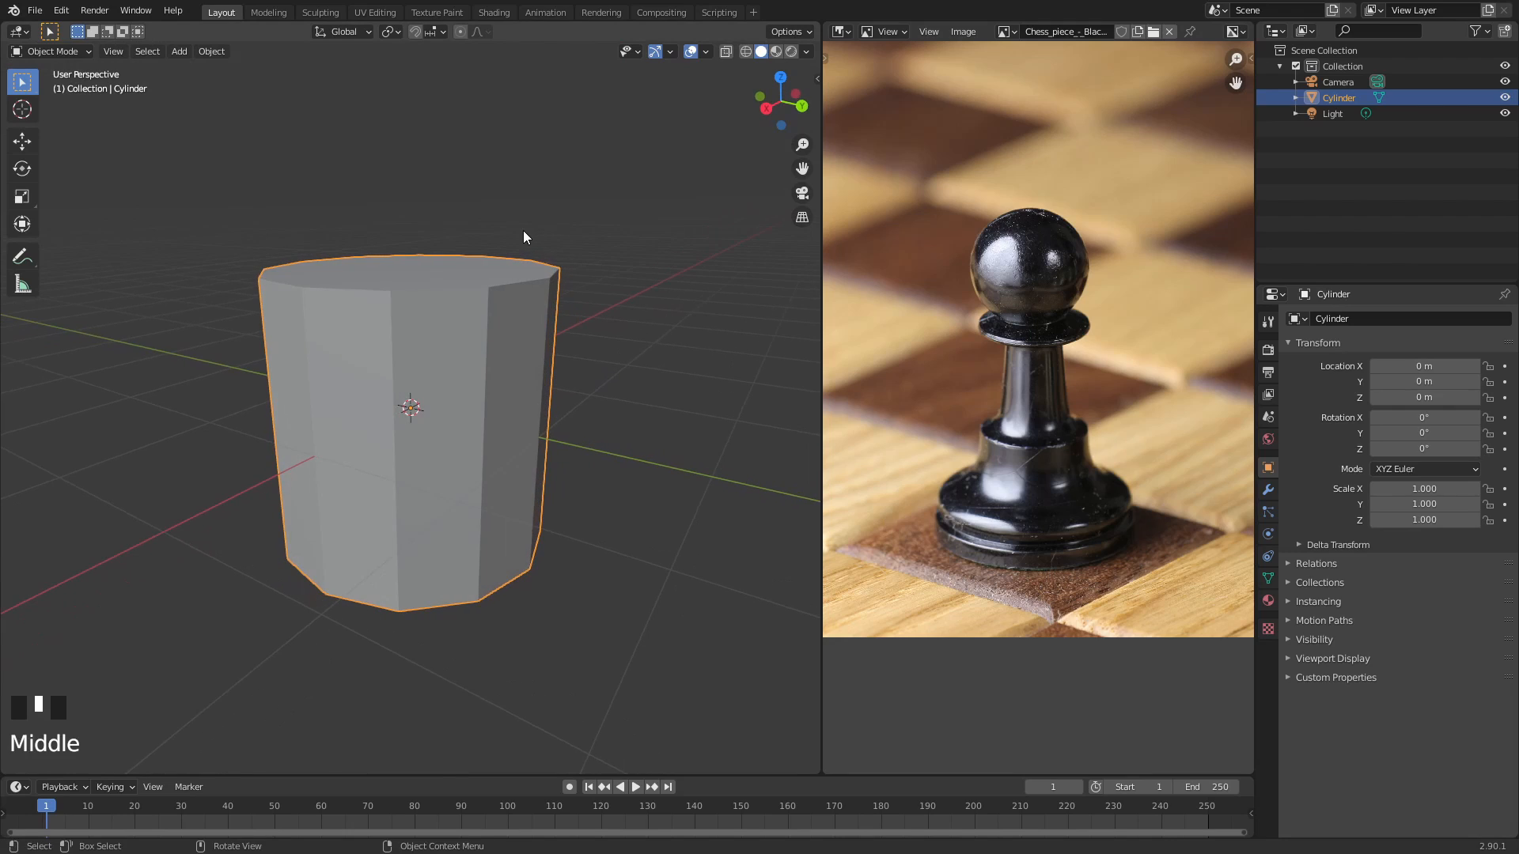
{"action": "key", "text": "s"}
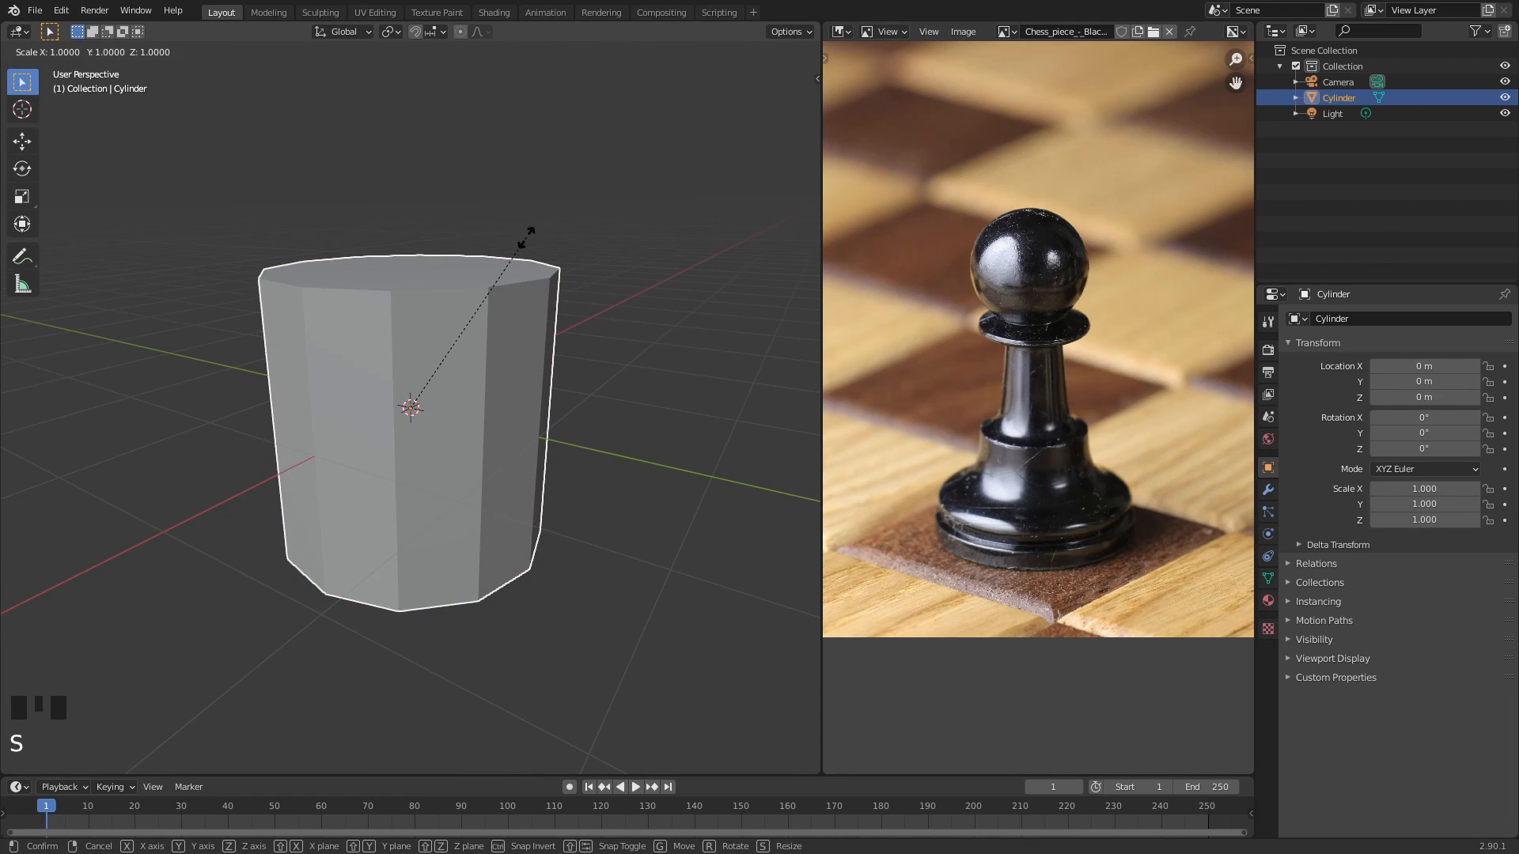
{"action": "key", "text": "z"}
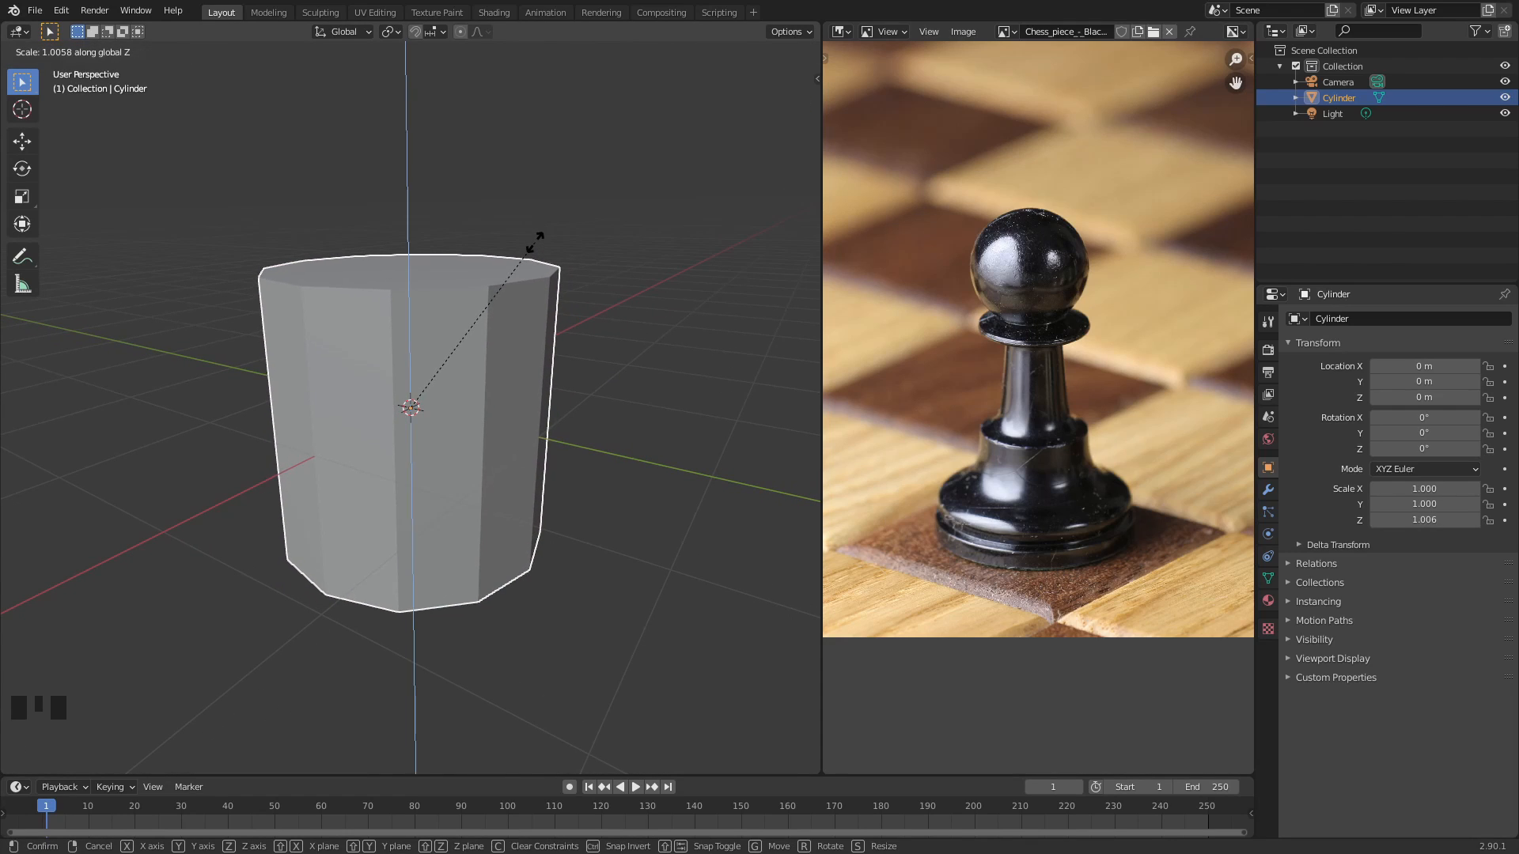
{"action": "left_click", "coordinate": [532, 458]}
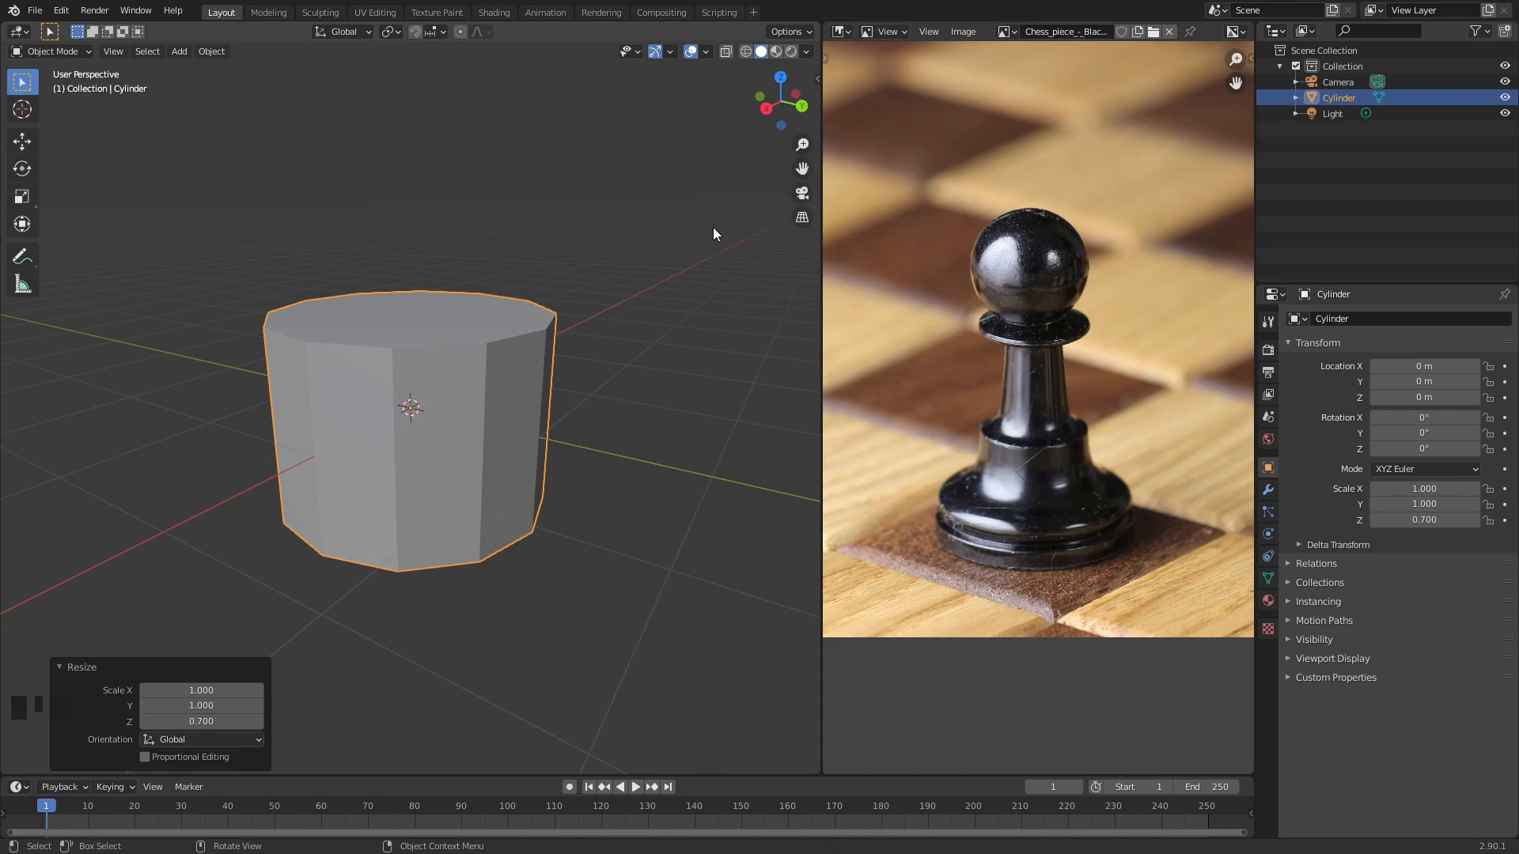
{"action": "key", "text": "s"}
{"action": "key", "text": "z"}
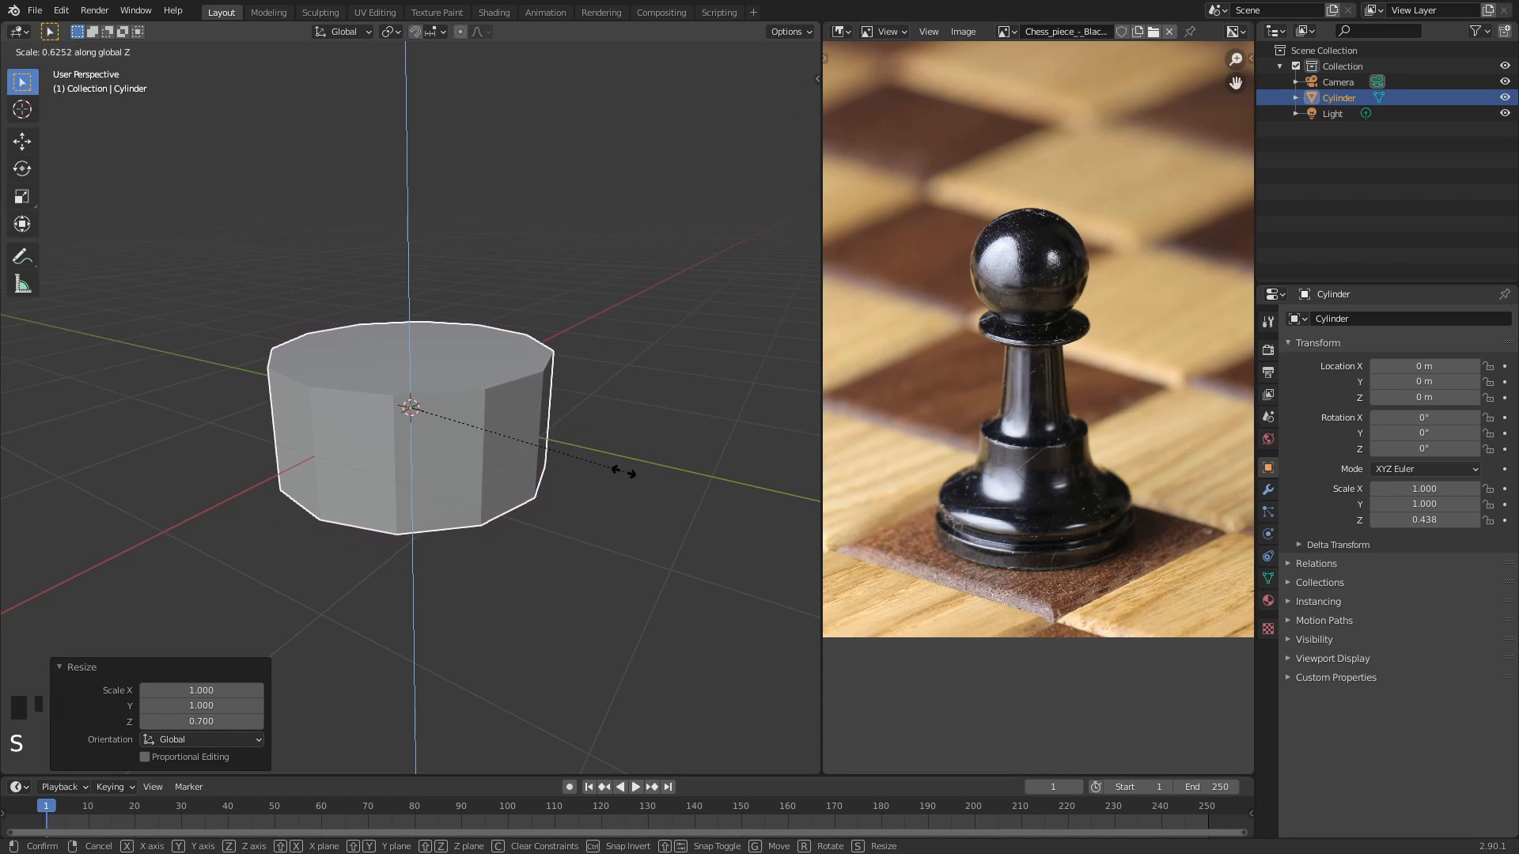
{"action": "left_click", "coordinate": [622, 468]}
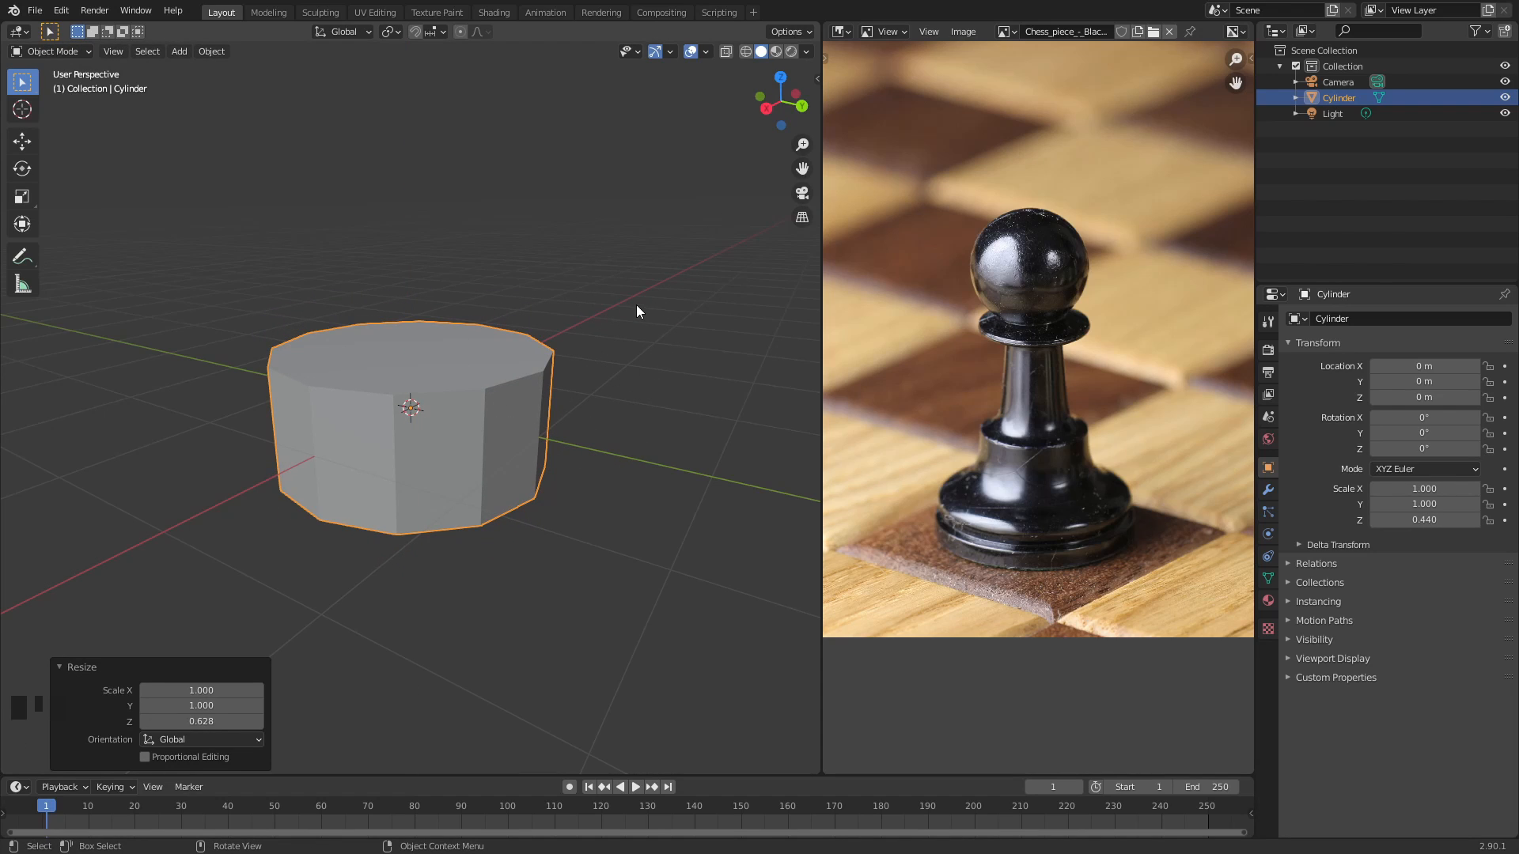
- Flatten the cylinder further along Z into a thin base disc with a Z scale of about 0.076
{"action": "key", "text": "s"}
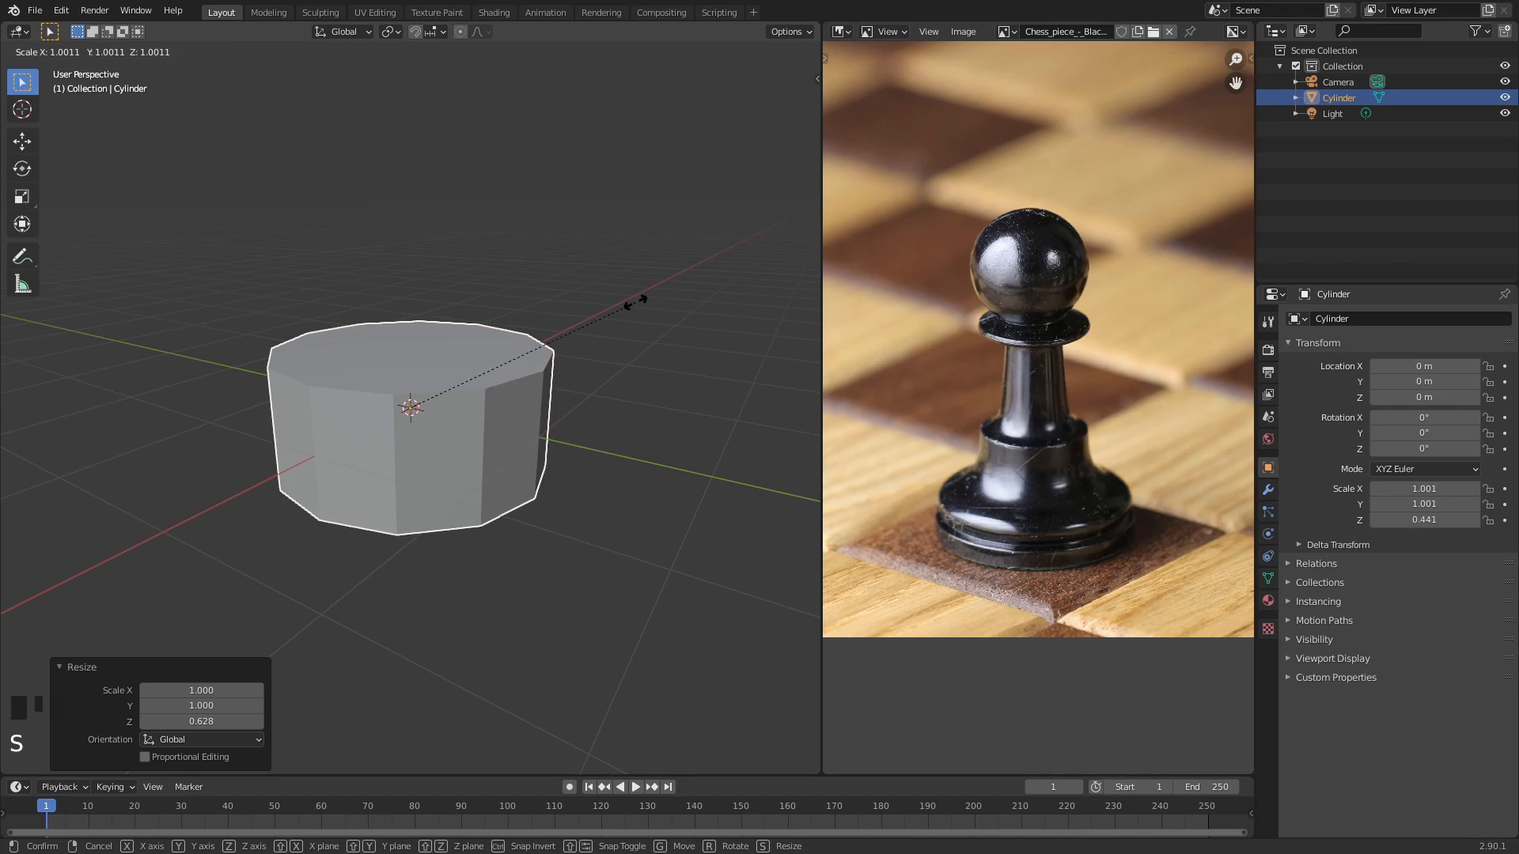
{"action": "key", "text": "z"}
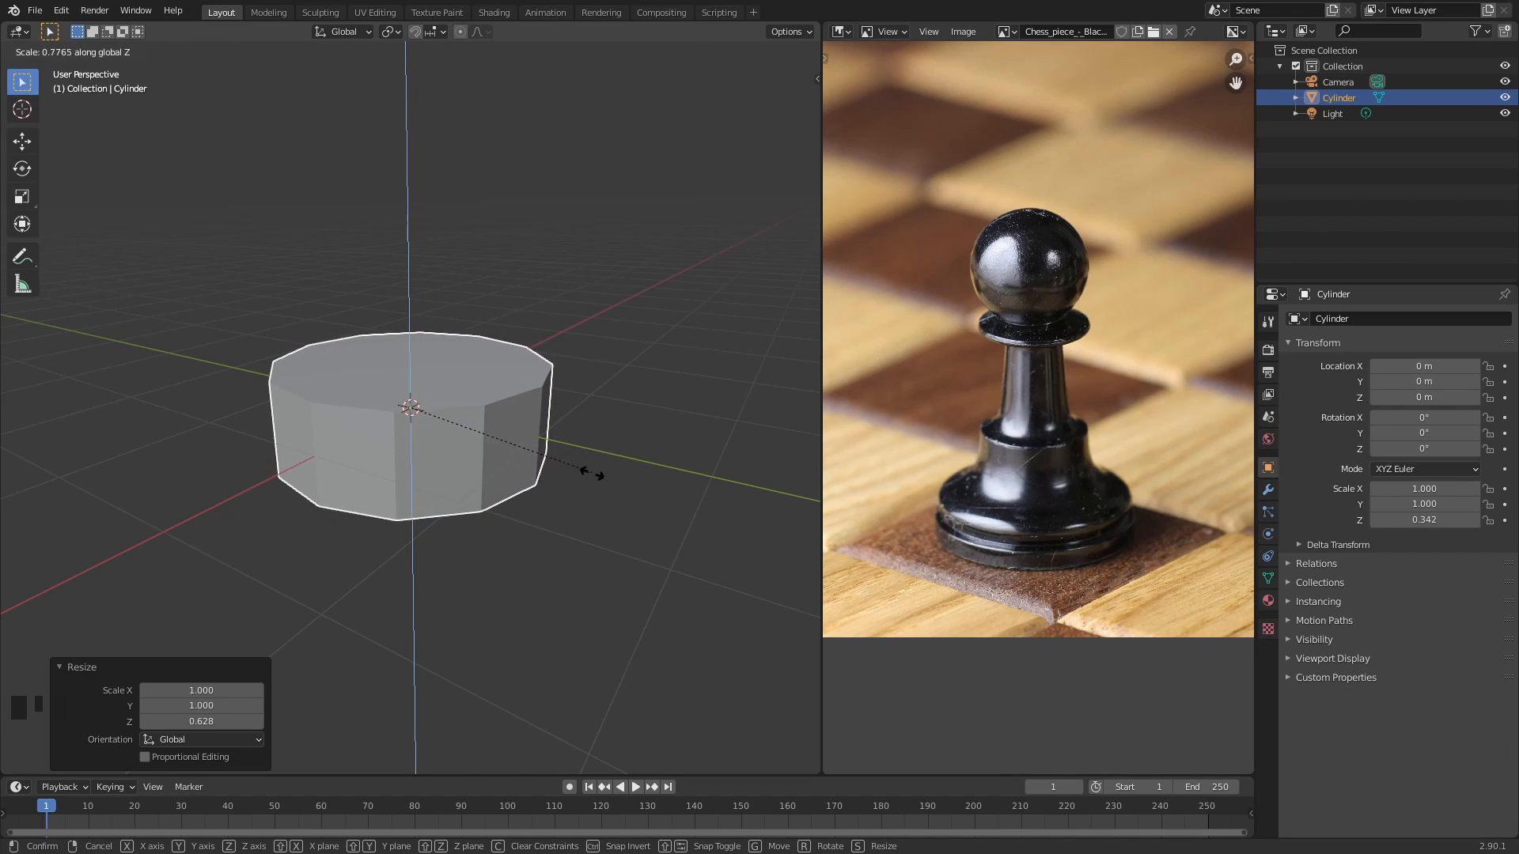
{"action": "left_click", "coordinate": [594, 462]}
{"action": "key", "text": "s"}
{"action": "key", "text": "z"}
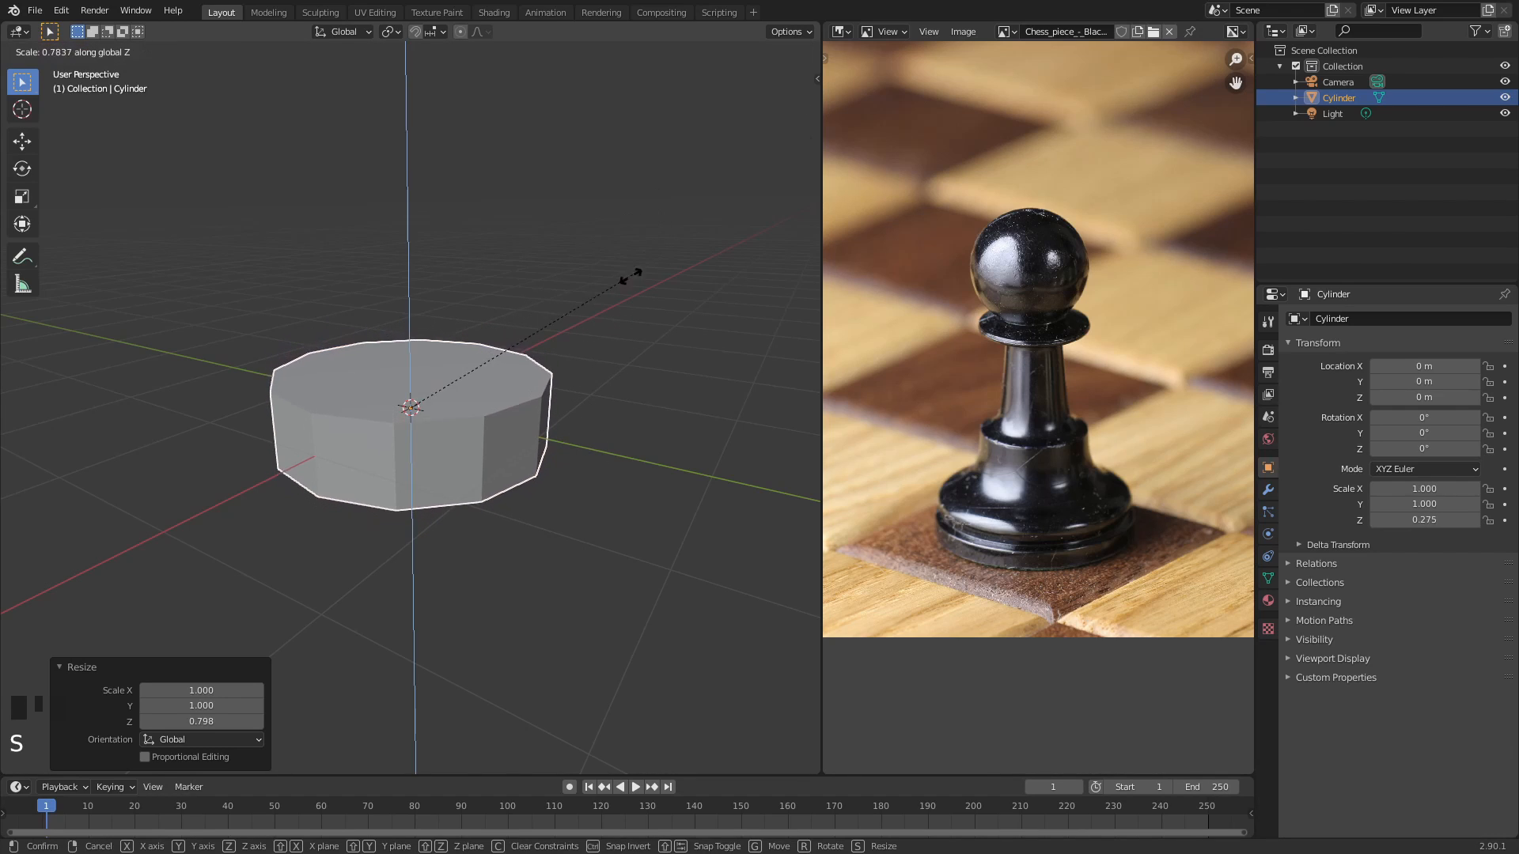
{"action": "left_click", "coordinate": [601, 420]}
{"action": "key", "text": "s"}
{"action": "key", "text": "z"}
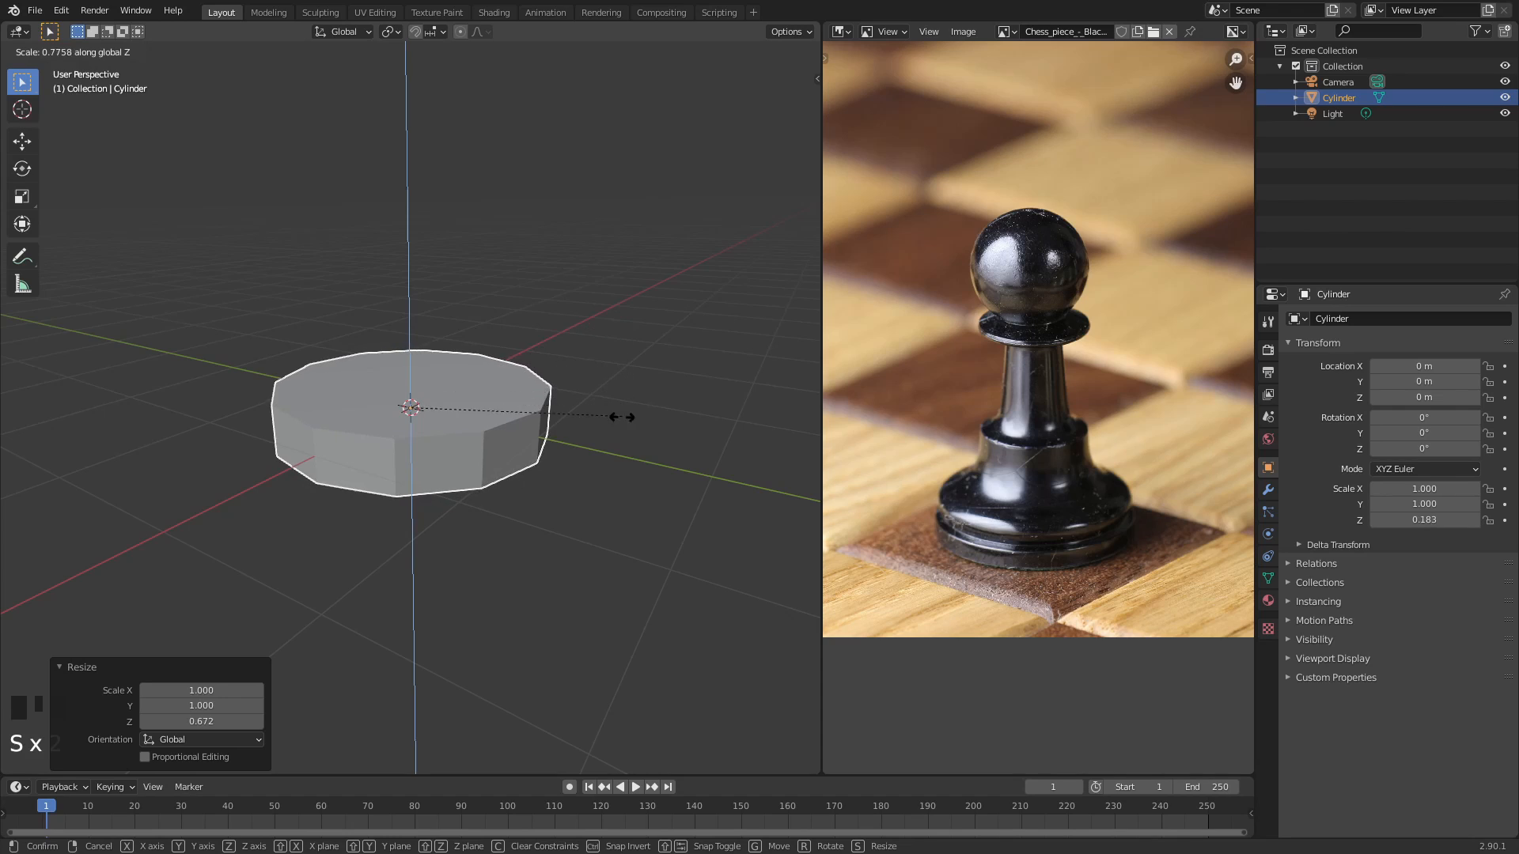
{"action": "left_click", "coordinate": [617, 414]}
{"action": "key", "text": "s"}
{"action": "key", "text": "z"}
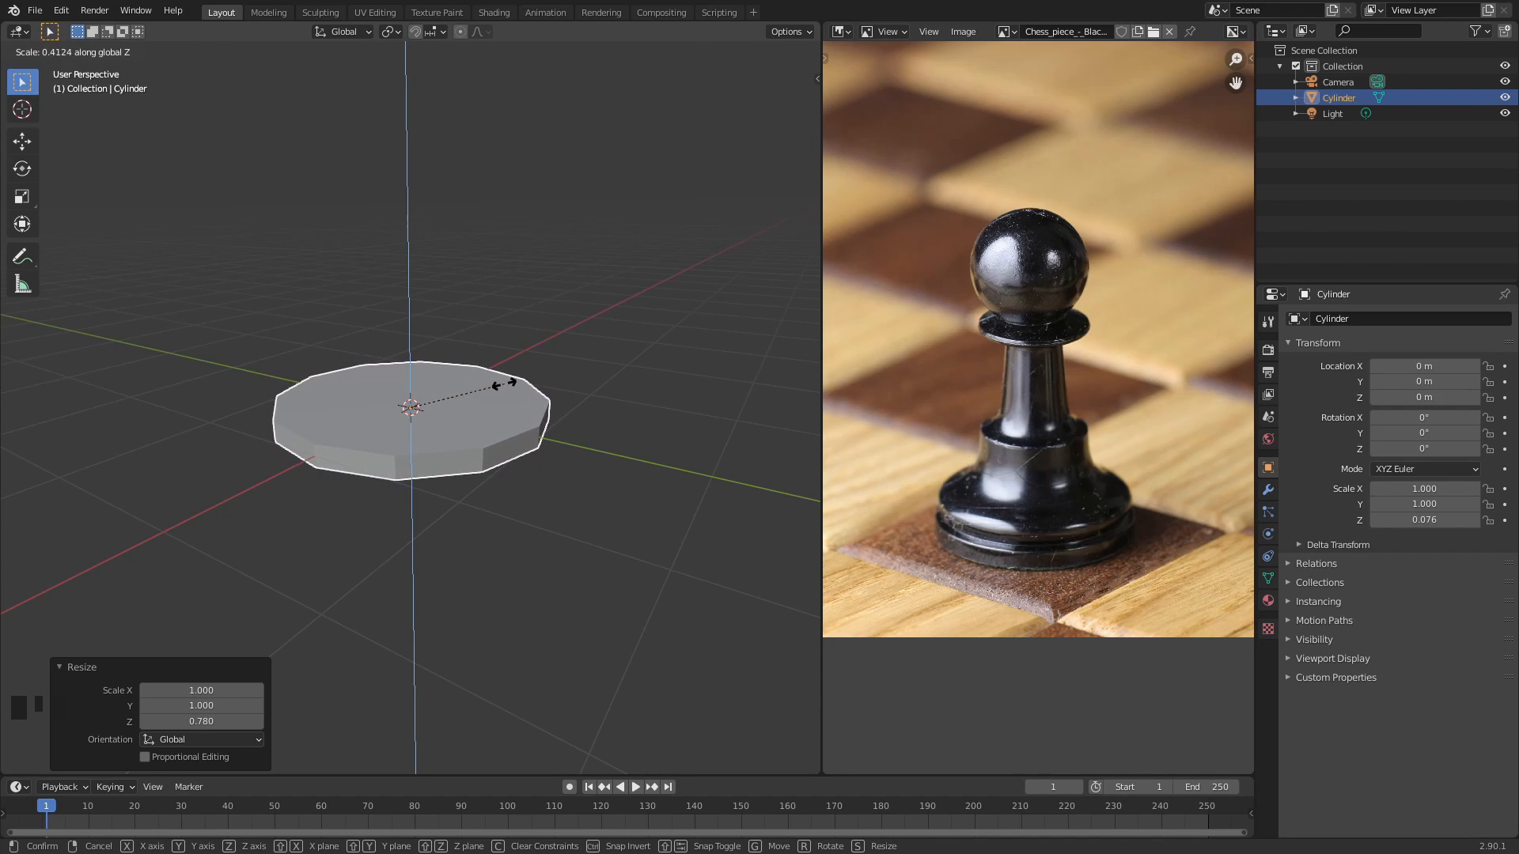
{"action": "left_click", "coordinate": [511, 385]}
- Examine the flattened disc in front orthographic view and from several perspective angles
{"action": "middle_click_drag", "start_coordinate": [588, 358], "coordinate": [538, 329]}
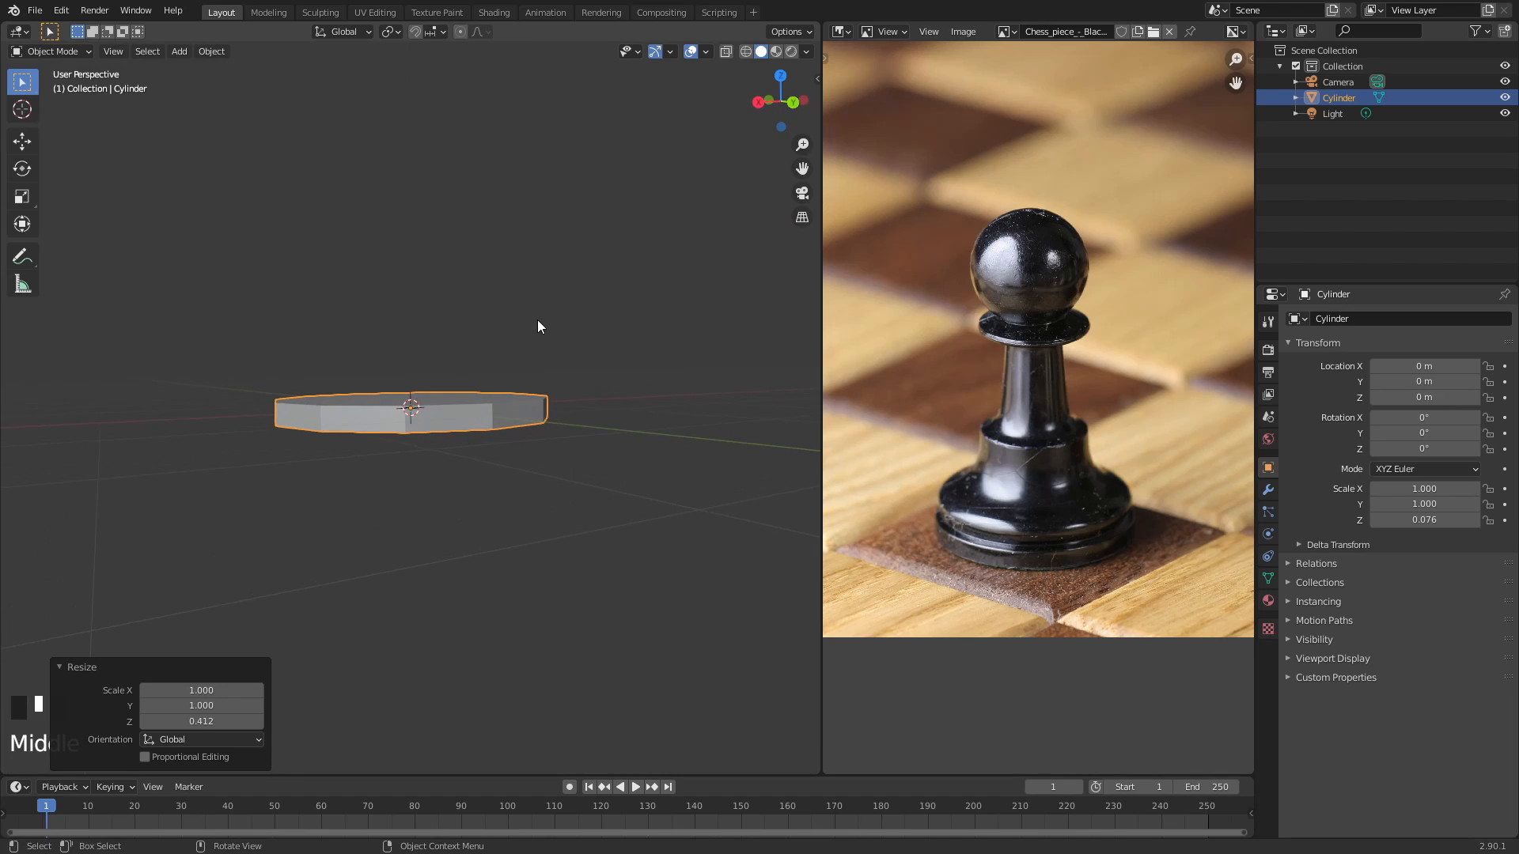
{"action": "key", "text": "KP_1"}
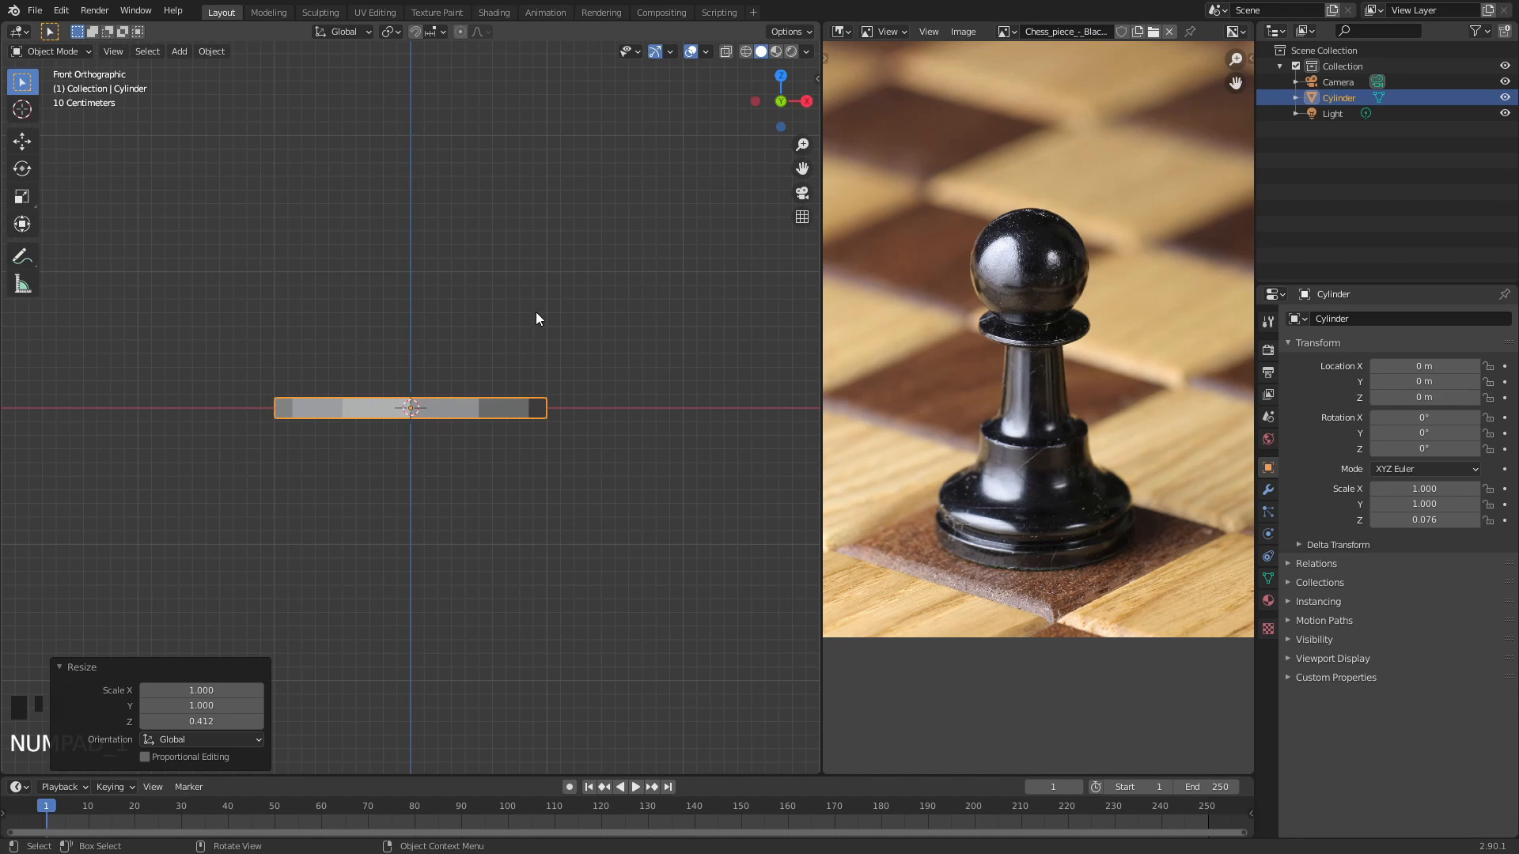
{"action": "middle_click_drag", "start_coordinate": [455, 385], "coordinate": [509, 349]}
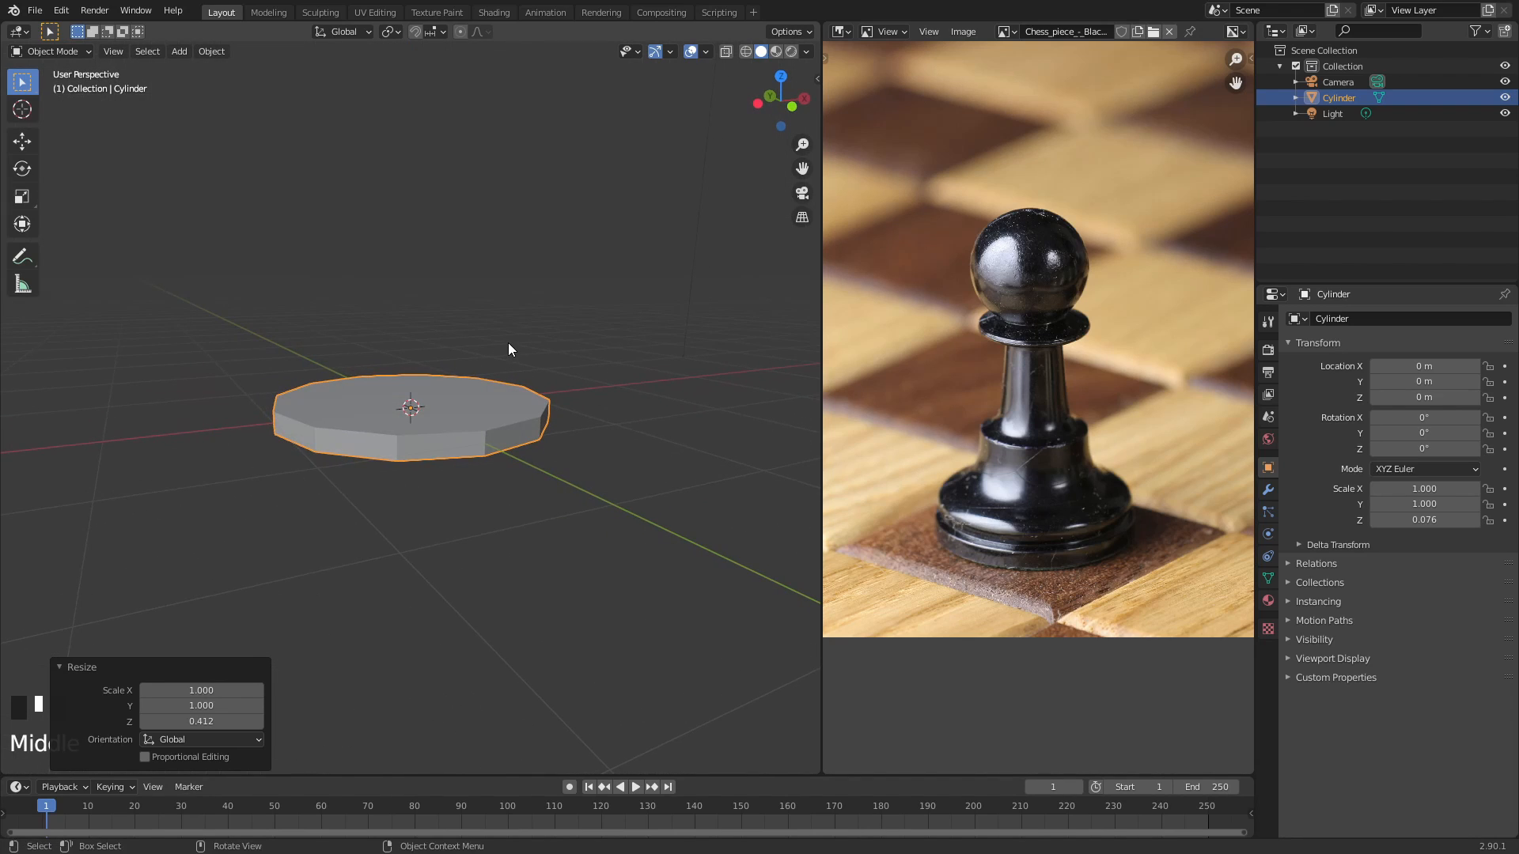
{"action": "key", "text": "KP_1"}
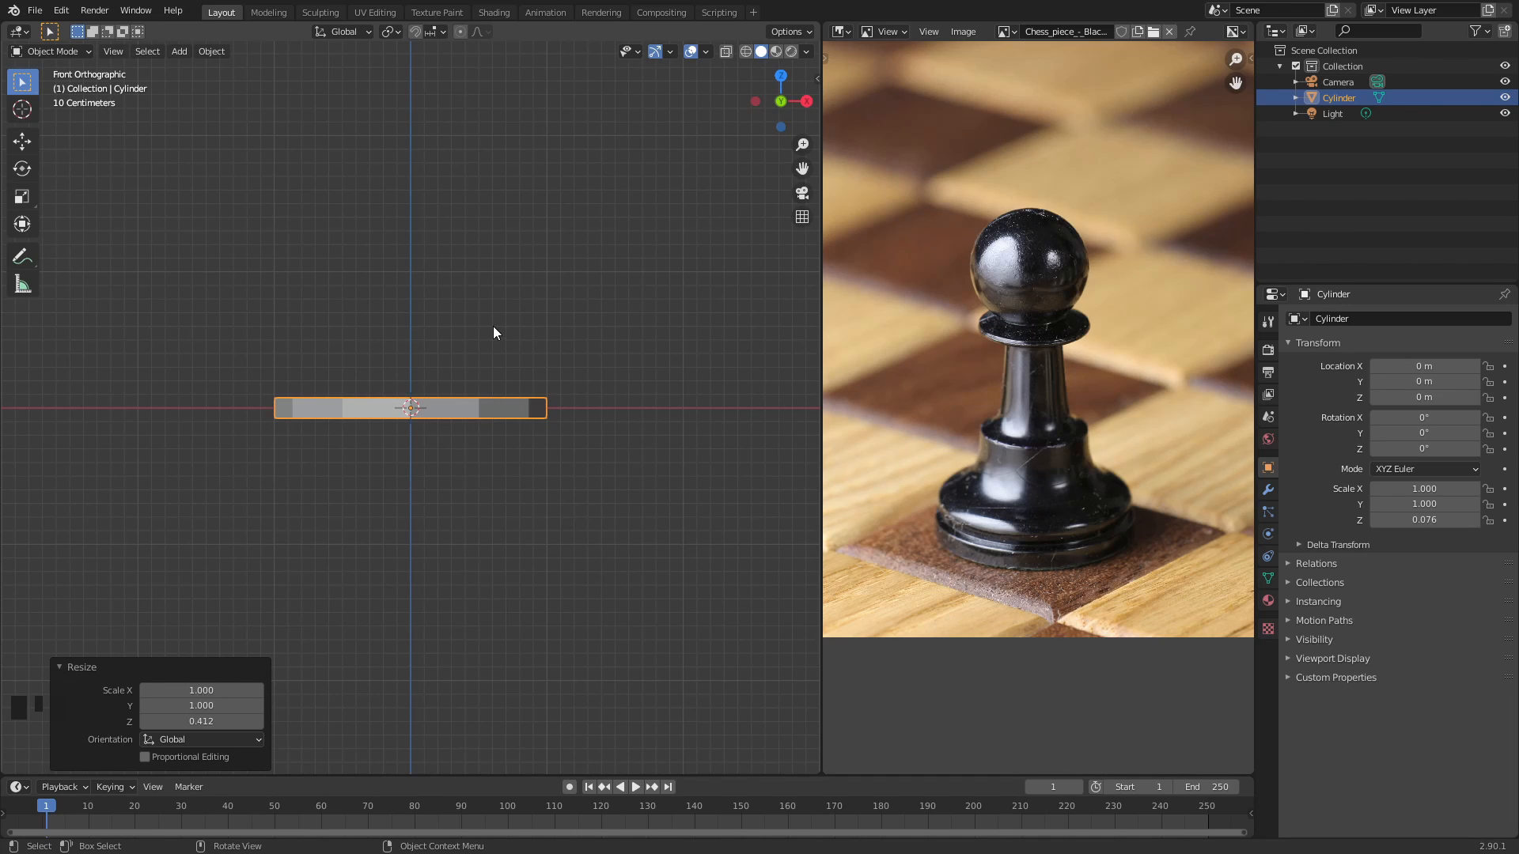
{"action": "middle_click_drag", "start_coordinate": [493, 327], "coordinate": [429, 388]}
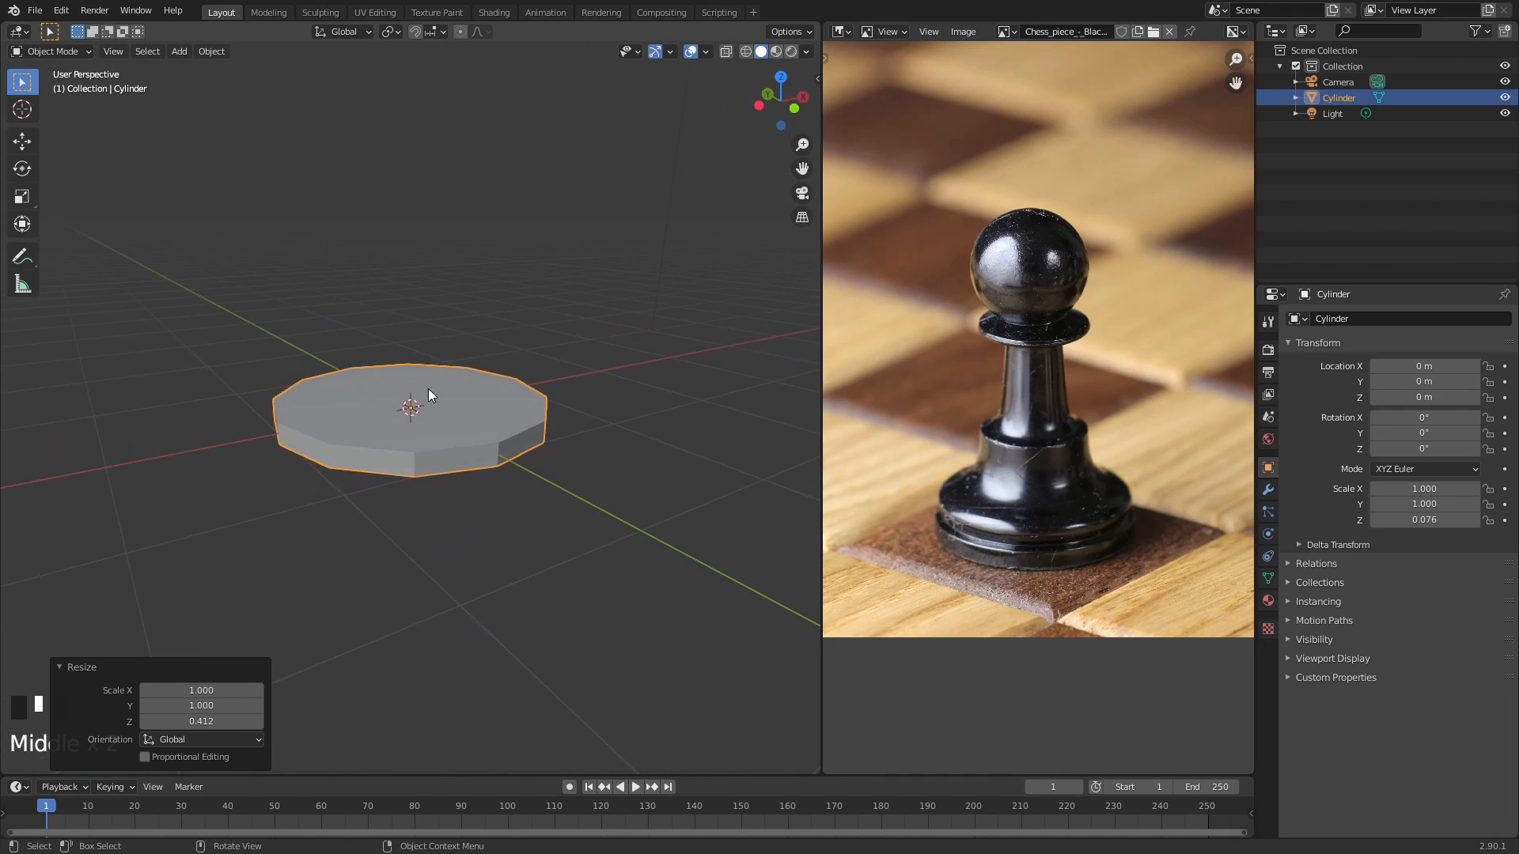
{"action": "double_click", "coordinate": [540, 332]}
{"action": "middle_click_drag", "start_coordinate": [540, 329], "coordinate": [563, 320]}
{"action": "left_click", "coordinate": [558, 320]}
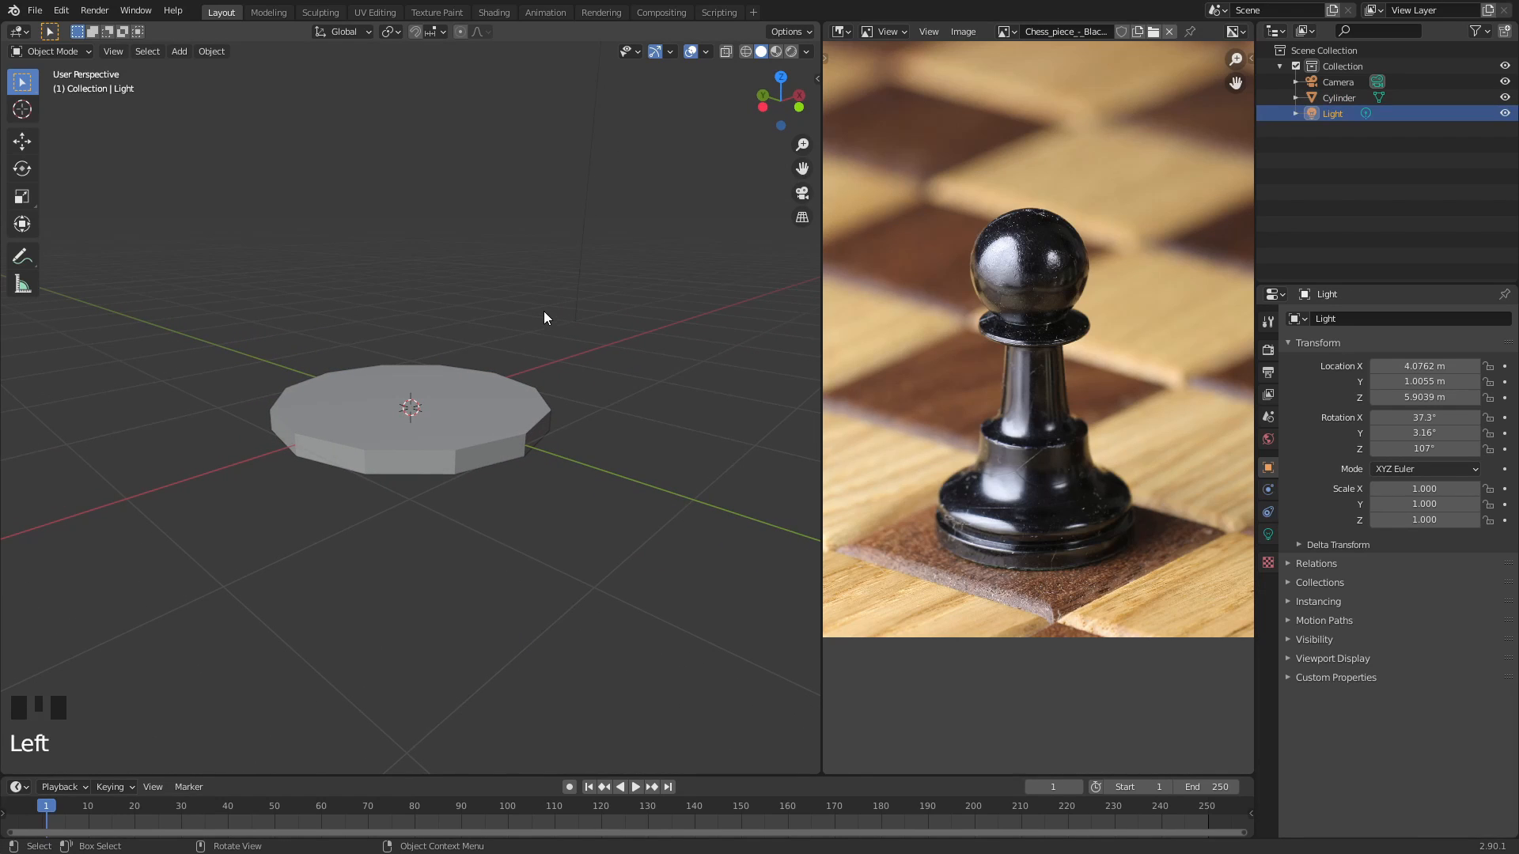
{"action": "double_click", "coordinate": [518, 332]}
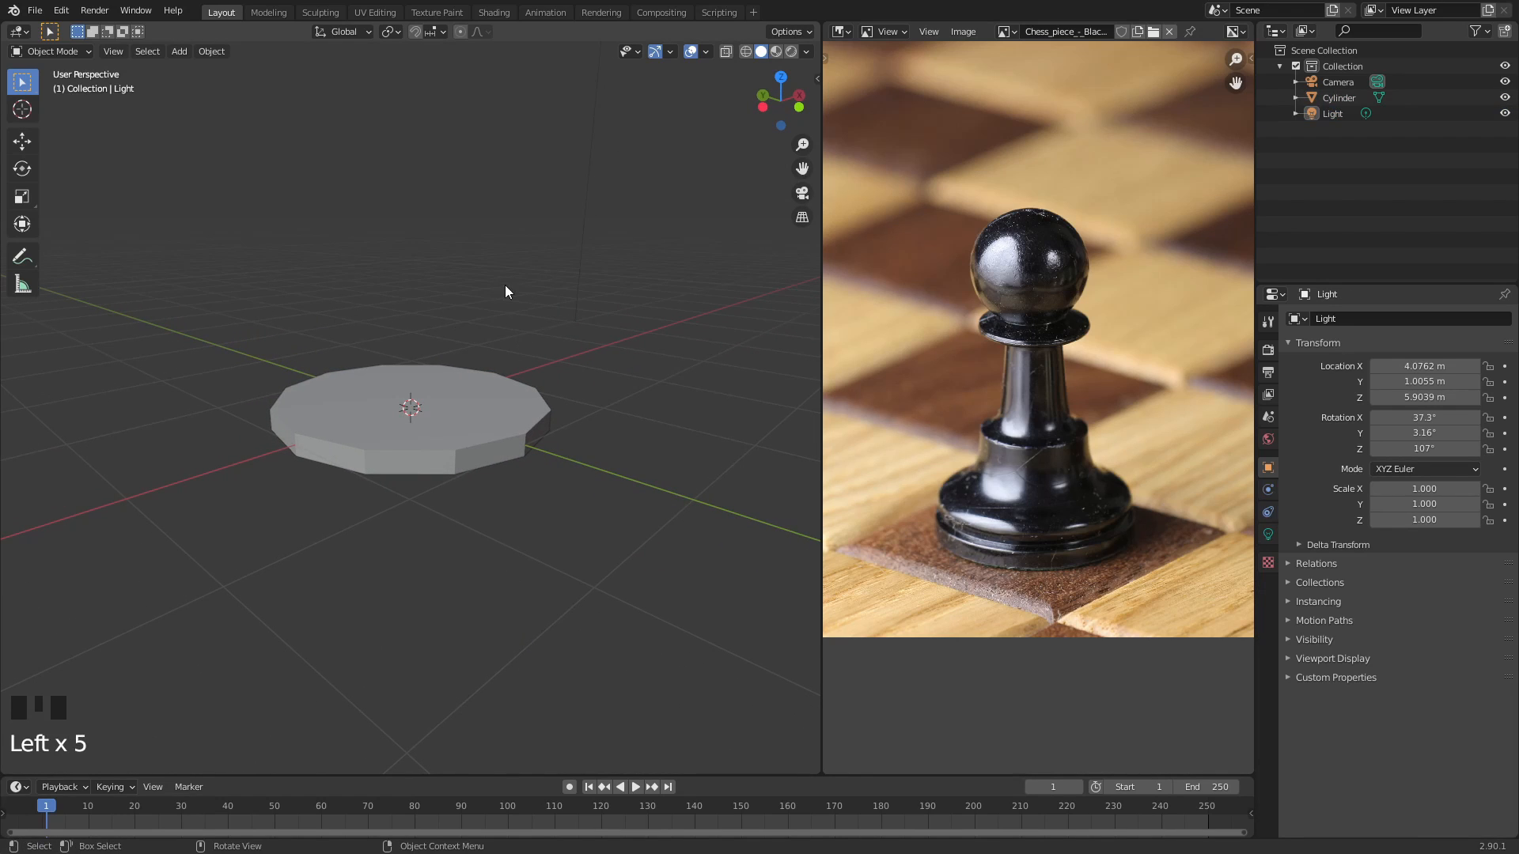
{"action": "middle_click_drag", "start_coordinate": [505, 285], "coordinate": [573, 356]}
{"action": "middle_click_drag", "start_coordinate": [629, 338], "coordinate": [626, 338]}
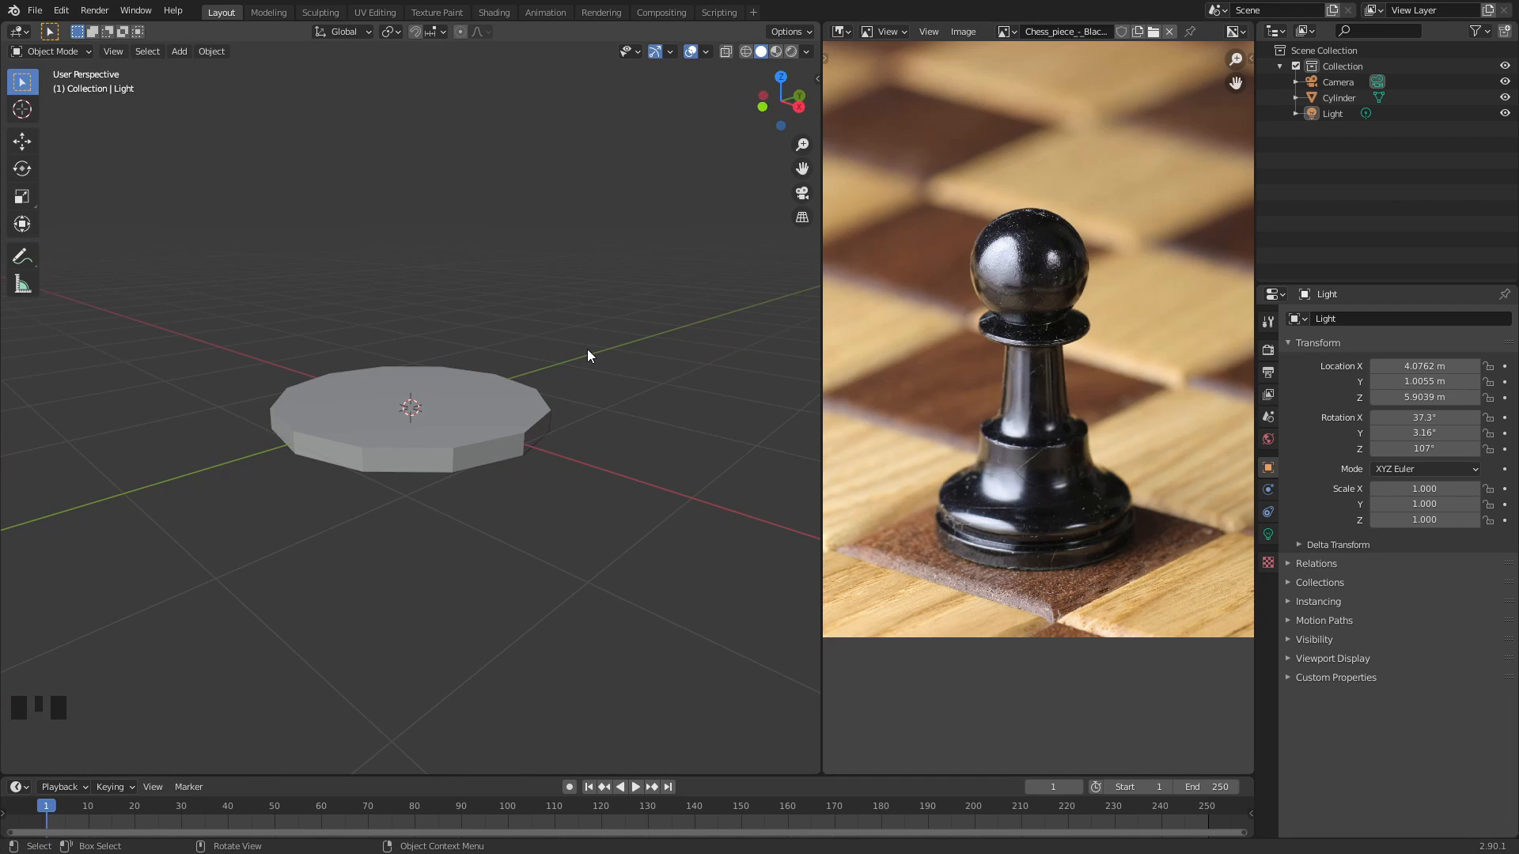
{"action": "middle_click_drag", "start_coordinate": [566, 312], "coordinate": [712, 334], "text": "shift"}
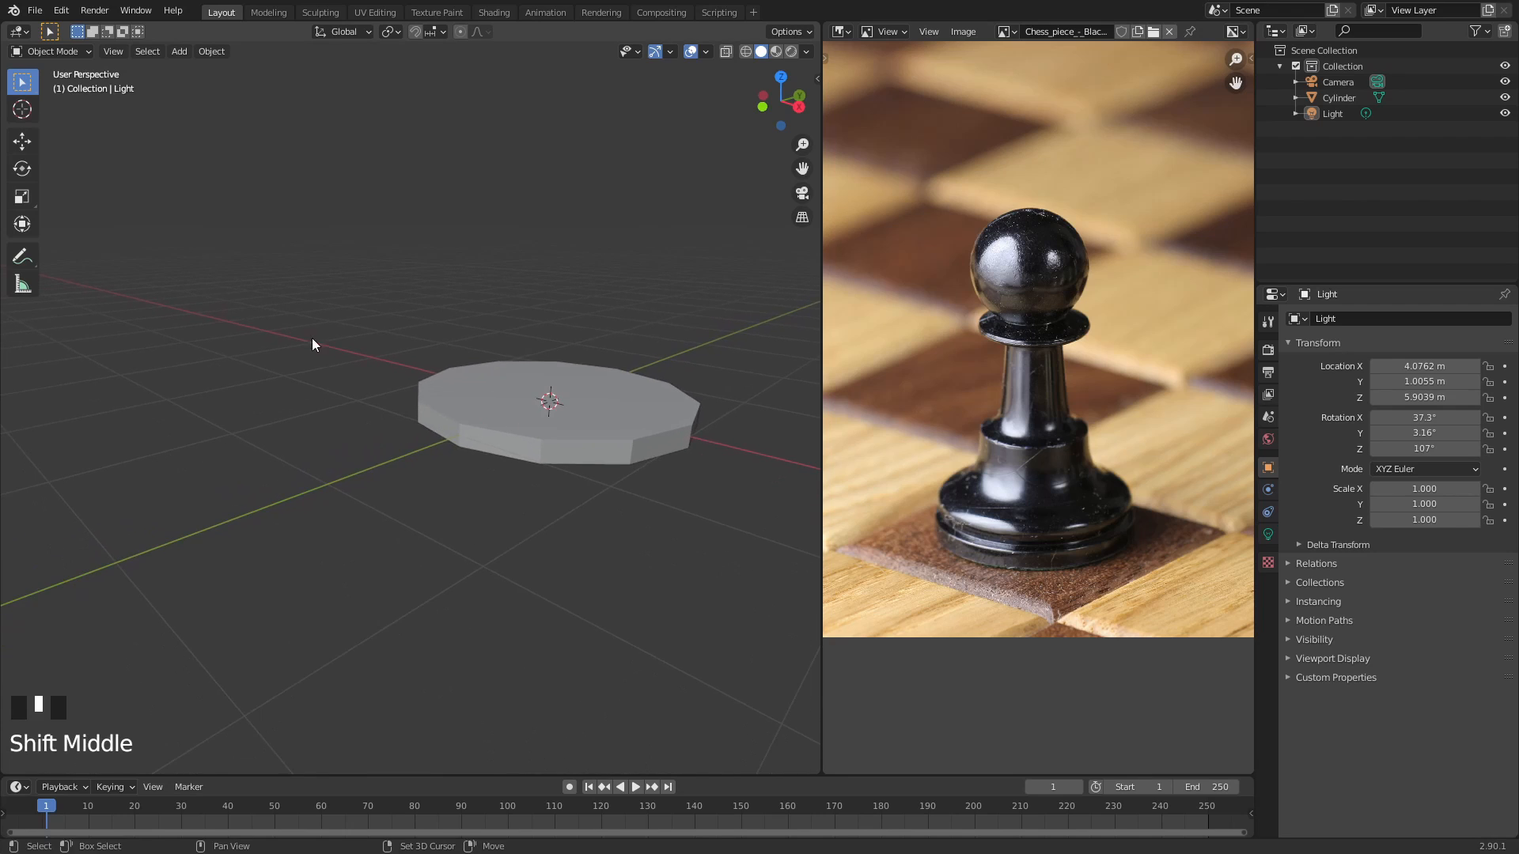
{"action": "middle_click_drag", "start_coordinate": [312, 342], "coordinate": [471, 329], "text": "shift"}
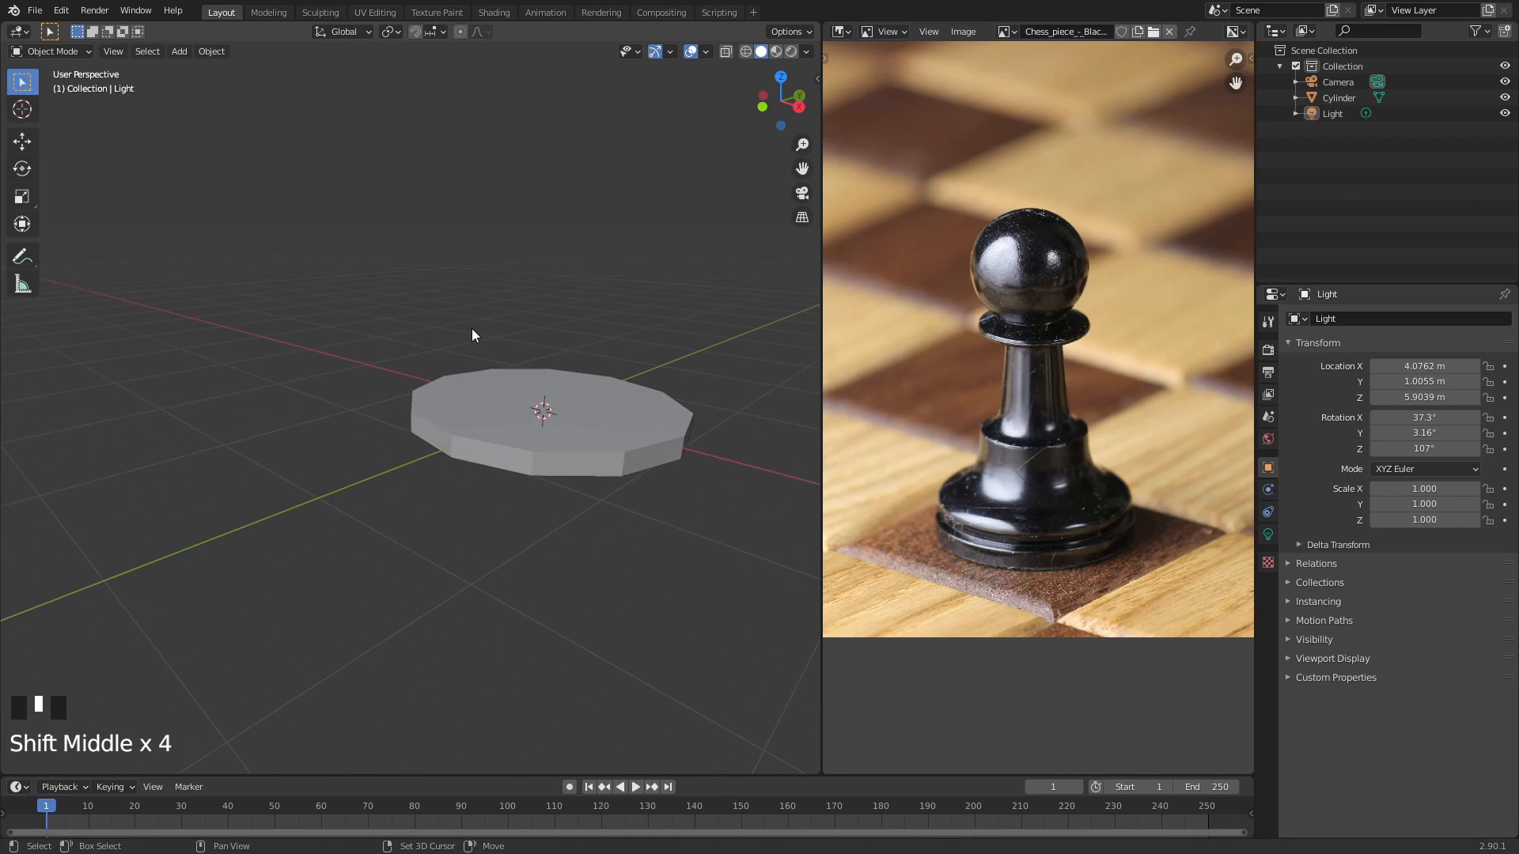
{"action": "left_click", "coordinate": [591, 426]}
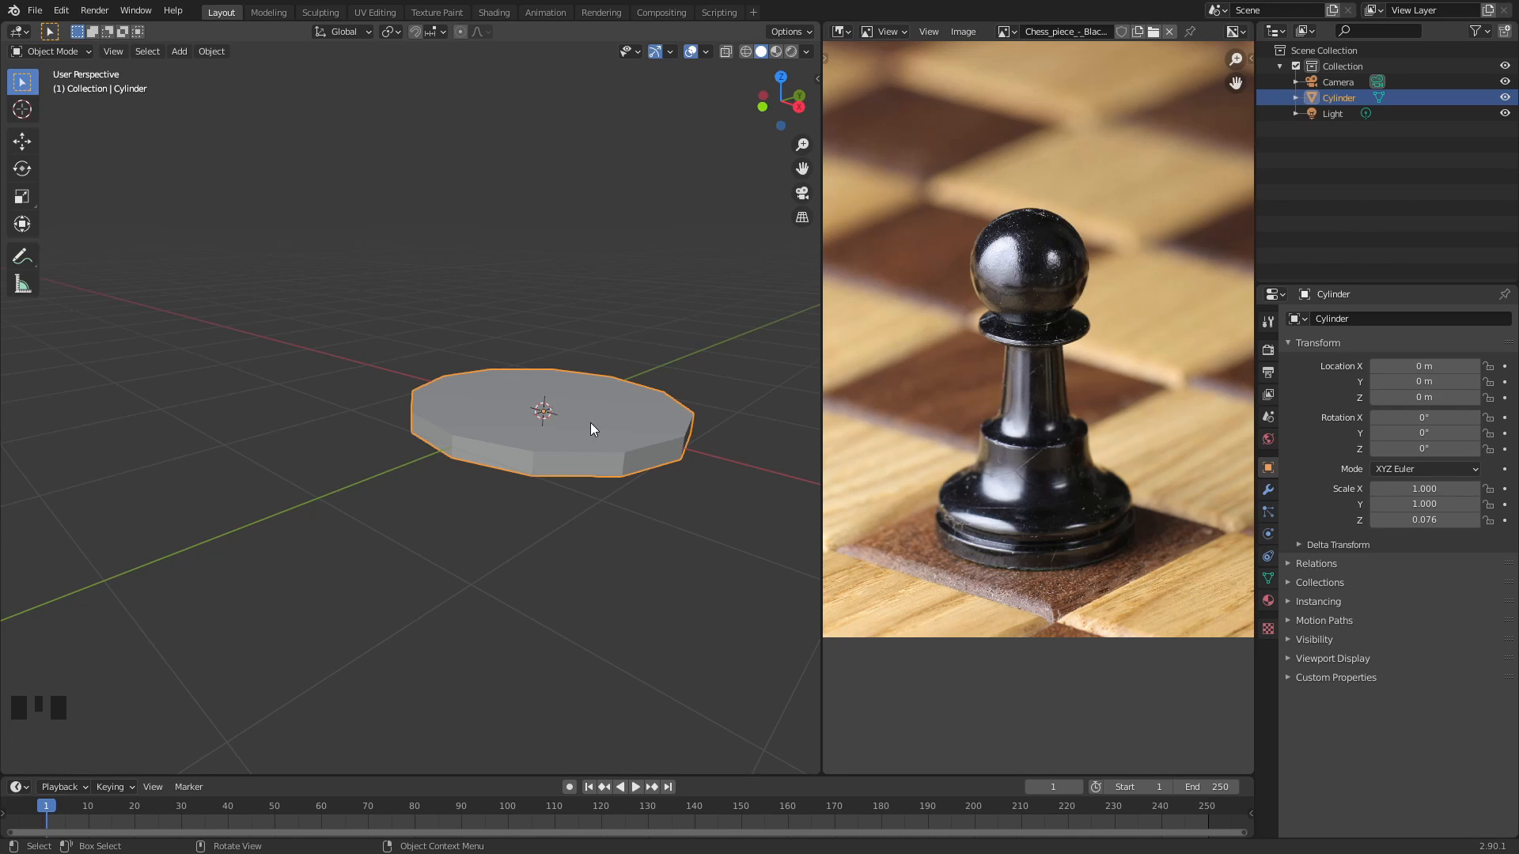
{"action": "key", "text": "shift+f"}
{"action": "middle_click_drag", "start_coordinate": [608, 408], "coordinate": [403, 229]}
{"action": "scroll", "coordinate": [338, 281], "scroll_direction": "down", "scroll_amount": 2}
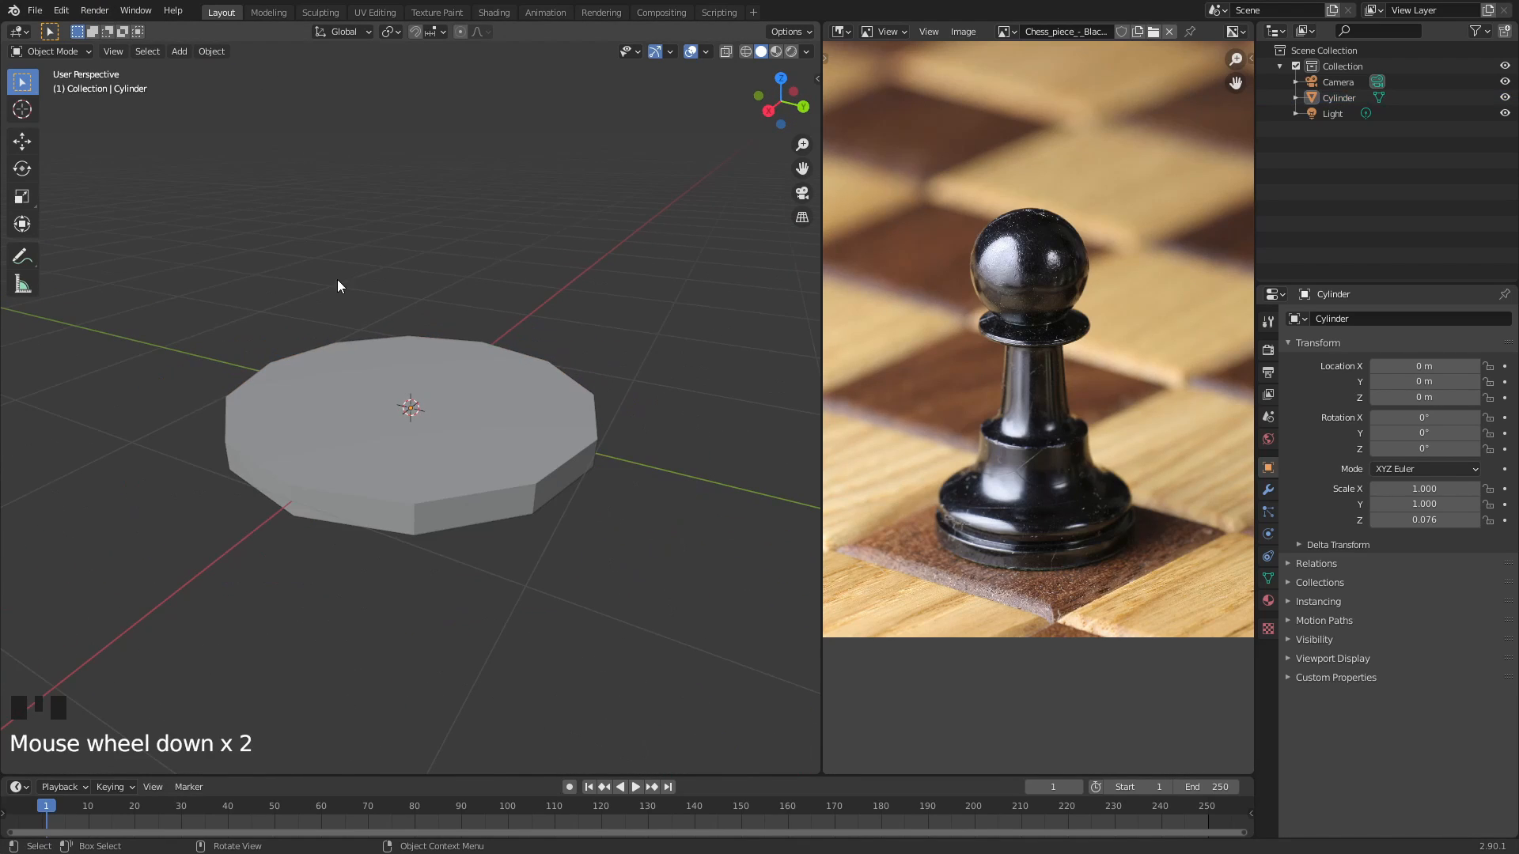
- Enter Edit Mode on the cylinder and select its top face in face selection mode
{"action": "left_click", "coordinate": [390, 353]}
{"action": "middle_click_drag", "start_coordinate": [390, 353], "coordinate": [308, 339]}
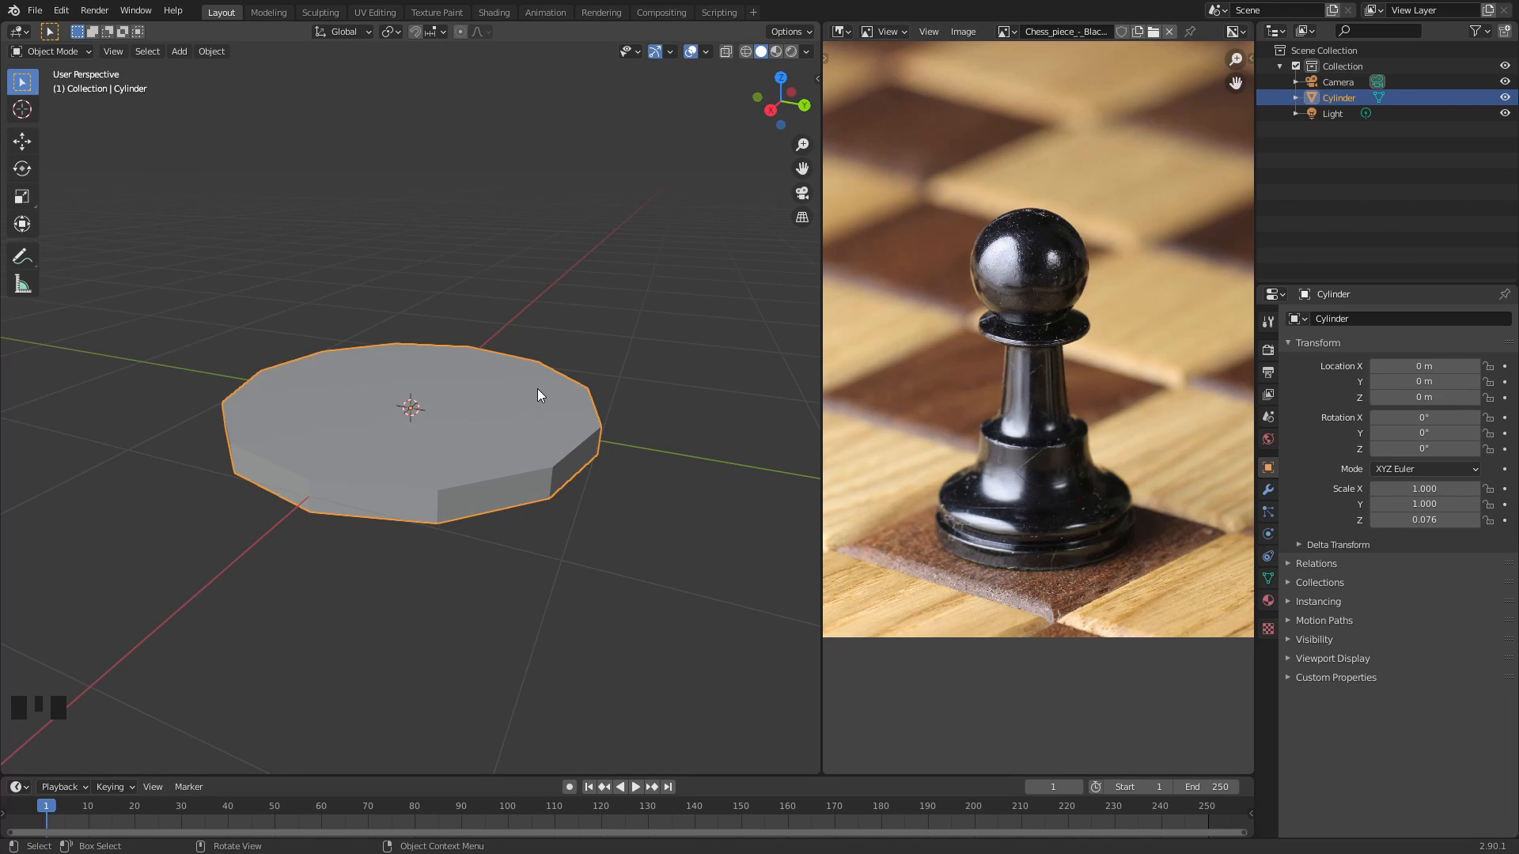
{"action": "key", "text": "Tab"}
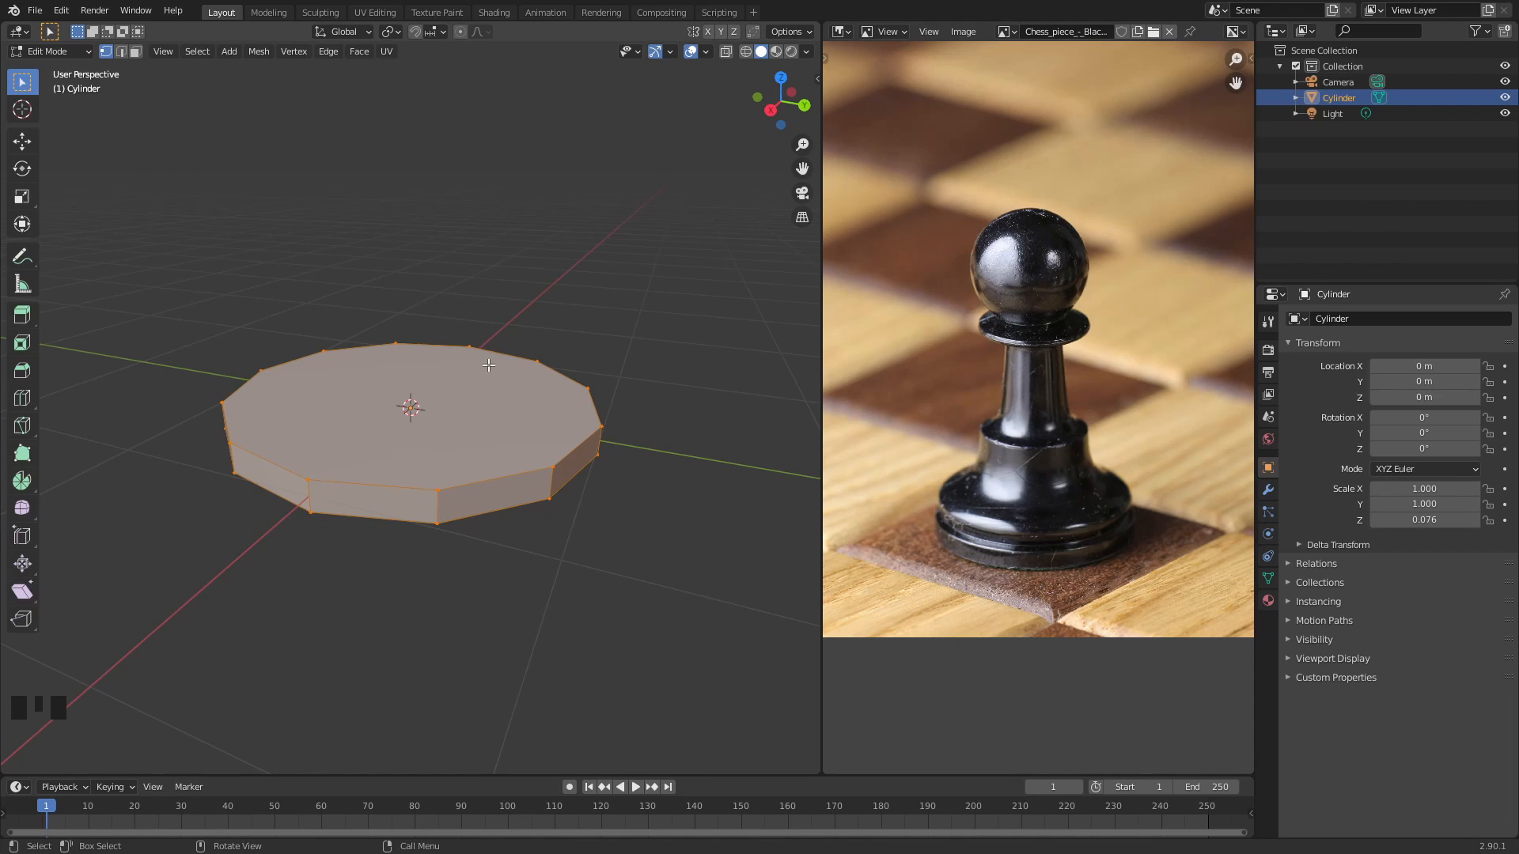
{"action": "left_click", "coordinate": [545, 312]}
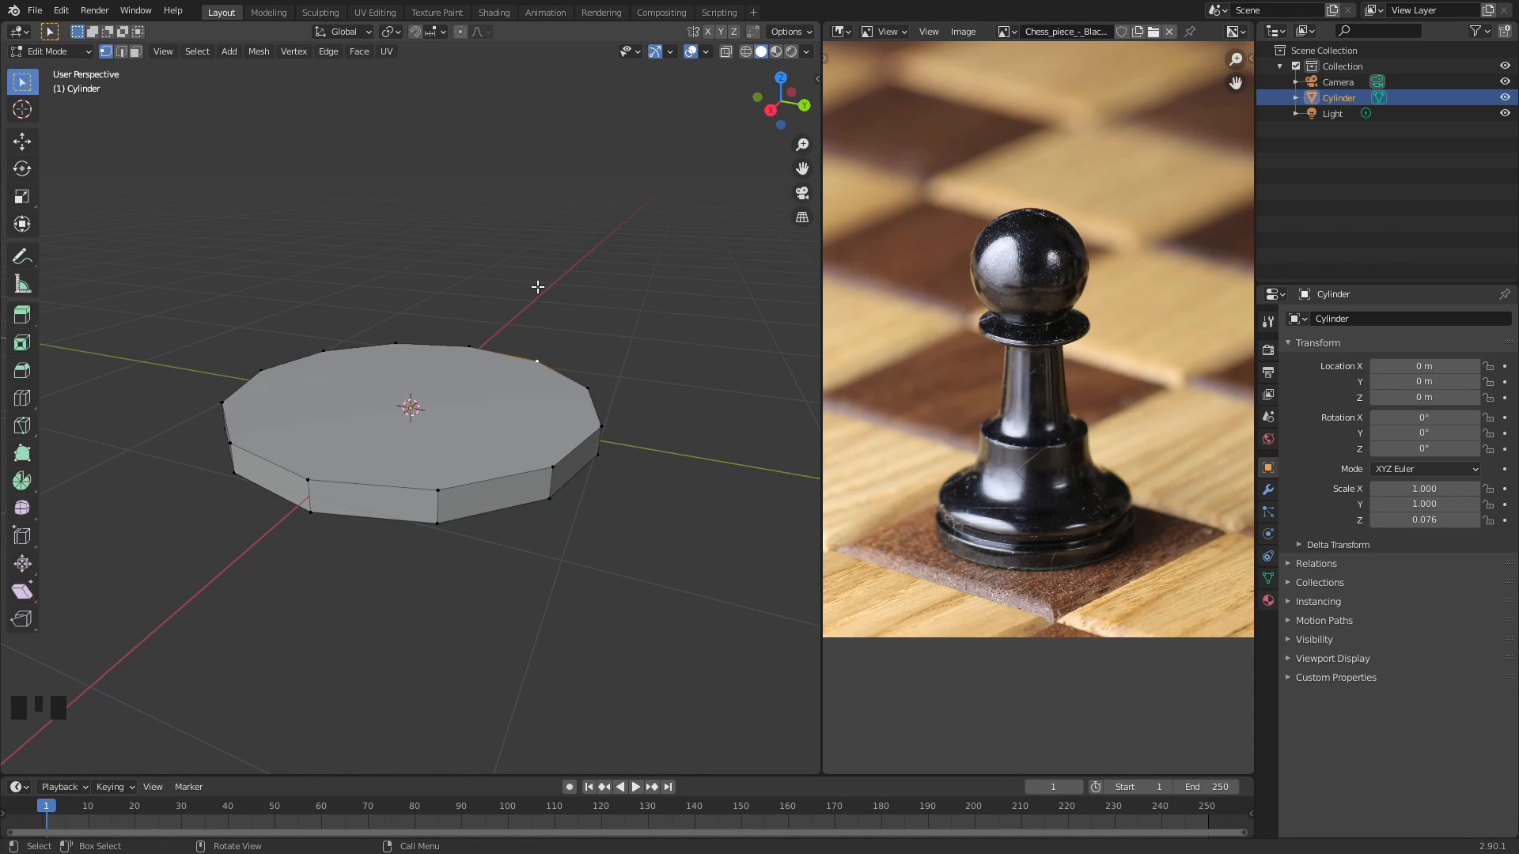
{"action": "key", "text": "3"}
{"action": "left_click", "coordinate": [472, 386]}
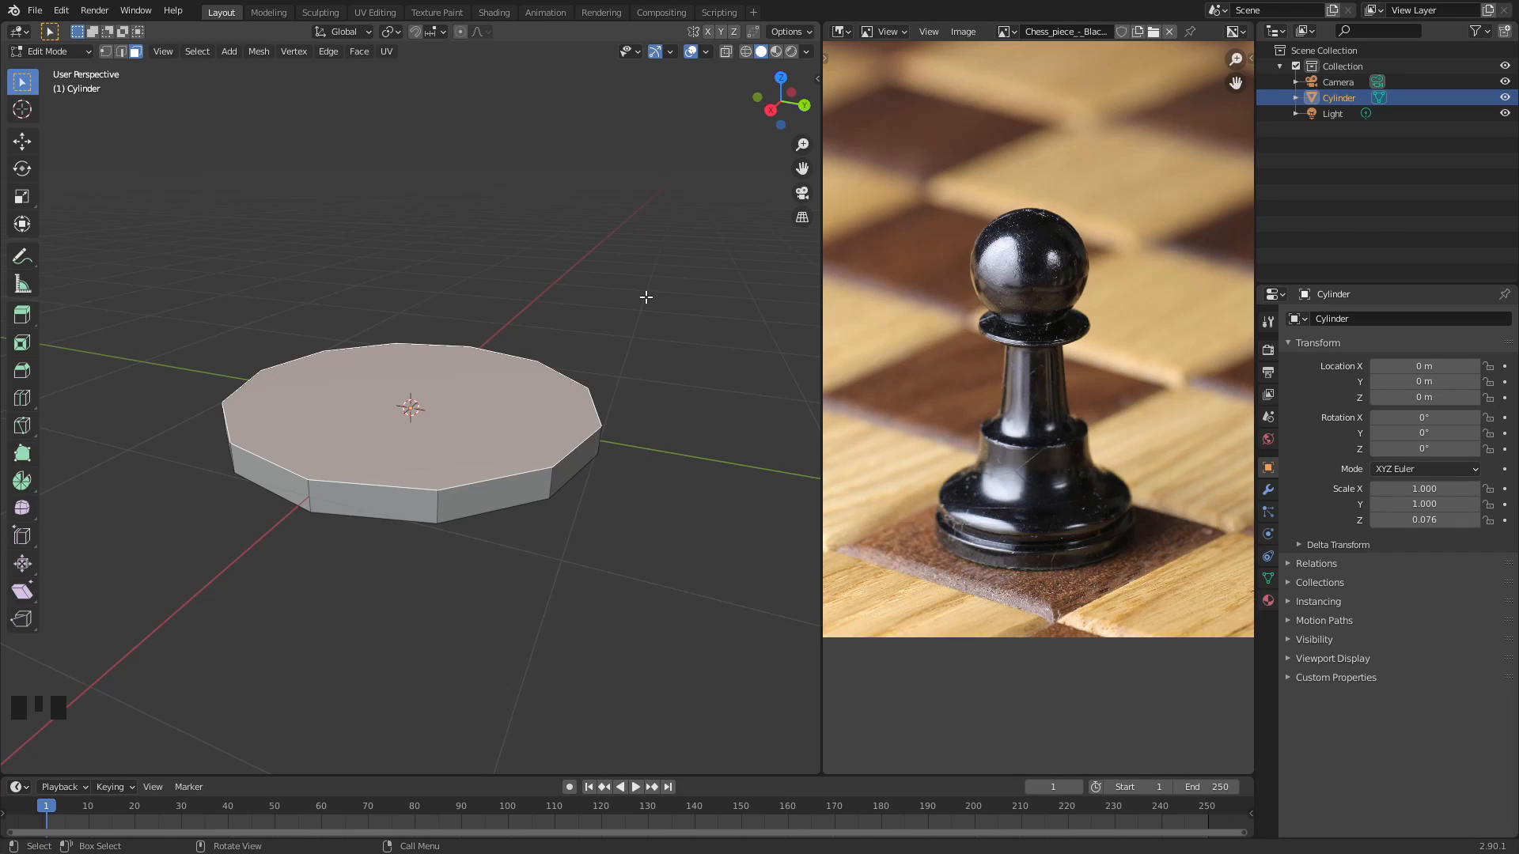
- Inset the disc's top face by about 0.22 m
{"action": "key", "text": "i"}
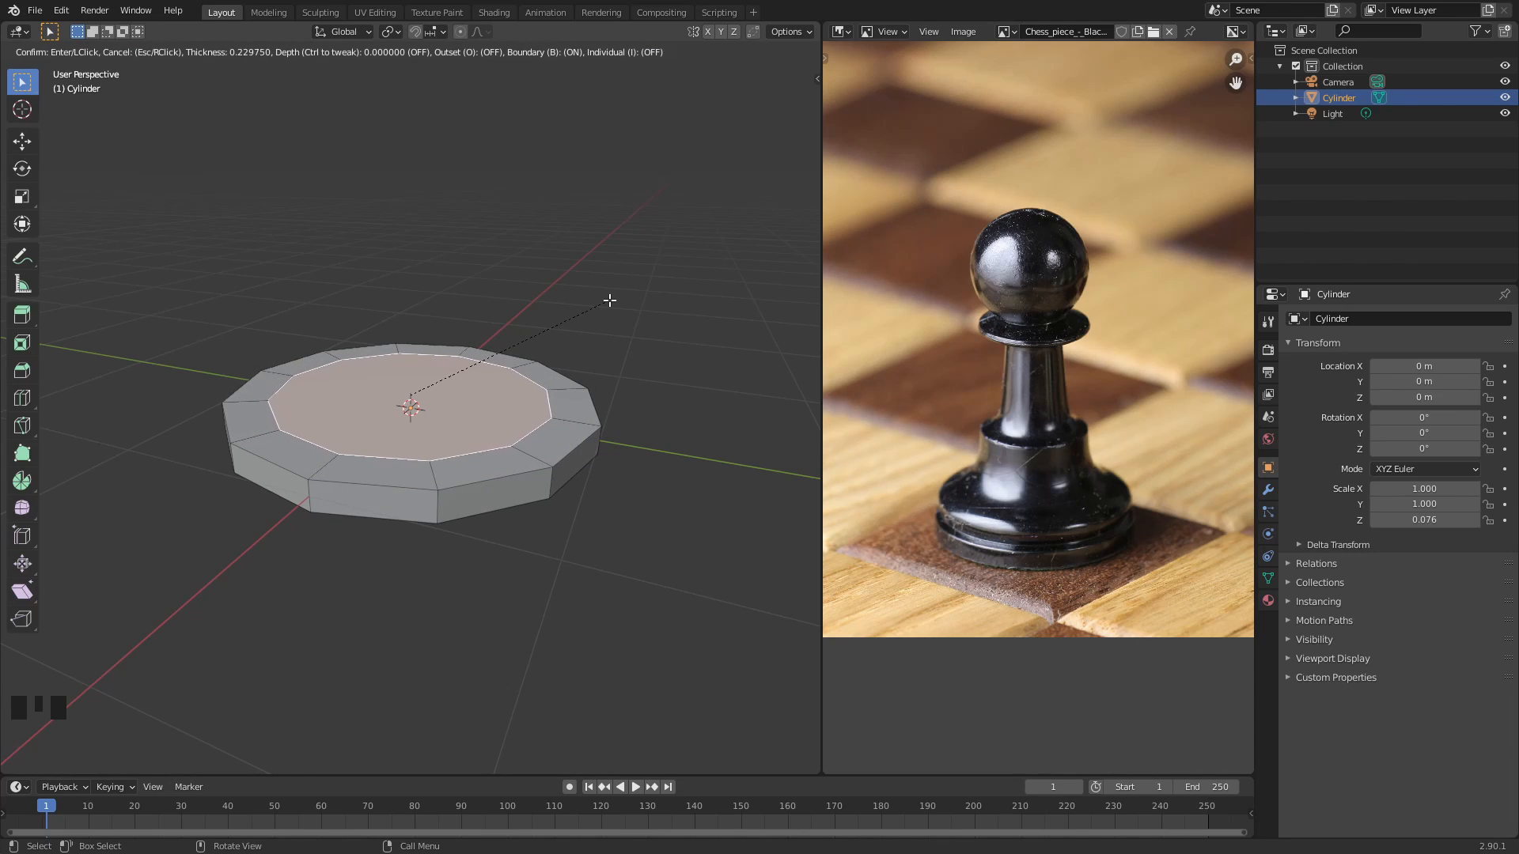
{"action": "left_click", "coordinate": [609, 300]}
{"action": "middle_click_drag", "start_coordinate": [610, 300], "coordinate": [458, 360]}
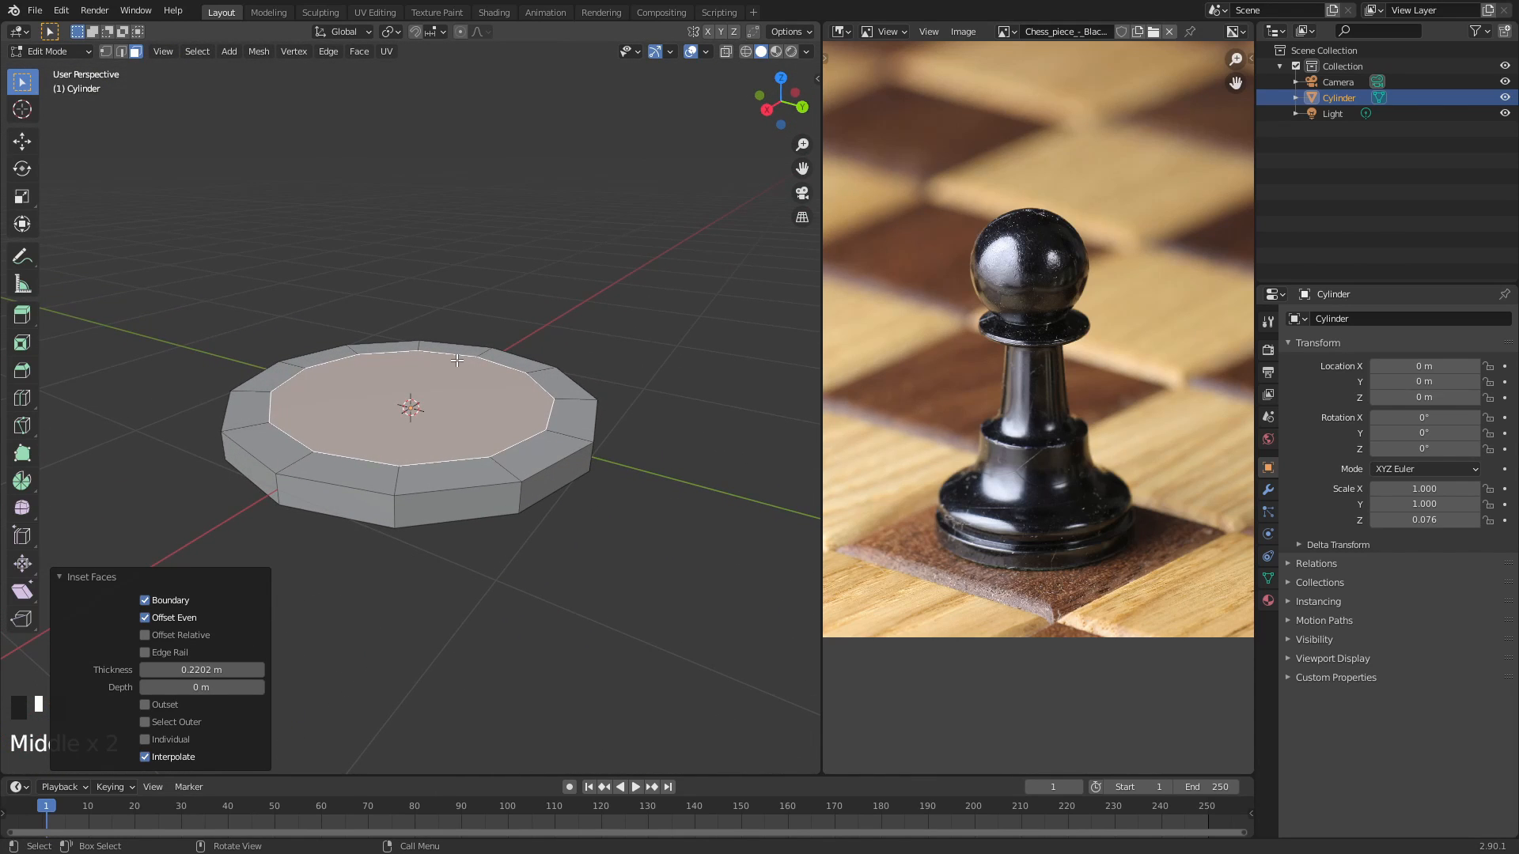
- Extrude the inset face on top of the disc upward by about 0.106 m
{"action": "key", "text": "e"}
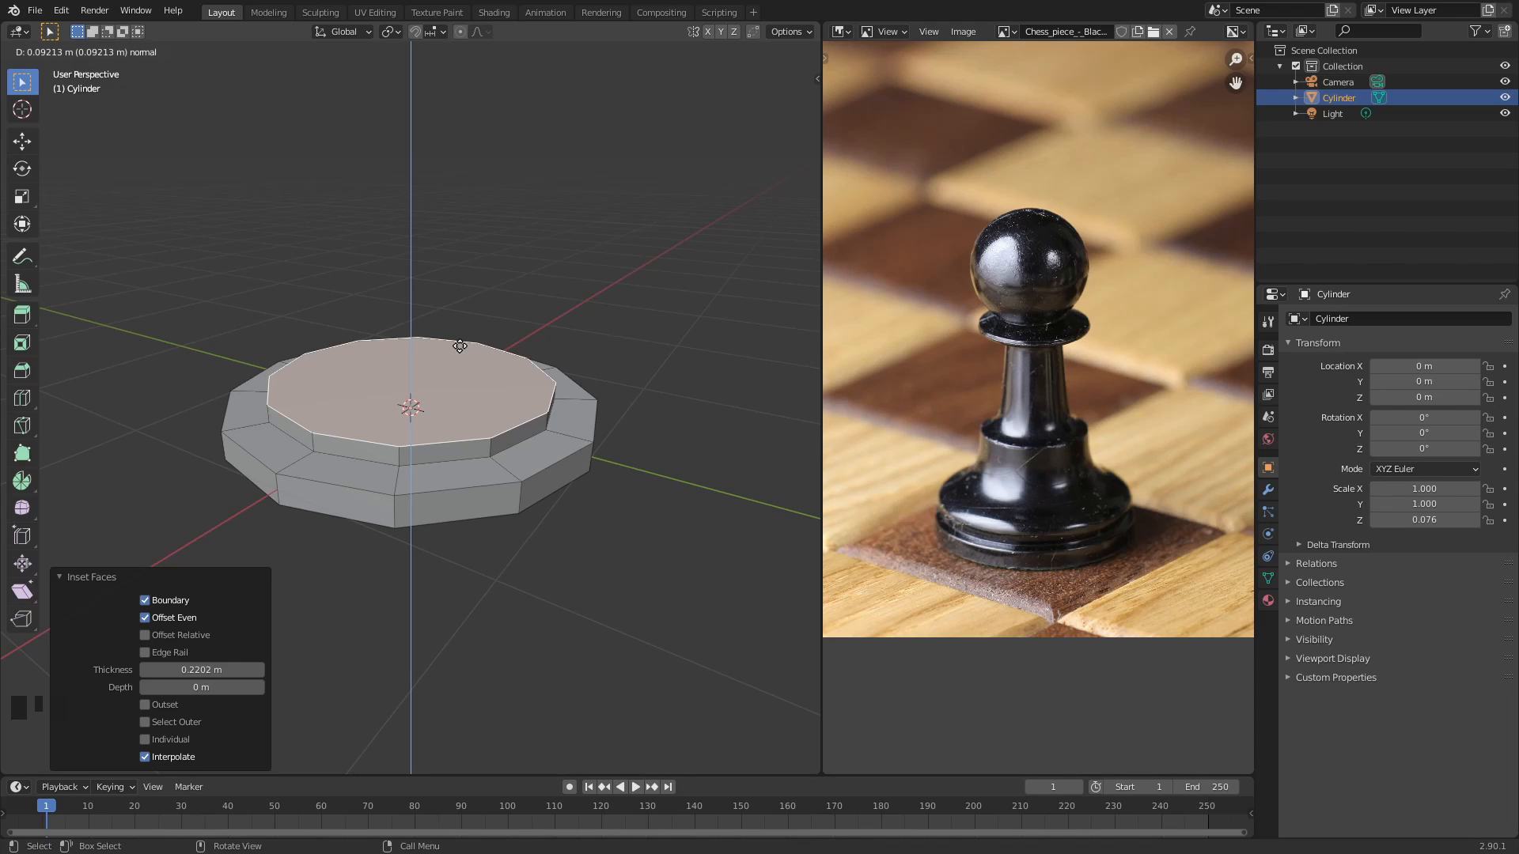
{"action": "left_click", "coordinate": [460, 346]}
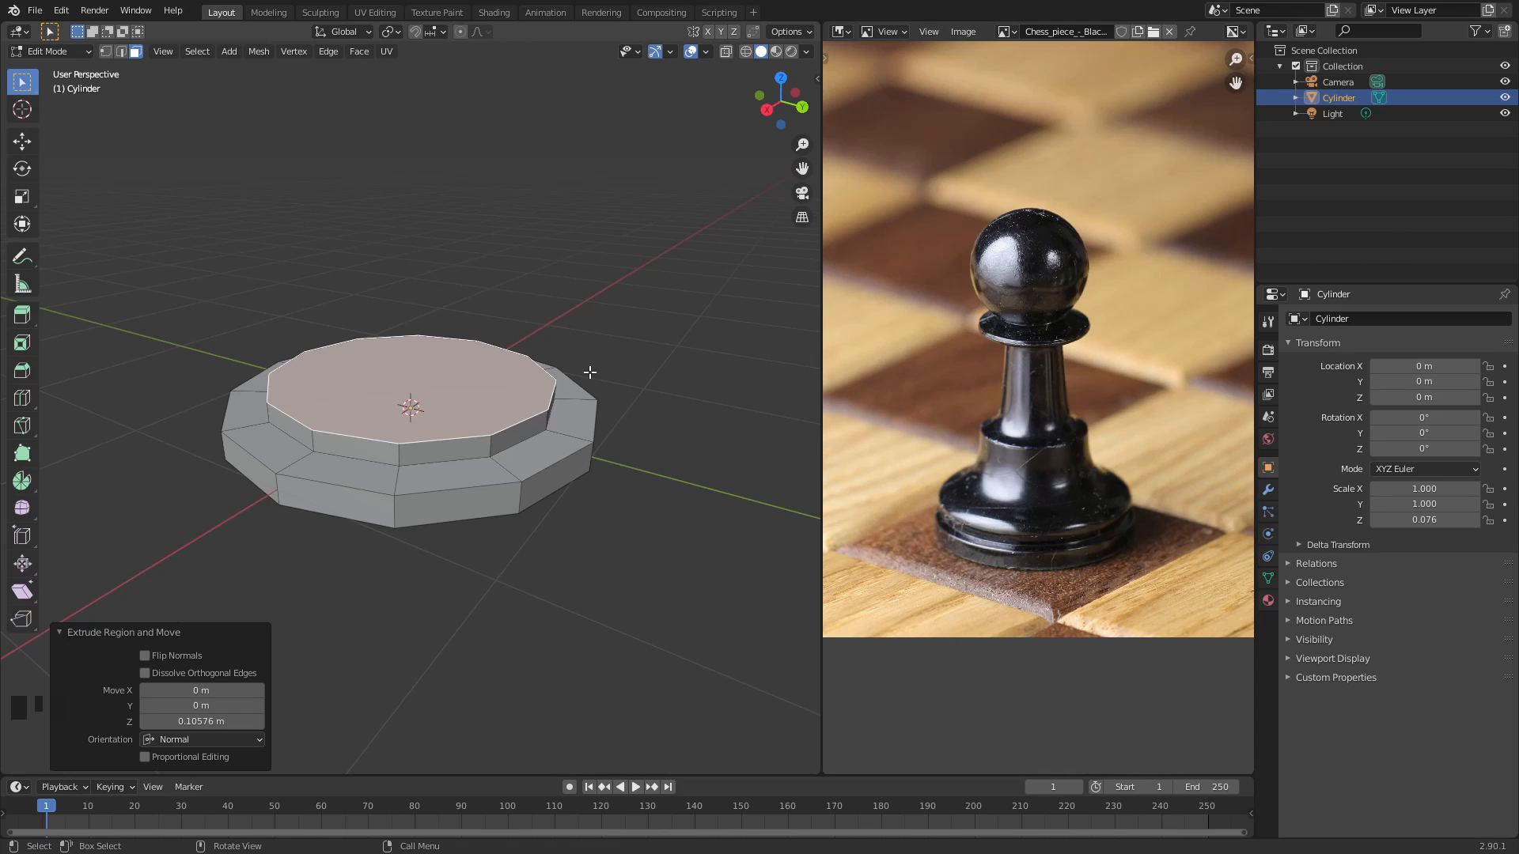
{"action": "left_click", "coordinate": [581, 327]}
{"action": "mouse_move", "coordinate": [443, 258]}
{"action": "middle_mouse_down"}
{"action": "mouse_move", "coordinate": [440, 352]}
{"action": "mouse_move", "coordinate": [445, 264]}
{"action": "middle_mouse_up"}
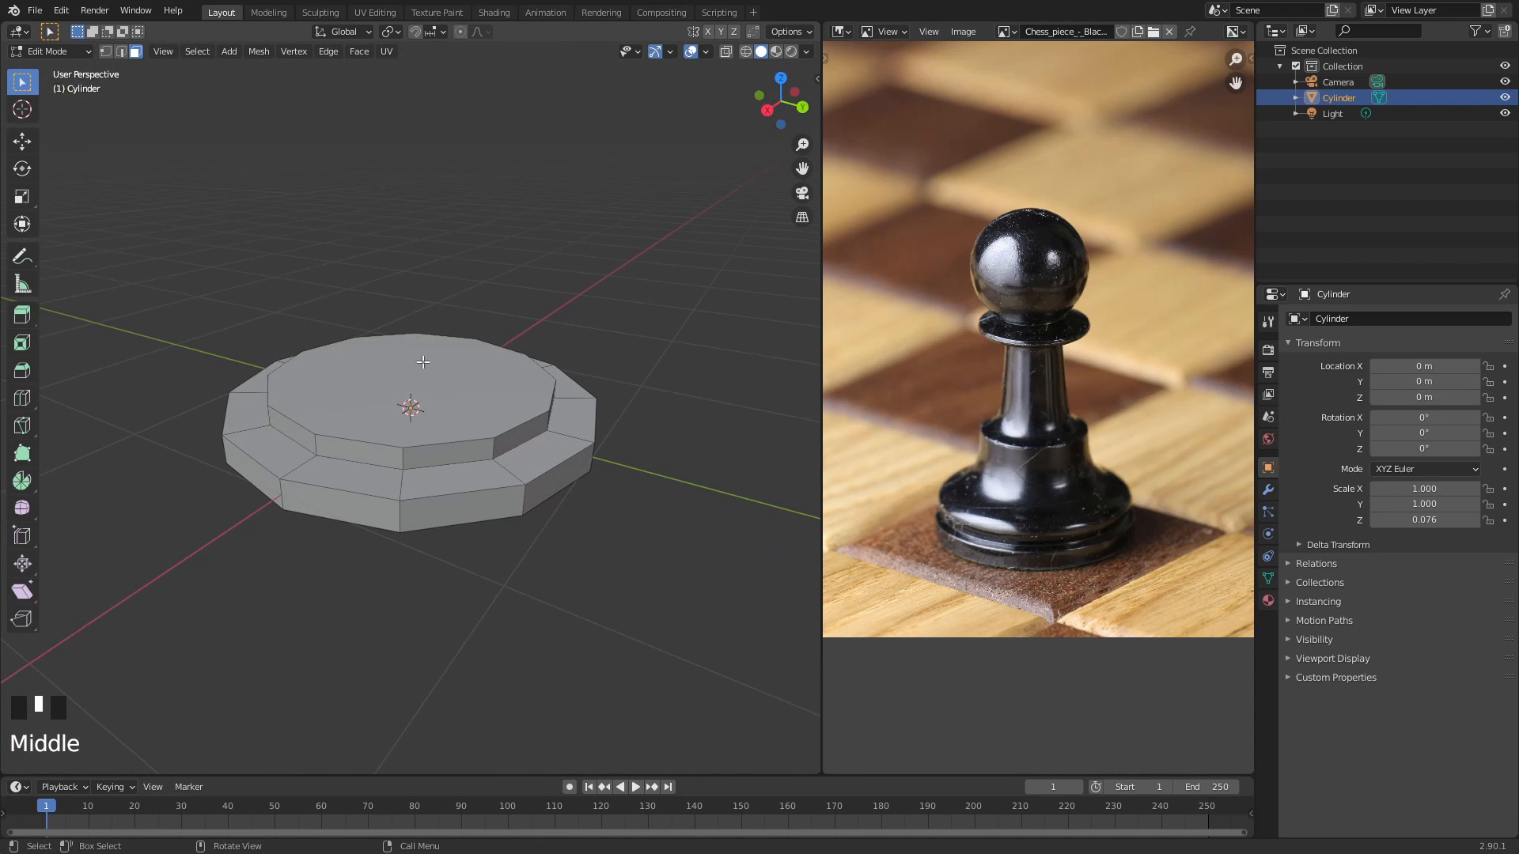
- Extrude the raised top face by about 0.059 m and scale it outward to about 1.21
{"action": "left_click", "coordinate": [473, 397]}
{"action": "key", "text": "e"}
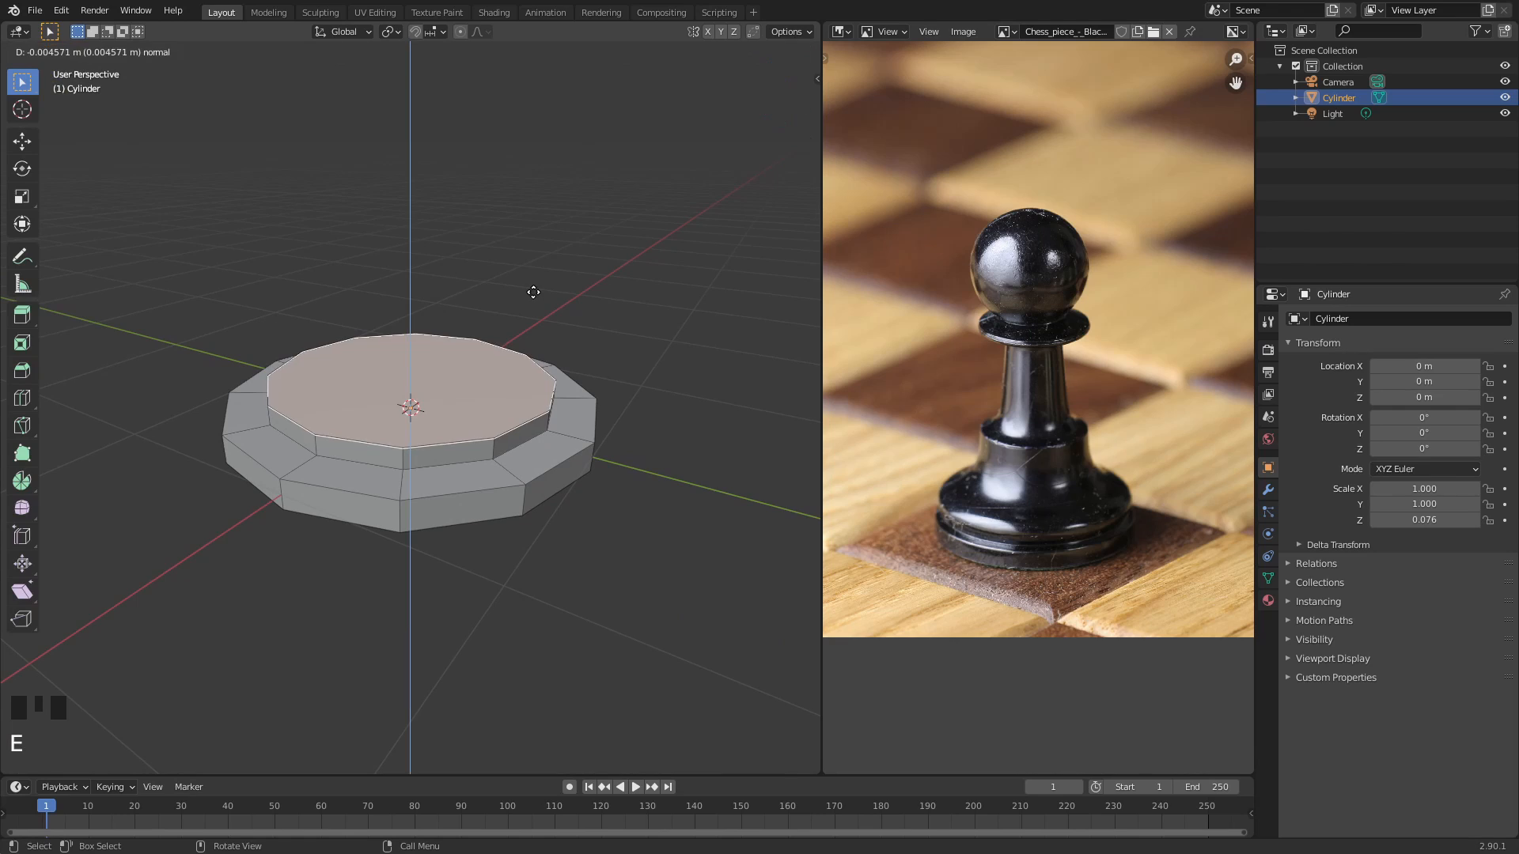
{"action": "left_click", "coordinate": [536, 281]}
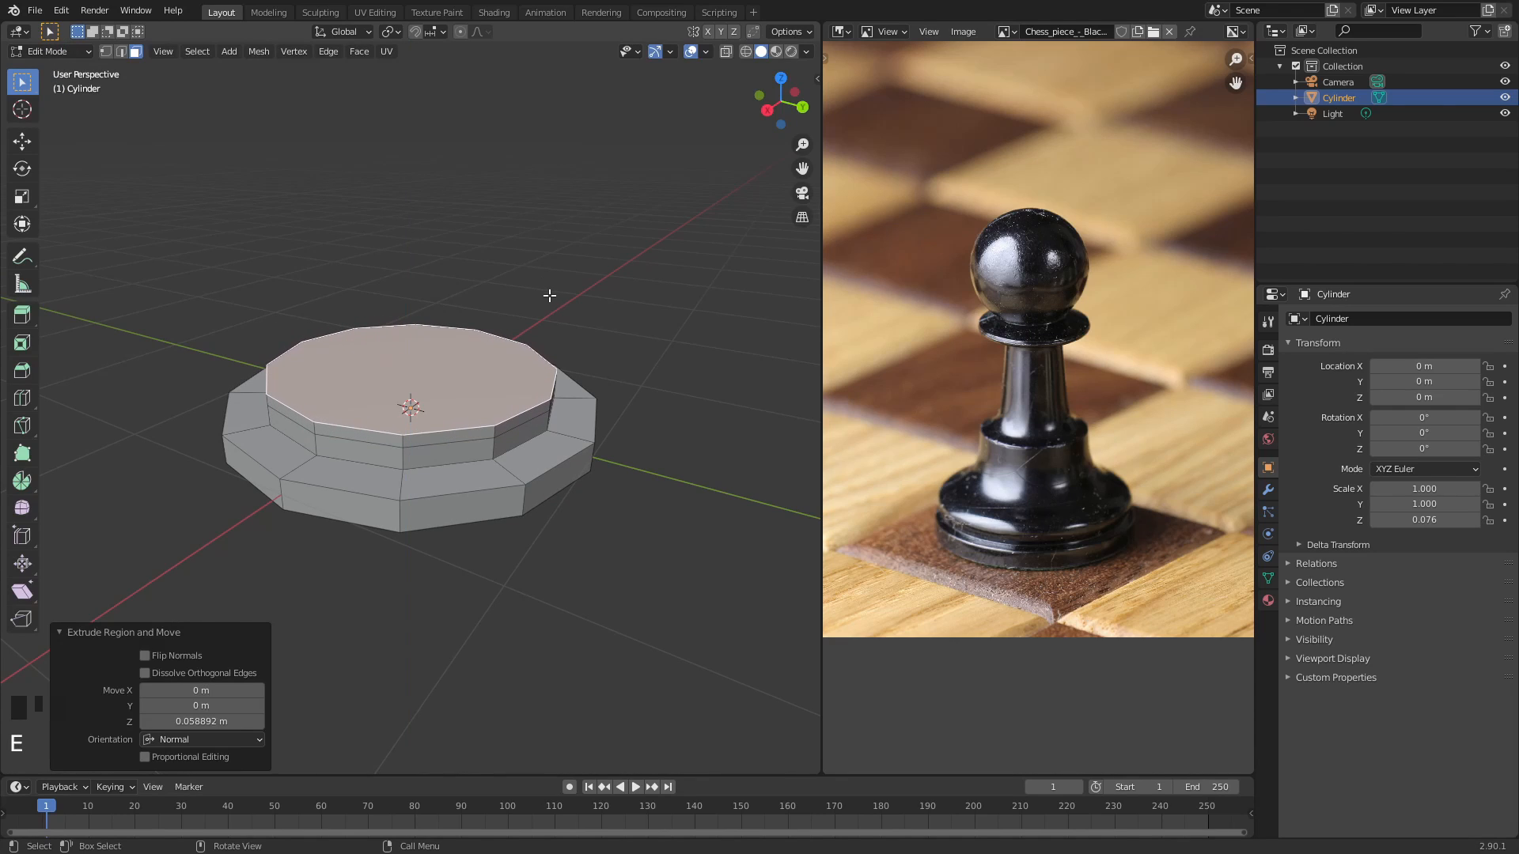
{"action": "key", "text": "s"}
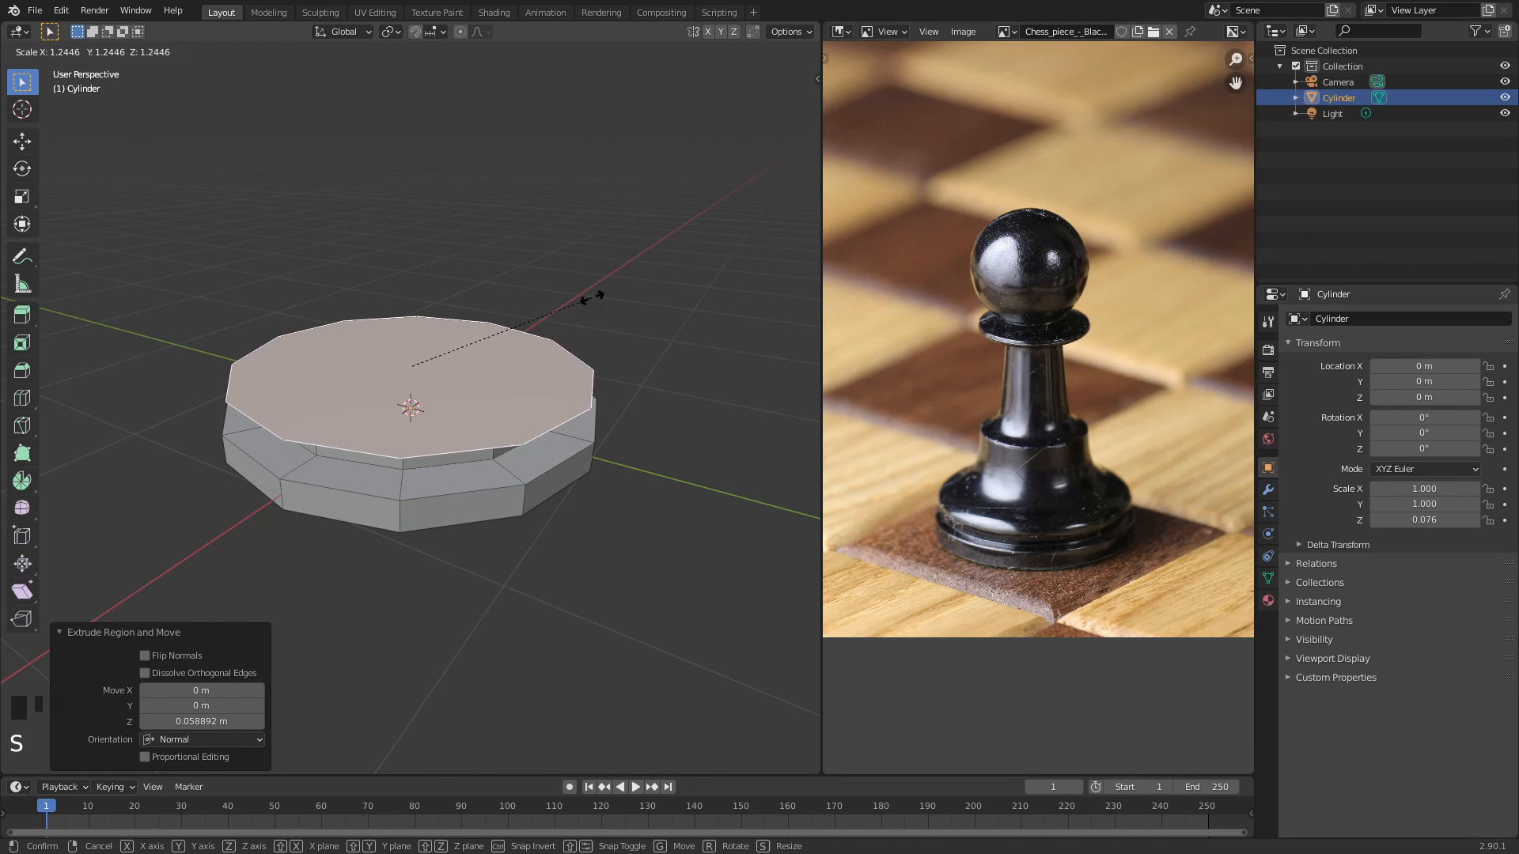
{"action": "left_click", "coordinate": [586, 295]}
- Extrude the widened top face upward by about 0.1 m to form a second, upper disc
{"action": "middle_click_drag", "start_coordinate": [585, 297], "coordinate": [594, 360]}
{"action": "key", "text": "e"}
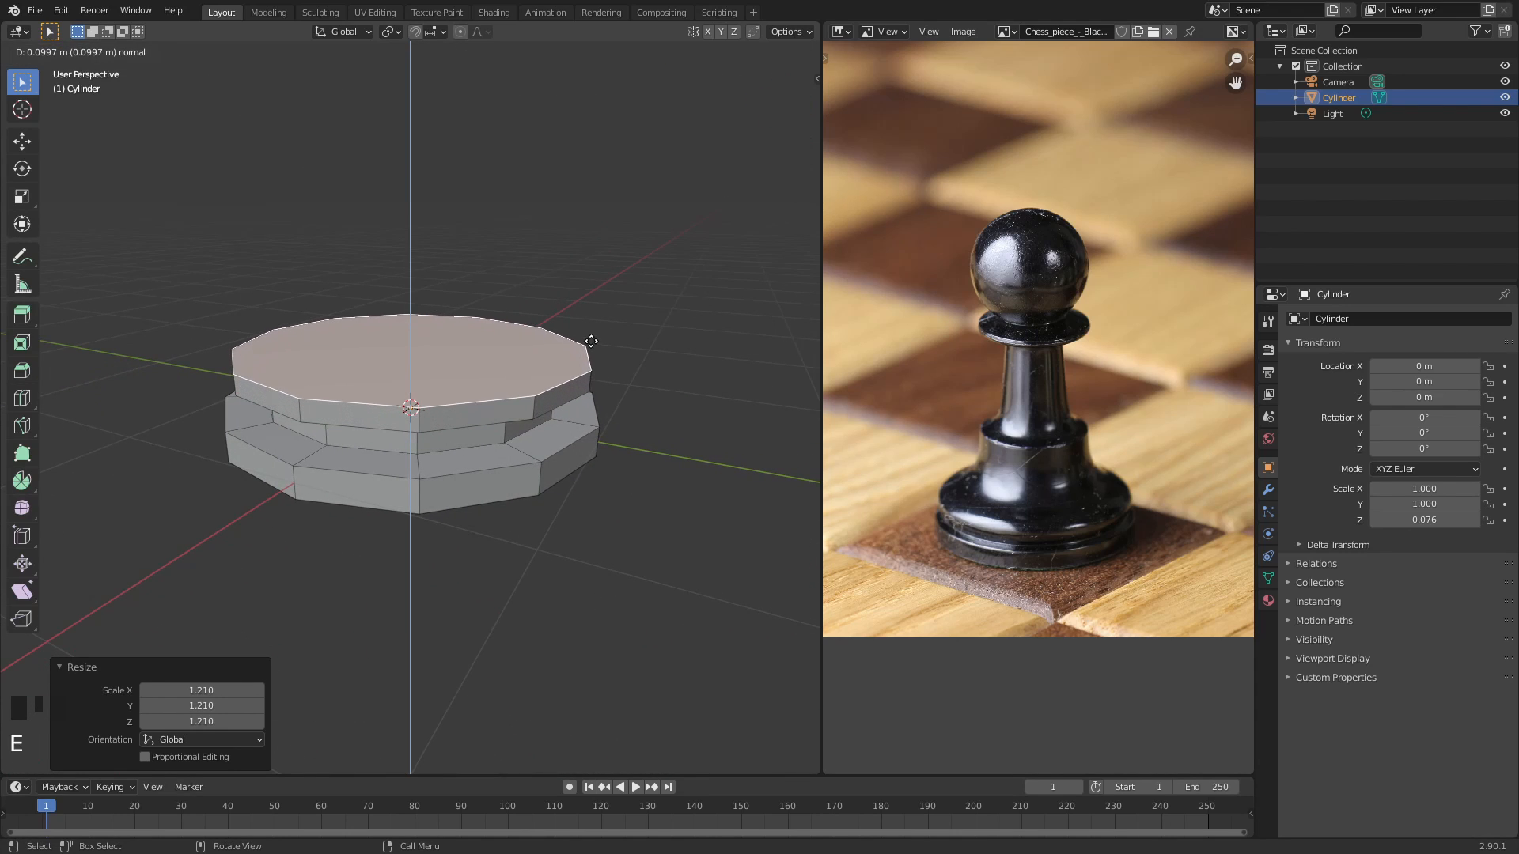
{"action": "left_click", "coordinate": [590, 341]}
{"action": "middle_click_drag", "start_coordinate": [621, 334], "coordinate": [590, 332]}
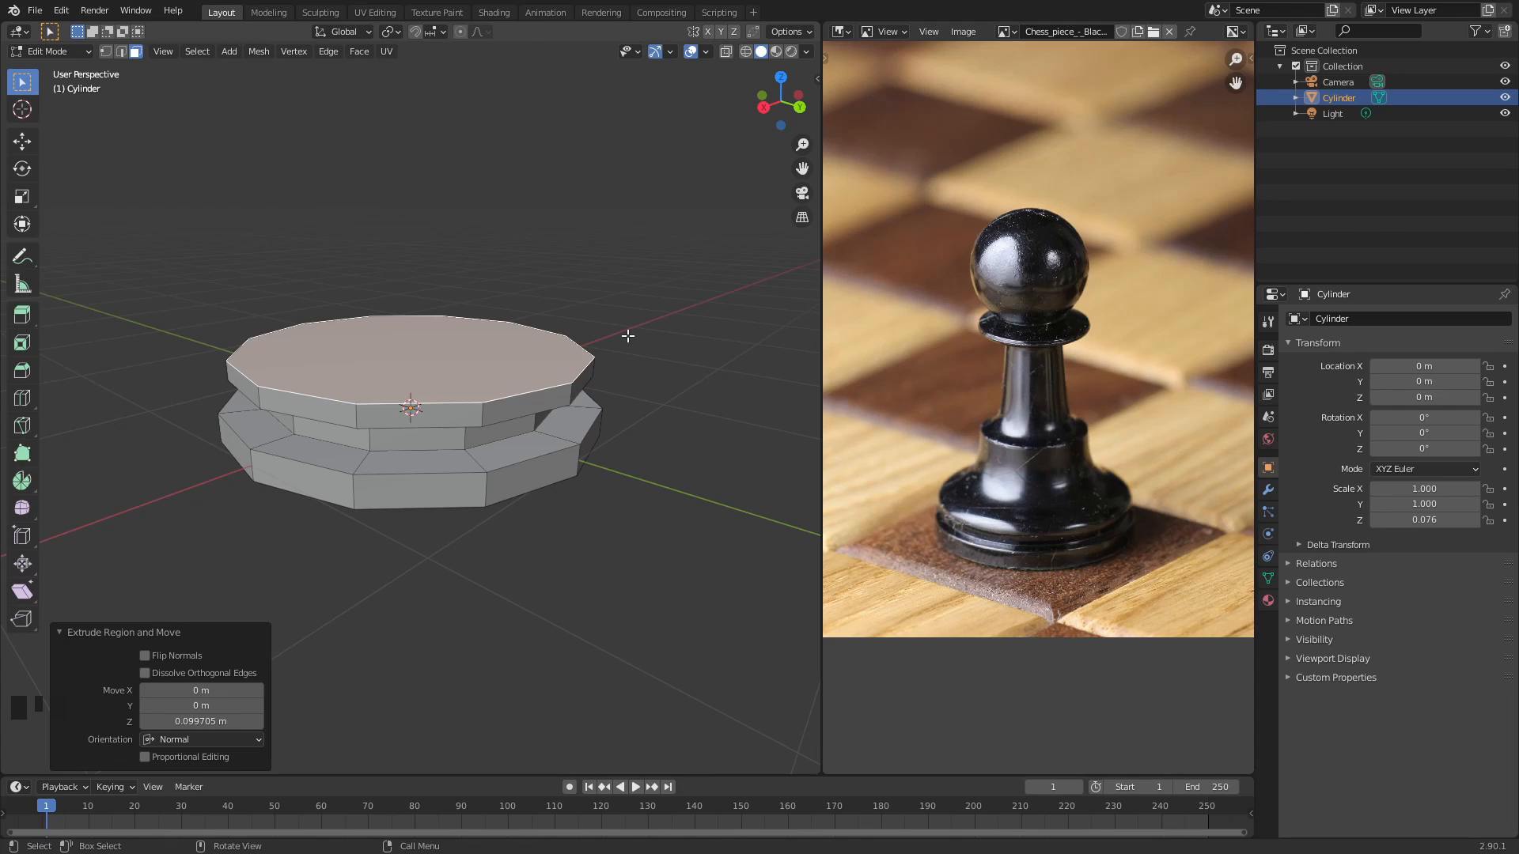
{"action": "key", "text": "e"}
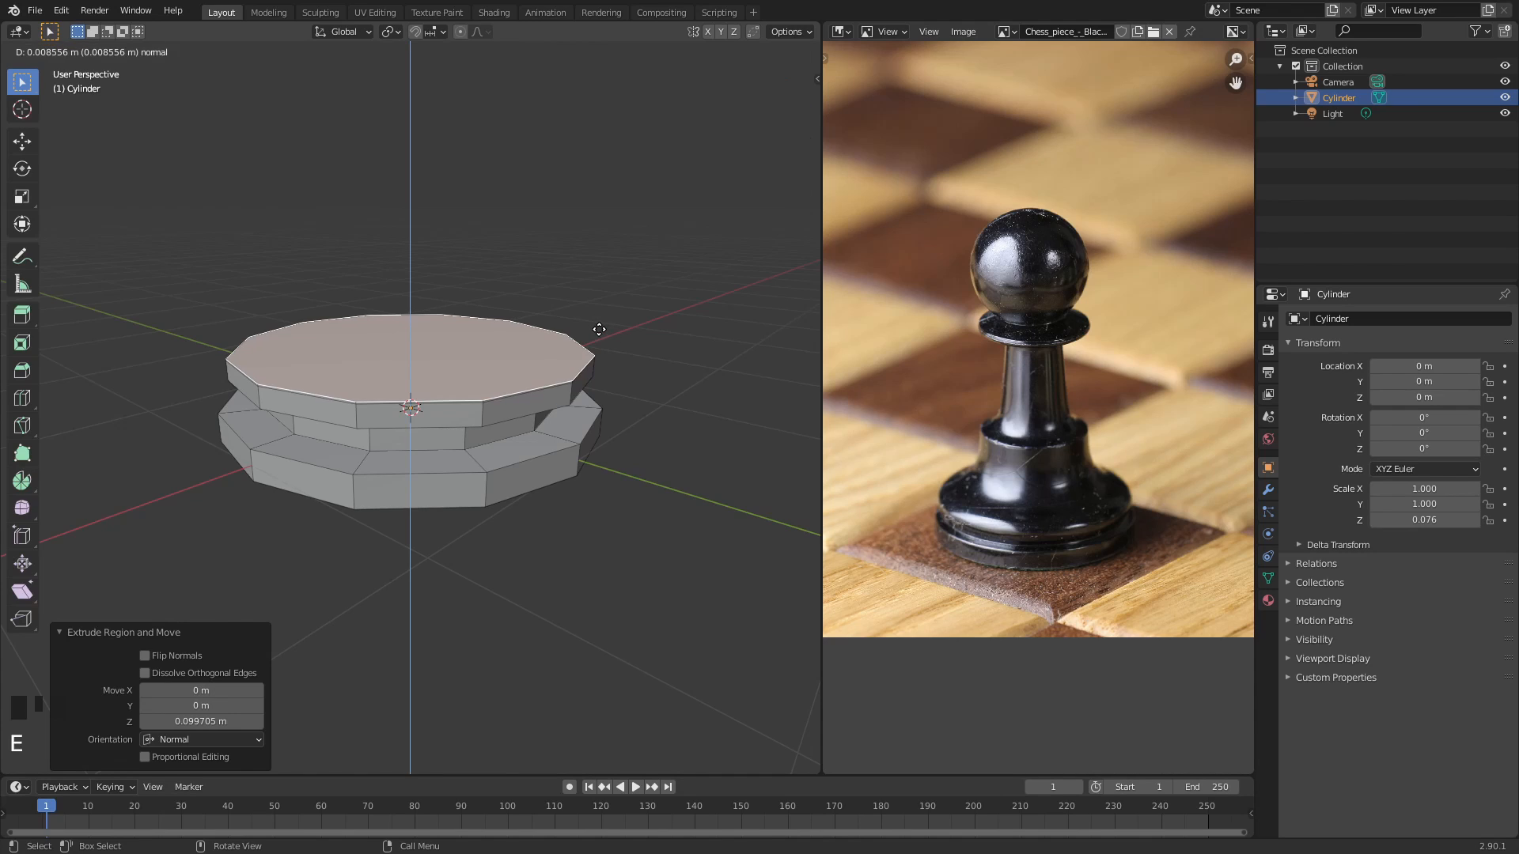
{"action": "key", "text": "z"}
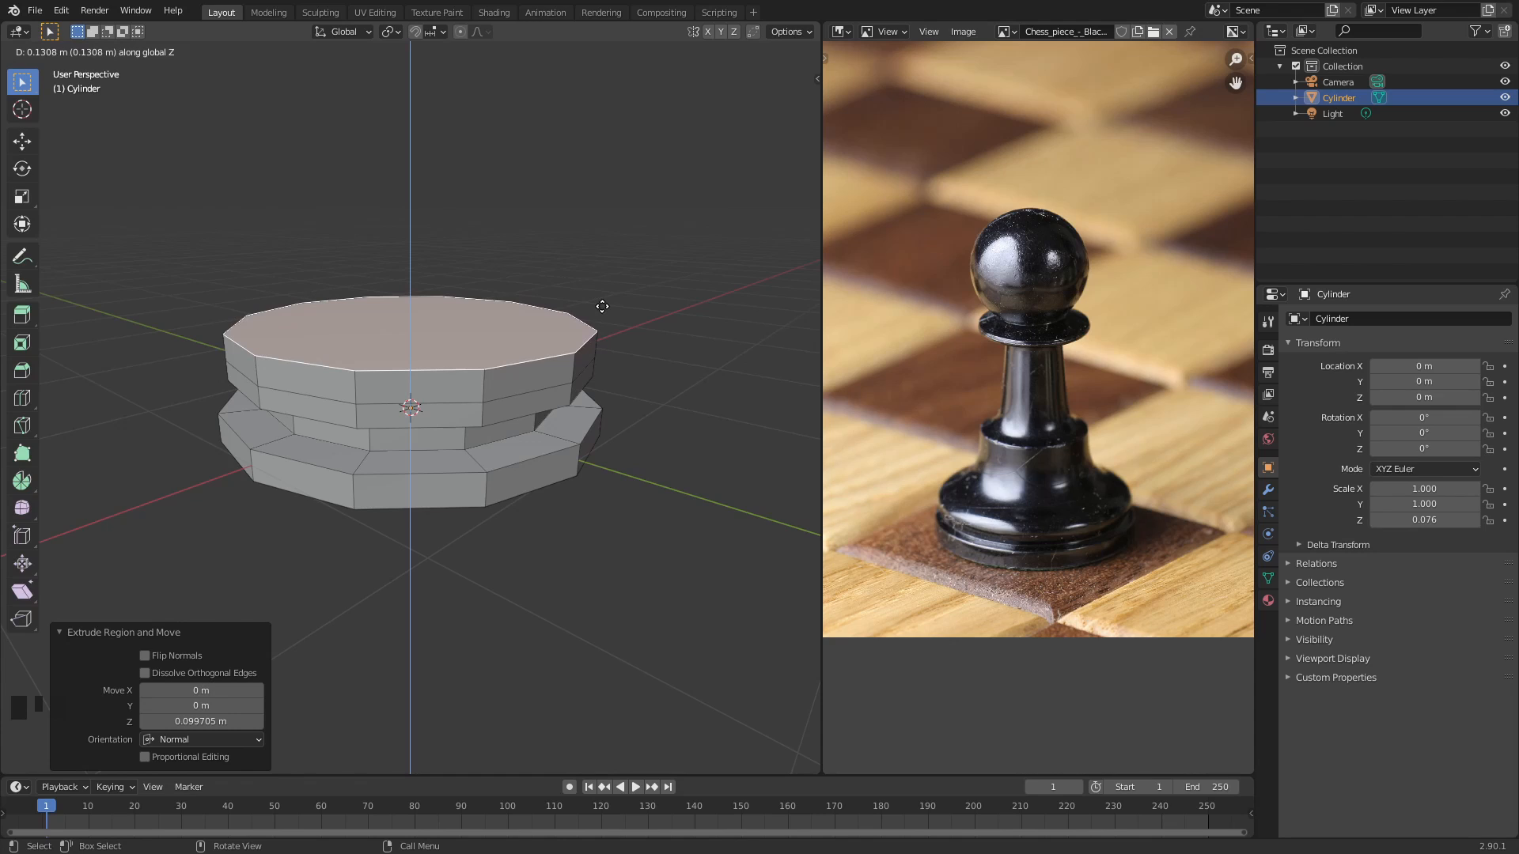
{"action": "key", "text": "x"}
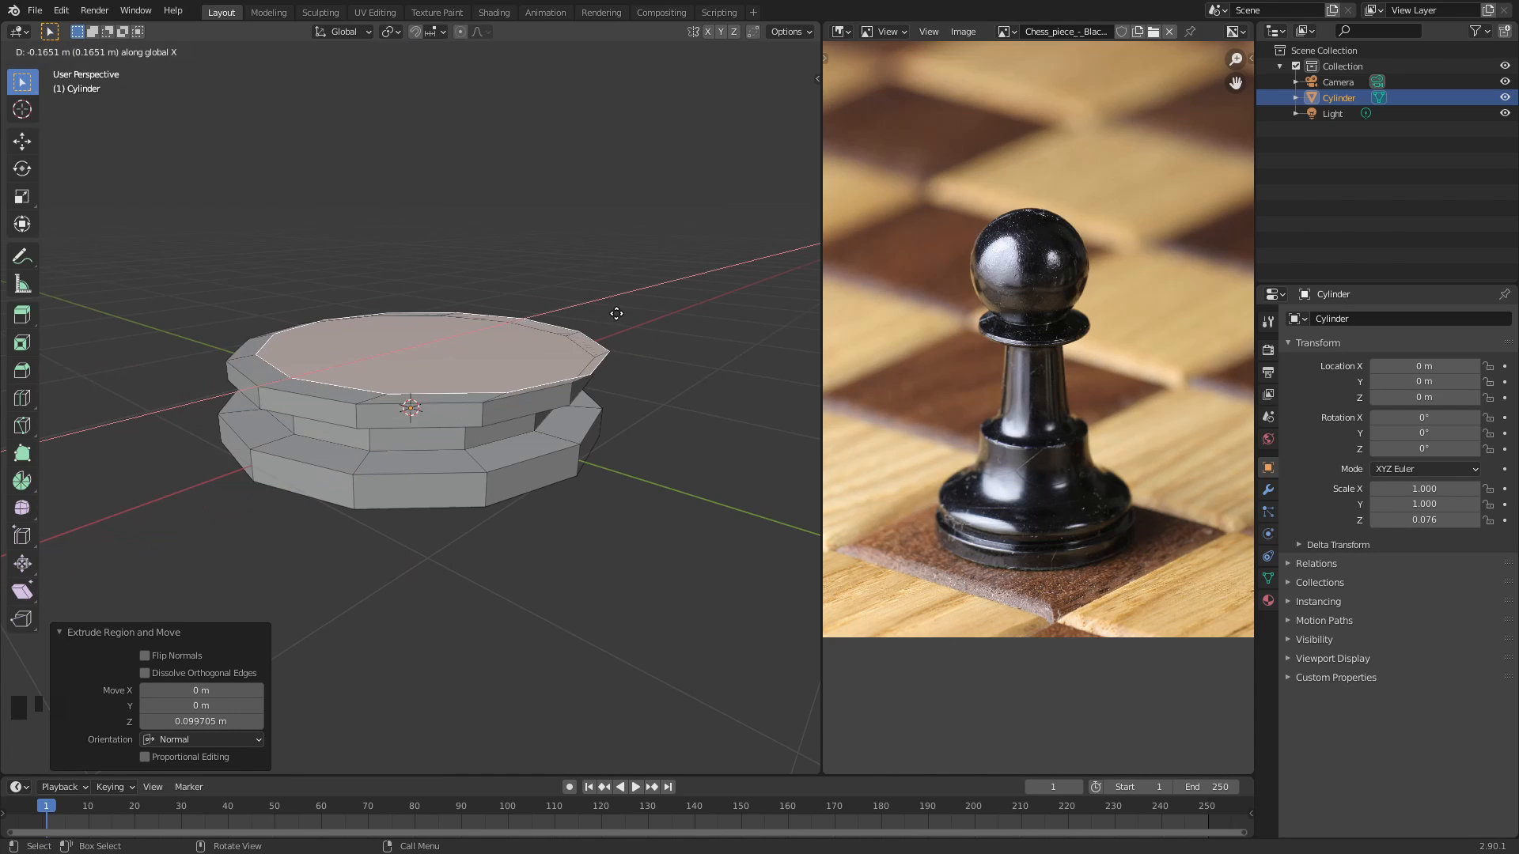
{"action": "key", "text": "z"}
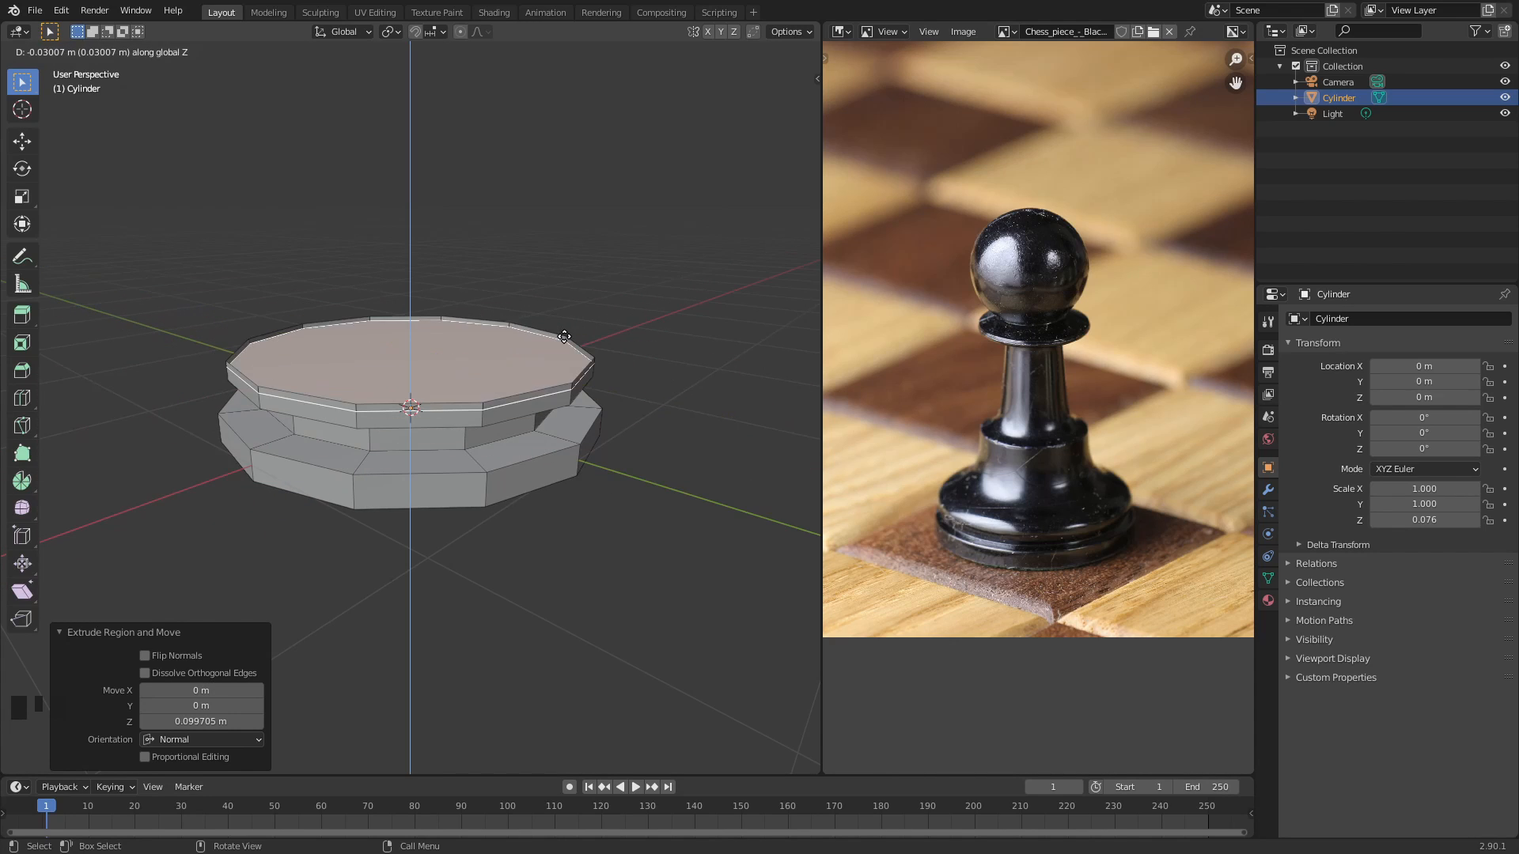
{"action": "key", "text": "Escape"}
{"action": "left_click", "coordinate": [610, 273]}
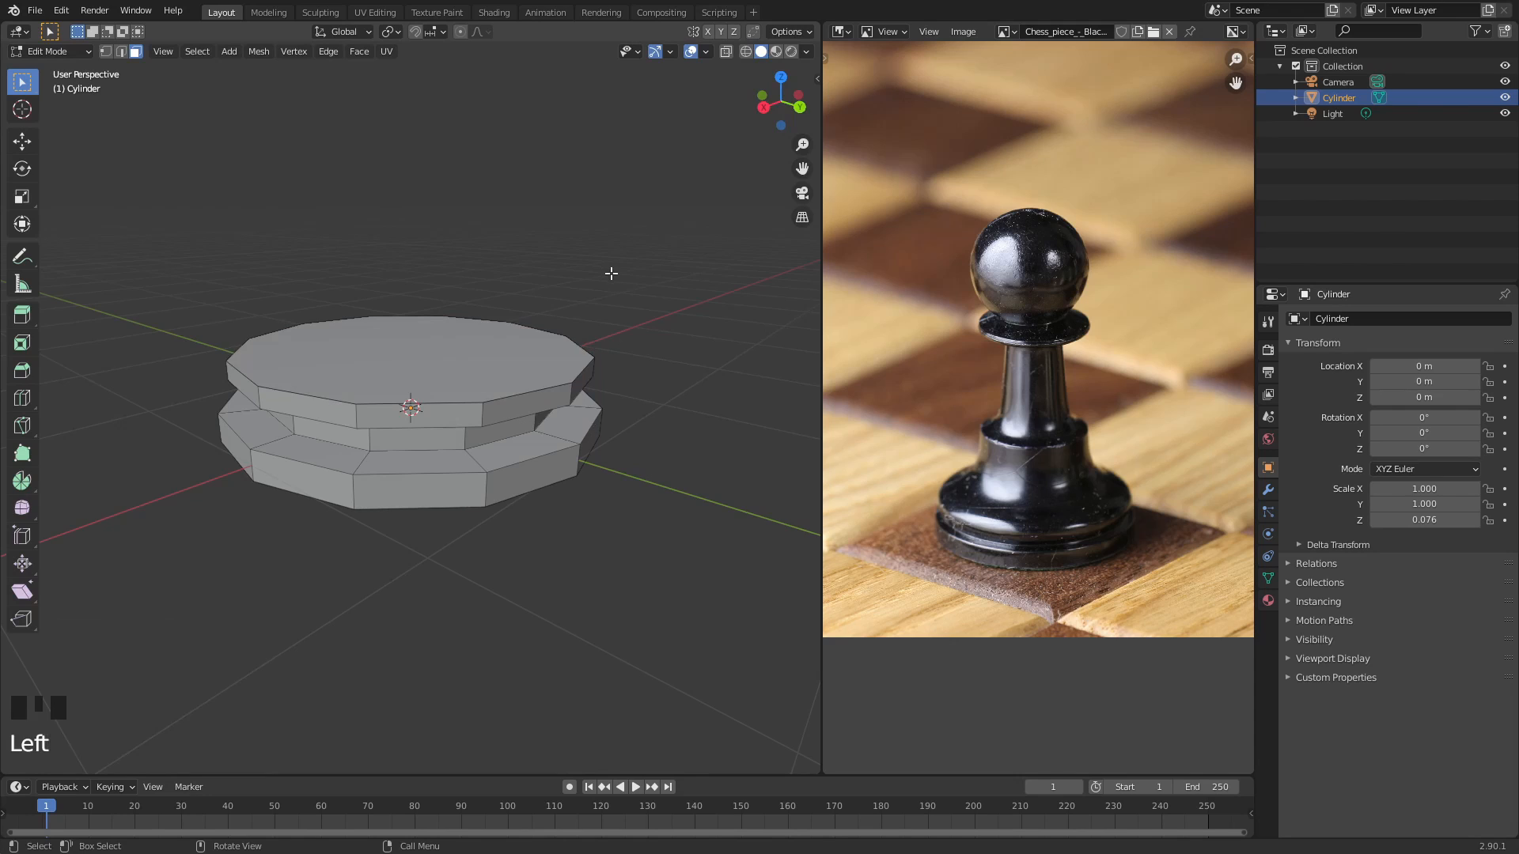
- Select the top face of the upper disc and inset it by about 0.19 m
{"action": "middle_click_drag", "start_coordinate": [585, 331], "coordinate": [678, 319]}
{"action": "left_click", "coordinate": [467, 361]}
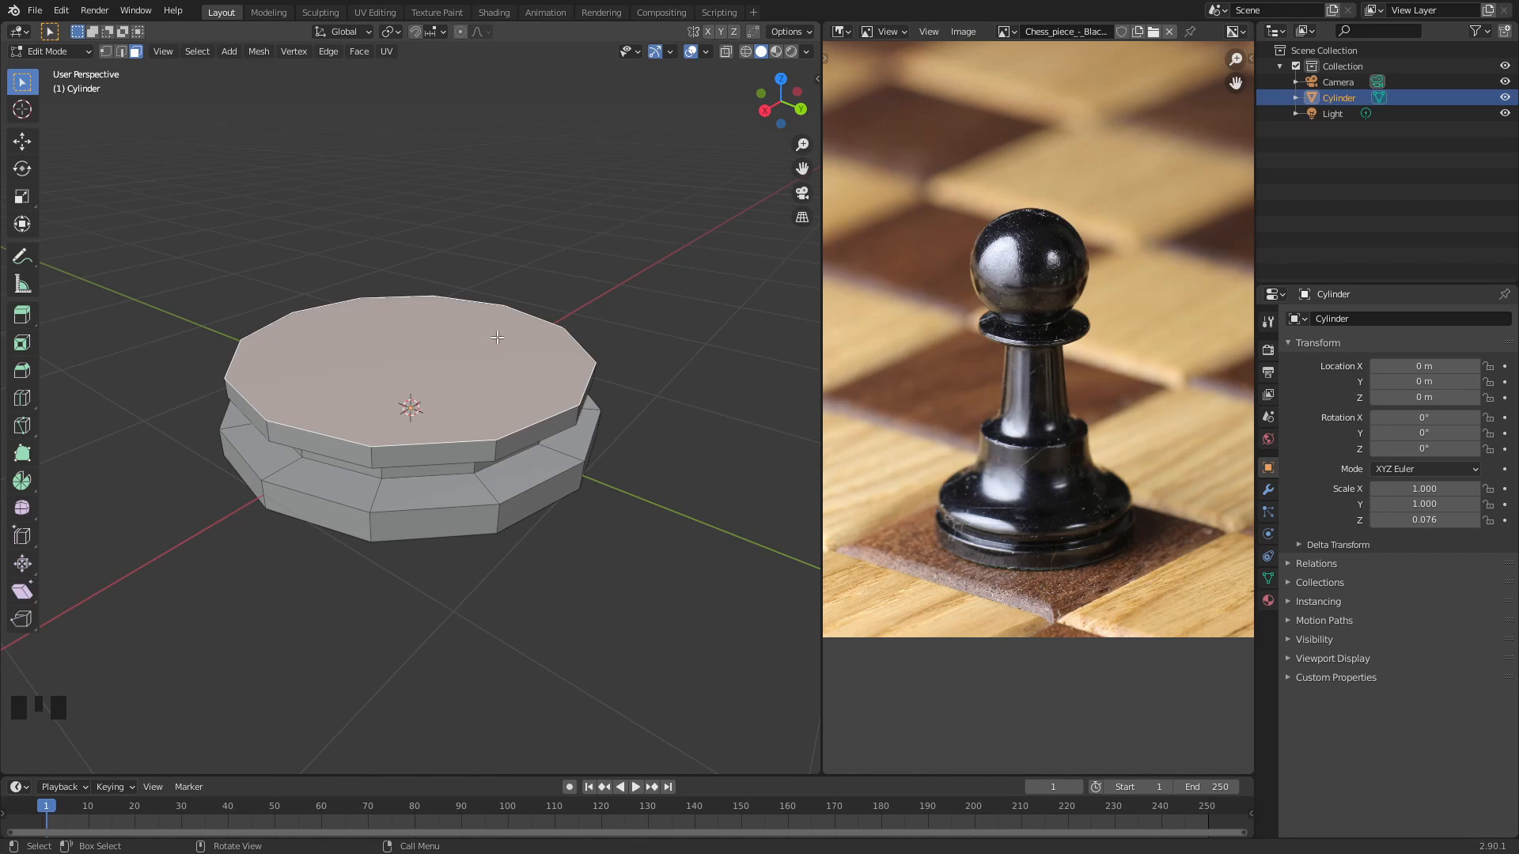
{"action": "key", "text": "i"}
{"action": "left_click", "coordinate": [472, 336]}
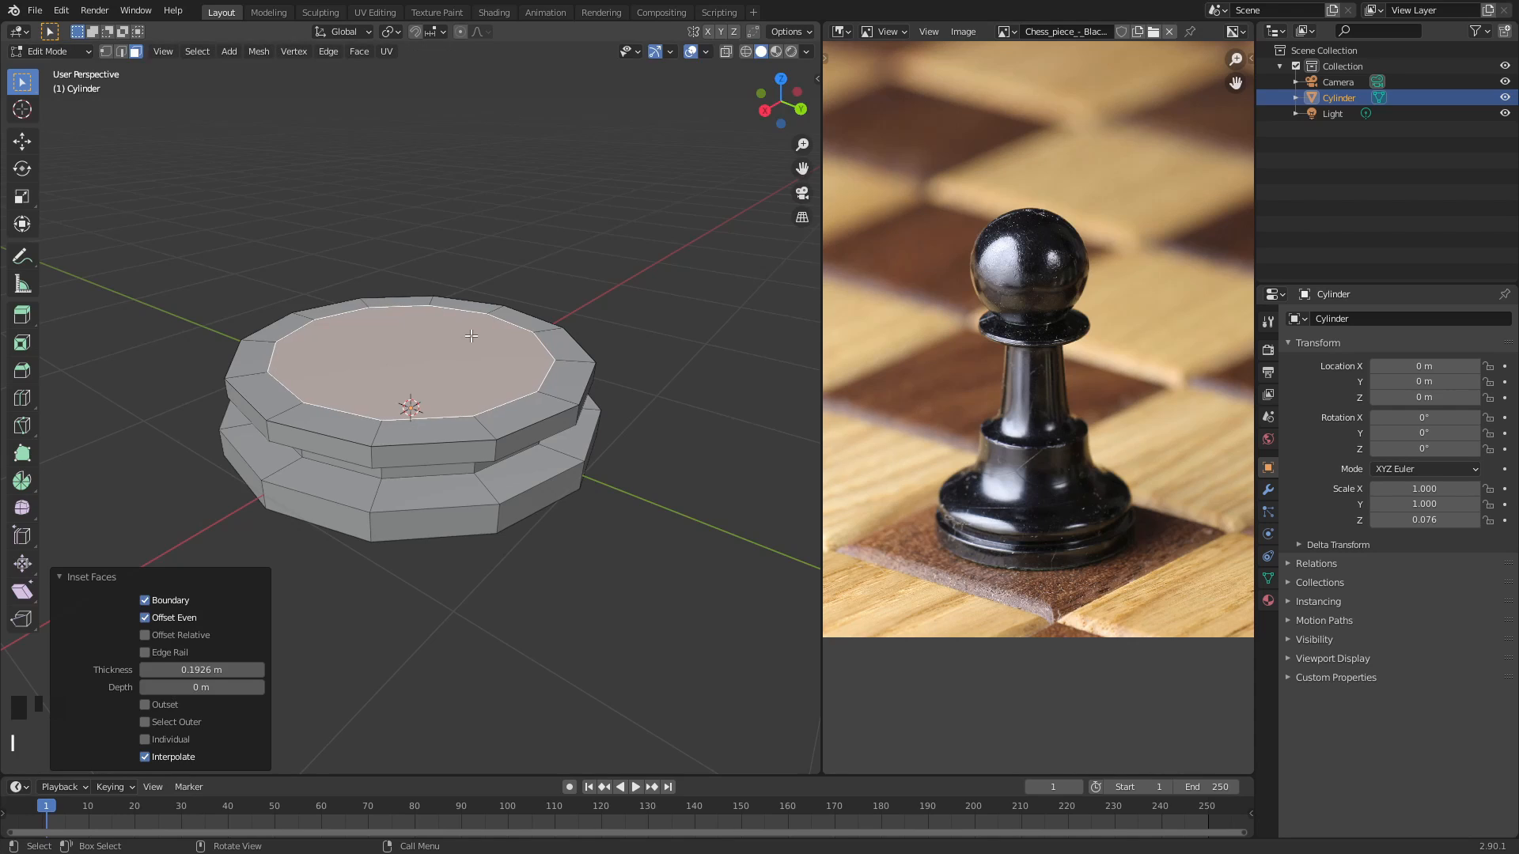
- Try extruding the inset face upward by about 0.114 m
{"action": "key", "text": "e"}
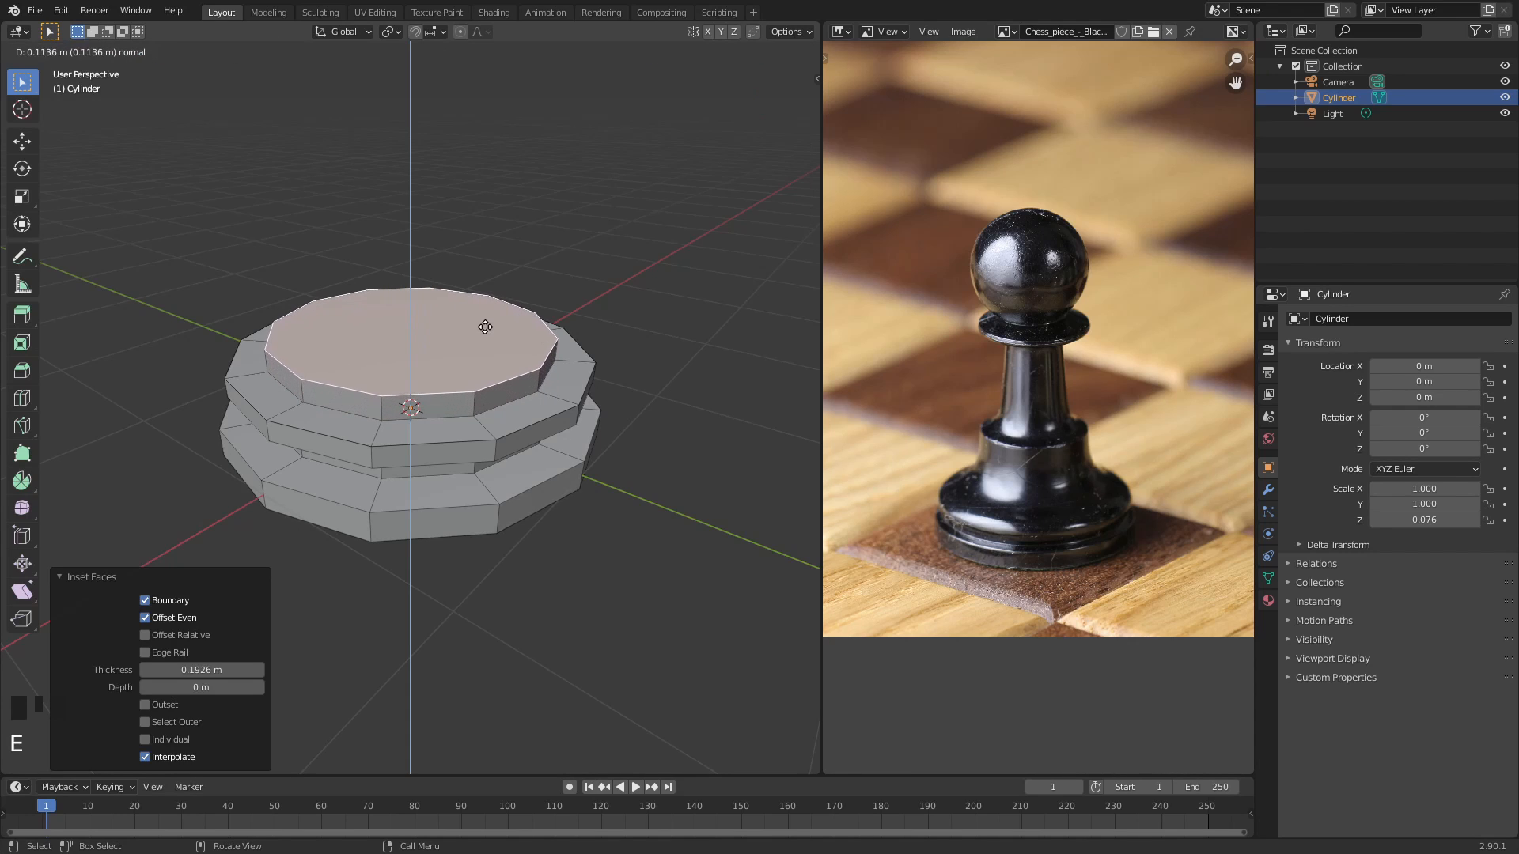
{"action": "left_click", "coordinate": [485, 326]}
{"action": "middle_click_drag", "start_coordinate": [485, 327], "coordinate": [552, 305]}
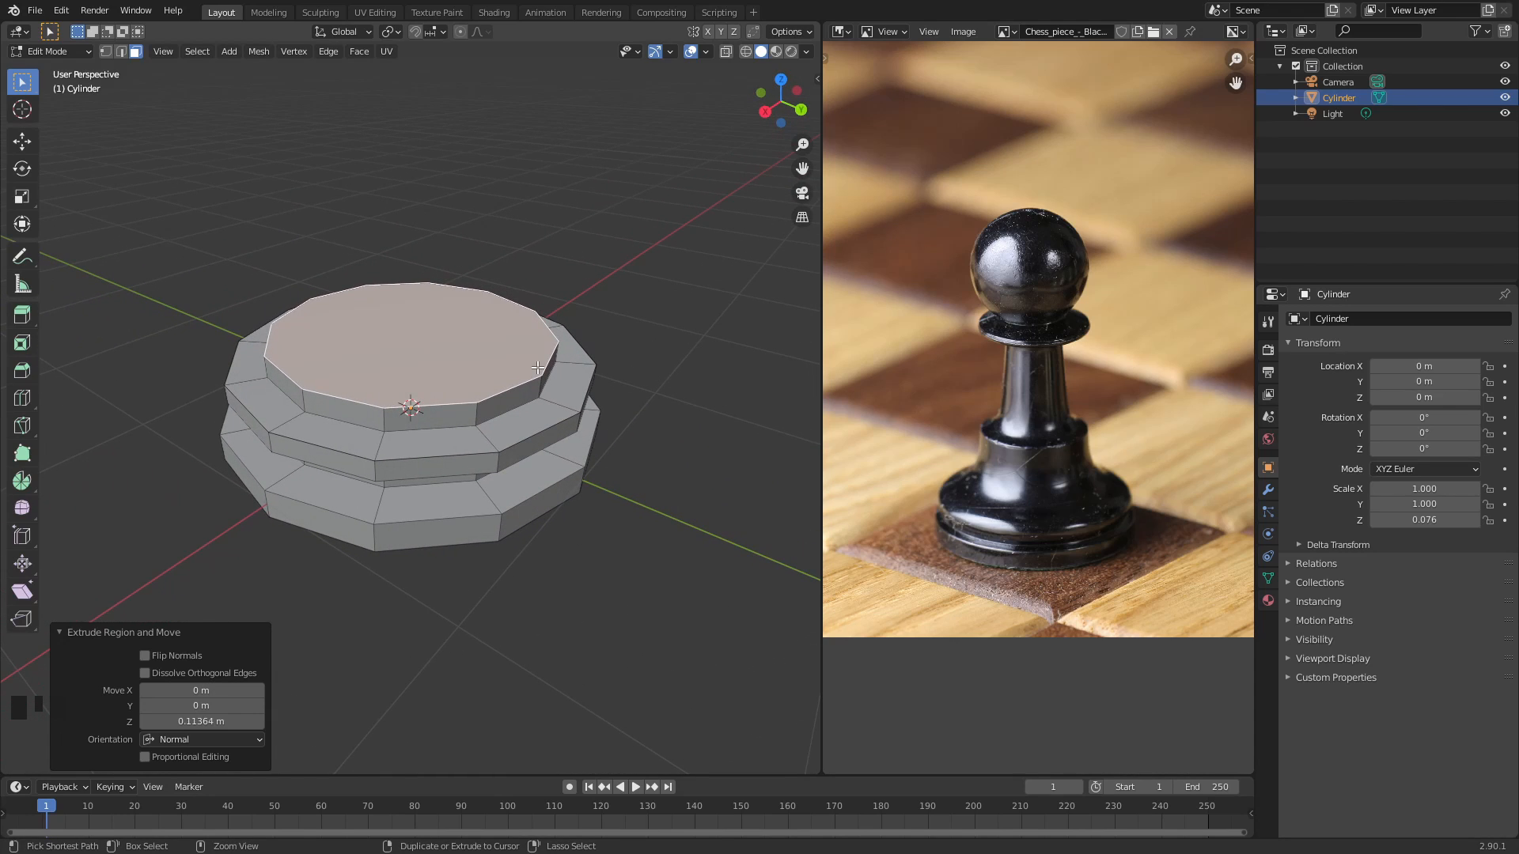
{"action": "key", "text": "ctrl+z"}
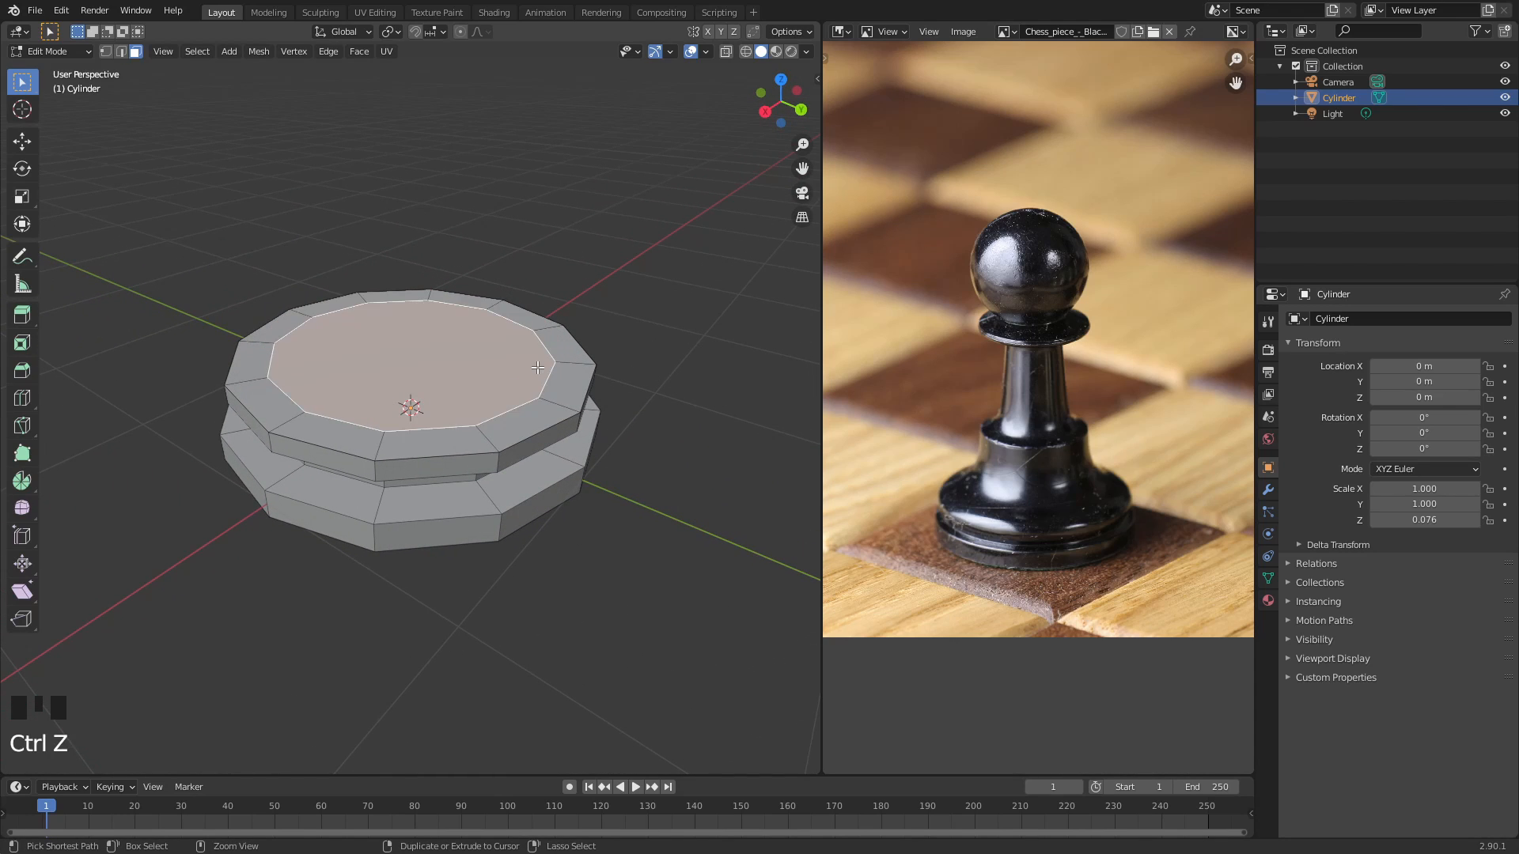
- Raise the inset face along Z by about 0.089 m to slope the upper disc's shoulder
{"action": "middle_click_drag", "start_coordinate": [538, 367], "coordinate": [518, 332]}
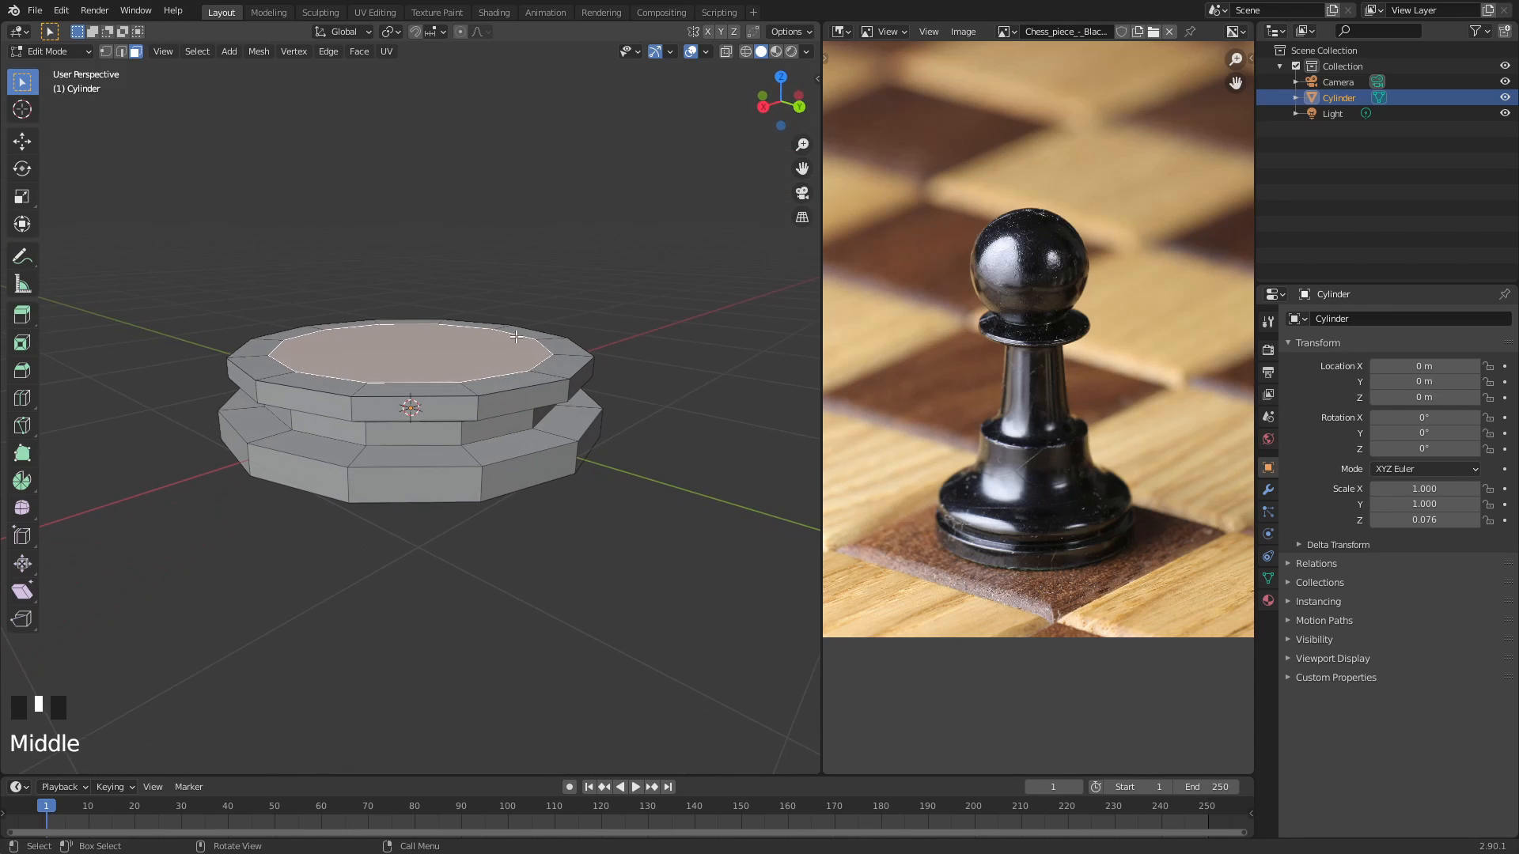
{"action": "key", "text": "g"}
{"action": "right_click", "coordinate": [389, 332]}
{"action": "key", "text": "g"}
{"action": "key", "text": "z"}
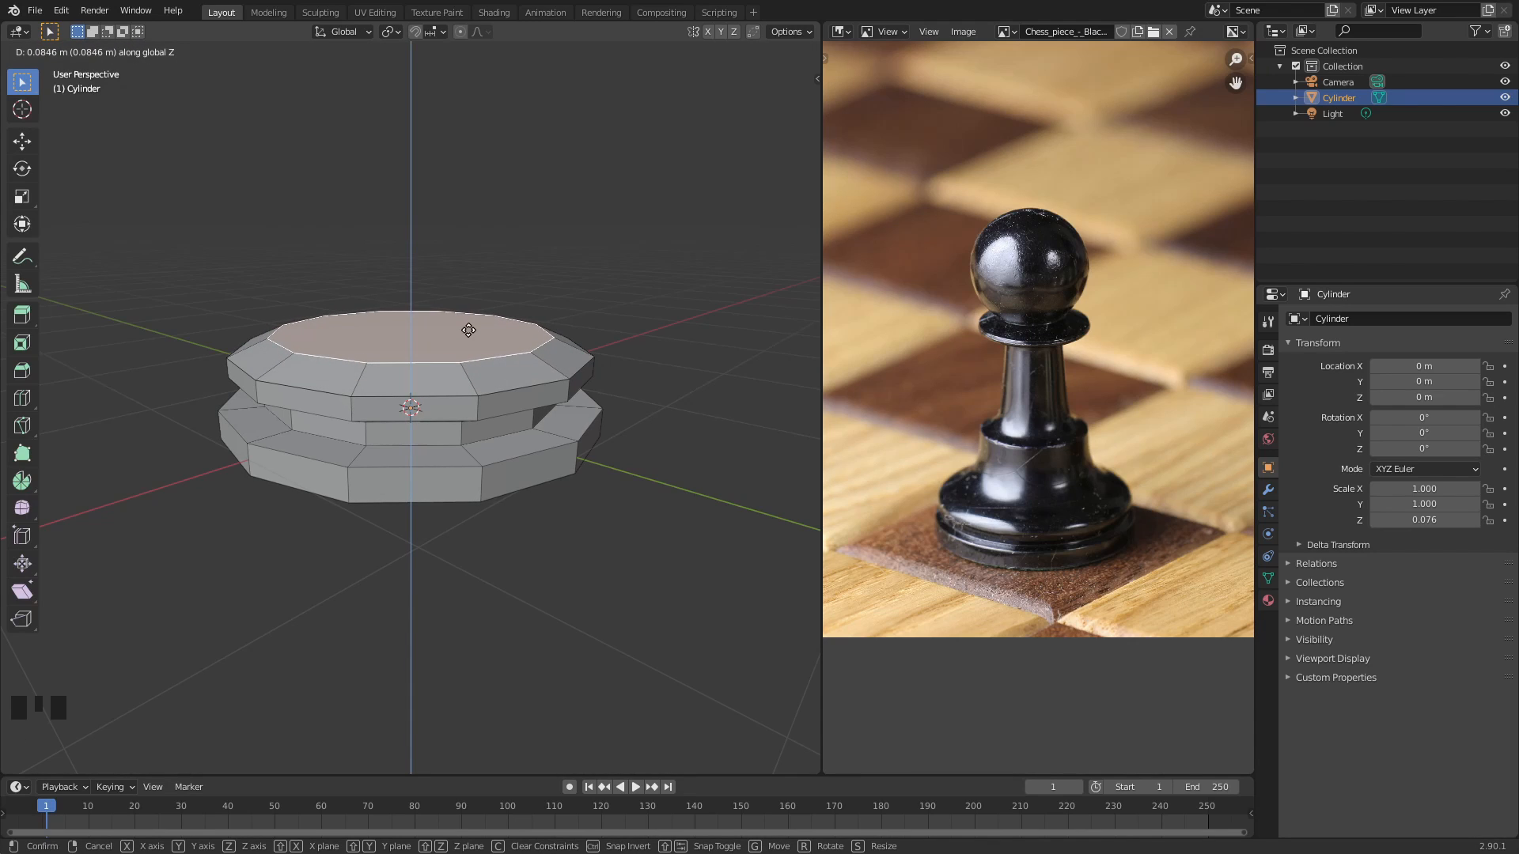
{"action": "left_click", "coordinate": [468, 330]}
{"action": "mouse_move", "coordinate": [560, 265]}
{"action": "middle_mouse_down"}
{"action": "mouse_move", "coordinate": [385, 269]}
{"action": "mouse_move", "coordinate": [509, 248]}
{"action": "mouse_move", "coordinate": [536, 270]}
{"action": "middle_mouse_up"}
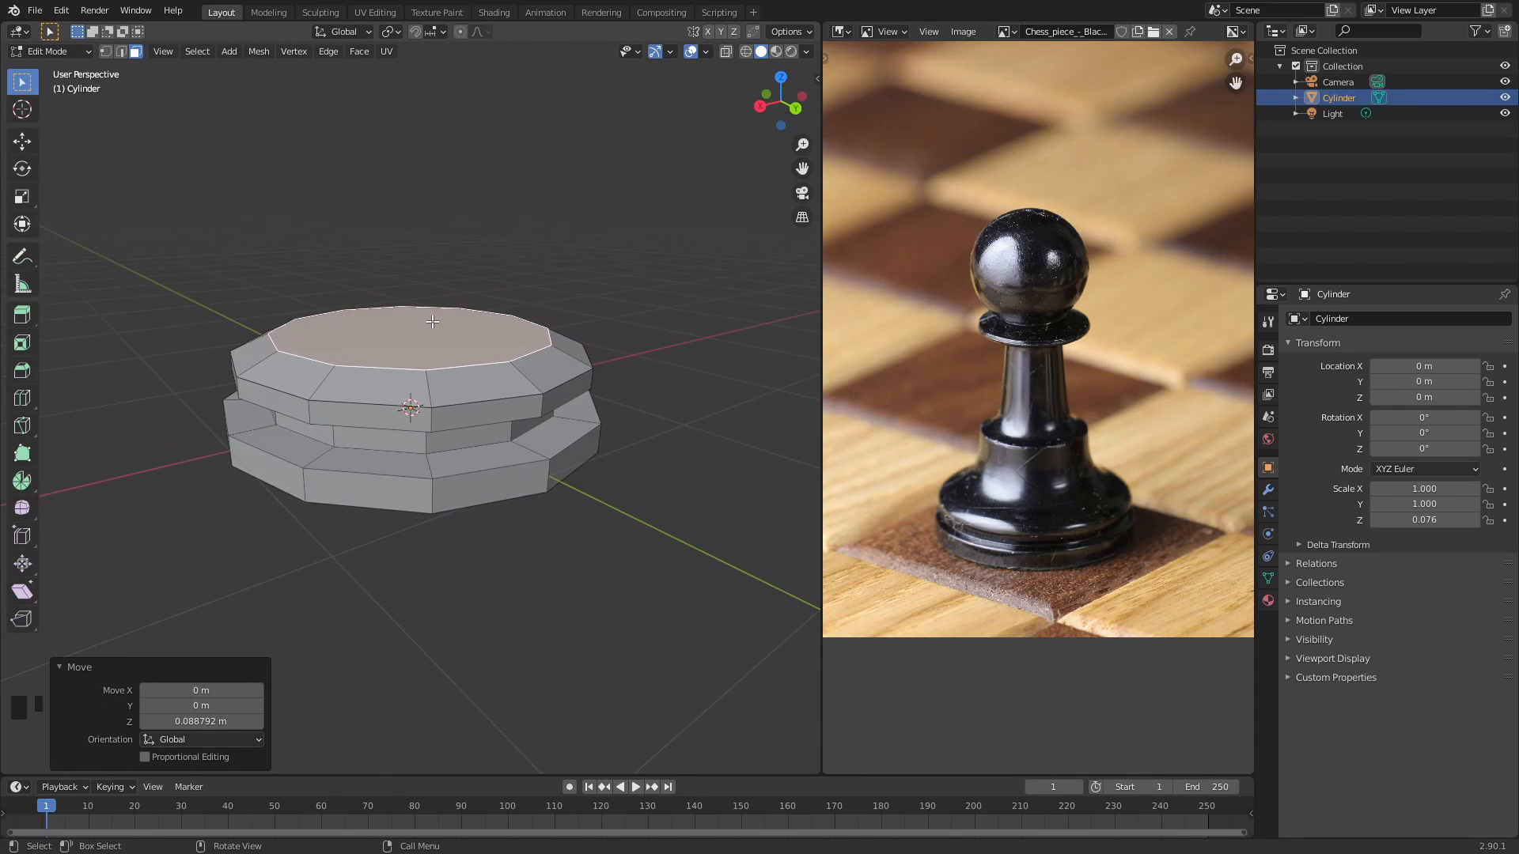
- Extrude the top face by about 0.132 m and scale it inward to about 0.83
{"action": "key", "text": "e"}
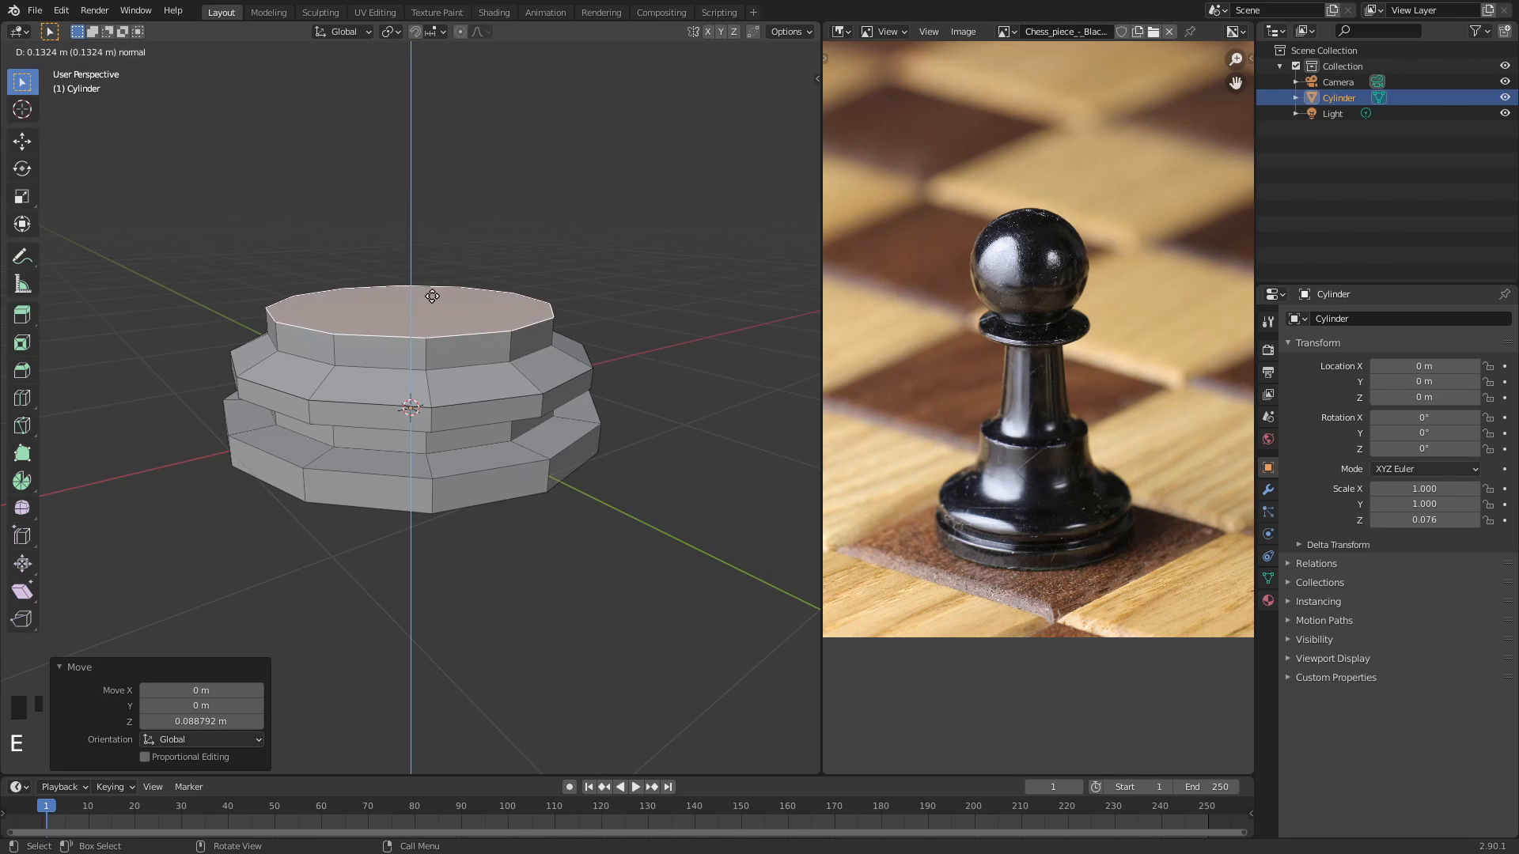
{"action": "left_click", "coordinate": [432, 296]}
{"action": "key", "text": "s"}
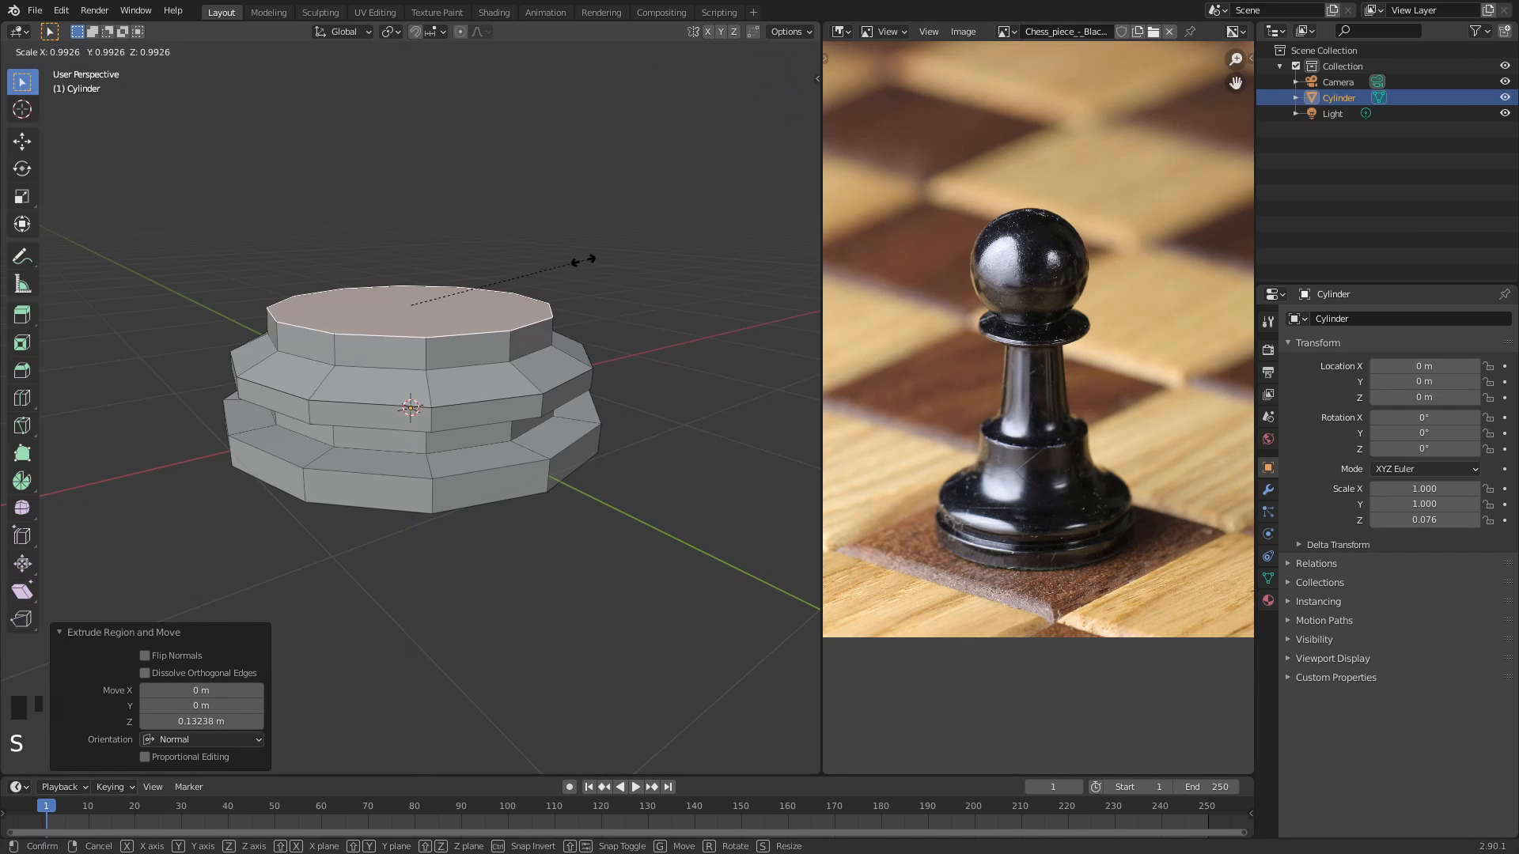
{"action": "left_click", "coordinate": [558, 258]}
{"action": "mouse_move", "coordinate": [552, 258]}
{"action": "middle_mouse_down"}
{"action": "mouse_move", "coordinate": [576, 277]}
{"action": "mouse_move", "coordinate": [450, 269]}
{"action": "mouse_move", "coordinate": [532, 230]}
{"action": "mouse_move", "coordinate": [559, 285]}
{"action": "middle_mouse_up"}
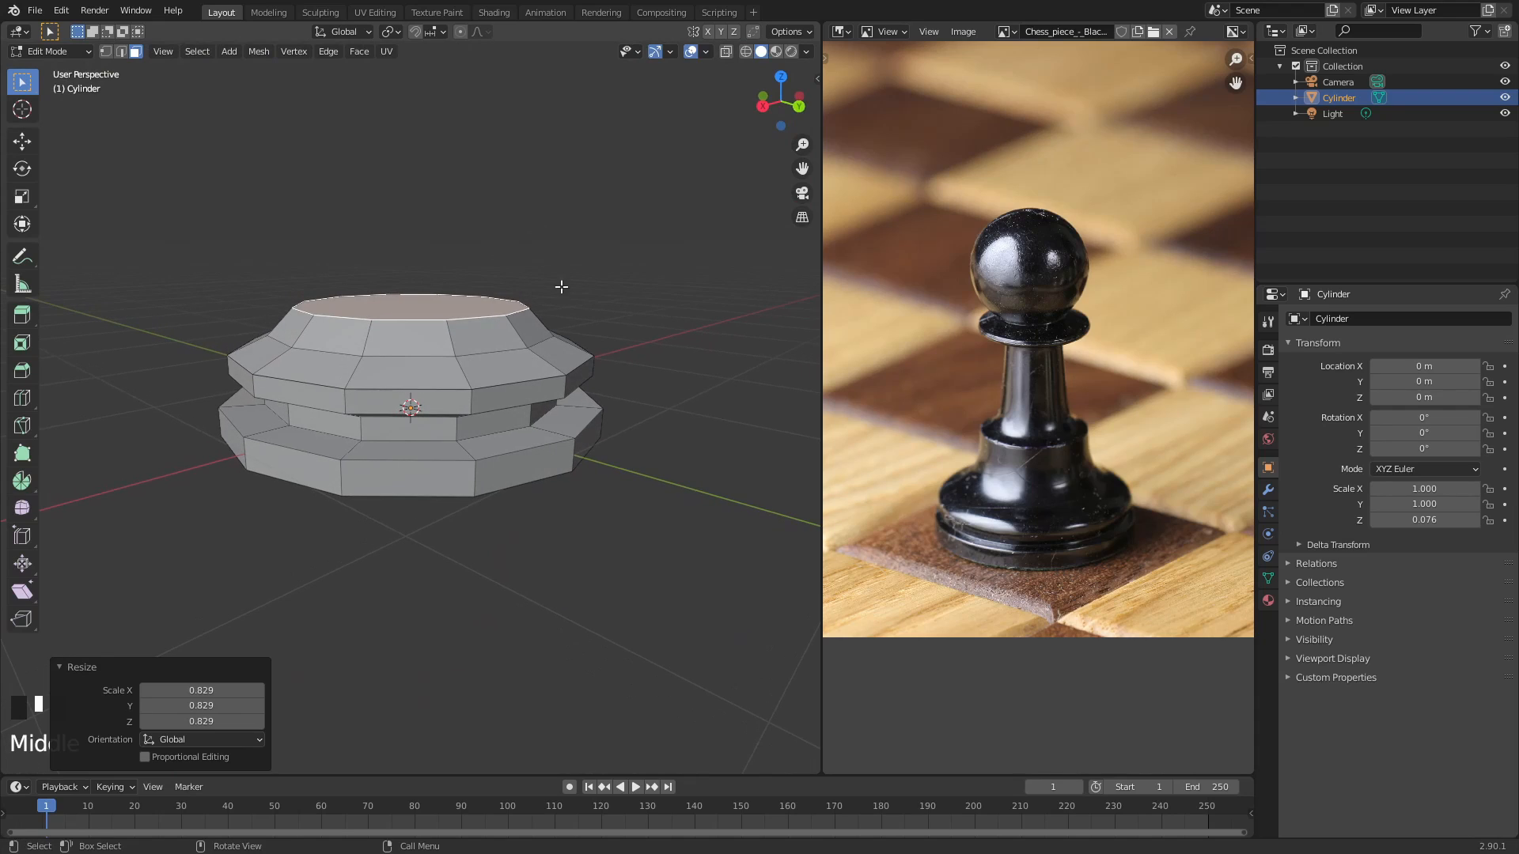
- Extrude the narrowed top face by about 0.149 m and scale it inward to about 0.81
{"action": "key", "text": "e"}
{"action": "left_click", "coordinate": [564, 270]}
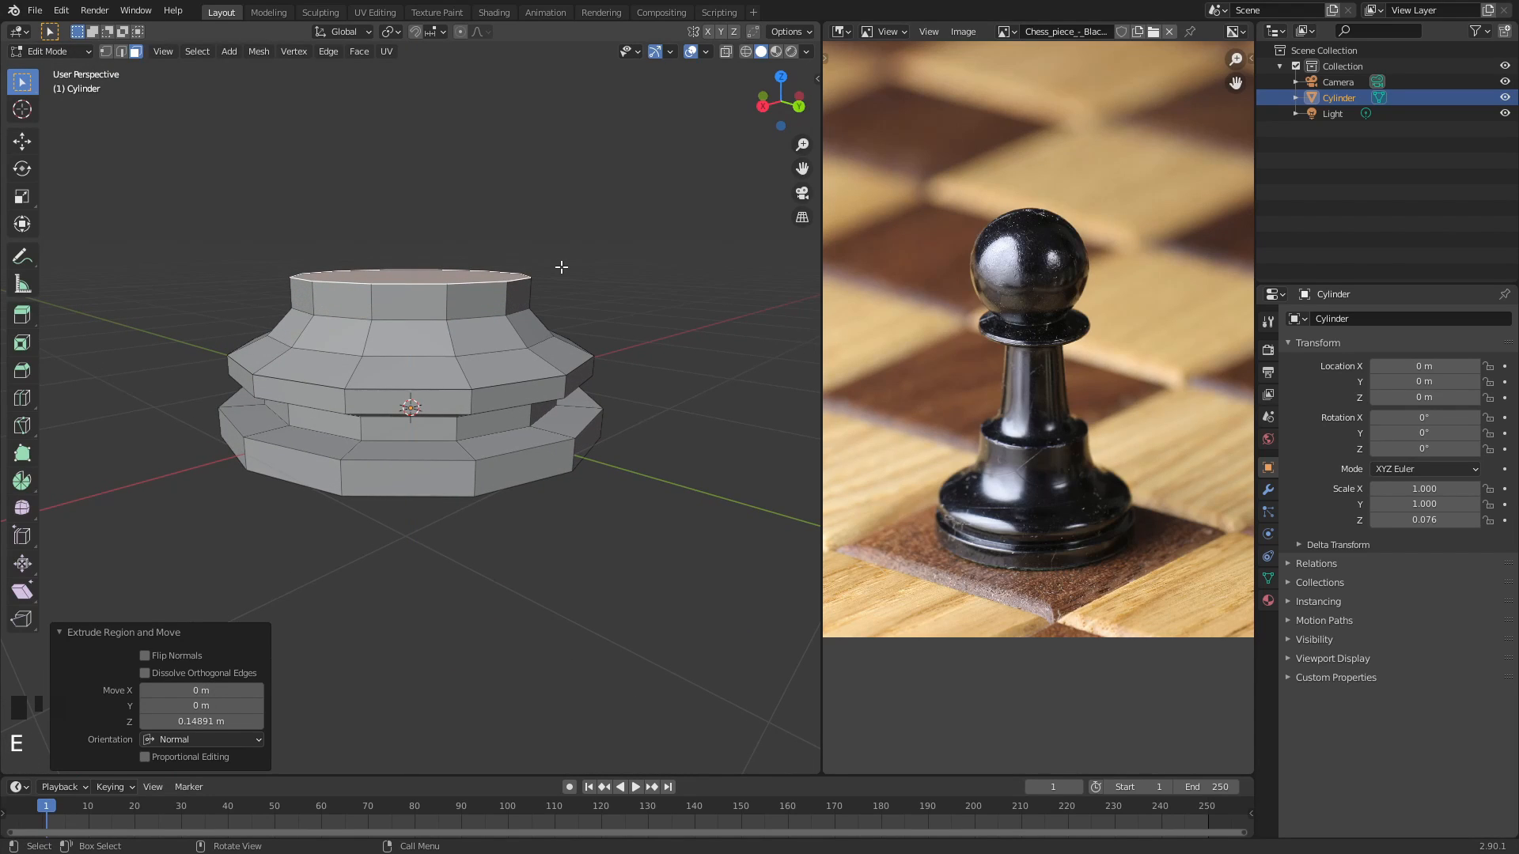
{"action": "key", "text": "s"}
{"action": "left_click", "coordinate": [531, 265]}
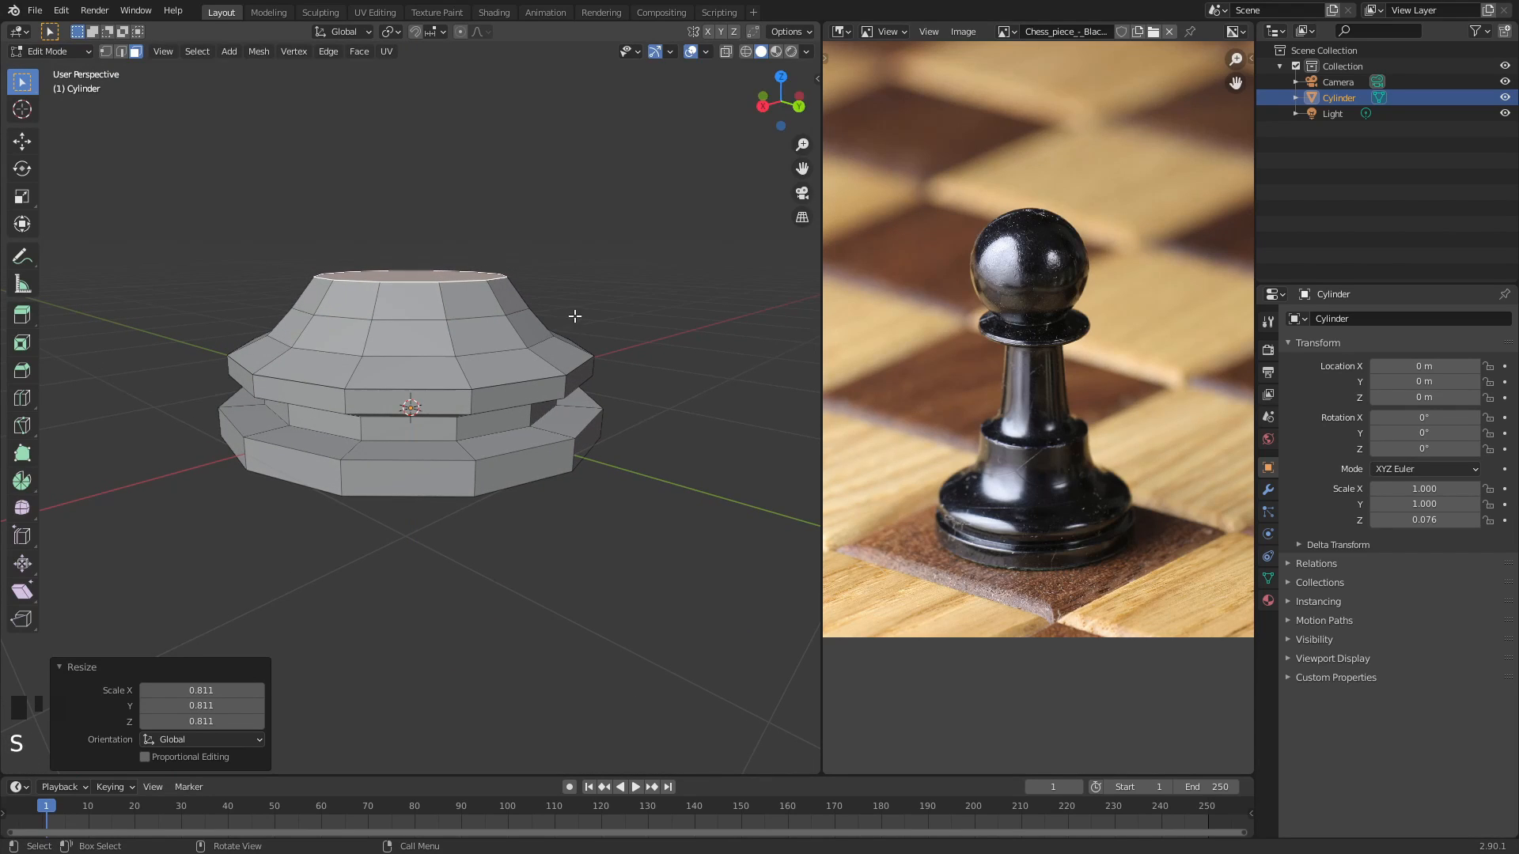
{"action": "middle_click_drag", "start_coordinate": [593, 268], "coordinate": [510, 317]}
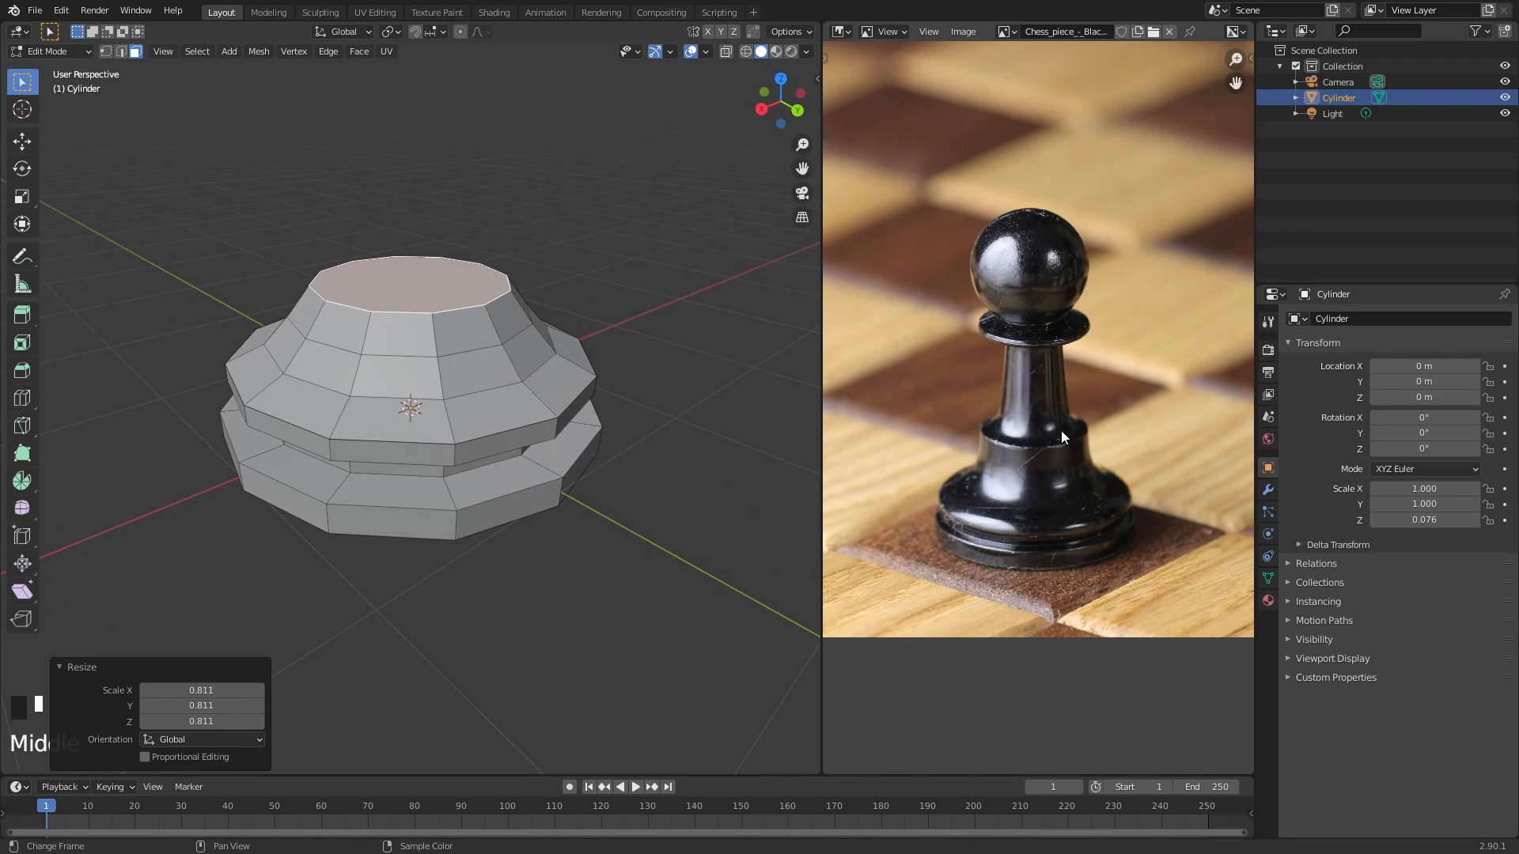
- Add a straight rim by extruding the top face about 0.102 m, and inset its top by about 0.103 m
{"action": "middle_click_drag", "start_coordinate": [504, 231], "coordinate": [532, 252]}
{"action": "key", "text": "e"}
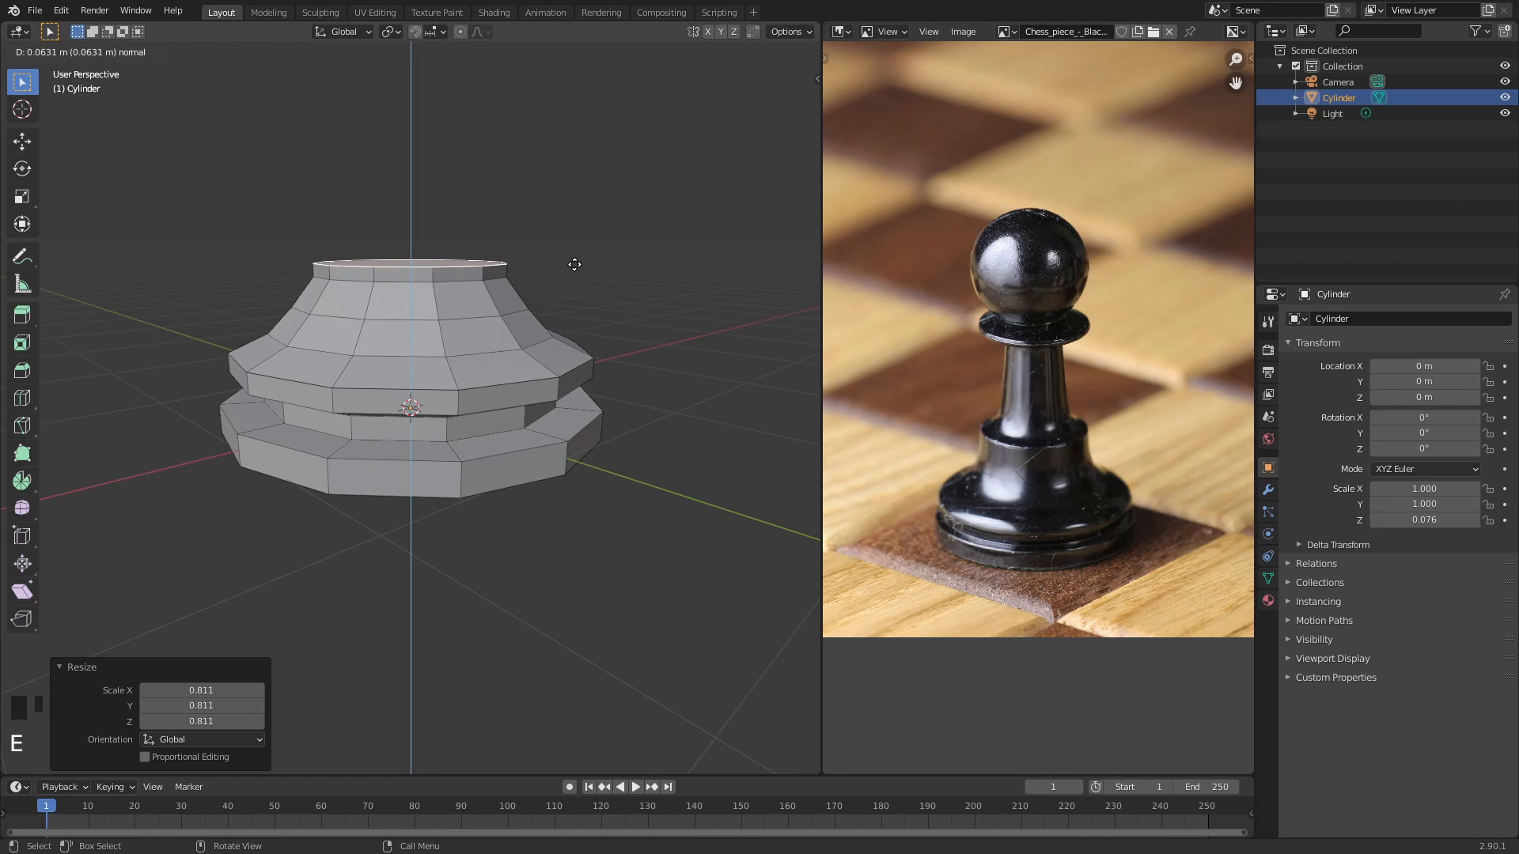
{"action": "left_click", "coordinate": [575, 257]}
{"action": "middle_click_drag", "start_coordinate": [529, 204], "coordinate": [605, 243]}
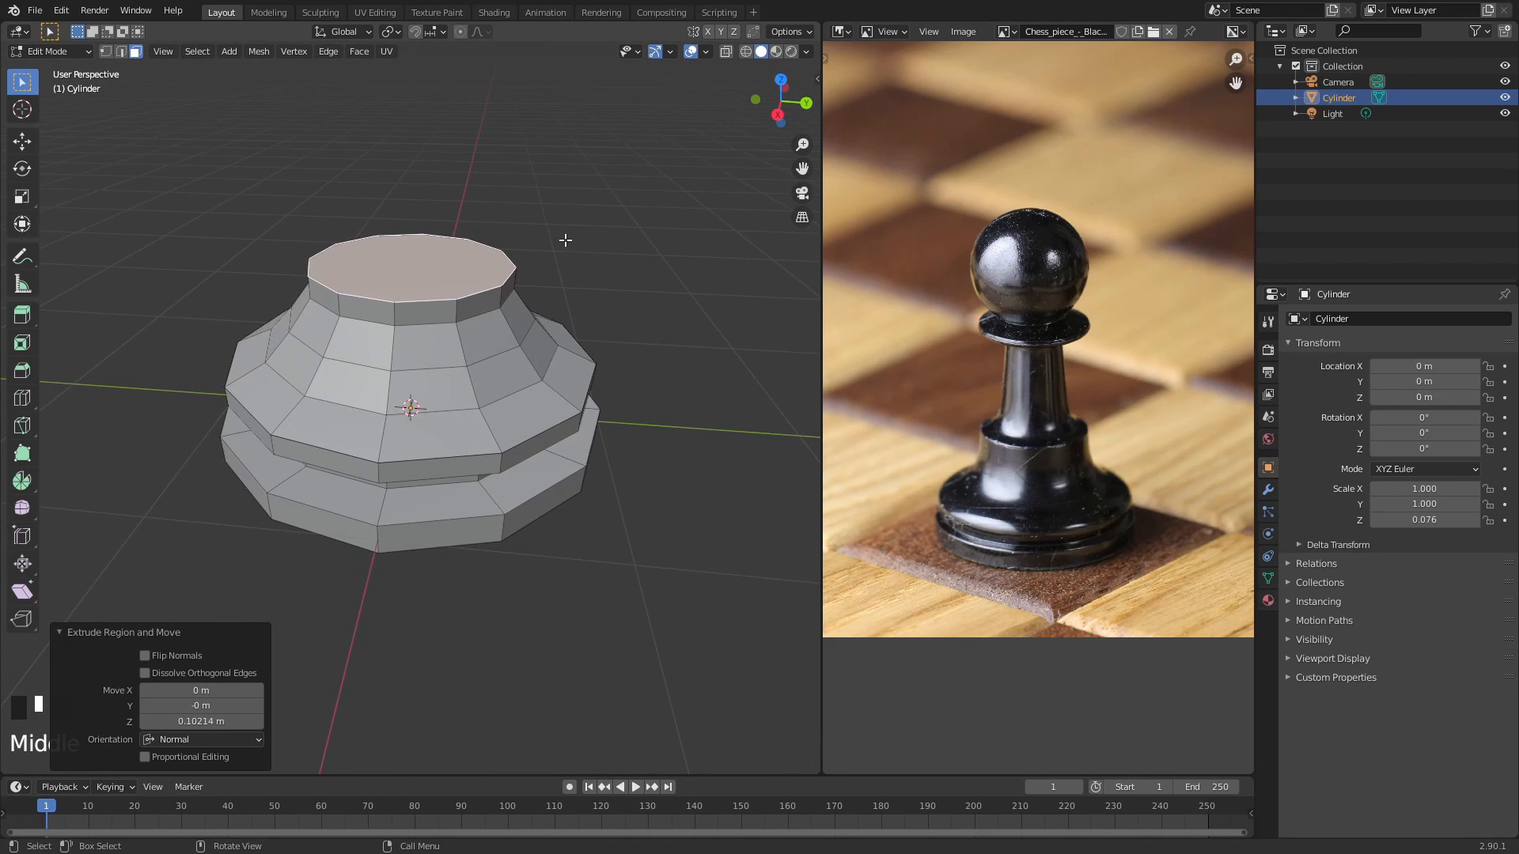
{"action": "key", "text": "i"}
{"action": "left_click", "coordinate": [519, 247]}
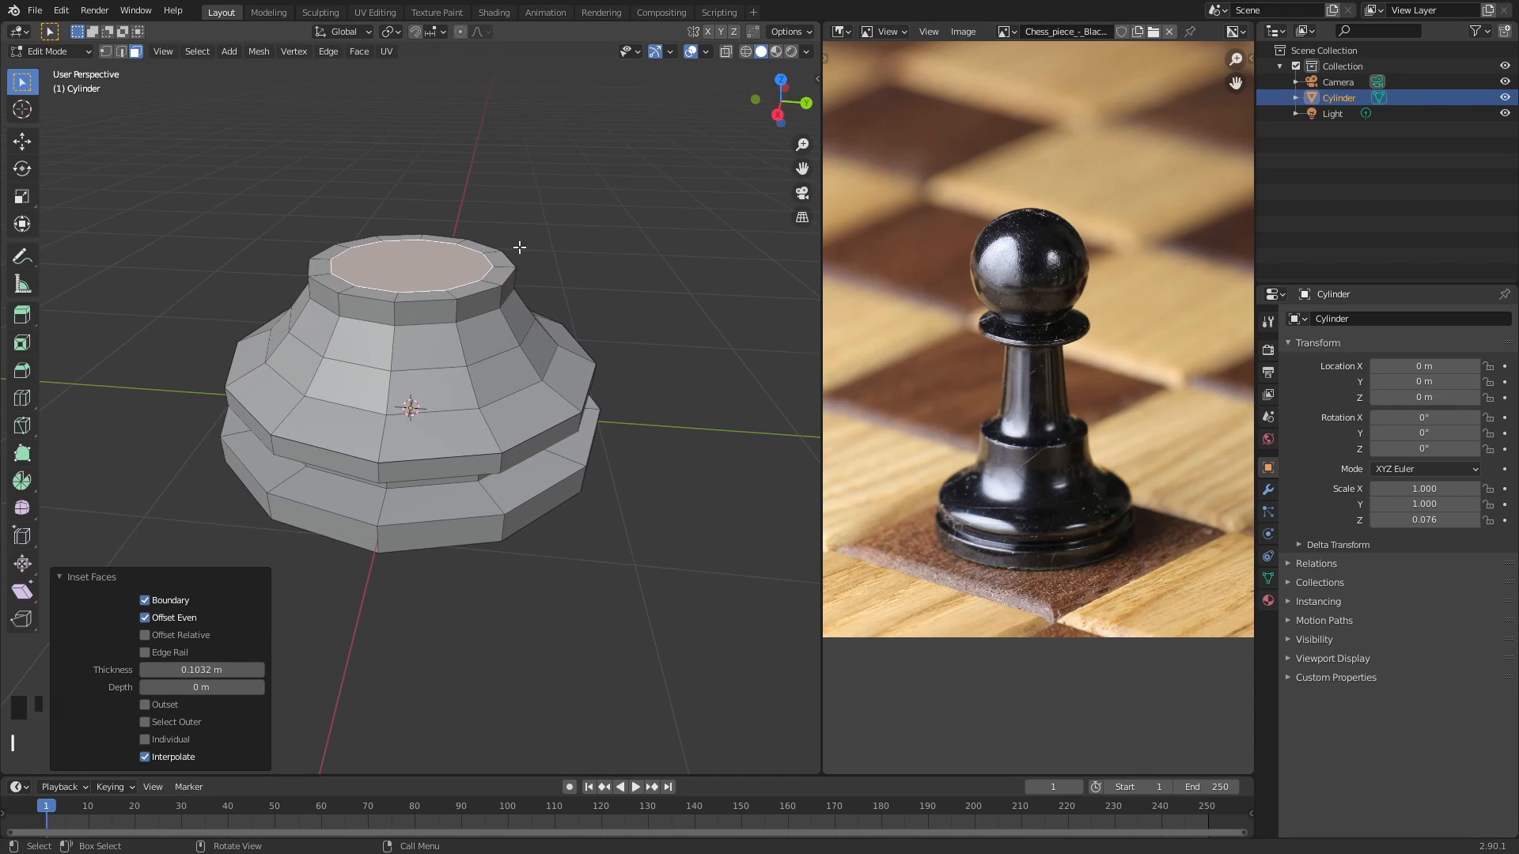
- Extrude the inset face by about 0.433 m as the lower part of the pawn's stem and scale its top slightly inward
{"action": "middle_click_drag", "start_coordinate": [519, 247], "coordinate": [485, 322]}
{"action": "key", "text": "e"}
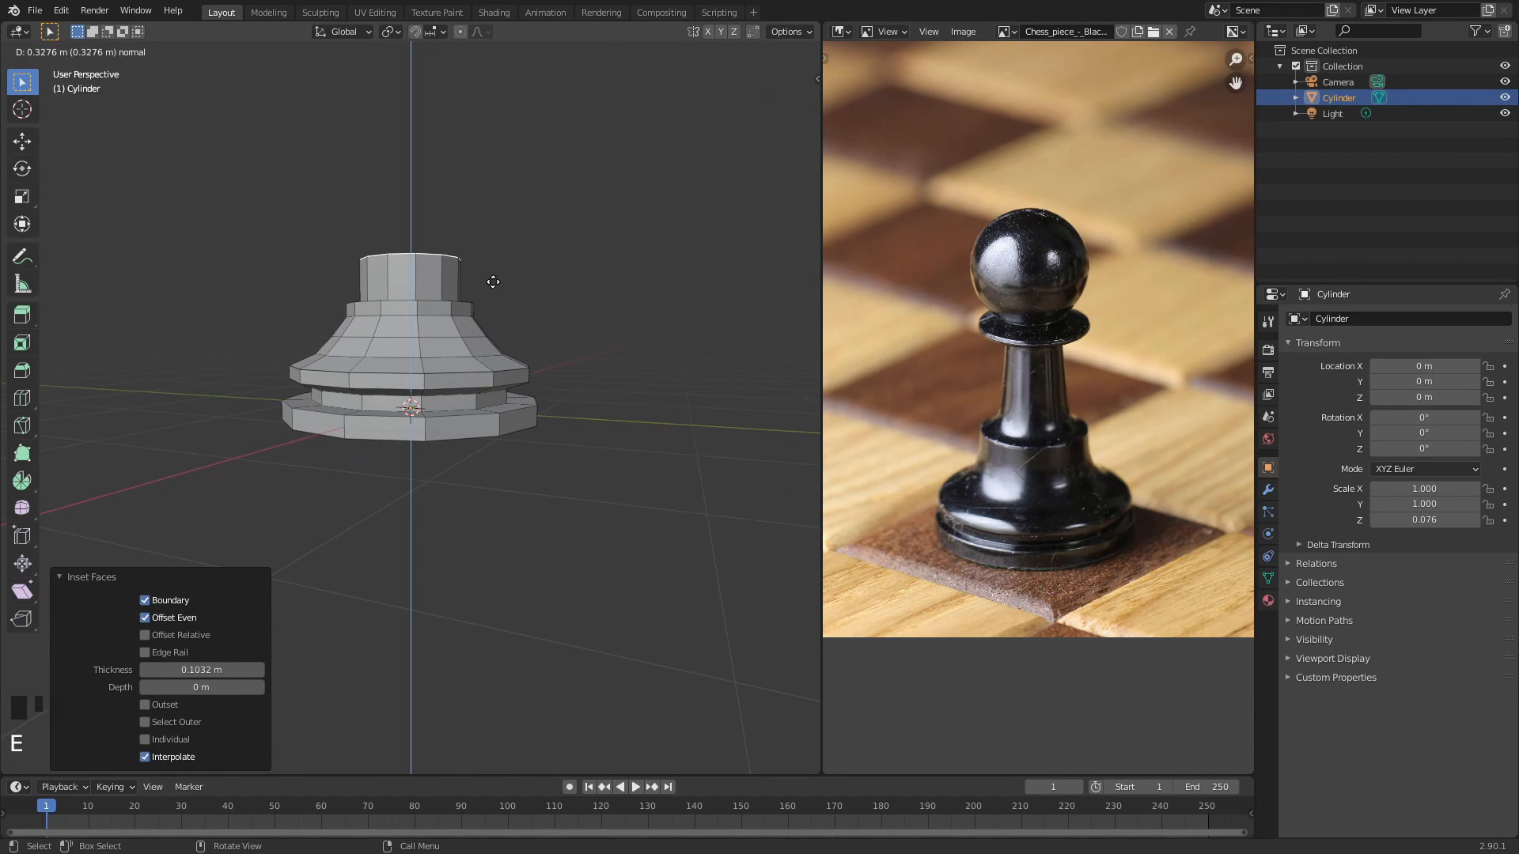
{"action": "left_click", "coordinate": [495, 268]}
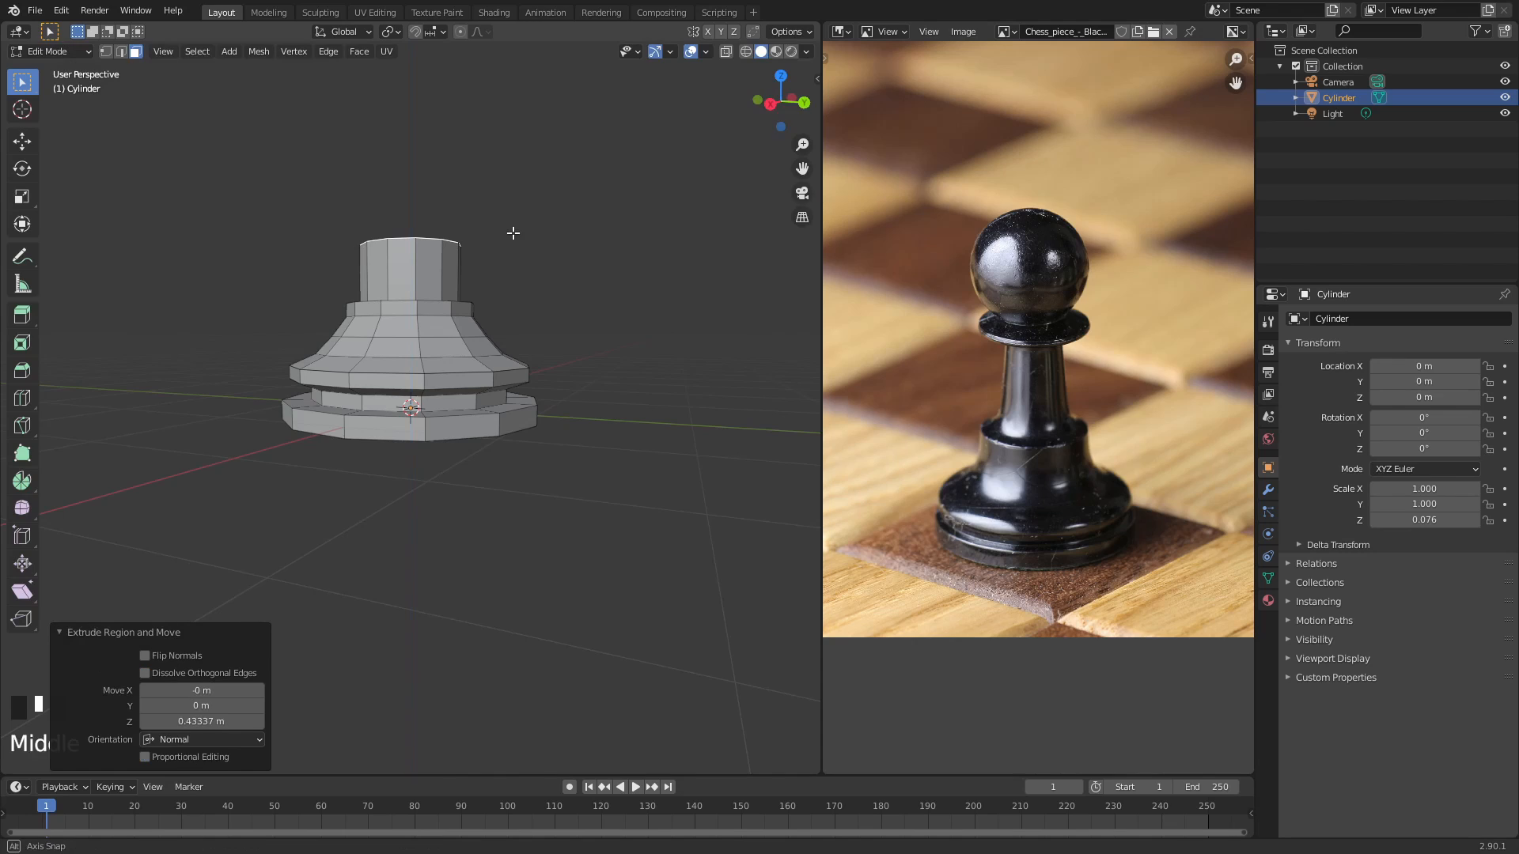
{"action": "middle_click_drag", "start_coordinate": [512, 231], "coordinate": [520, 273]}
{"action": "key", "text": "s"}
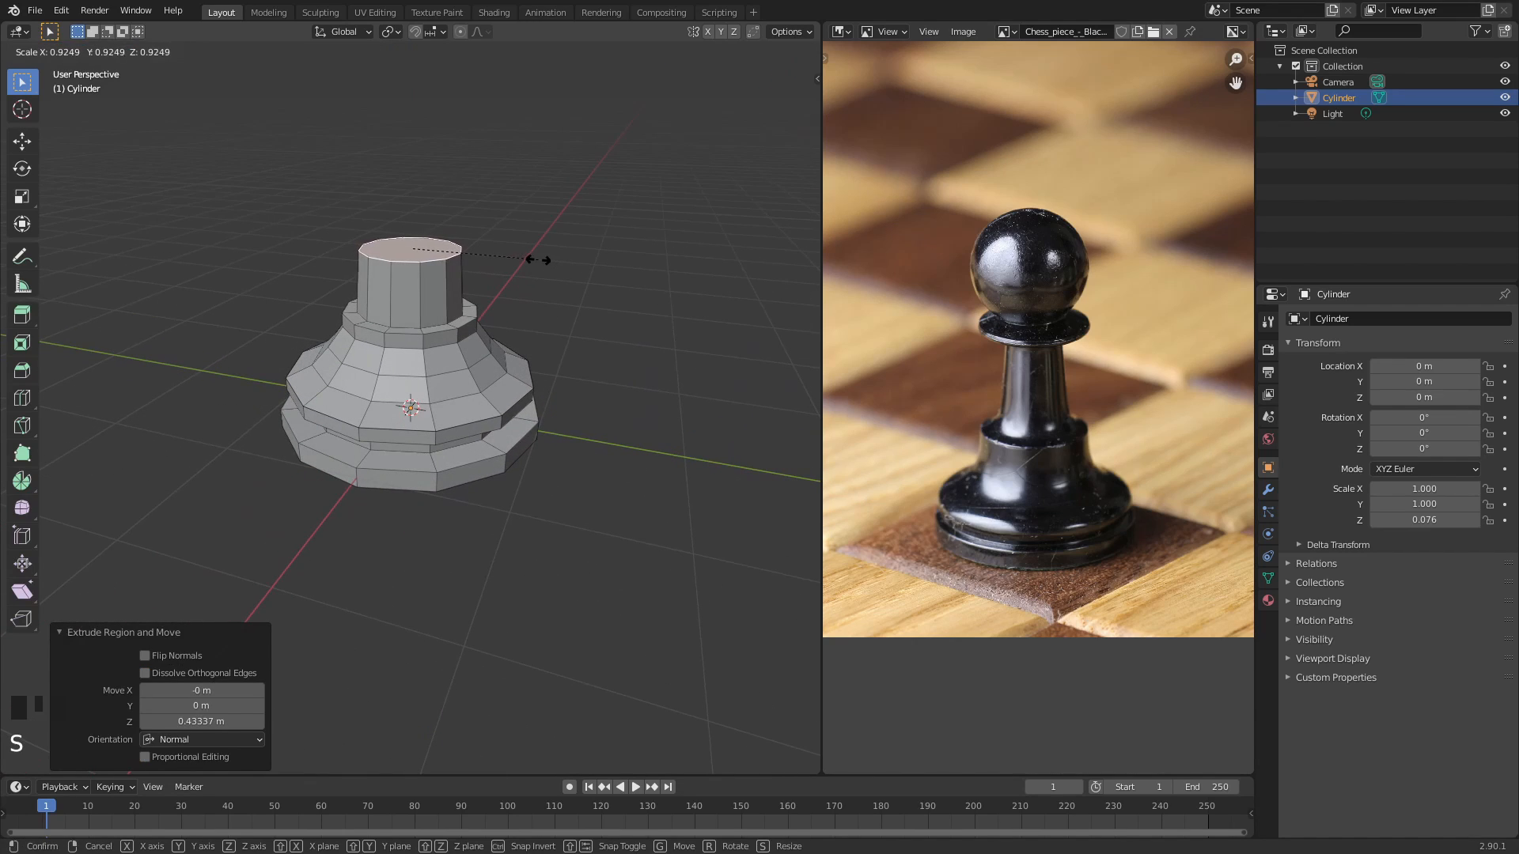
{"action": "left_click", "coordinate": [526, 261]}
- Extend the stem by extruding its top face about 0.398 m, and taper the end with a scale of about 0.847
{"action": "key", "text": "e"}
{"action": "left_click", "coordinate": [515, 234]}
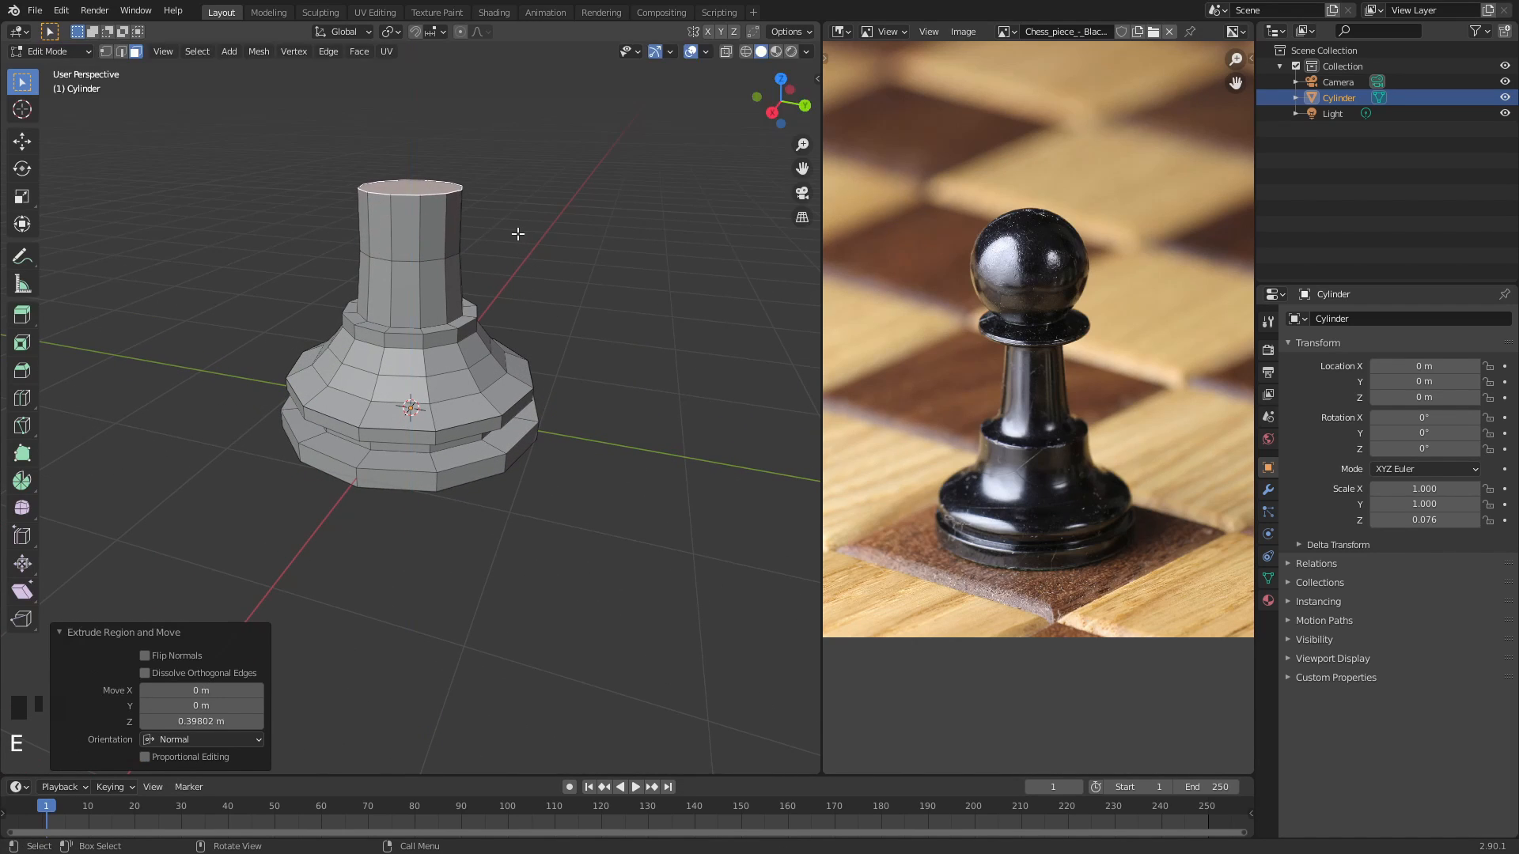
{"action": "key", "text": "s"}
{"action": "left_click", "coordinate": [498, 234]}
{"action": "mouse_move", "coordinate": [497, 234]}
{"action": "middle_mouse_down"}
{"action": "mouse_move", "coordinate": [515, 202]}
{"action": "mouse_move", "coordinate": [525, 244]}
{"action": "middle_mouse_up"}
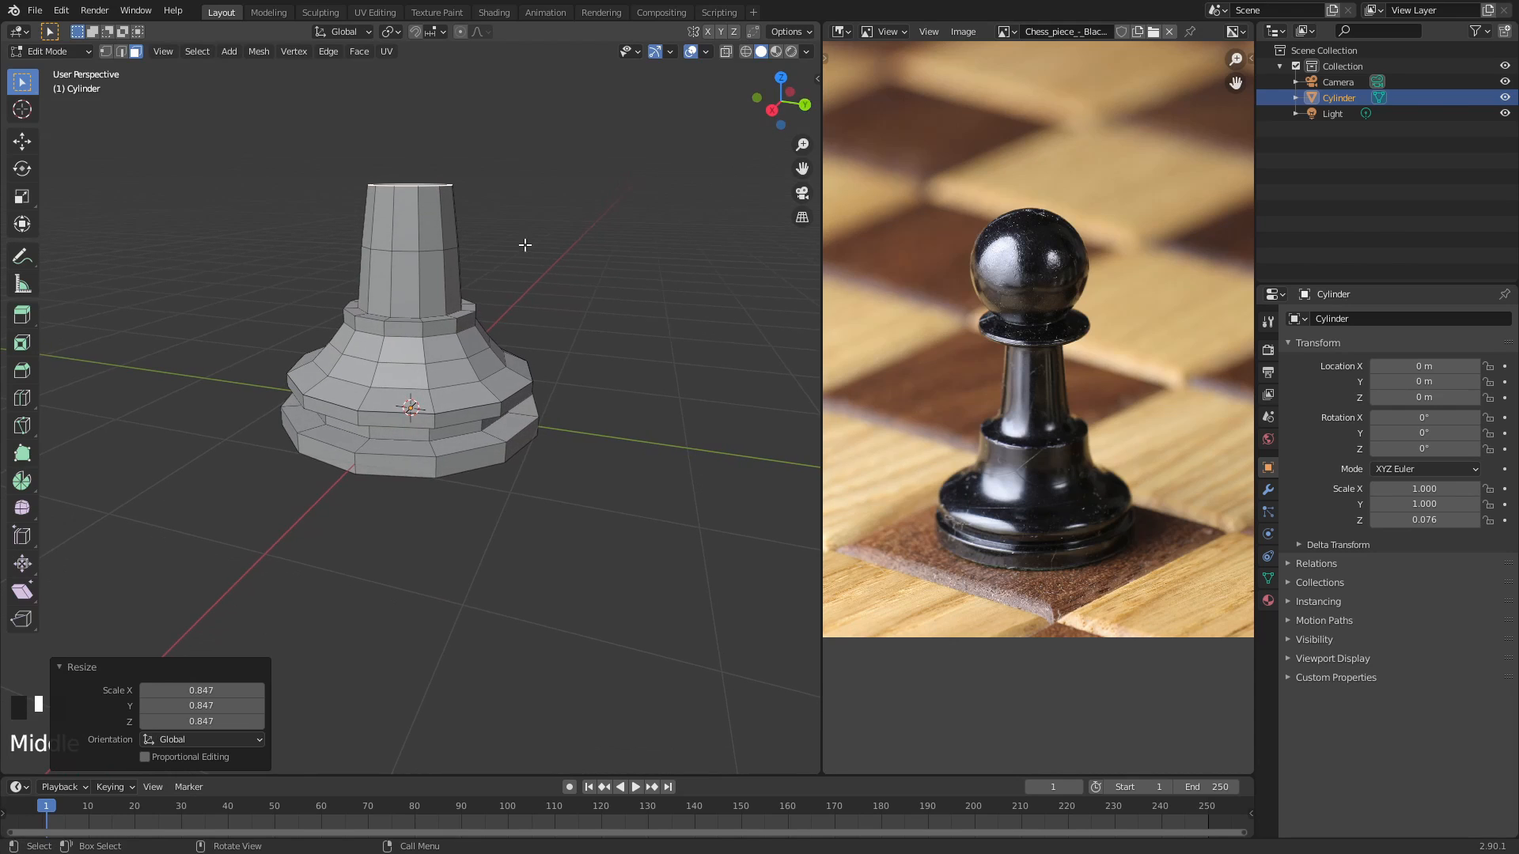
- Extrude the stem's top face about 0.372 m higher and scale its end slightly inward
{"action": "key", "text": "e"}
{"action": "left_click", "coordinate": [528, 192]}
{"action": "key", "text": "s"}
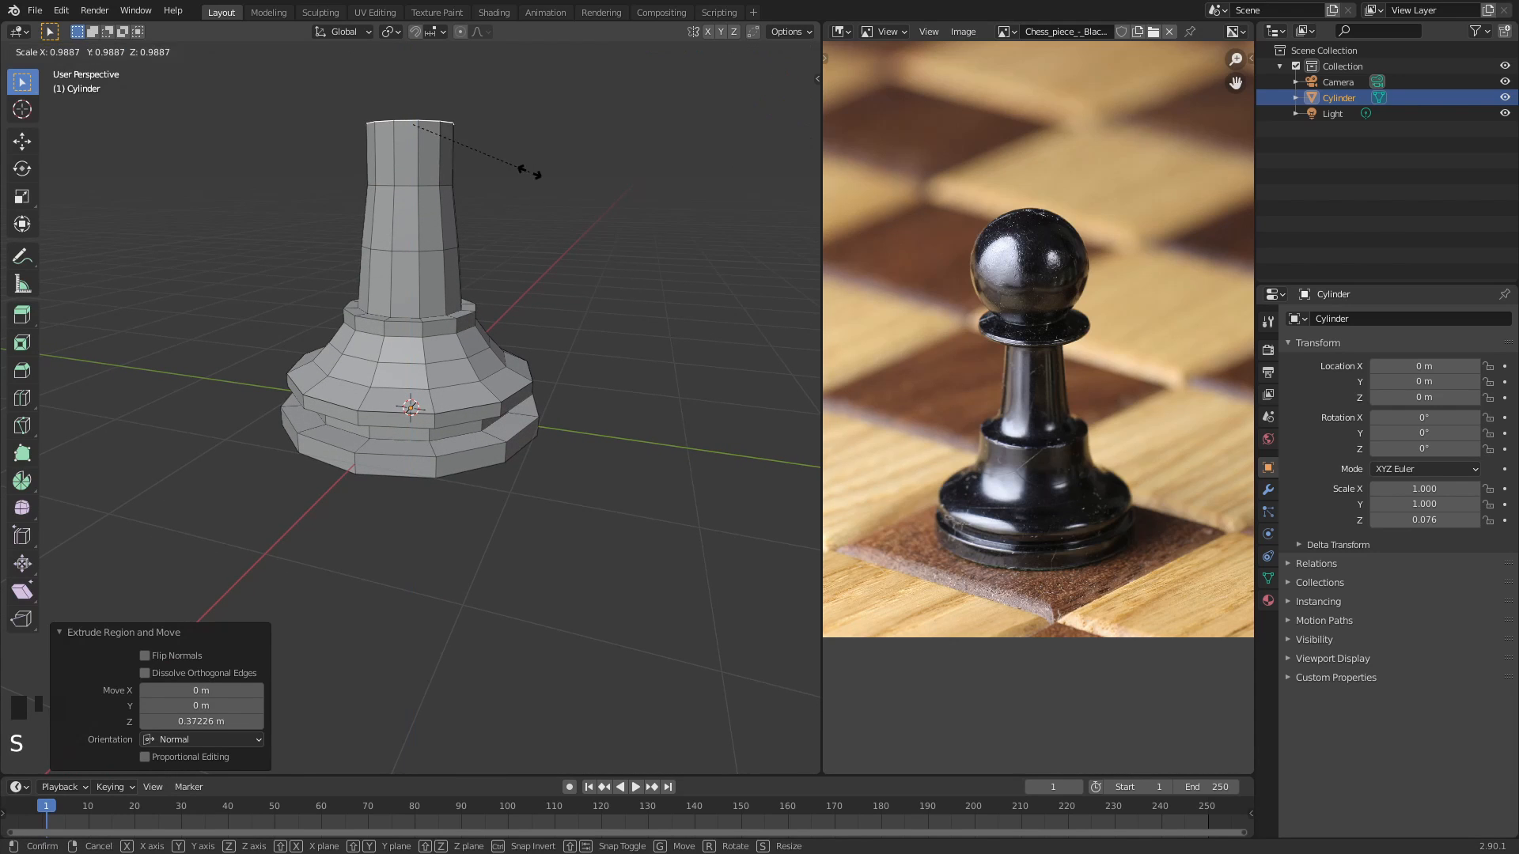
{"action": "left_click", "coordinate": [520, 168]}
{"action": "left_click", "coordinate": [683, 237]}
- Extrude the stem's top face about 0.037 m and scale it outward twice, by about 1.31 and 1.36, to flare the collar
{"action": "middle_click_drag", "start_coordinate": [535, 286], "coordinate": [409, 265]}
{"action": "scroll", "coordinate": [473, 259], "scroll_direction": "down", "scroll_amount": 2, "text": "shift"}
{"action": "scroll", "coordinate": [409, 265], "scroll_direction": "up", "scroll_amount": 4}
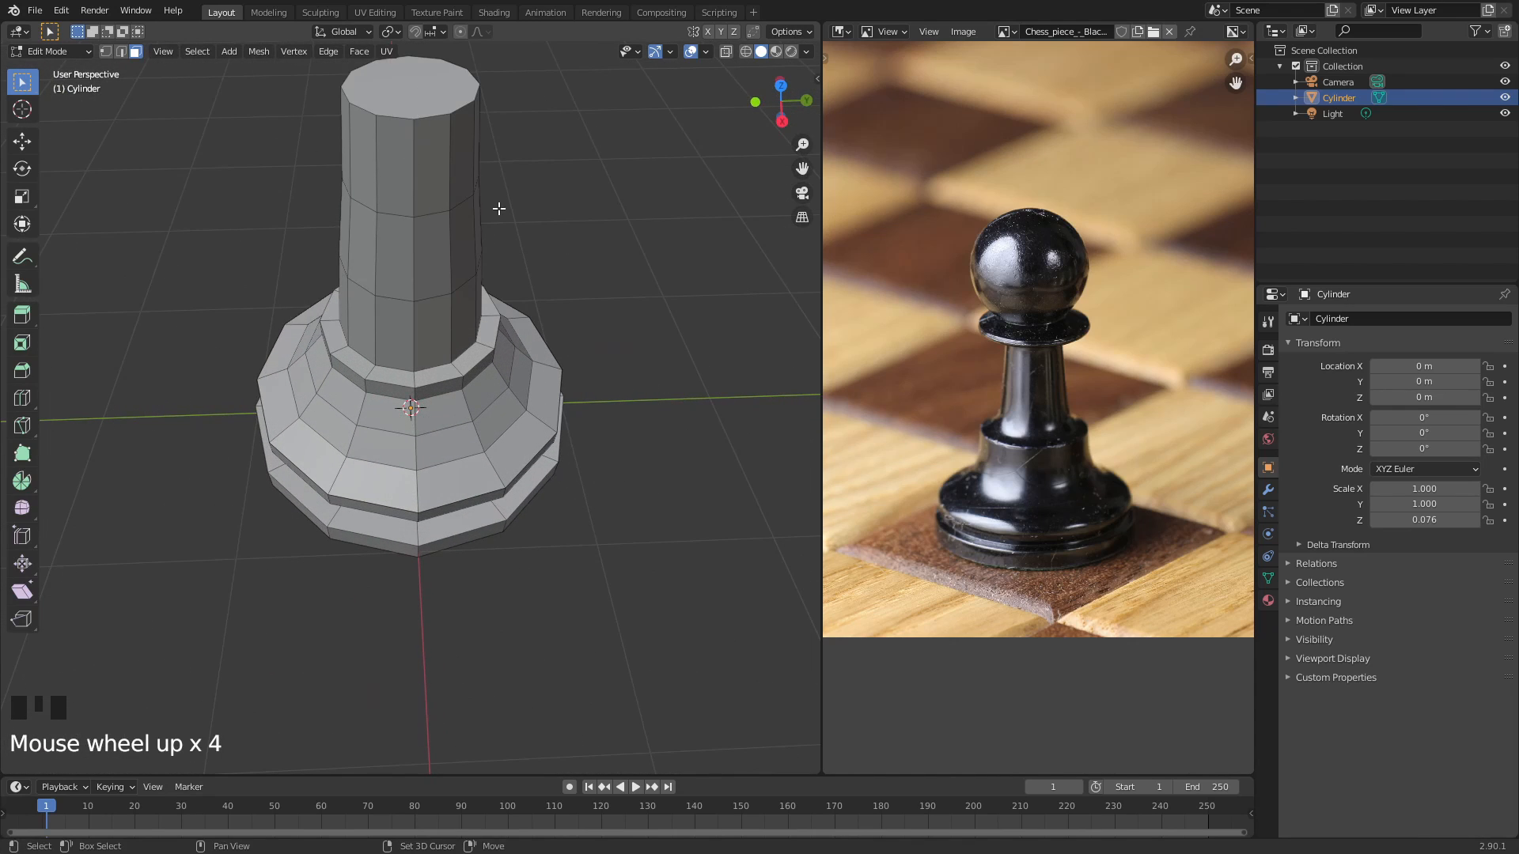
{"action": "middle_click_drag", "start_coordinate": [498, 208], "coordinate": [509, 299], "text": "shift"}
{"action": "left_click", "coordinate": [484, 240]}
{"action": "middle_click_drag", "start_coordinate": [484, 239], "coordinate": [491, 229]}
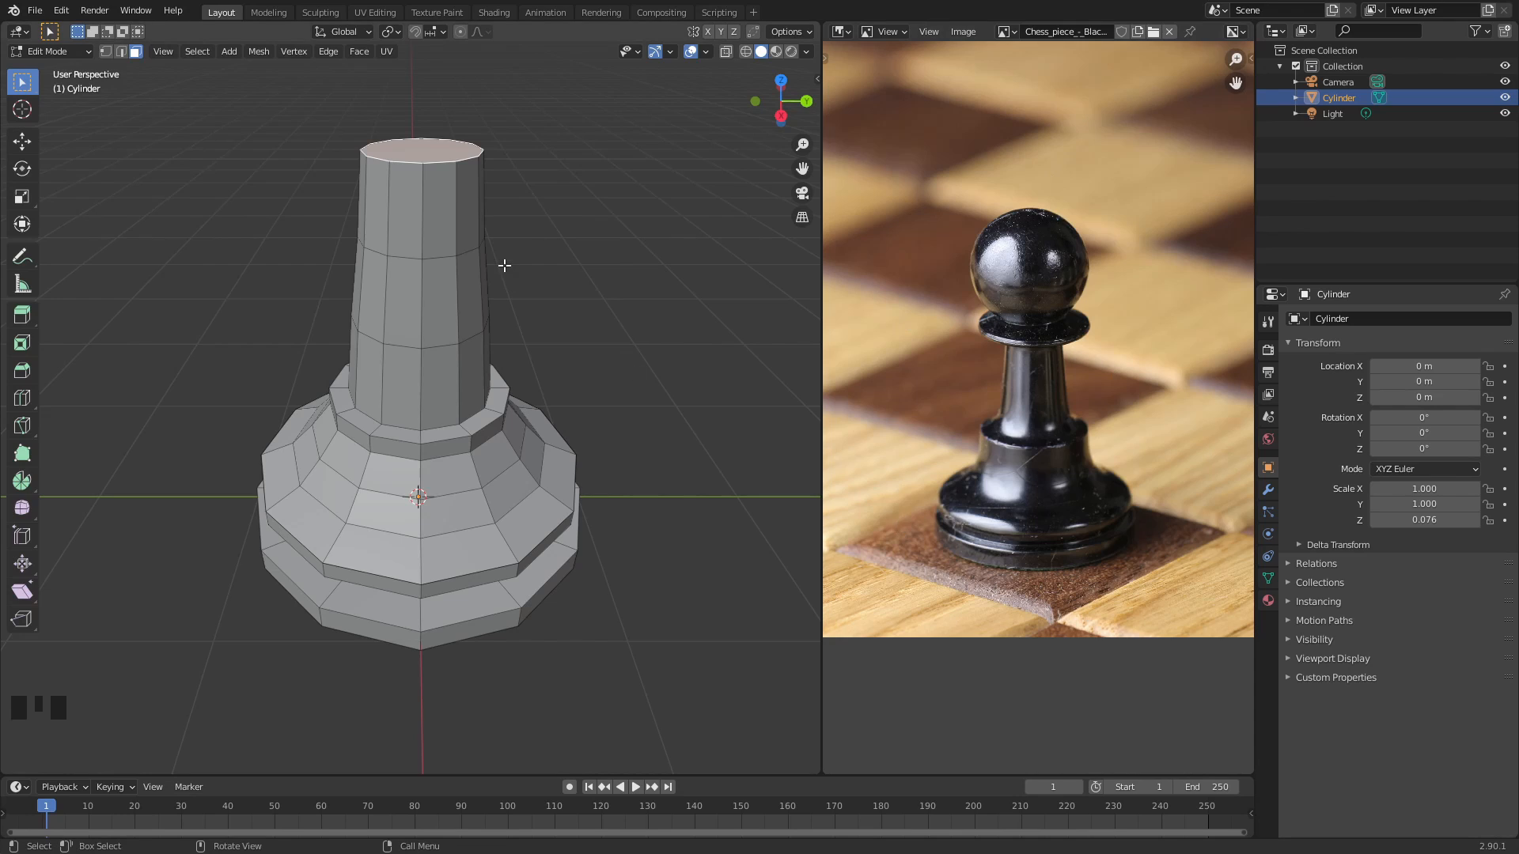
{"action": "middle_click_drag", "start_coordinate": [515, 181], "coordinate": [440, 174]}
{"action": "left_click", "coordinate": [440, 164]}
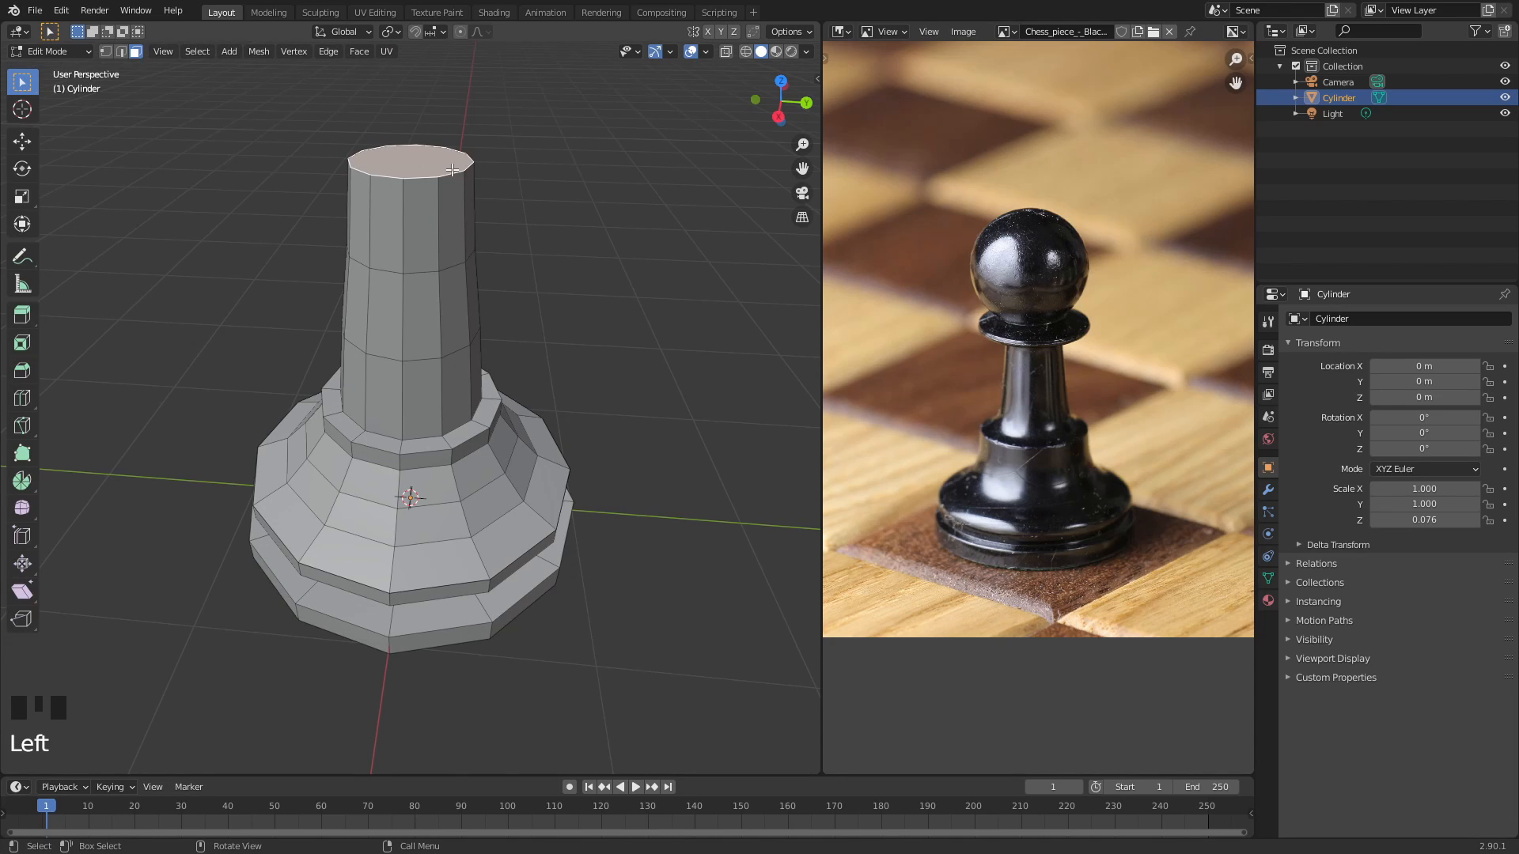
{"action": "key", "text": "e"}
{"action": "left_click", "coordinate": [449, 164]}
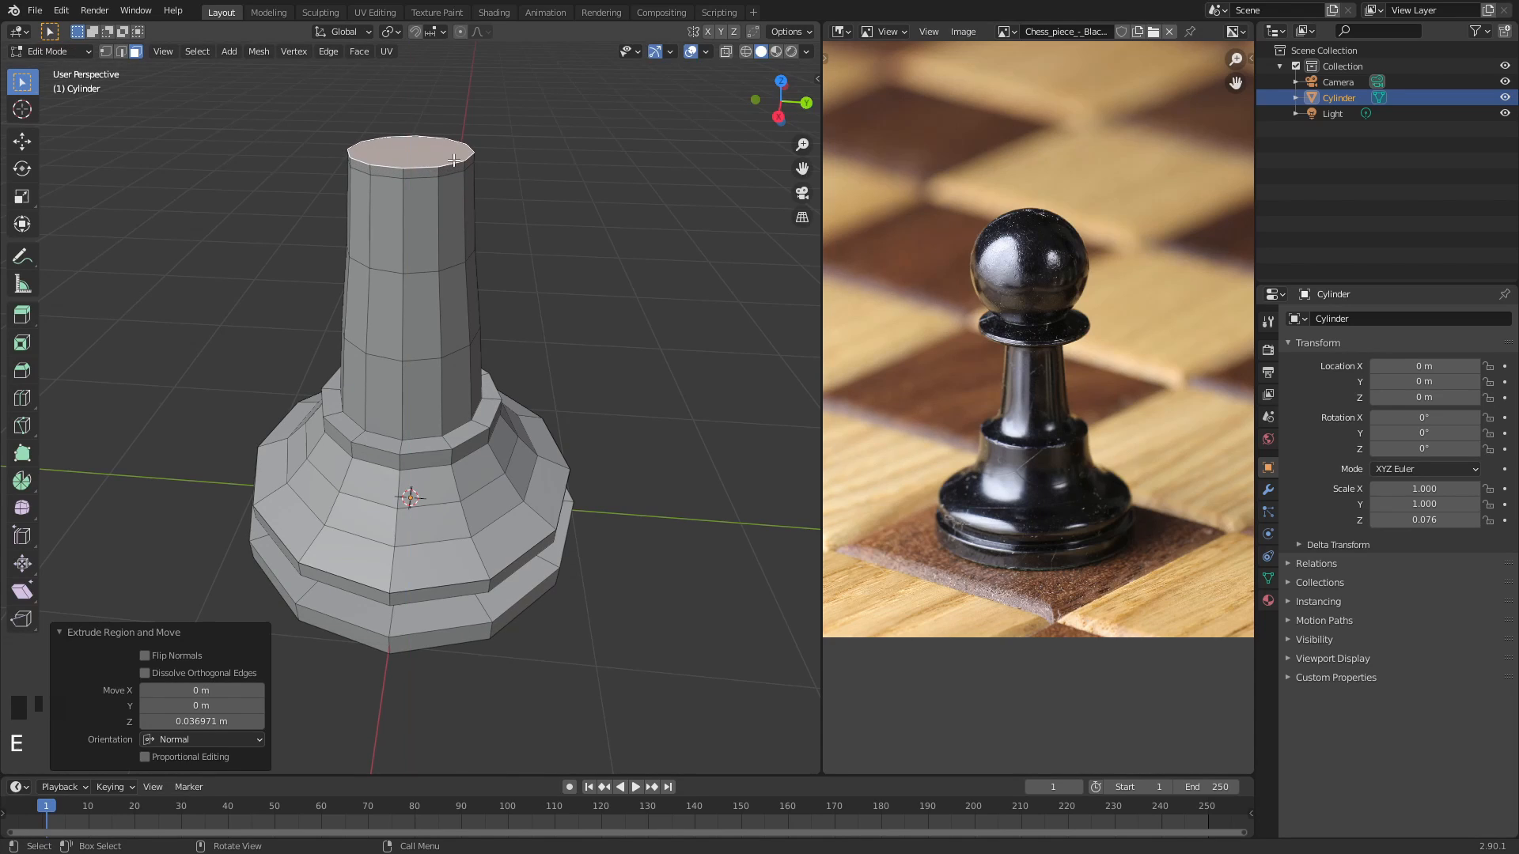
{"action": "key", "text": "s"}
{"action": "left_click", "coordinate": [496, 164]}
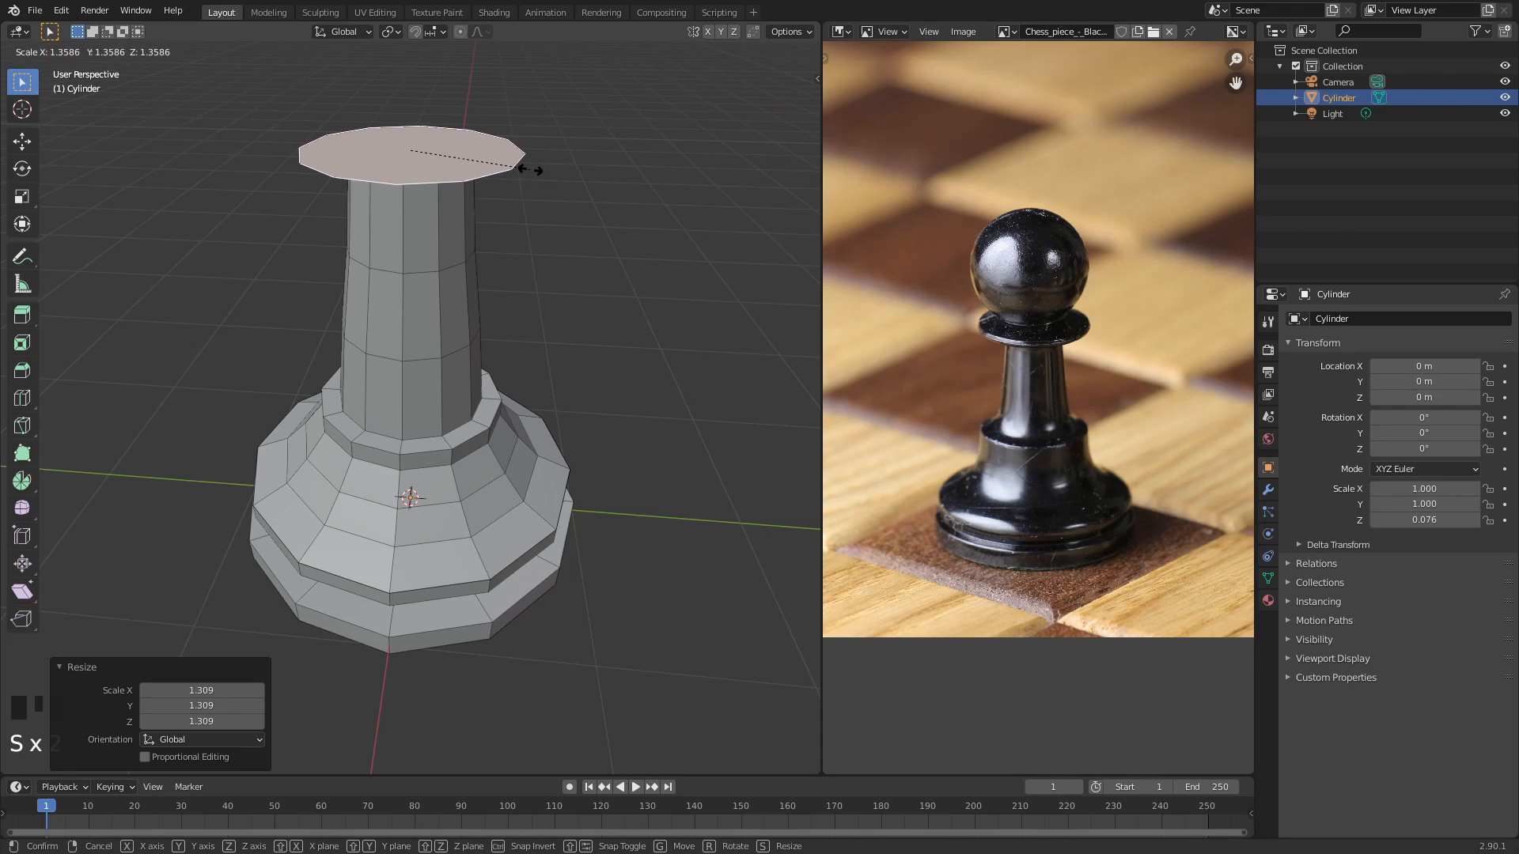
{"action": "left_click", "coordinate": [536, 163]}
- Extrude the collar's top face about 0.027 m for thickness and inset it by about 0.199 m
{"action": "middle_click_drag", "start_coordinate": [536, 163], "coordinate": [420, 97]}
{"action": "key", "text": "e"}
{"action": "left_click", "coordinate": [534, 175]}
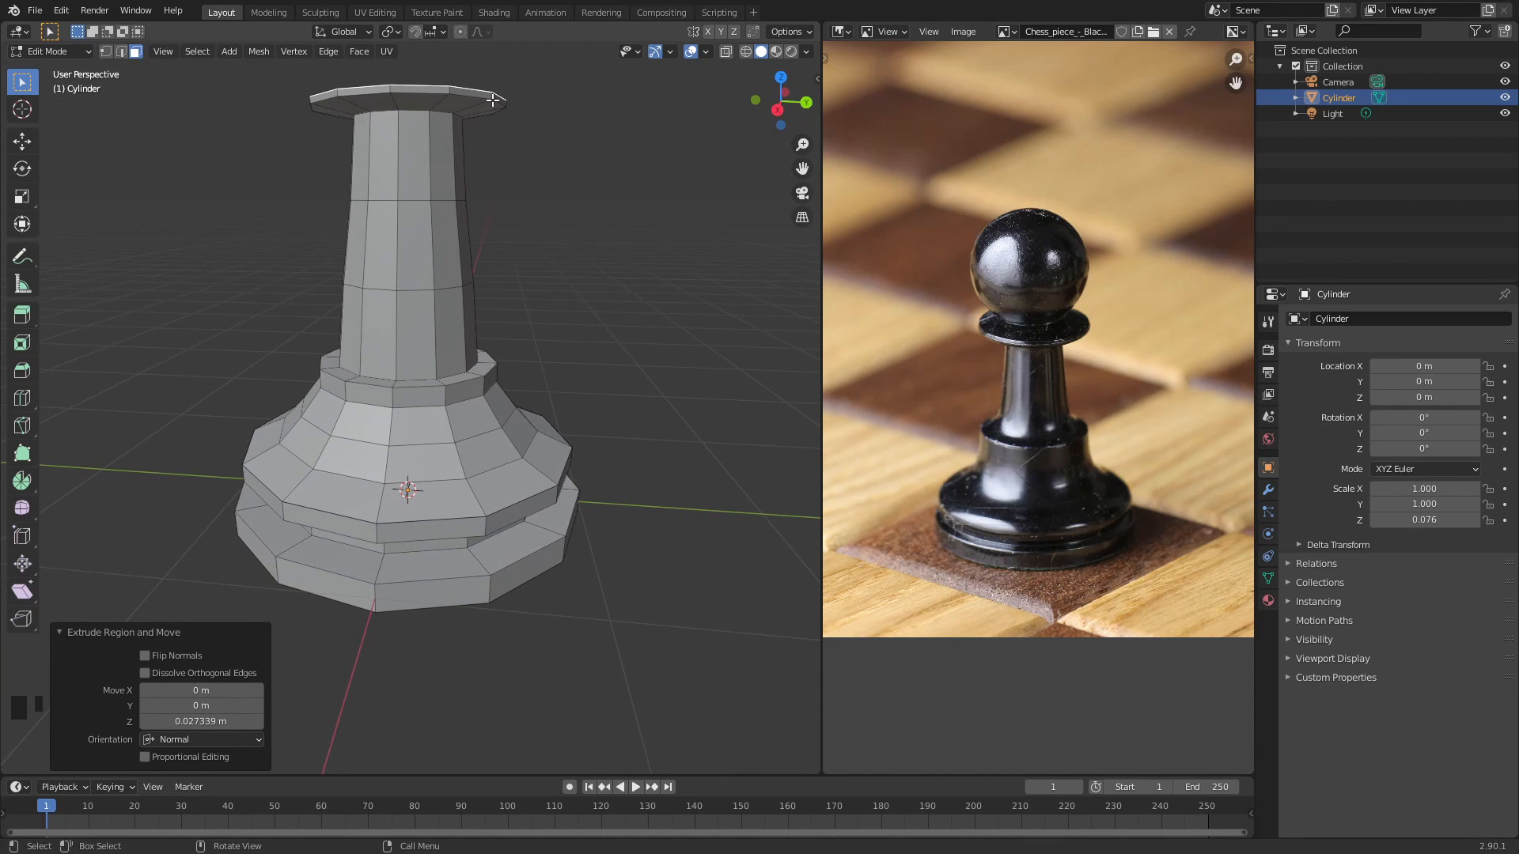
{"action": "middle_click_drag", "start_coordinate": [494, 92], "coordinate": [497, 188]}
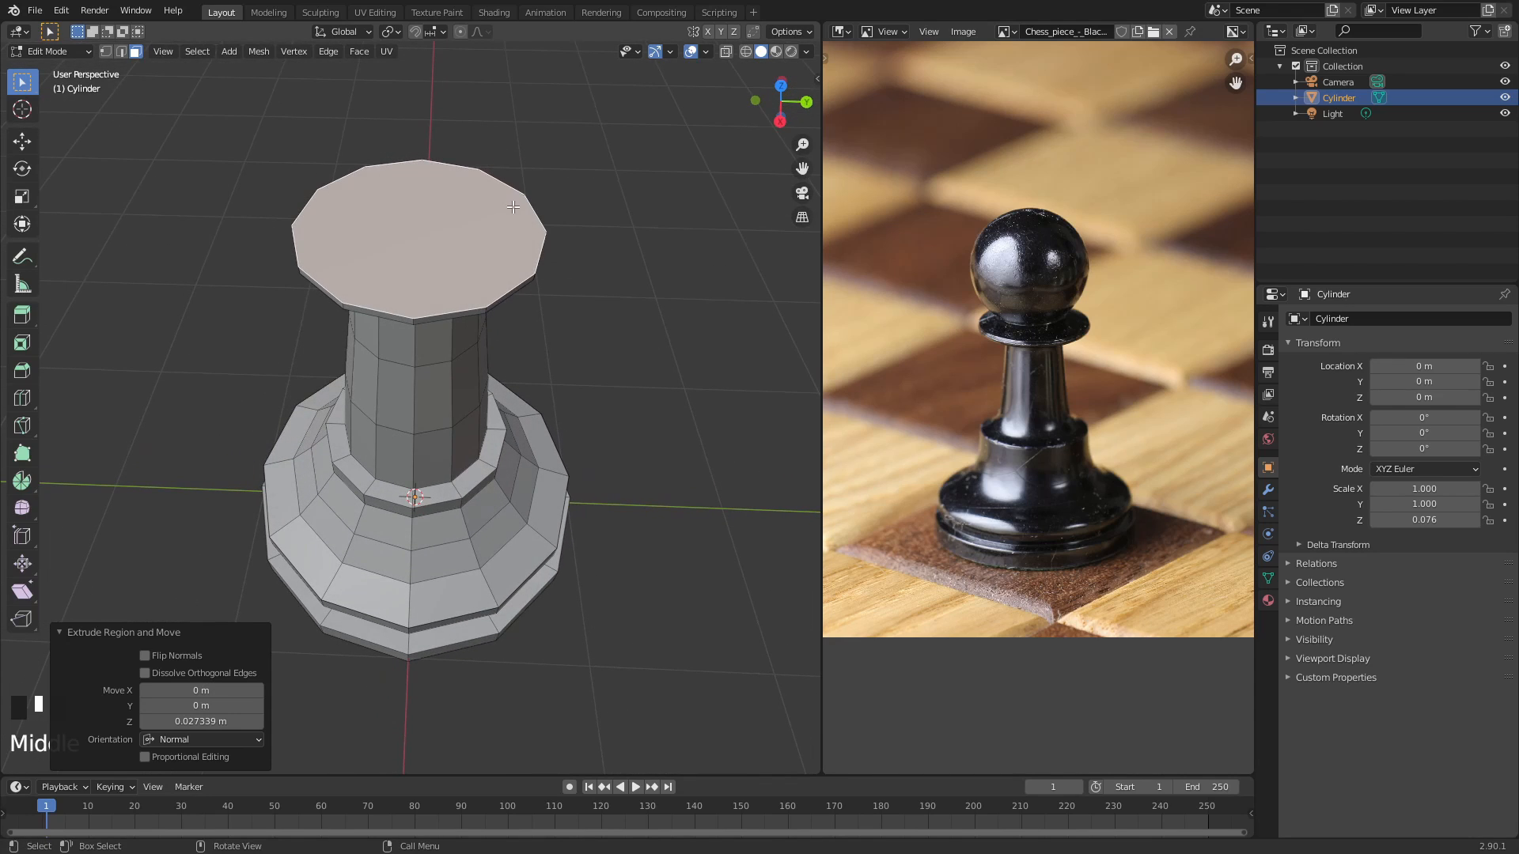
{"action": "key", "text": "i"}
{"action": "left_click", "coordinate": [467, 215]}
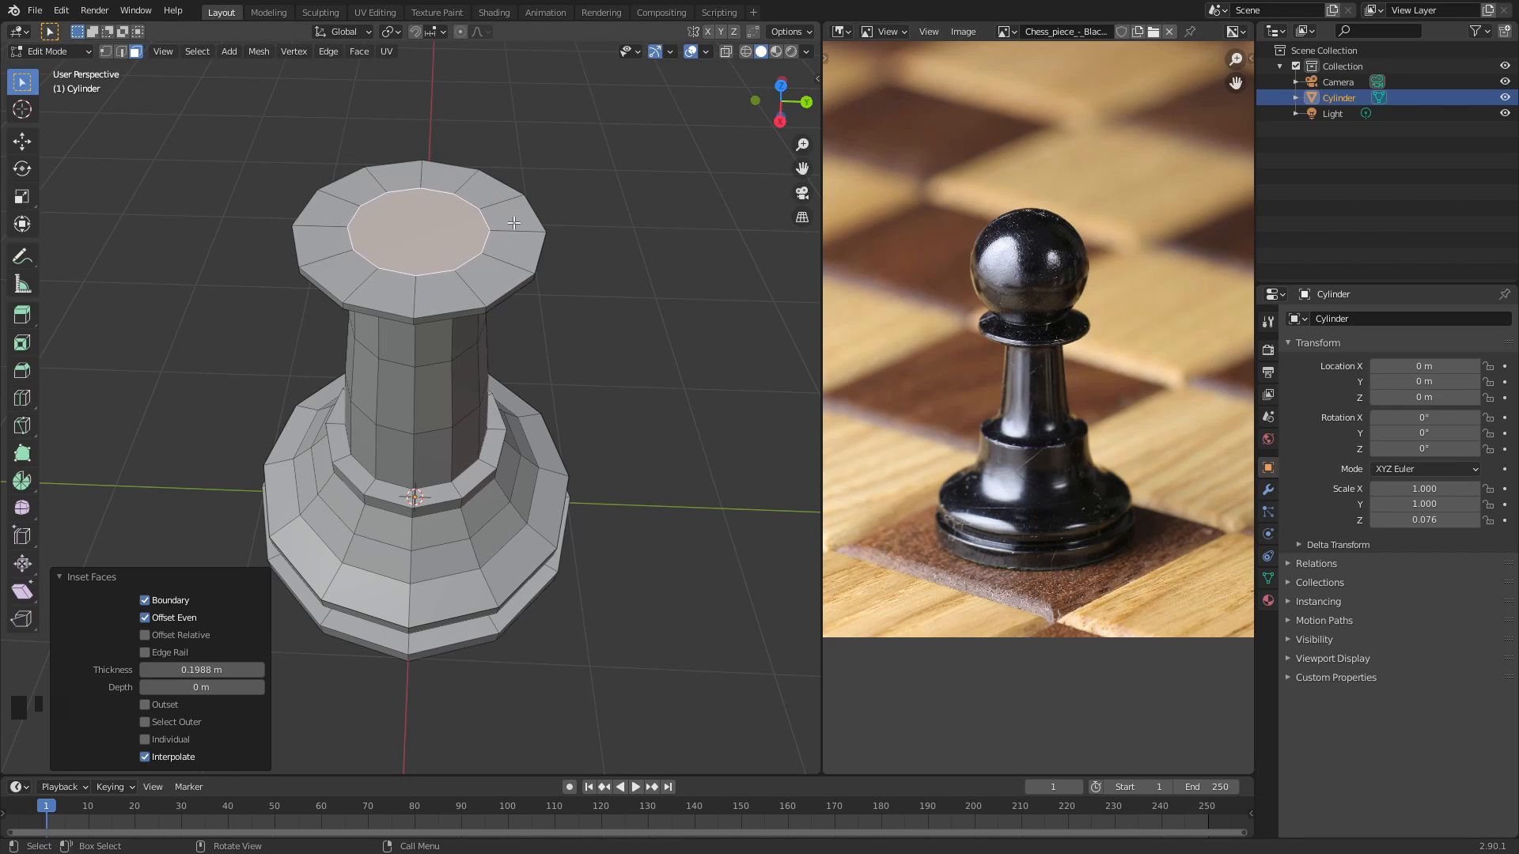
- Extrude the inset face about 0.09 m above the collar and scale it outward to about 1.134 to start the head
{"action": "middle_click_drag", "start_coordinate": [506, 230], "coordinate": [423, 237]}
{"action": "scroll", "coordinate": [528, 158], "scroll_direction": "down", "scroll_amount": 1}
{"action": "scroll", "coordinate": [518, 265], "scroll_direction": "up", "scroll_amount": 2}
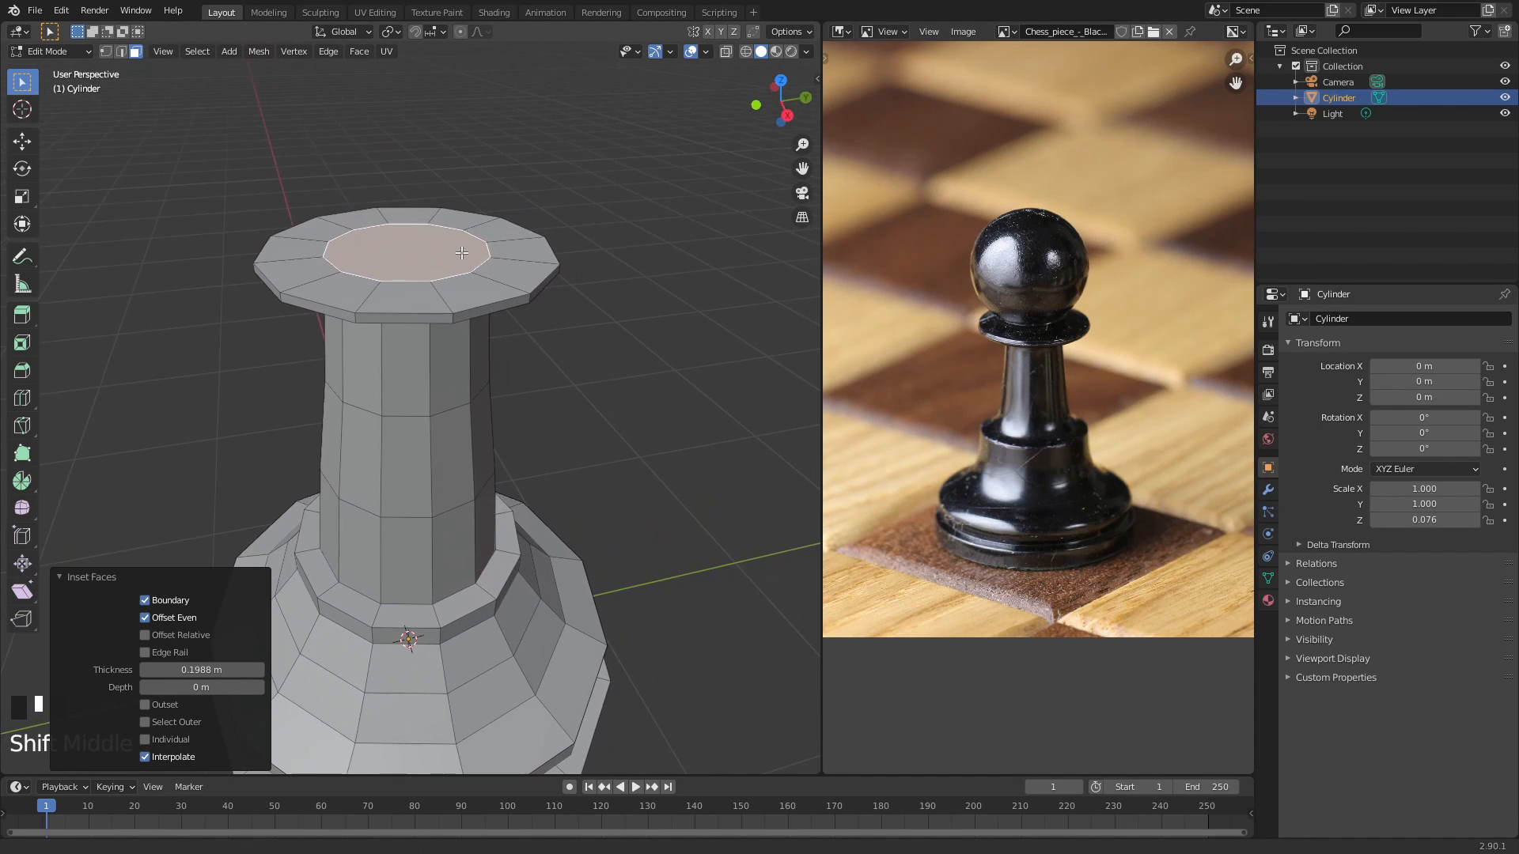
{"action": "key", "text": "e"}
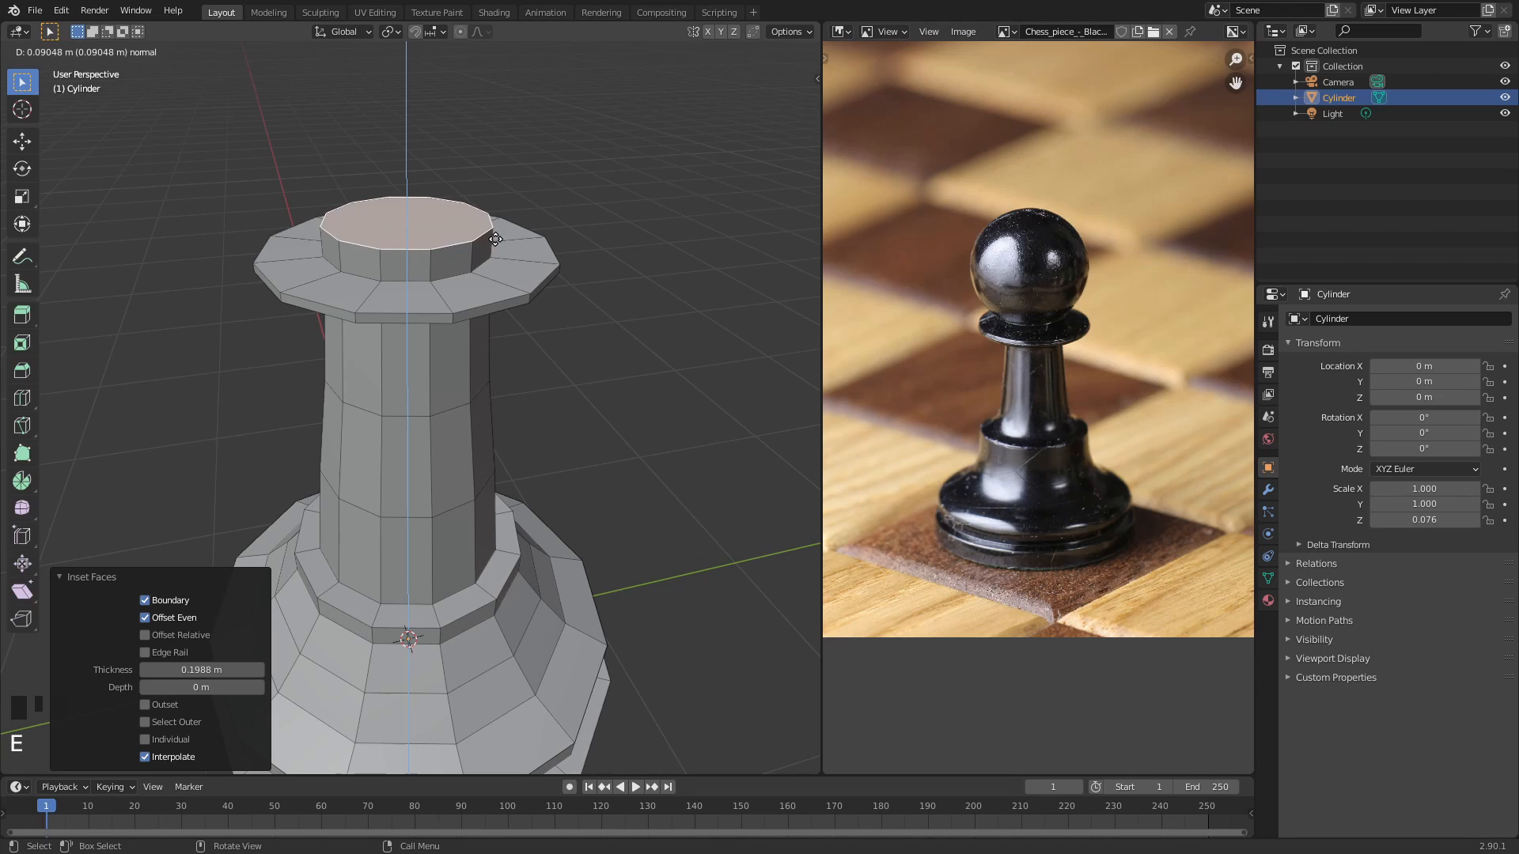
{"action": "left_click", "coordinate": [495, 239]}
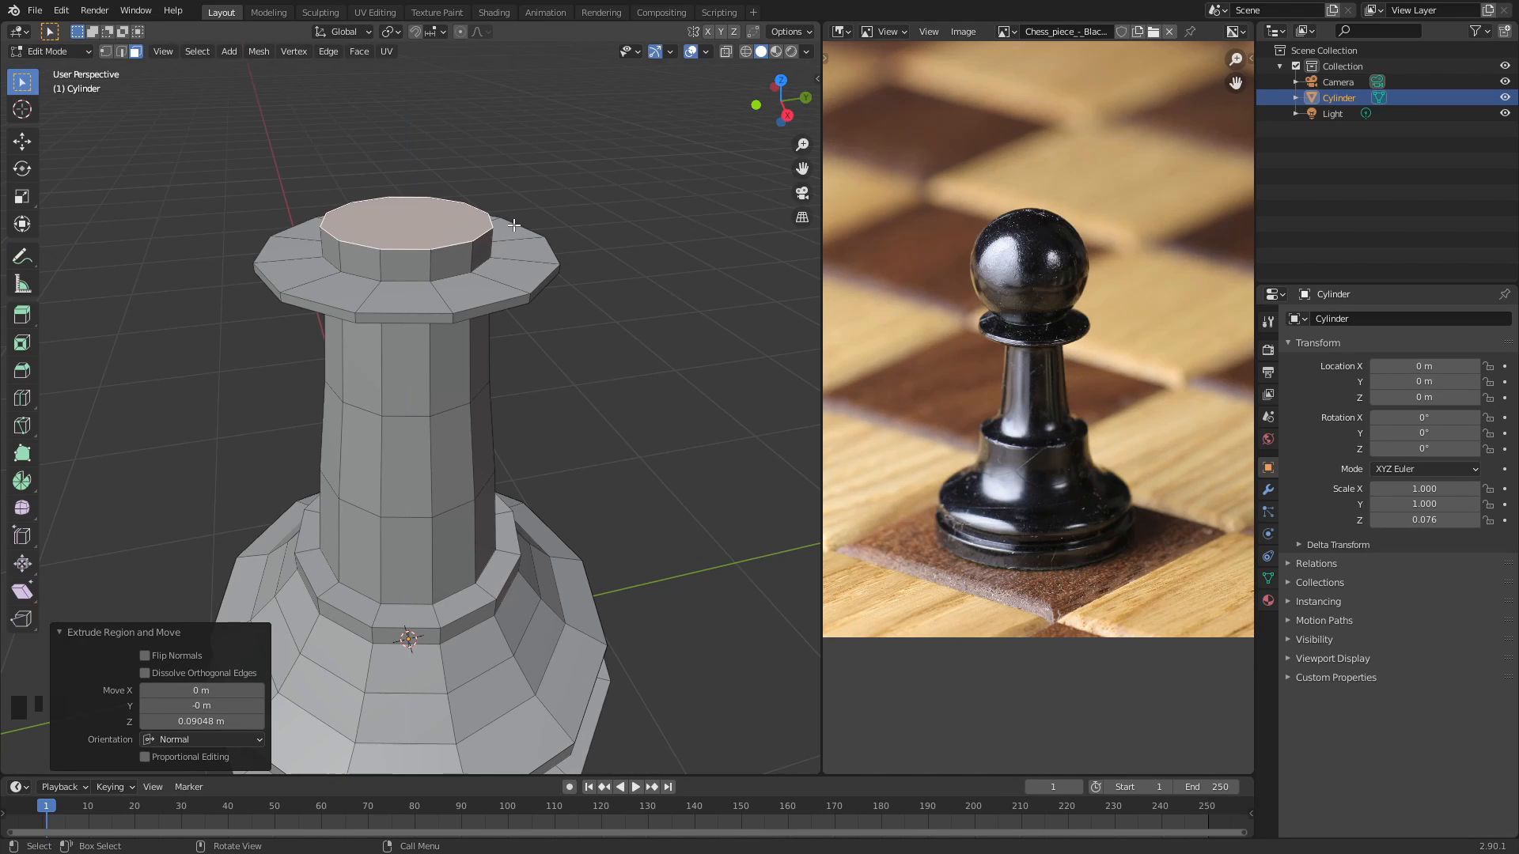
{"action": "key", "text": "s"}
{"action": "left_click", "coordinate": [559, 243]}
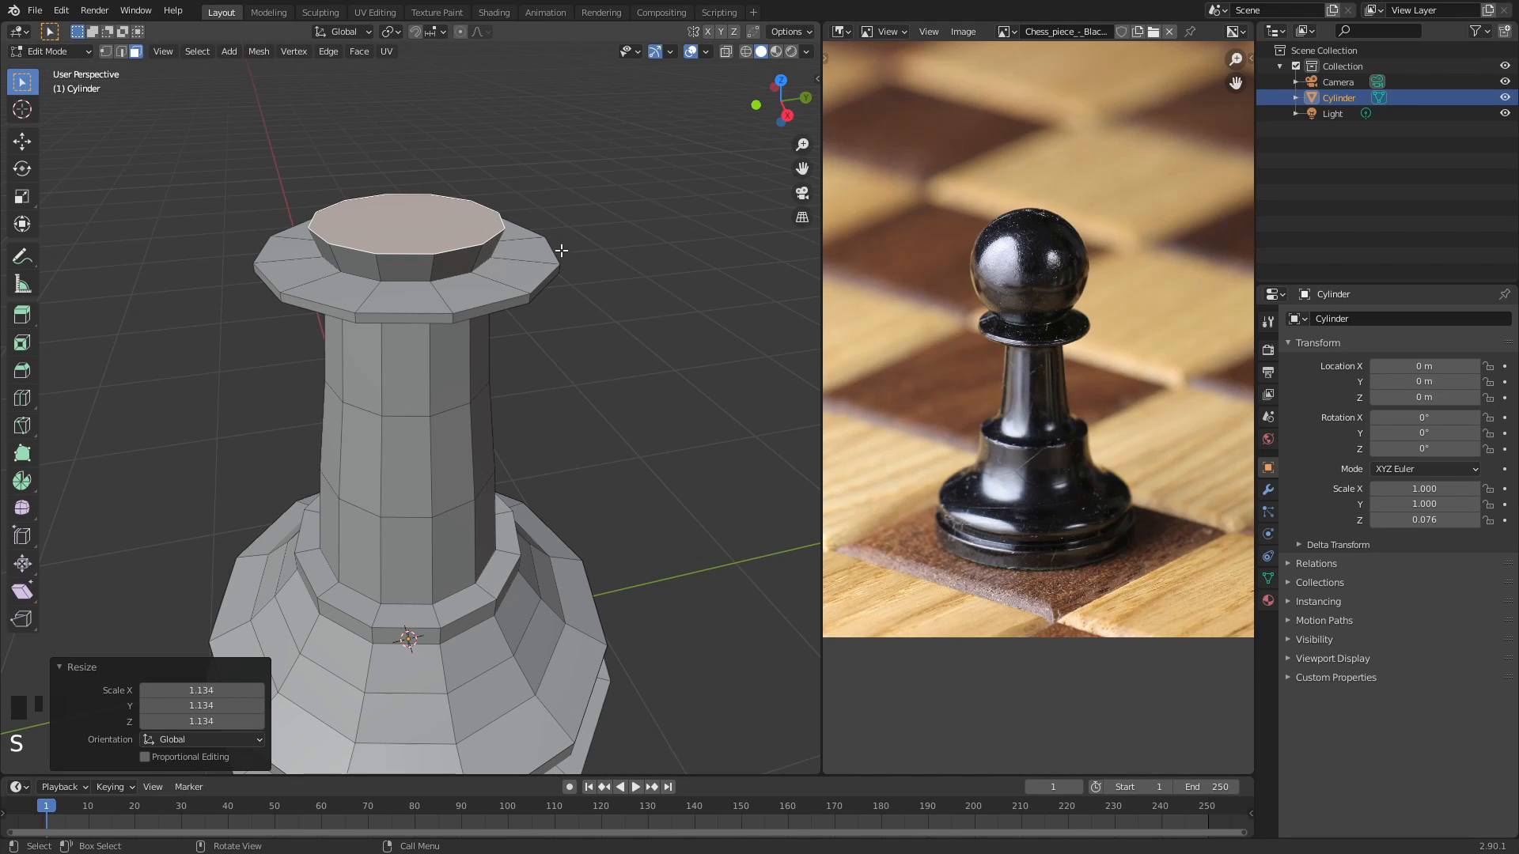
- Extrude the head's top about 0.074 m, widen it to about 1.1, and extrude a straight band about 0.105 m
{"action": "key", "text": "e"}
{"action": "left_click", "coordinate": [558, 227]}
{"action": "key", "text": "s"}
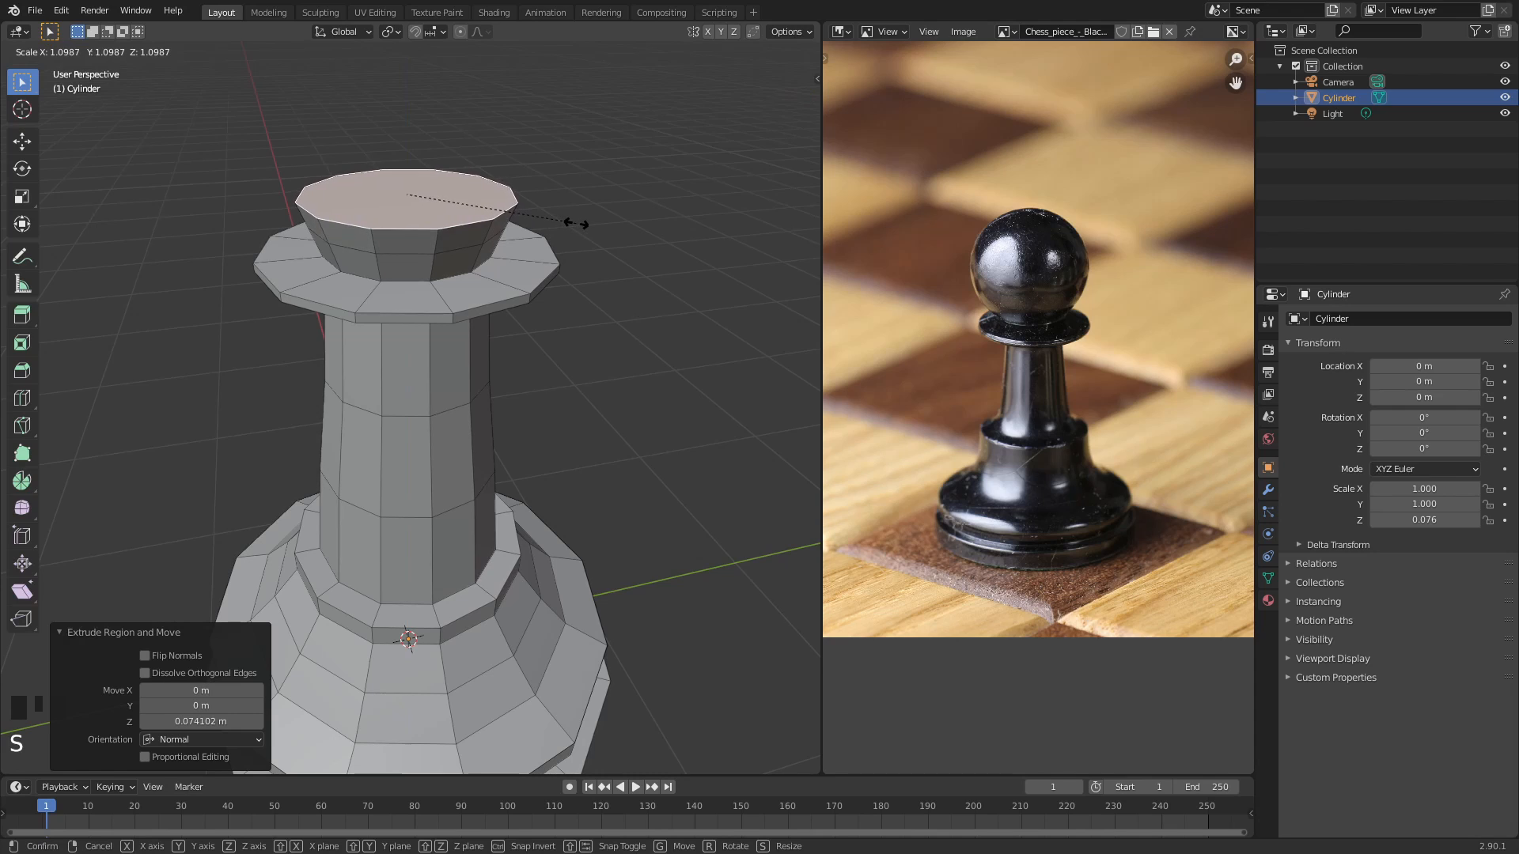
{"action": "left_click", "coordinate": [576, 224]}
{"action": "key", "text": "e"}
{"action": "left_click", "coordinate": [575, 191]}
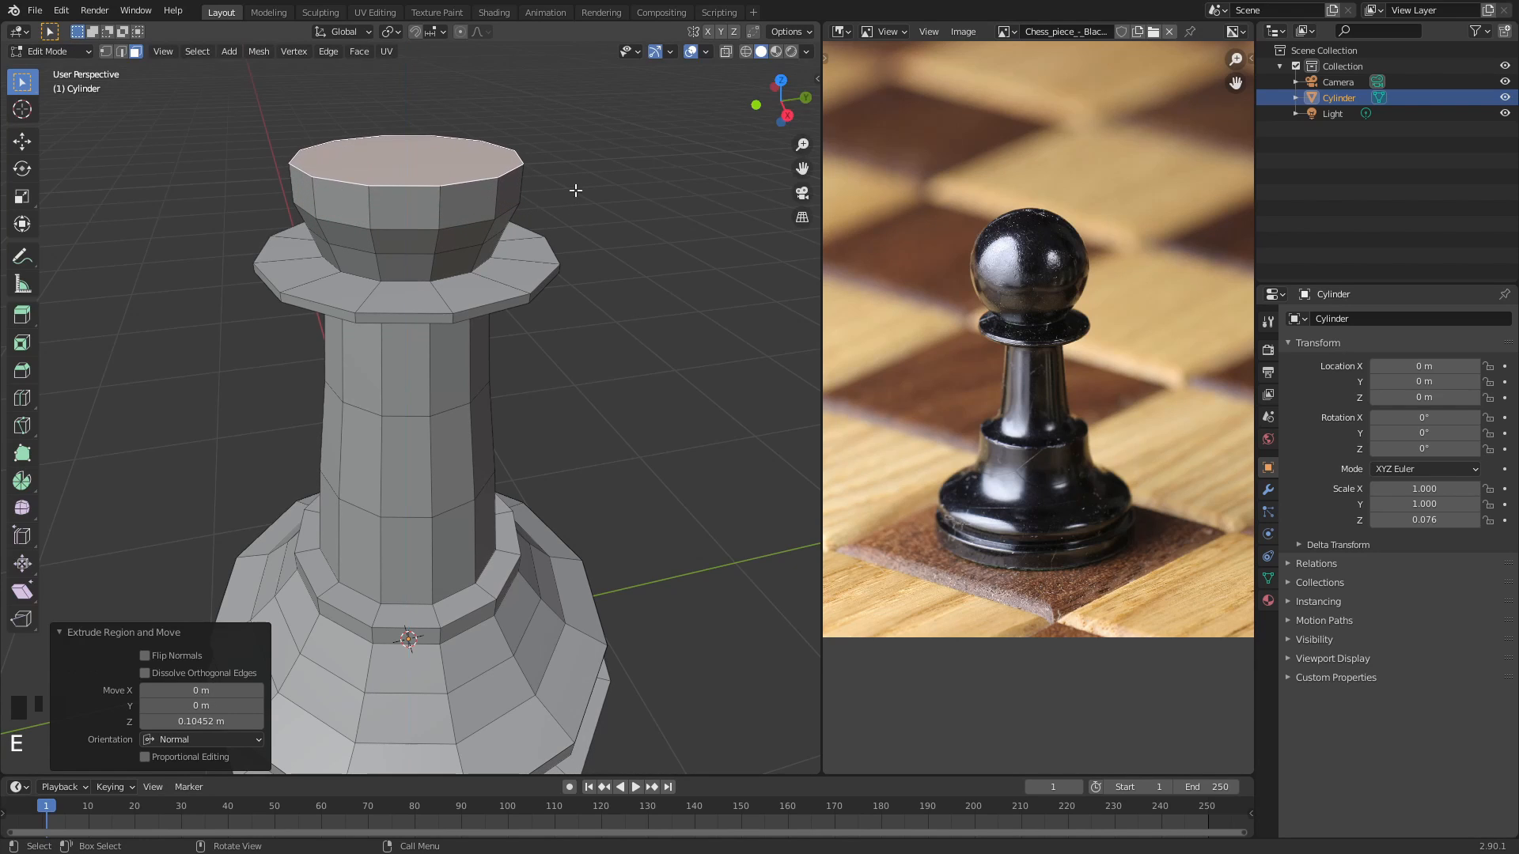
- Narrow the head with a tapered extrusion about 0.115 m high, and add another about 0.08 m high scaled to about 0.68
{"action": "middle_click_drag", "start_coordinate": [575, 190], "coordinate": [483, 217]}
{"action": "key", "text": "s"}
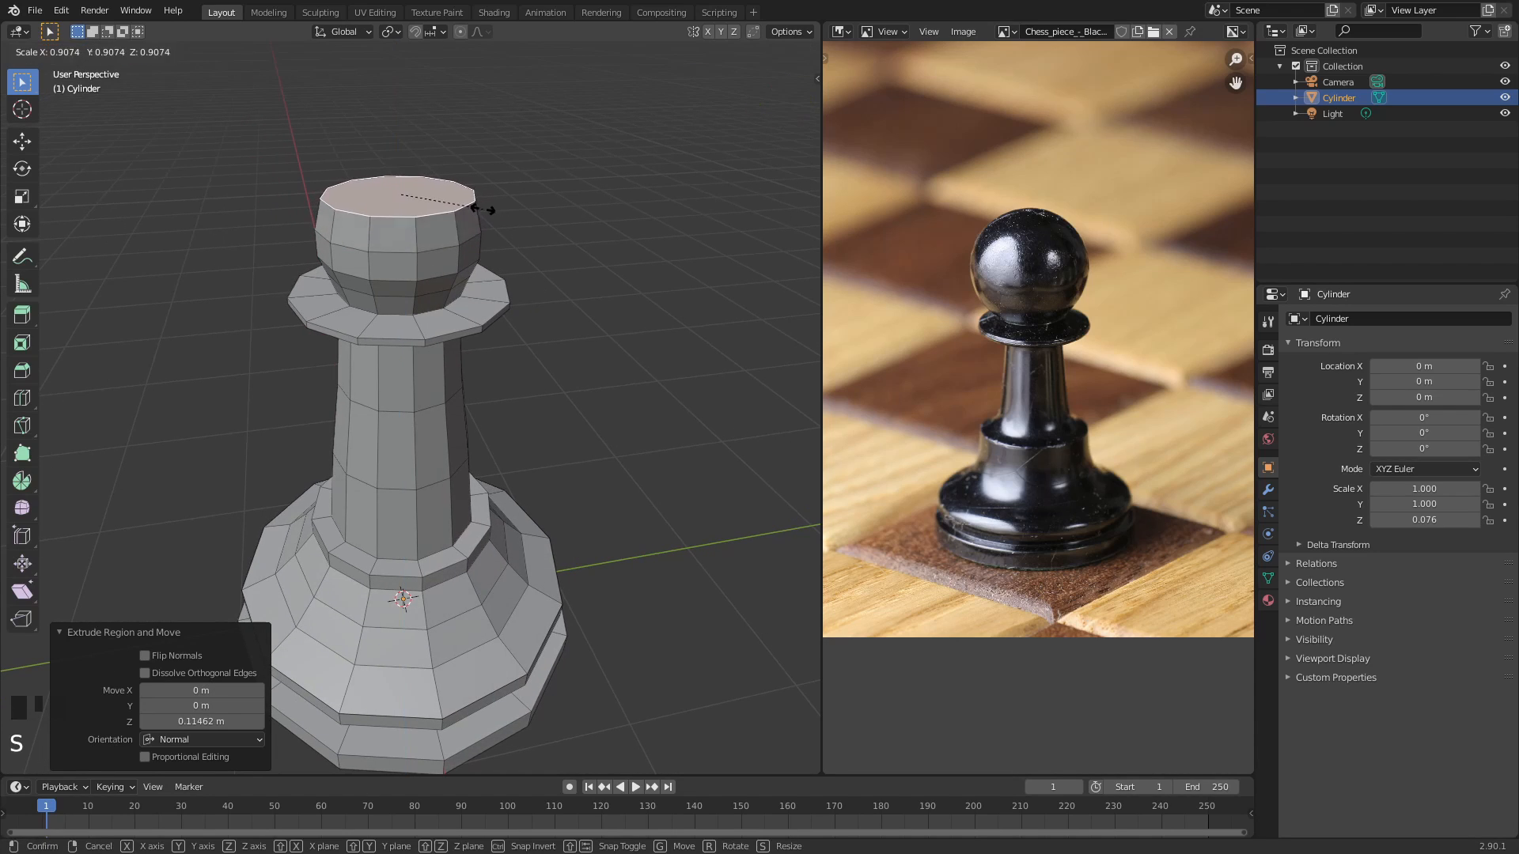
{"action": "left_click", "coordinate": [477, 210]}
{"action": "key", "text": "e"}
{"action": "left_click", "coordinate": [481, 212]}
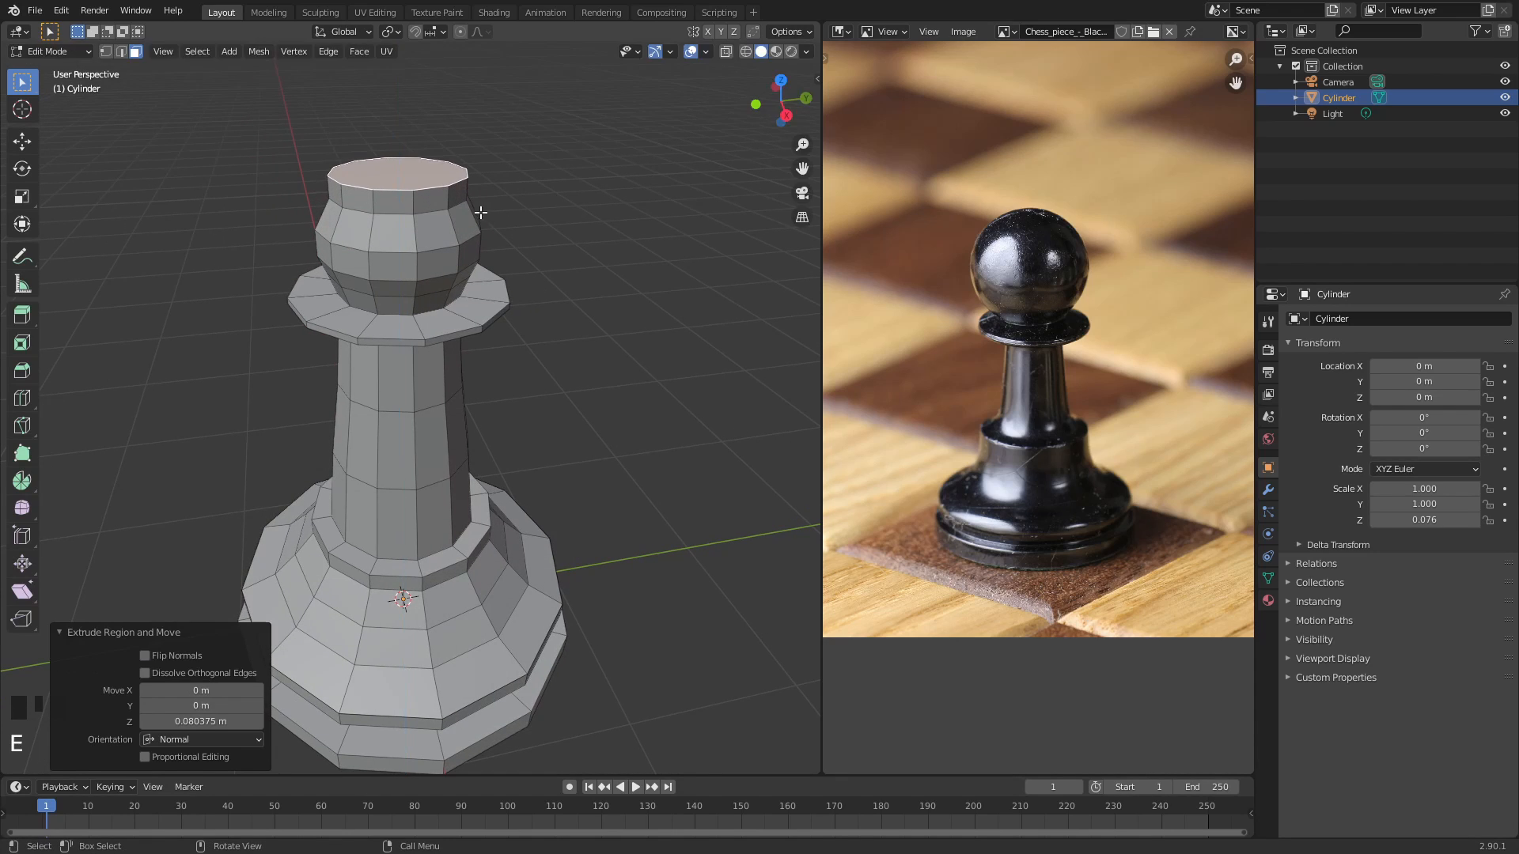
{"action": "key", "text": "s"}
{"action": "left_click", "coordinate": [452, 202]}
- Cap the round head by extruding its top face slightly and scaling it inward to about 0.605
{"action": "key", "text": "e"}
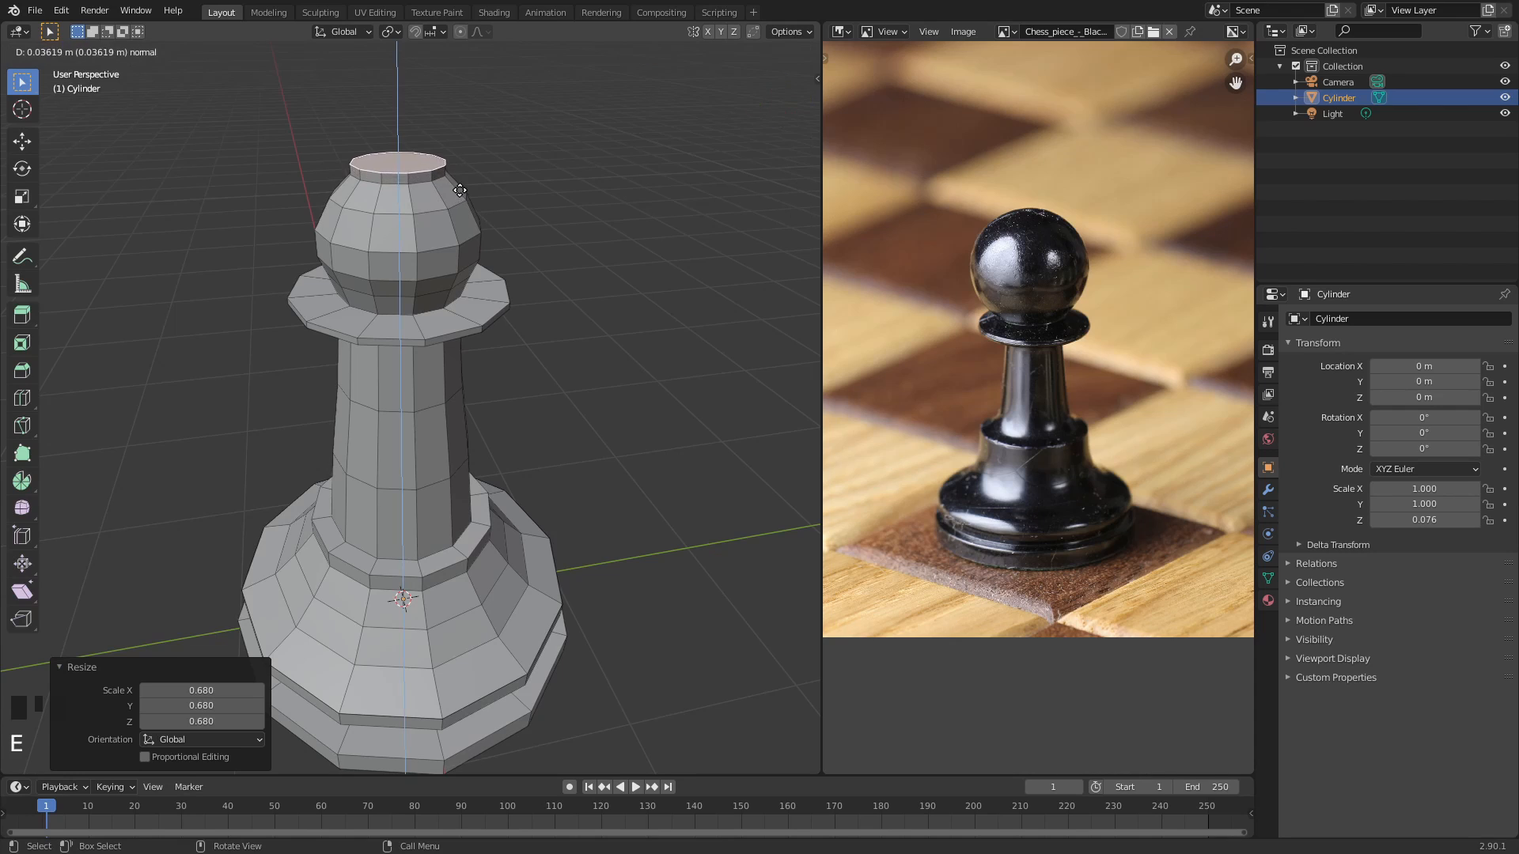
{"action": "left_click", "coordinate": [459, 190]}
{"action": "key", "text": "s"}
{"action": "left_click", "coordinate": [428, 187]}
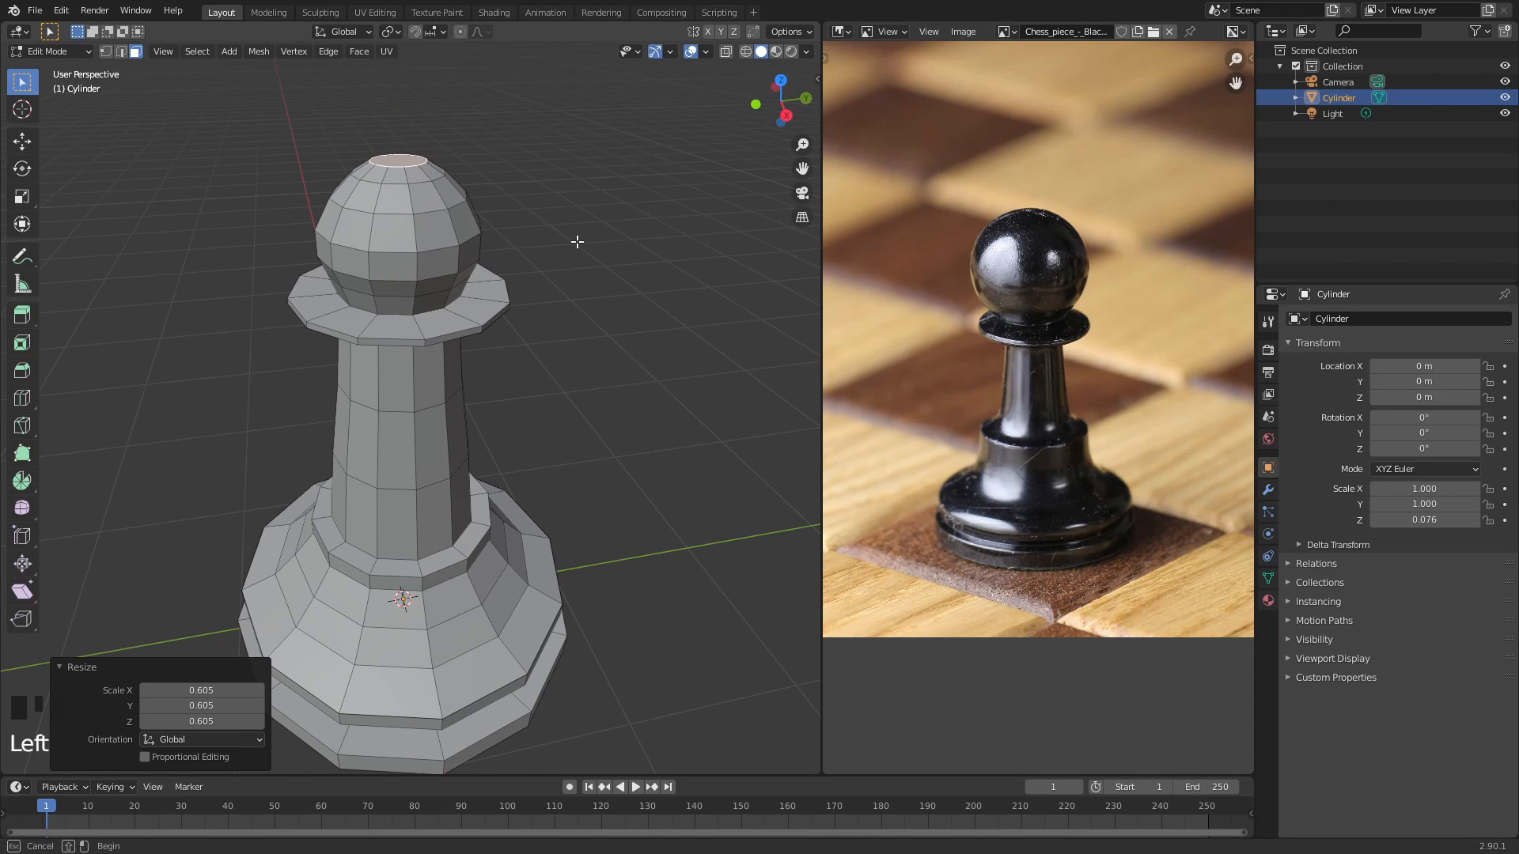
- Leave Edit Mode and apply Shade Smooth to the pawn
{"action": "middle_click_drag", "start_coordinate": [576, 241], "coordinate": [508, 321]}
{"action": "scroll", "coordinate": [507, 320], "scroll_direction": "down", "scroll_amount": 2}
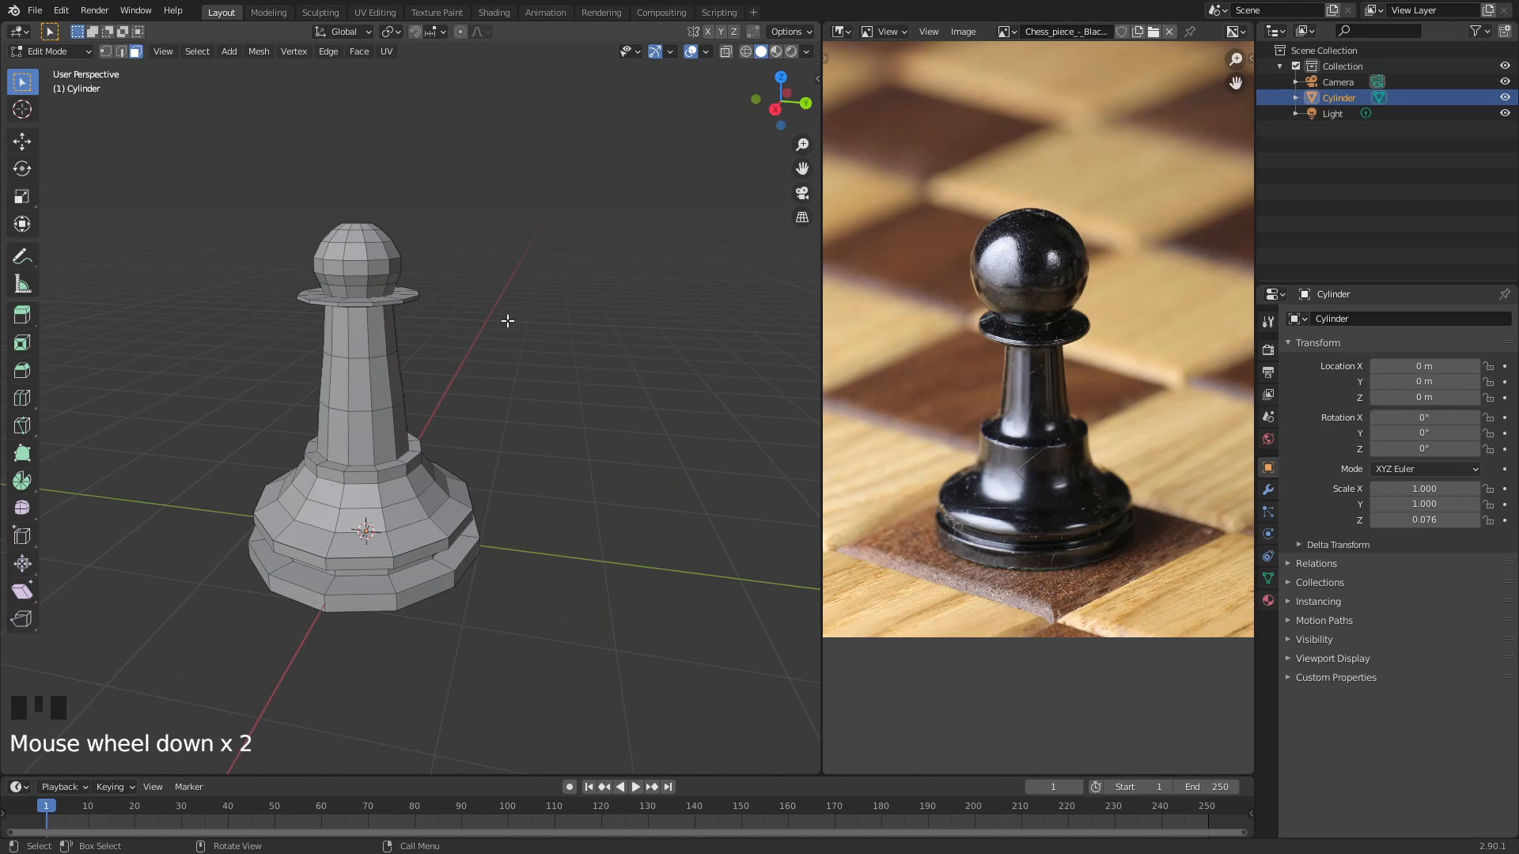
{"action": "key", "text": "Tab"}
{"action": "left_click", "coordinate": [606, 315]}
{"action": "middle_click_drag", "start_coordinate": [606, 315], "coordinate": [513, 359]}
{"action": "left_click", "coordinate": [515, 357]}
{"action": "right_click", "coordinate": [501, 335]}
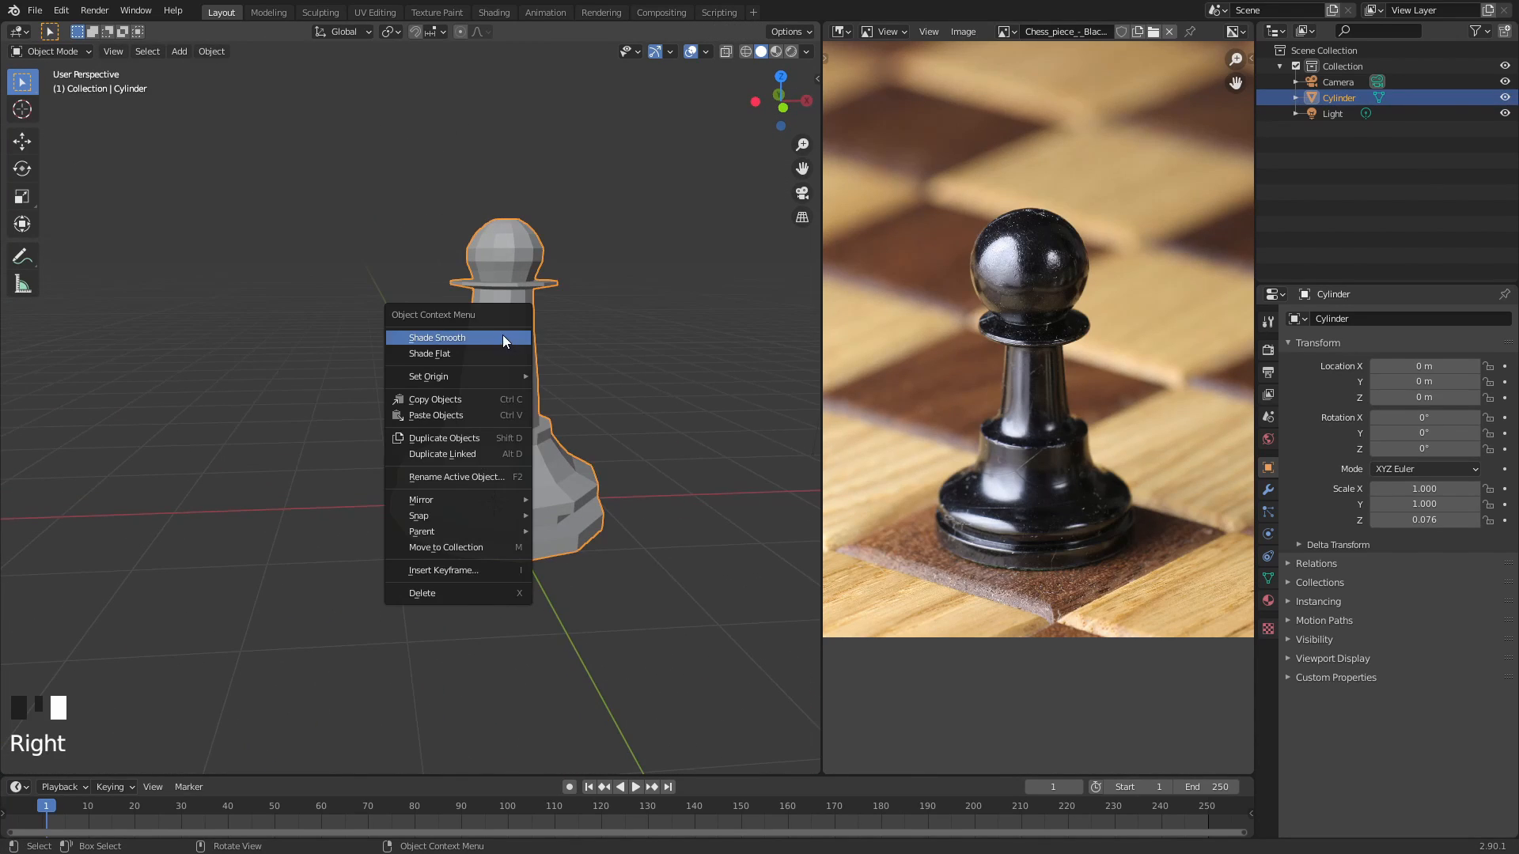
{"action": "left_click", "coordinate": [502, 335]}
{"action": "left_click", "coordinate": [671, 323]}
{"action": "middle_click_drag", "start_coordinate": [671, 323], "coordinate": [544, 292]}
- Undo the smooth shading and return to Edit Mode
{"action": "key", "text": "ctrl+z"}
{"action": "key", "text": "ctrl+z"}
{"action": "key", "text": "ctrl+z"}
{"action": "key", "text": "ctrl+z"}
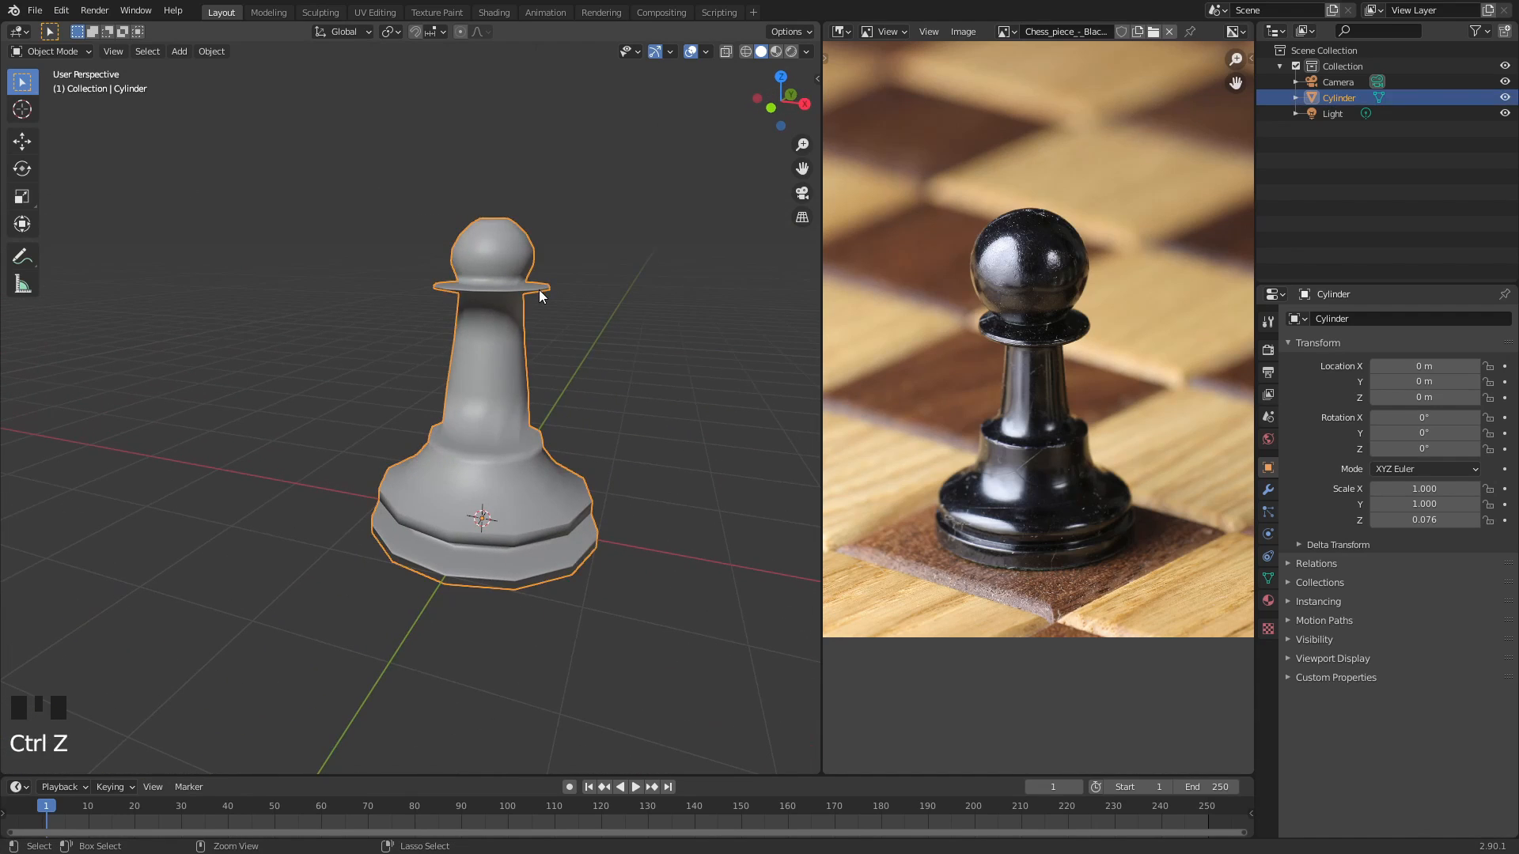
{"action": "key", "text": "ctrl+z"}
{"action": "key", "text": "ctrl+z"}
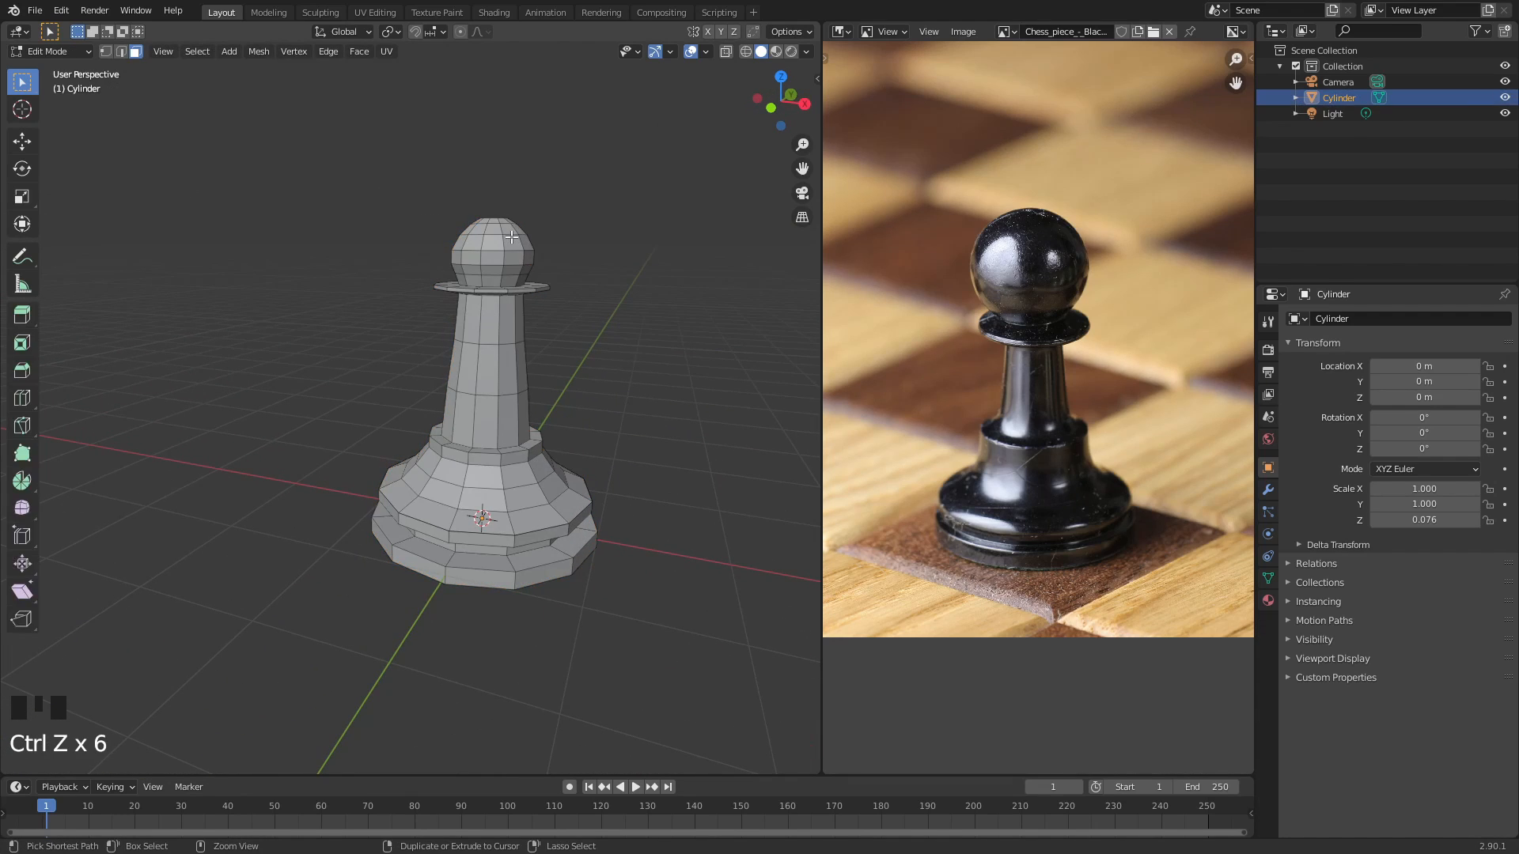
{"action": "middle_click_drag", "start_coordinate": [582, 235], "coordinate": [395, 420]}
{"action": "key", "text": "Tab"}
{"action": "left_click", "coordinate": [396, 420]}
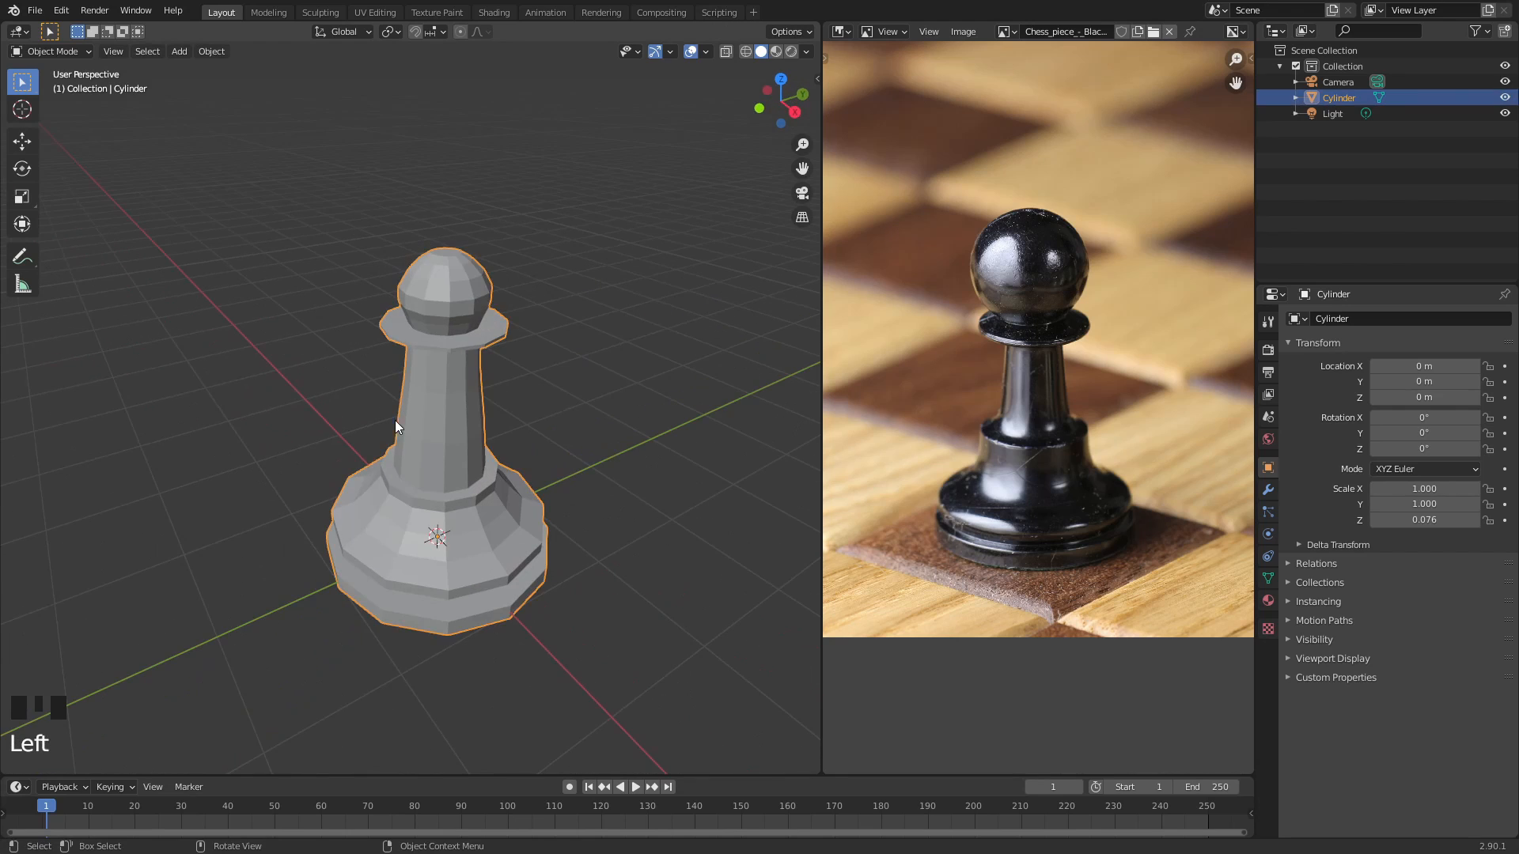
{"action": "key", "text": "Tab"}
{"action": "middle_click_drag", "start_coordinate": [522, 341], "coordinate": [442, 263]}
{"action": "middle_click_drag", "start_coordinate": [353, 252], "coordinate": [410, 252]}
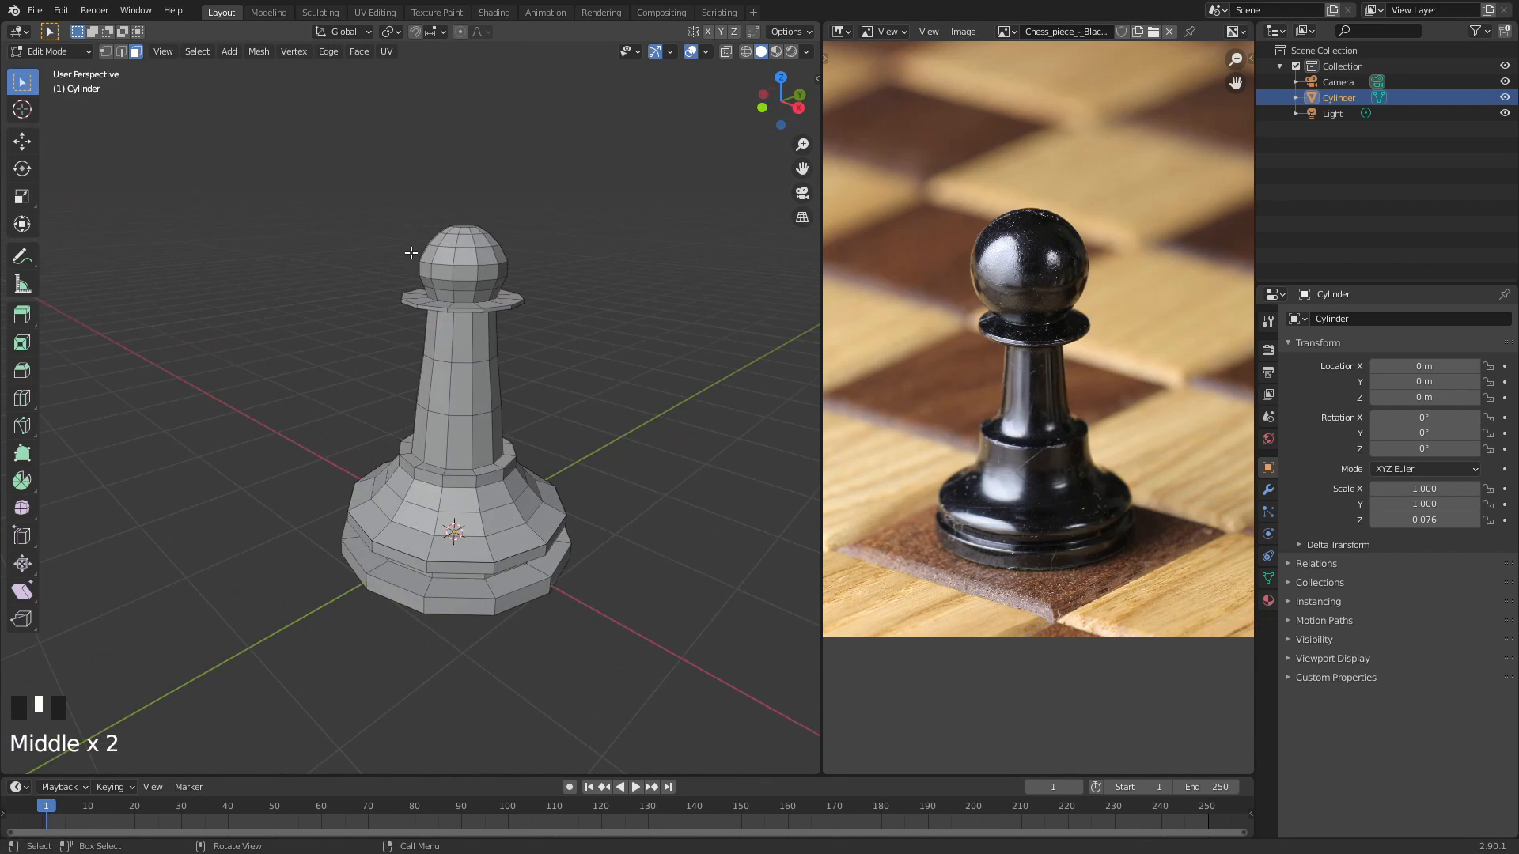
- Show the pawn's head in front orthographic view with X-ray on
{"action": "key", "text": "KP_1"}
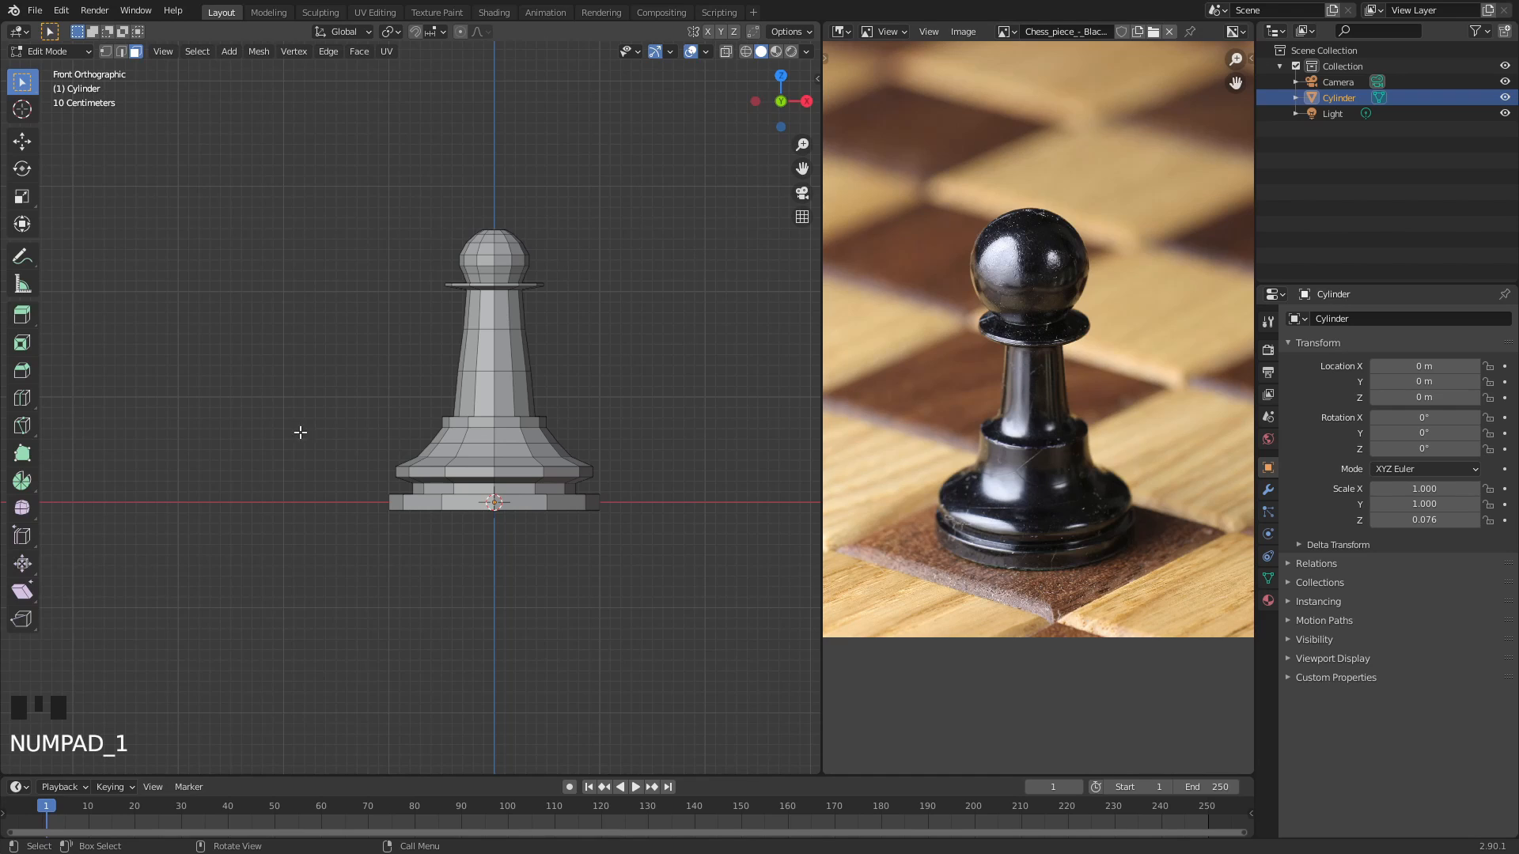
{"action": "scroll", "coordinate": [568, 215], "scroll_direction": "up", "scroll_amount": 5}
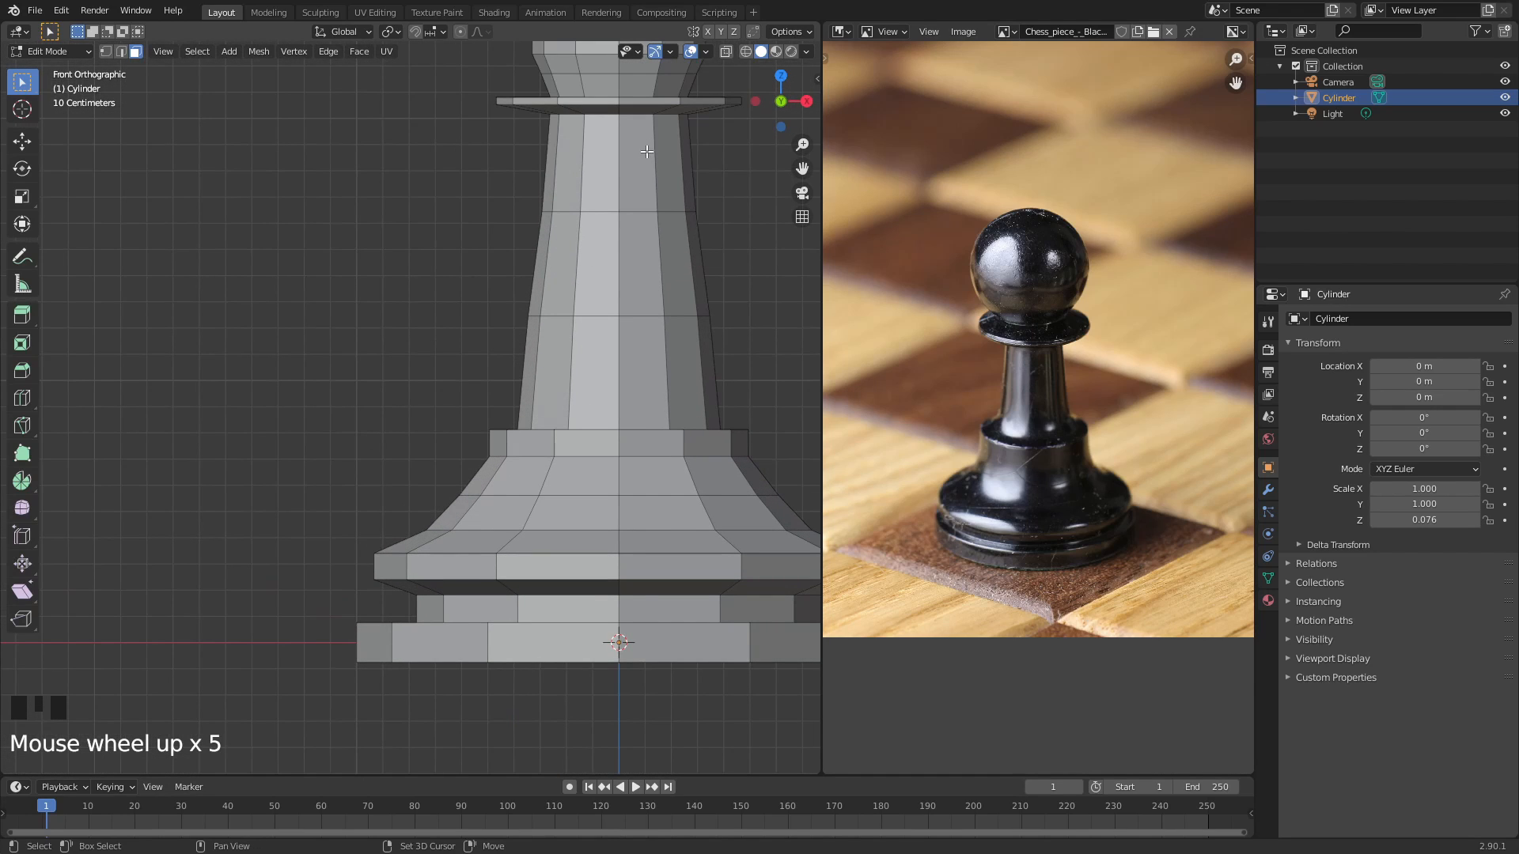
{"action": "middle_click_drag", "start_coordinate": [647, 151], "coordinate": [525, 235], "text": "shift"}
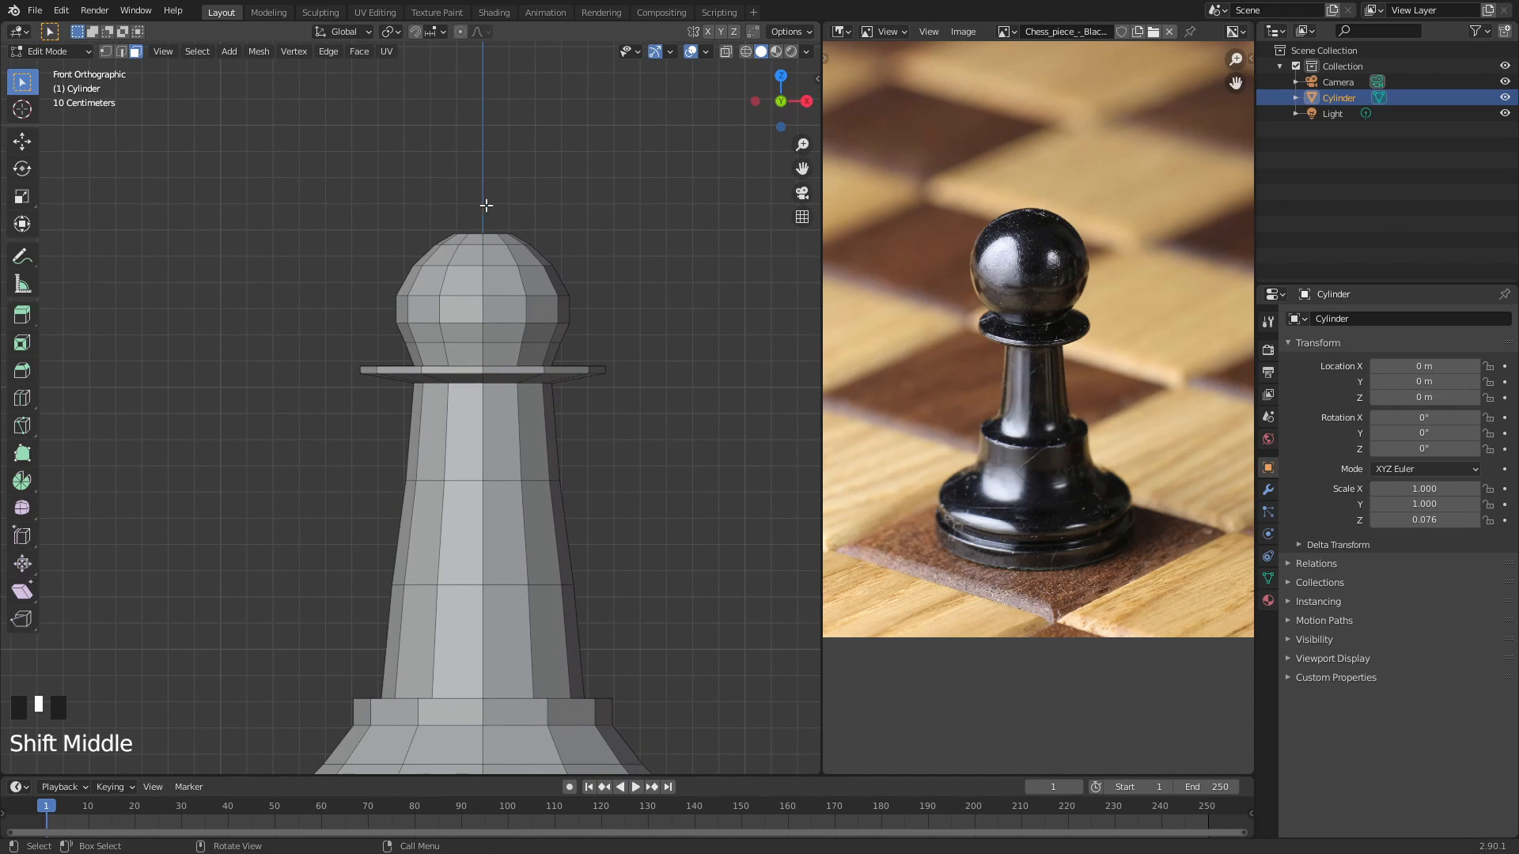
{"action": "left_click", "coordinate": [727, 52]}
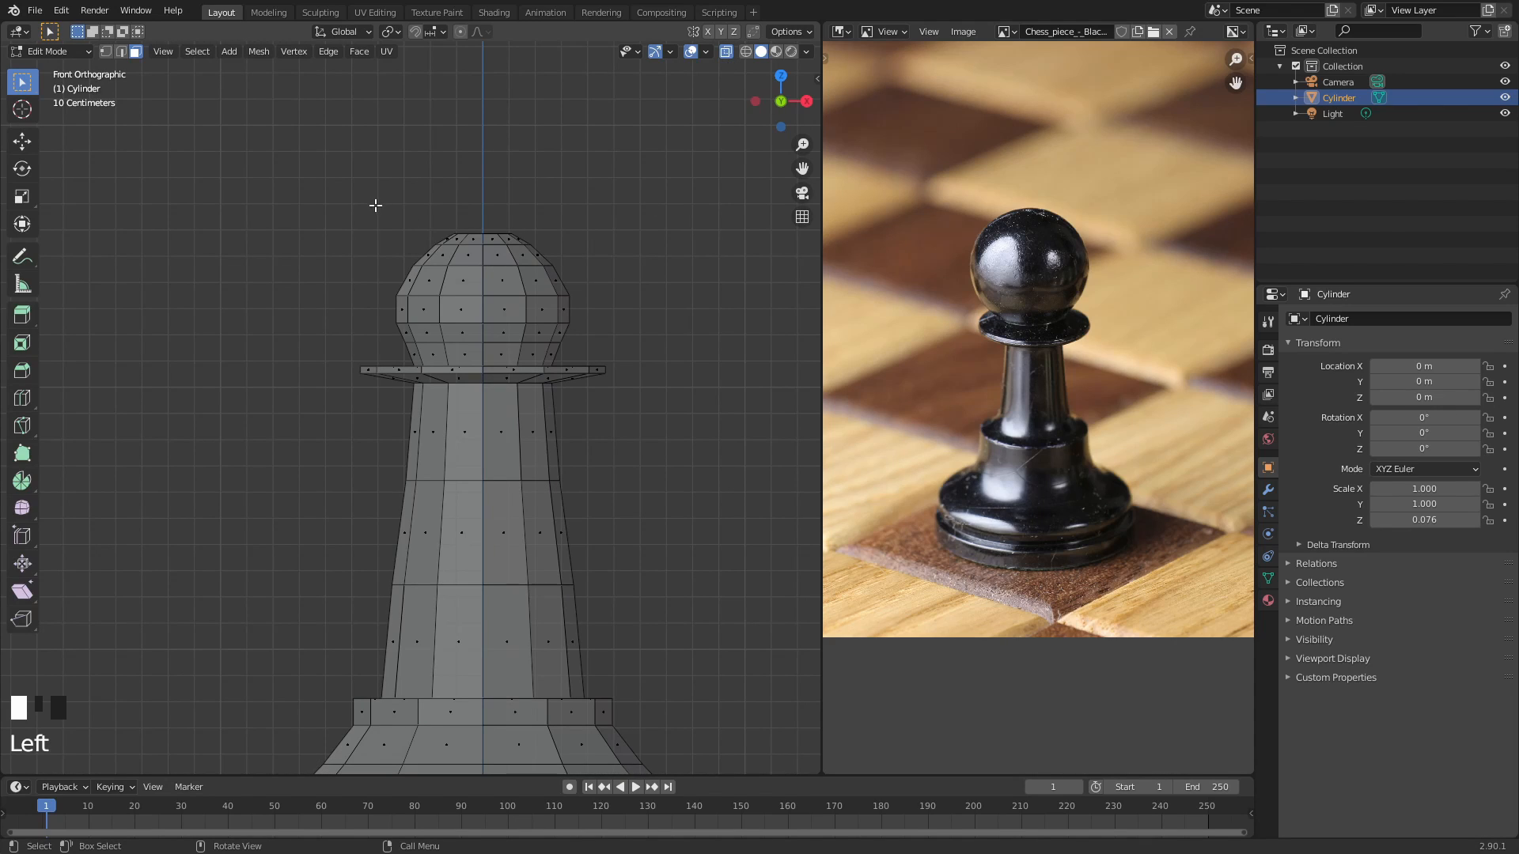
{"action": "left_click_drag", "start_coordinate": [317, 185], "coordinate": [625, 361]}
{"action": "key", "text": "s"}
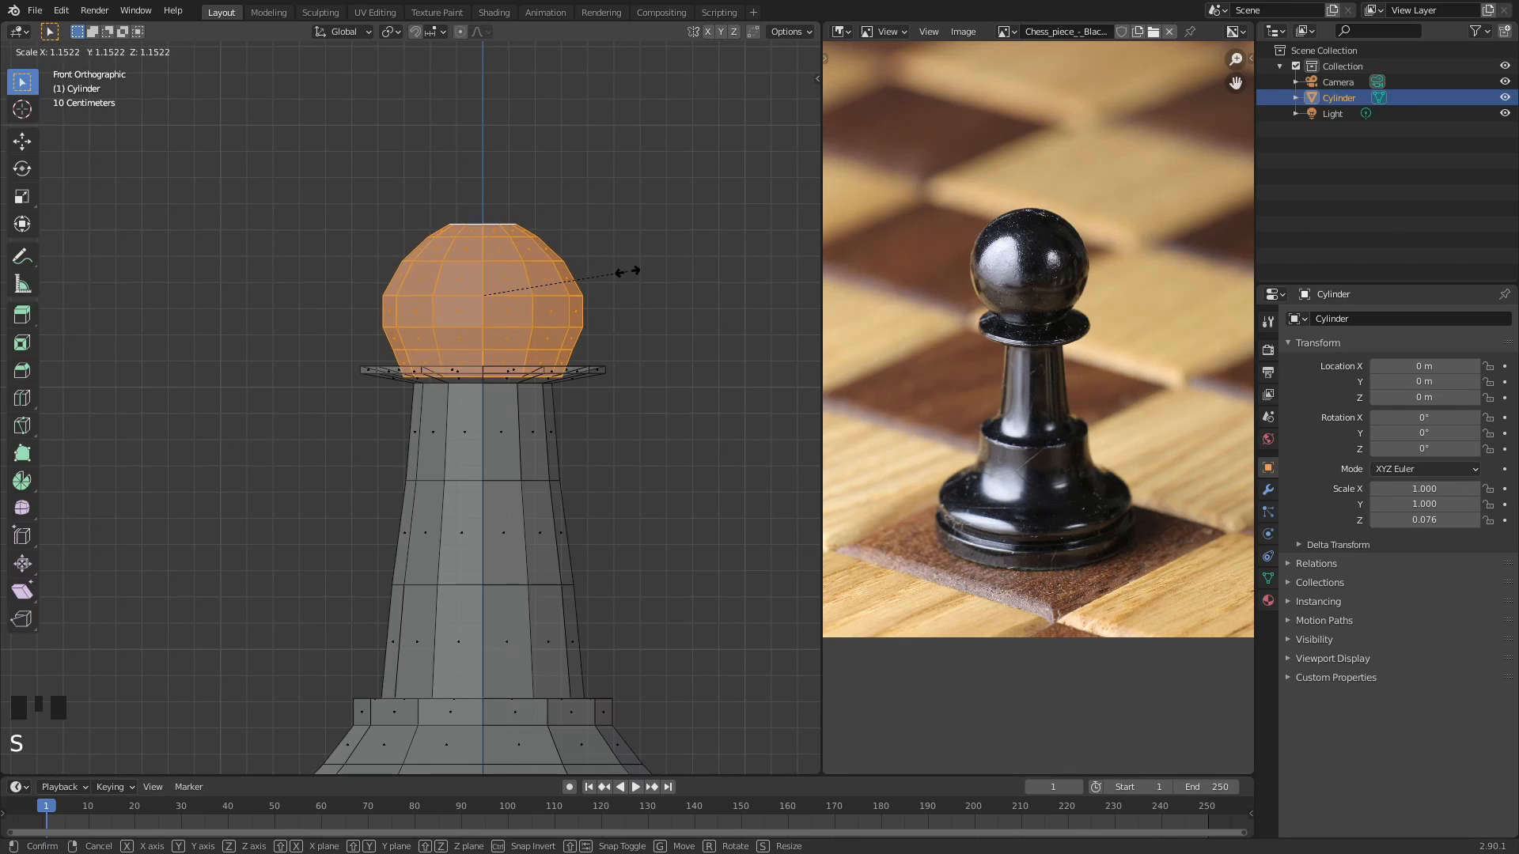
{"action": "right_click", "coordinate": [608, 270]}
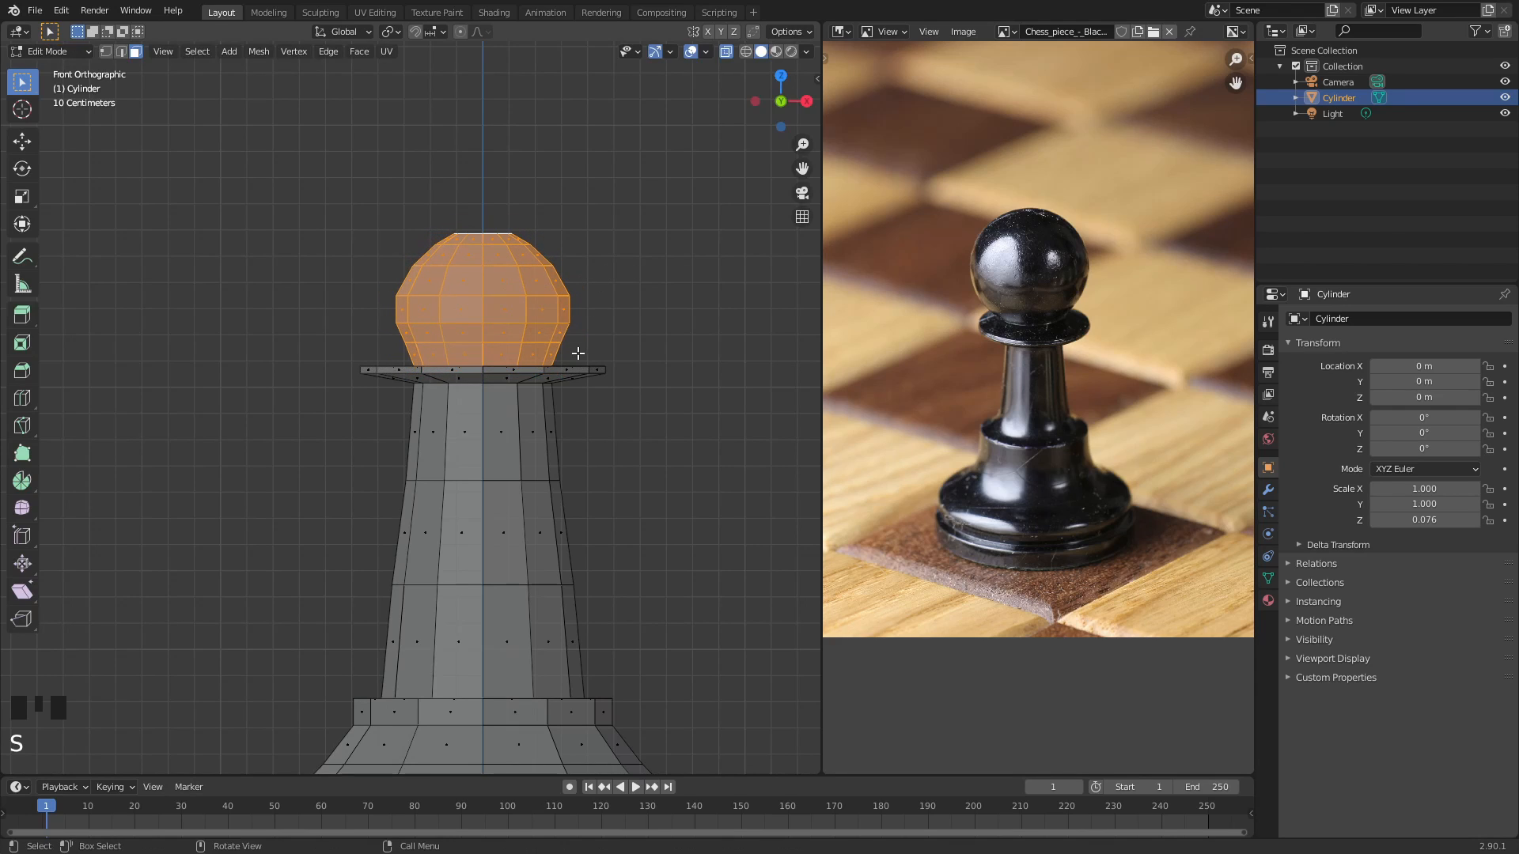
{"action": "double_click", "coordinate": [612, 333]}
- Select the head's faces except its lowest ring and enlarge them uniformly to about 1.209
{"action": "left_click_drag", "start_coordinate": [292, 180], "coordinate": [607, 338]}
{"action": "key", "text": "s"}
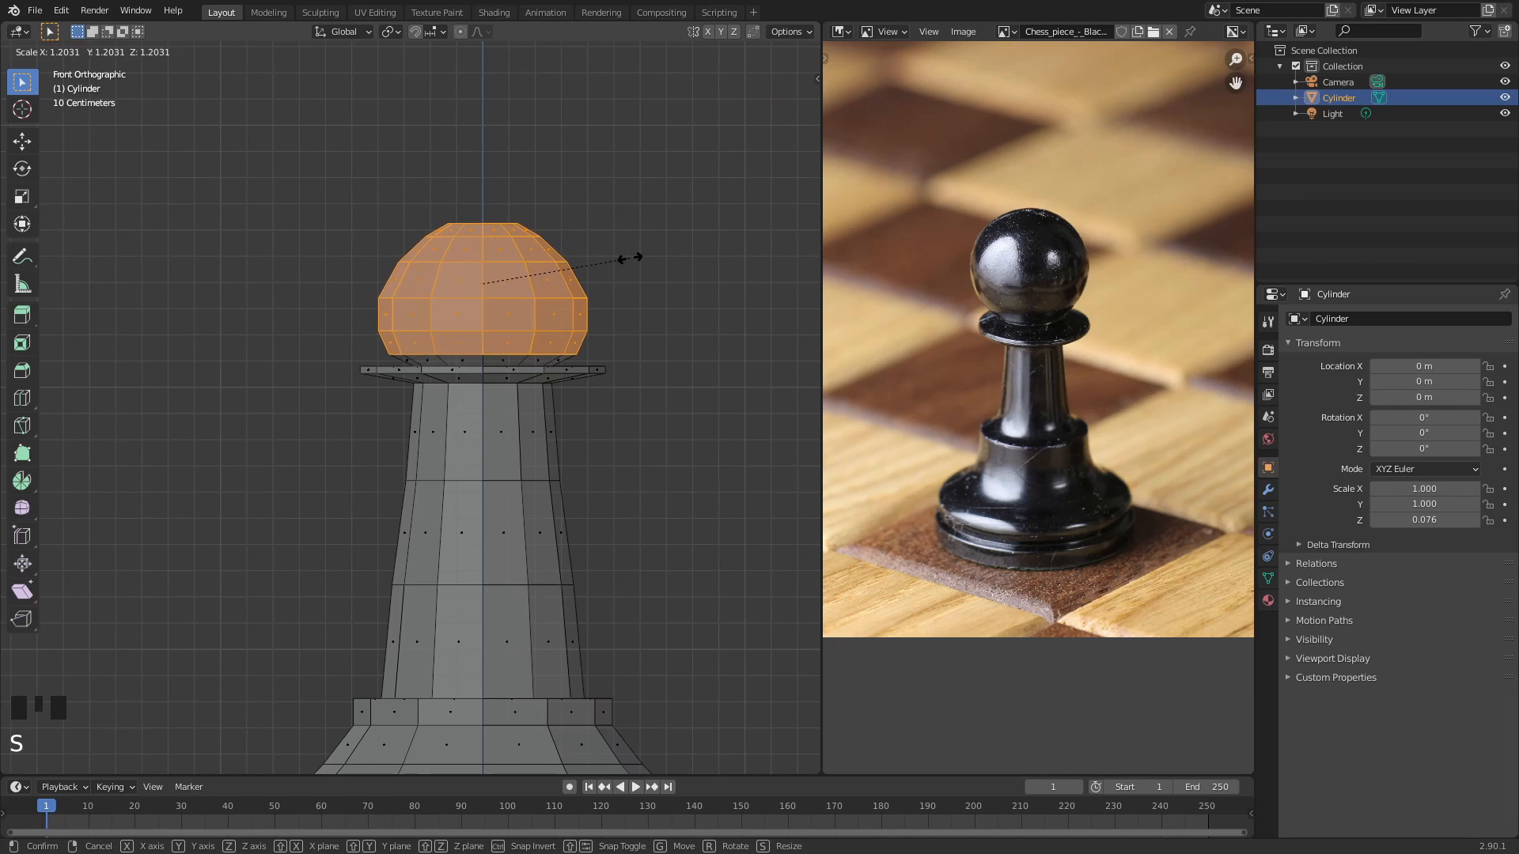
{"action": "left_click", "coordinate": [630, 259]}
- Box-select the pawn head's faces with X-ray on, first the whole head and again only its upper rings from an angled view
{"action": "scroll", "coordinate": [511, 326], "scroll_direction": "up", "scroll_amount": 3}
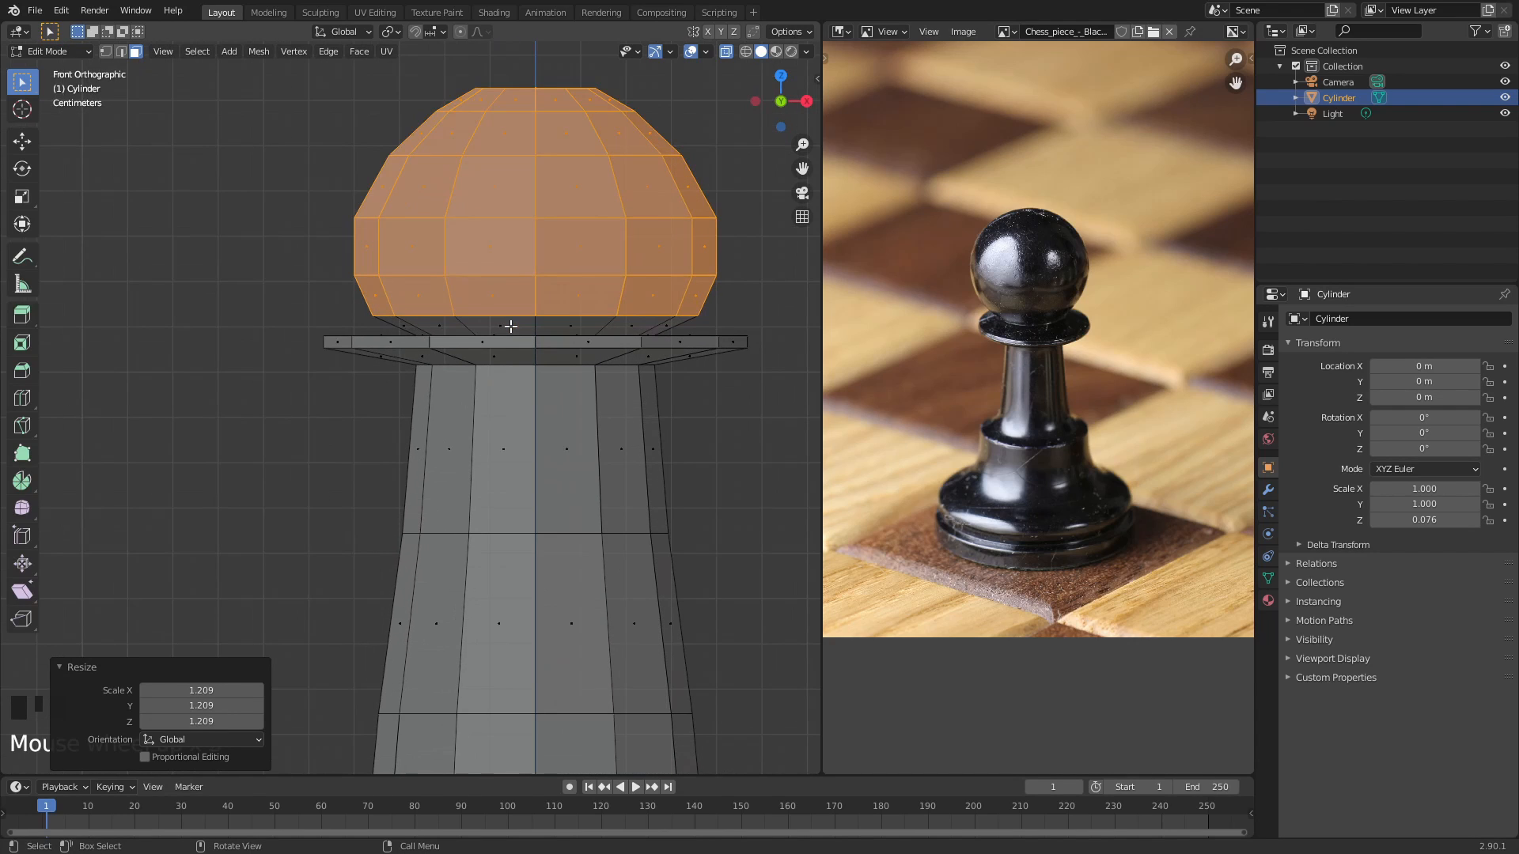
{"action": "scroll", "coordinate": [511, 325], "scroll_direction": "down", "scroll_amount": 2}
{"action": "left_click", "coordinate": [256, 144]}
{"action": "left_click_drag", "start_coordinate": [255, 144], "coordinate": [672, 331]}
{"action": "middle_click_drag", "start_coordinate": [244, 288], "coordinate": [271, 247]}
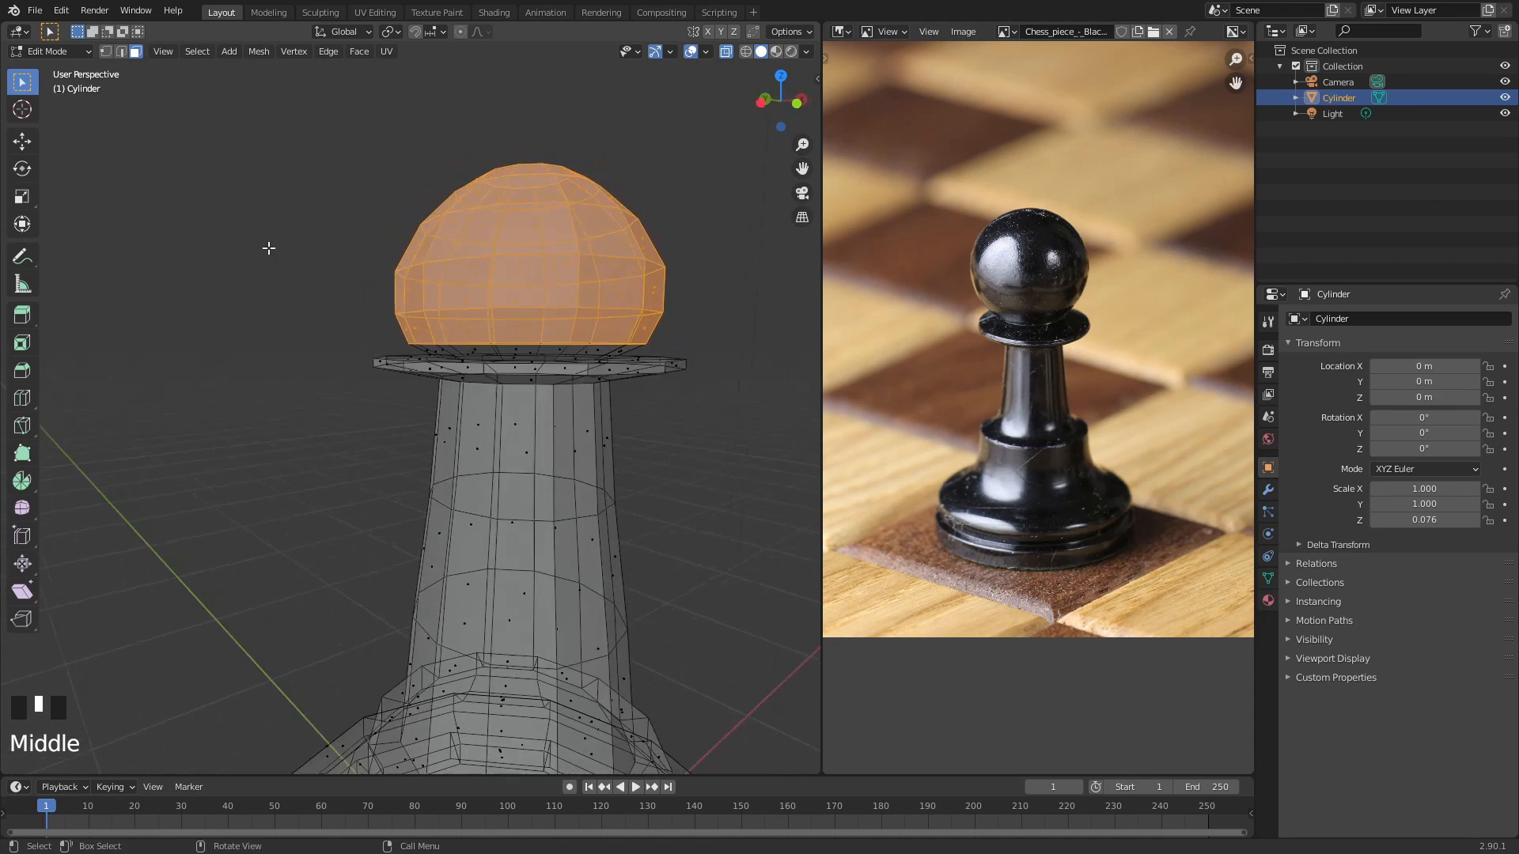
{"action": "left_click", "coordinate": [351, 276]}
{"action": "middle_click_drag", "start_coordinate": [351, 276], "coordinate": [359, 166]}
{"action": "left_click_drag", "start_coordinate": [369, 163], "coordinate": [706, 289]}
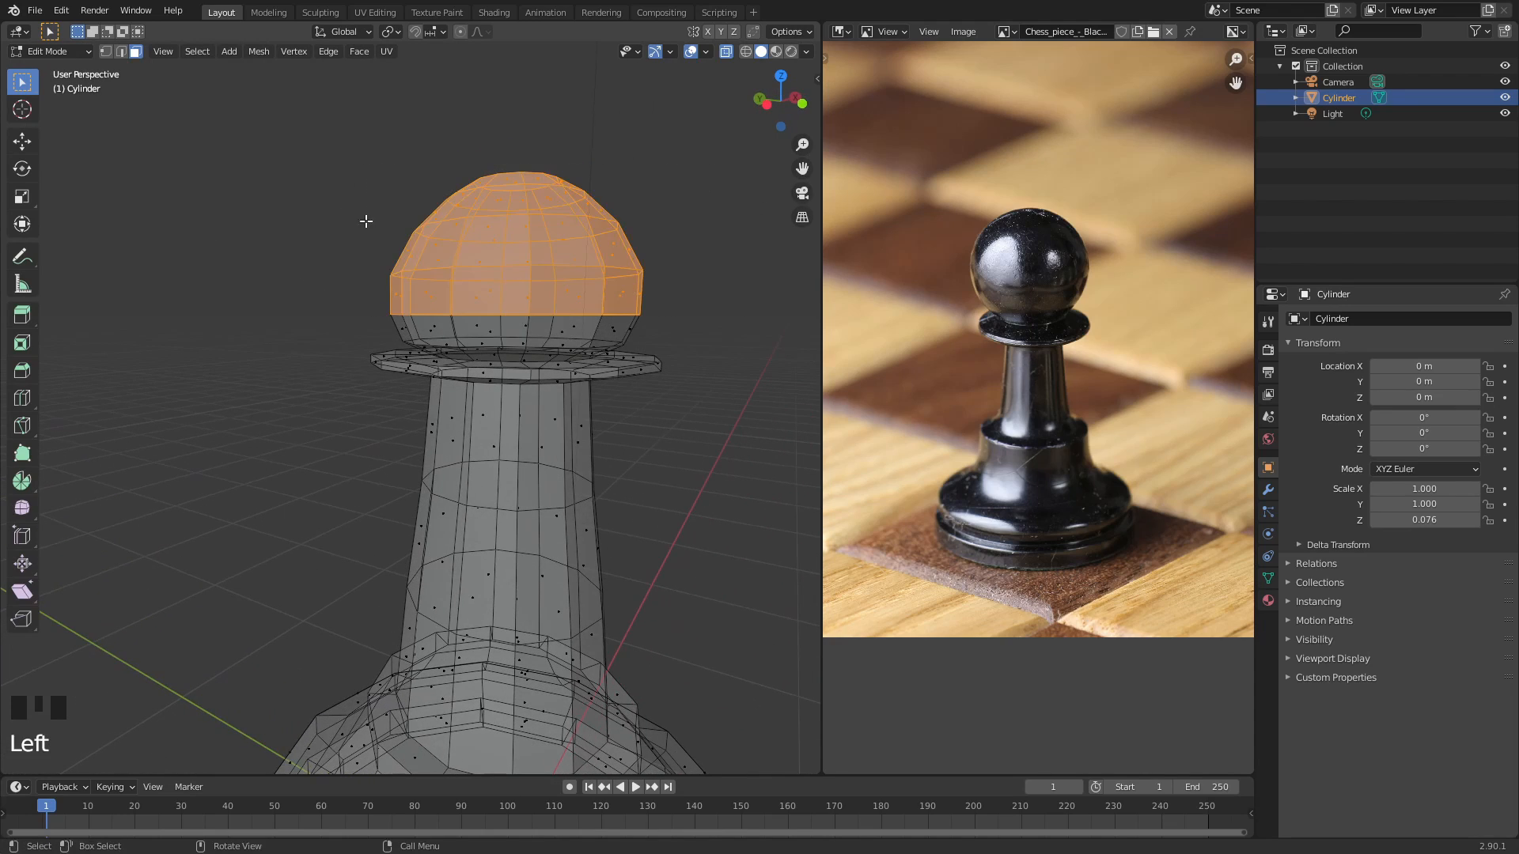
- Try box-selecting the head's upper faces with X-ray off, check the far side, clear the selection and re-enable X-ray
{"action": "middle_click_drag", "start_coordinate": [366, 220], "coordinate": [629, 110]}
{"action": "left_click", "coordinate": [726, 53]}
{"action": "left_click", "coordinate": [672, 267]}
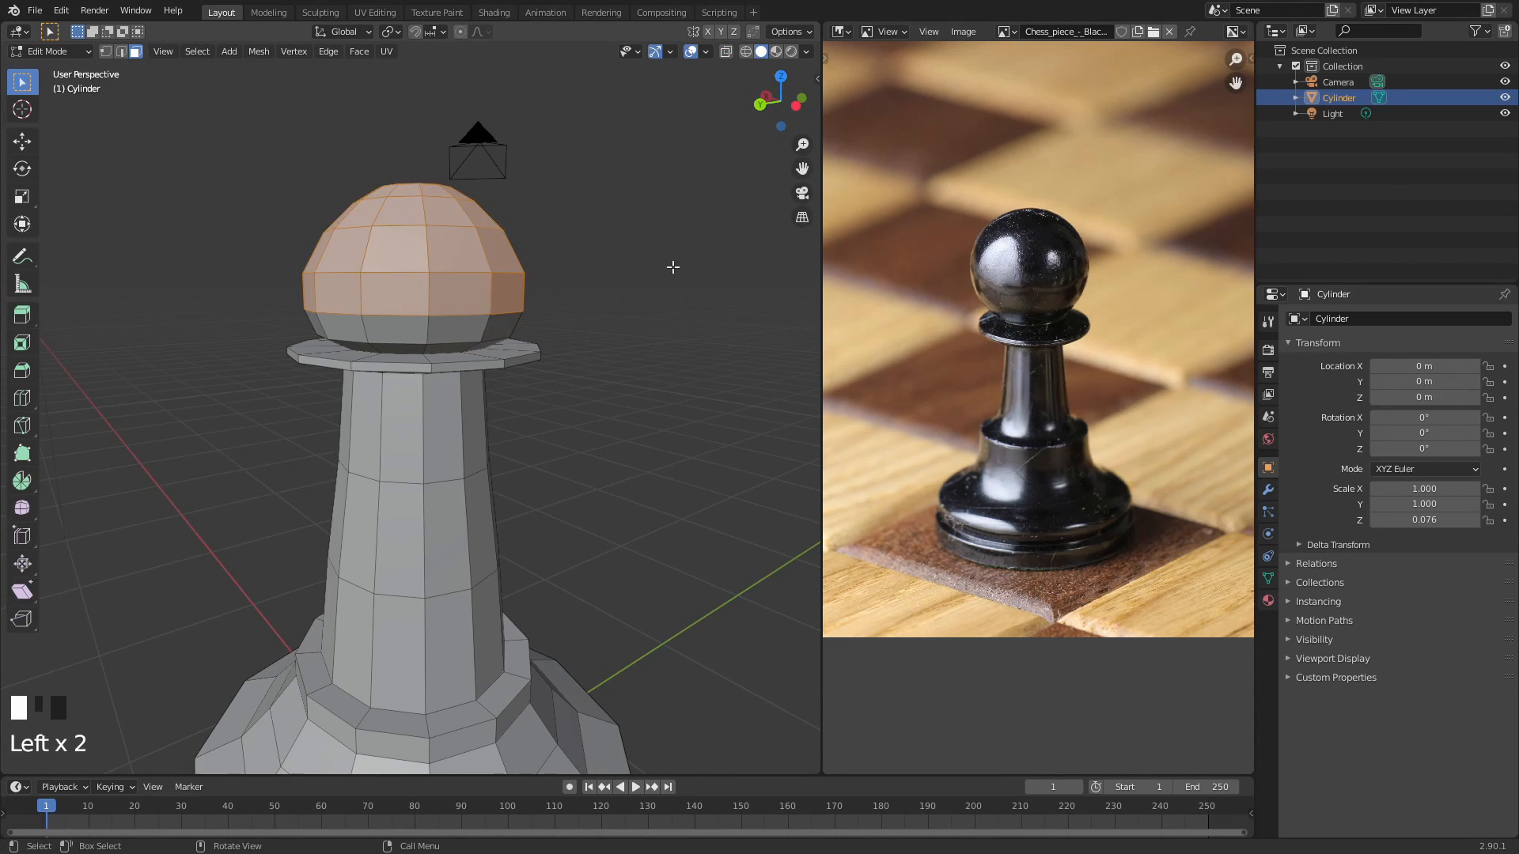
{"action": "left_click_drag", "start_coordinate": [145, 117], "coordinate": [536, 287]}
{"action": "middle_click_drag", "start_coordinate": [186, 234], "coordinate": [610, 164]}
{"action": "left_click", "coordinate": [708, 377]}
{"action": "left_click", "coordinate": [667, 254]}
{"action": "left_click", "coordinate": [726, 52]}
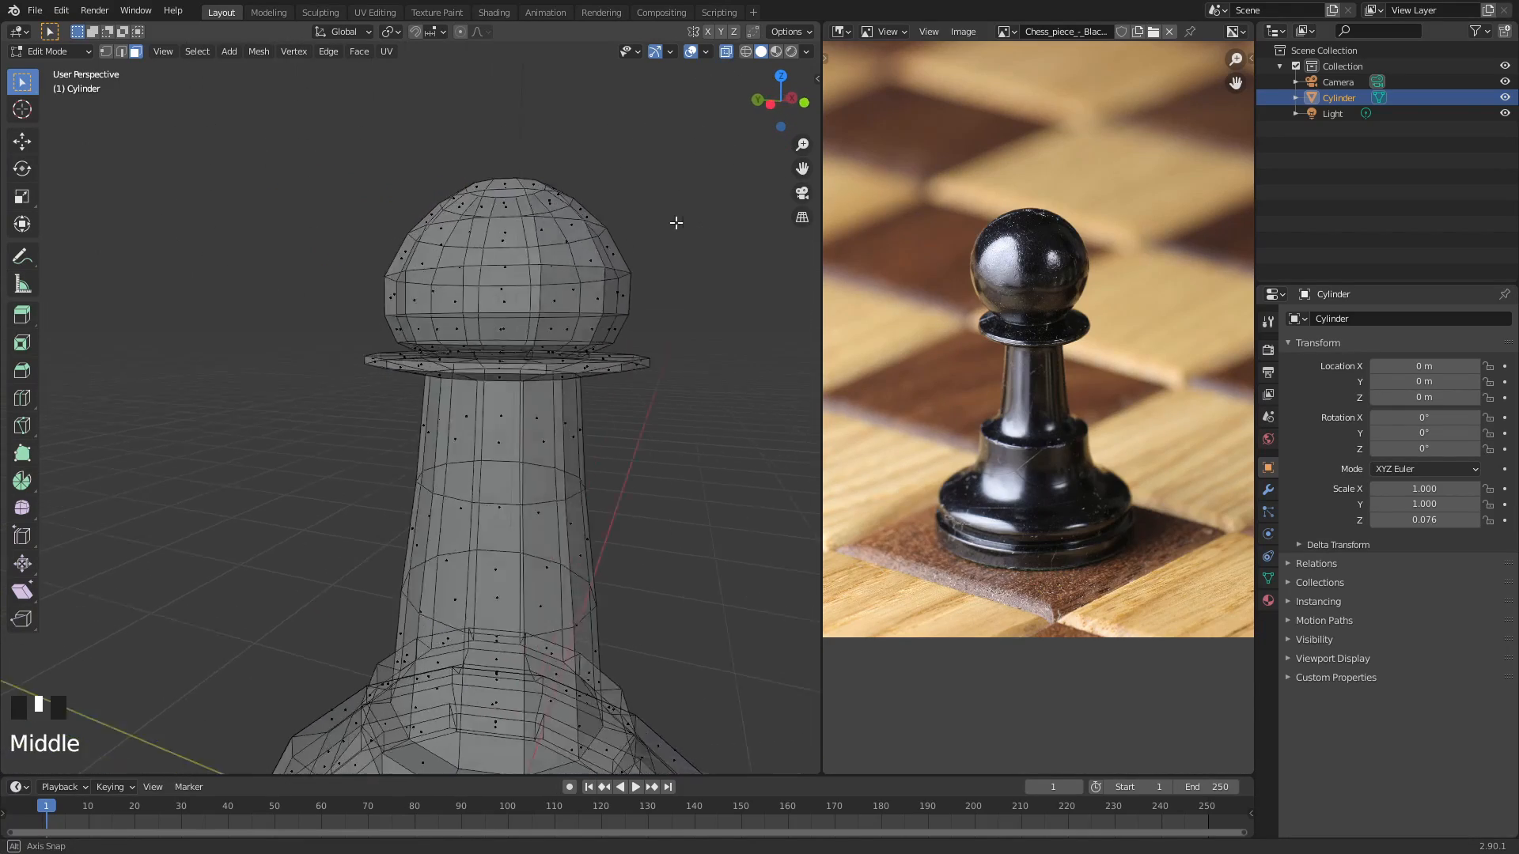
- Turn X-ray off after checking the pawn from the front, and return to Object Mode with nothing selected
{"action": "middle_click_drag", "start_coordinate": [678, 224], "coordinate": [601, 261]}
{"action": "scroll", "coordinate": [553, 333], "scroll_direction": "down", "scroll_amount": 4}
{"action": "middle_click_drag", "start_coordinate": [553, 332], "coordinate": [545, 337]}
{"action": "key", "text": "KP_1"}
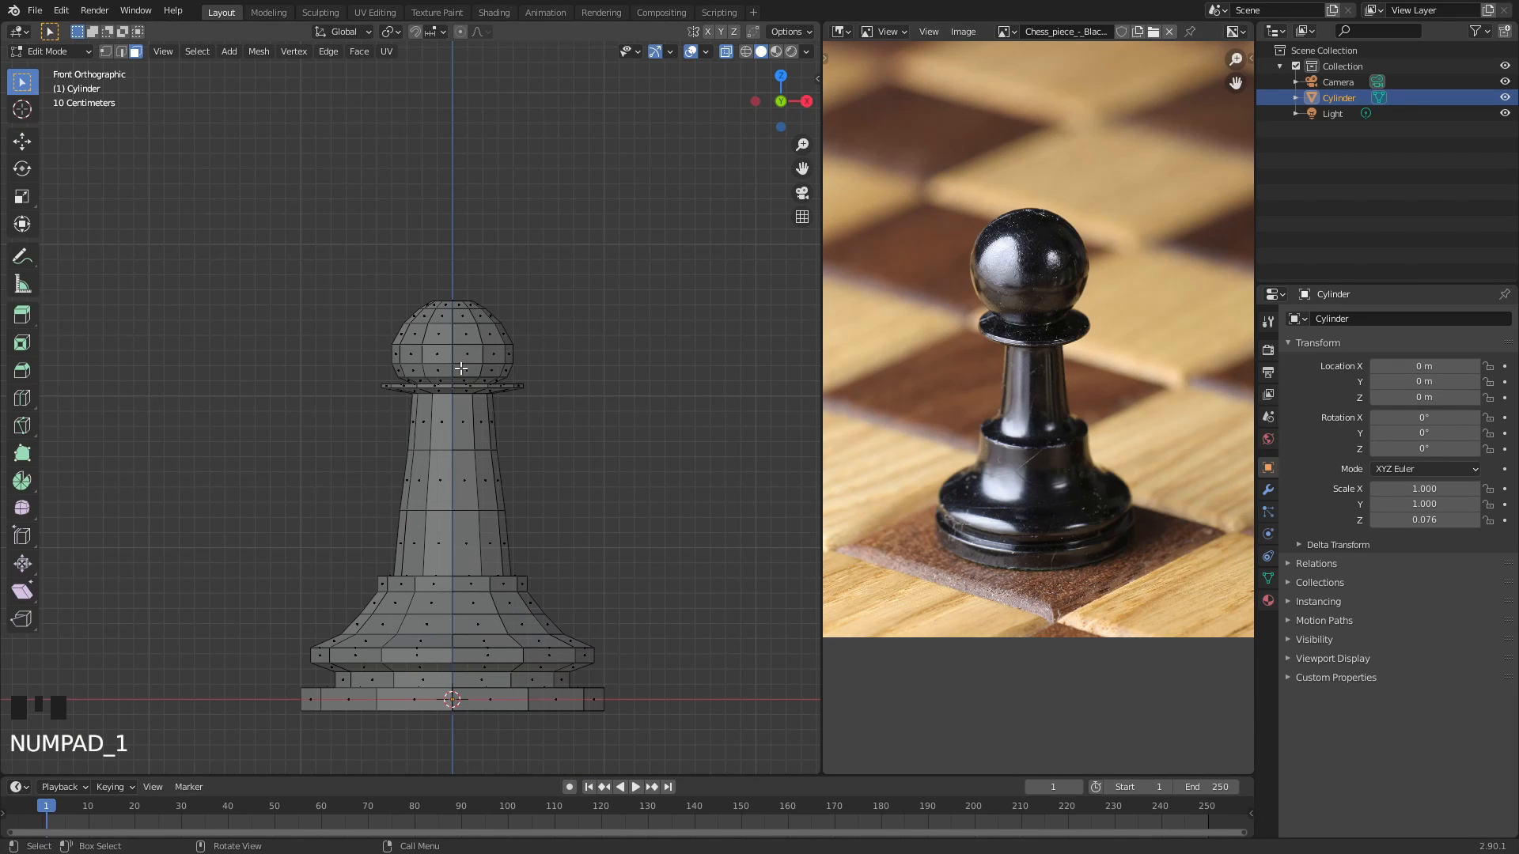
{"action": "scroll", "coordinate": [588, 352], "scroll_direction": "up", "scroll_amount": 3}
{"action": "middle_click_drag", "start_coordinate": [492, 272], "coordinate": [609, 348], "text": "shift"}
{"action": "scroll", "coordinate": [445, 361], "scroll_direction": "up", "scroll_amount": 2}
{"action": "scroll", "coordinate": [626, 382], "scroll_direction": "down", "scroll_amount": 3}
{"action": "key", "text": "alt+z"}
{"action": "middle_click_drag", "start_coordinate": [546, 388], "coordinate": [523, 372], "text": "shift"}
{"action": "middle_click_drag", "start_coordinate": [522, 372], "coordinate": [502, 225], "text": "shift"}
{"action": "key", "text": "Tab"}
{"action": "left_click", "coordinate": [576, 302]}
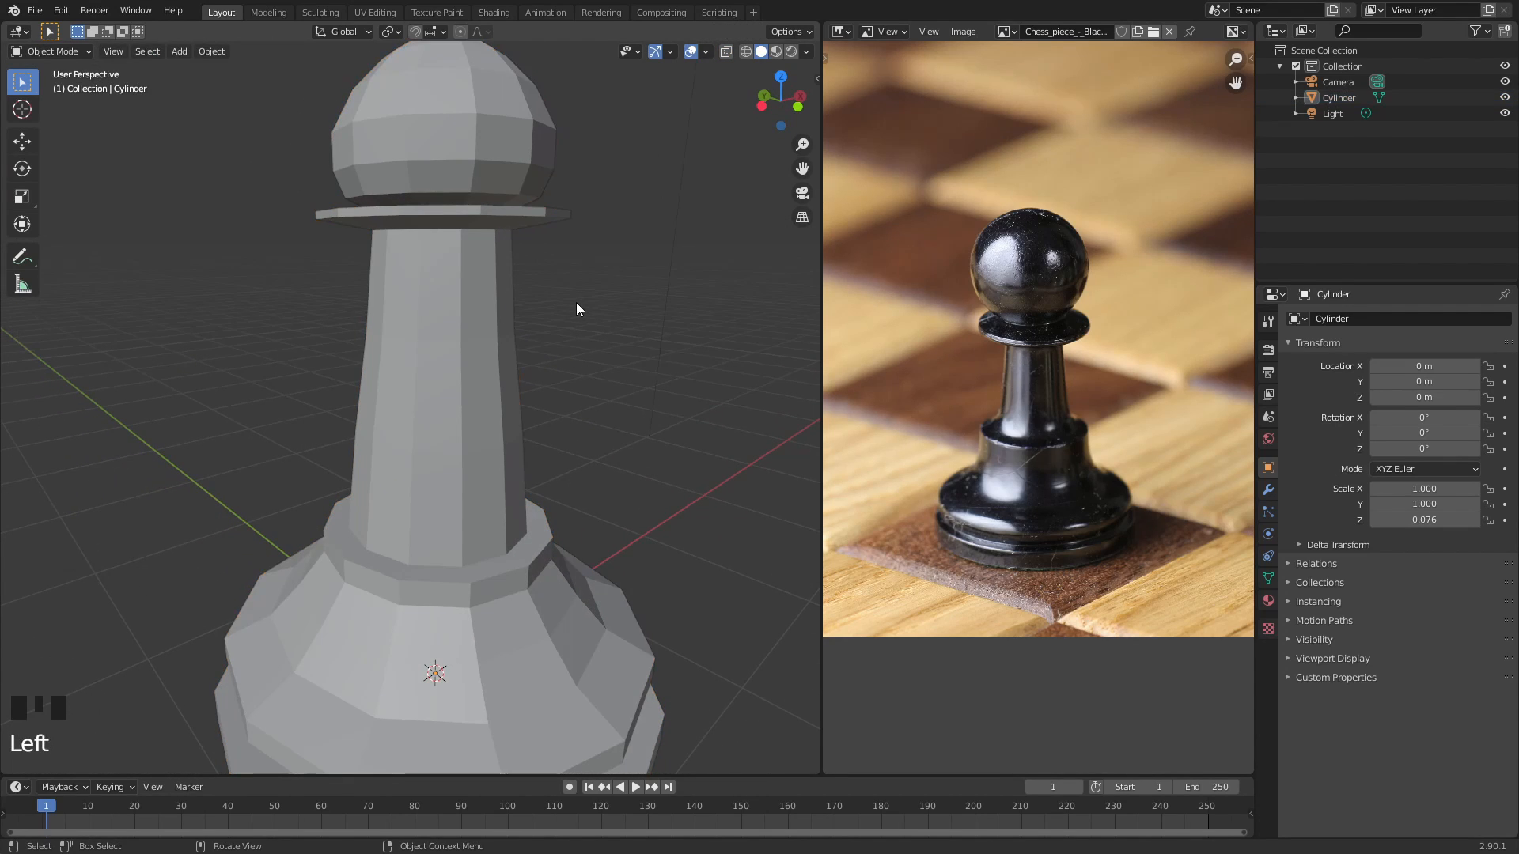
- Apply Shade Smooth to the pawn and view it deselected
{"action": "scroll", "coordinate": [448, 317], "scroll_direction": "down", "scroll_amount": 2}
{"action": "left_click", "coordinate": [447, 395]}
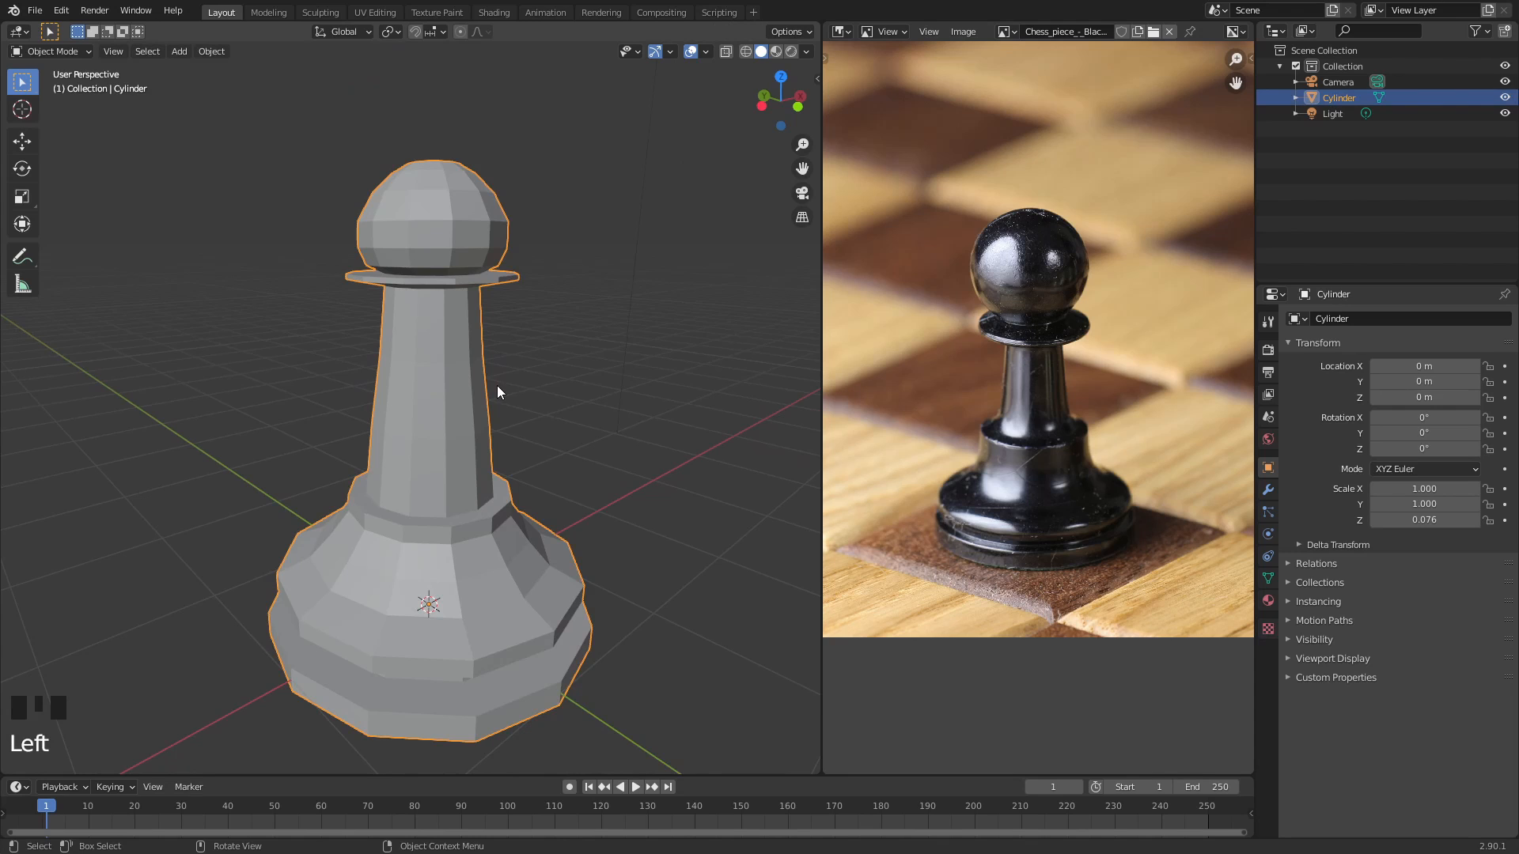
{"action": "middle_click_drag", "start_coordinate": [515, 353], "coordinate": [399, 390]}
{"action": "right_click", "coordinate": [408, 393]}
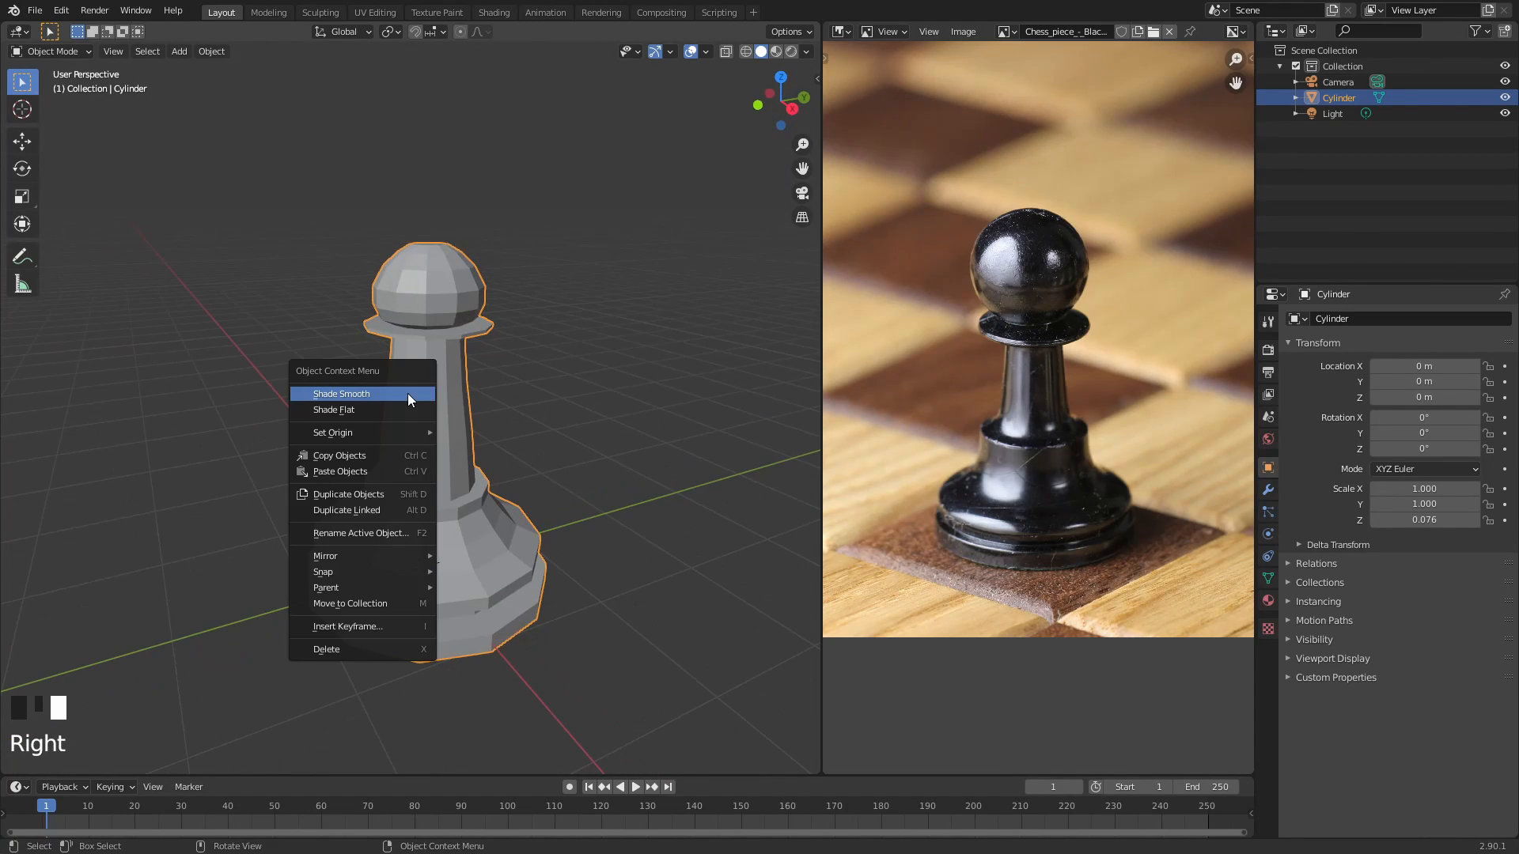
{"action": "left_click", "coordinate": [408, 393]}
{"action": "left_click", "coordinate": [538, 376]}
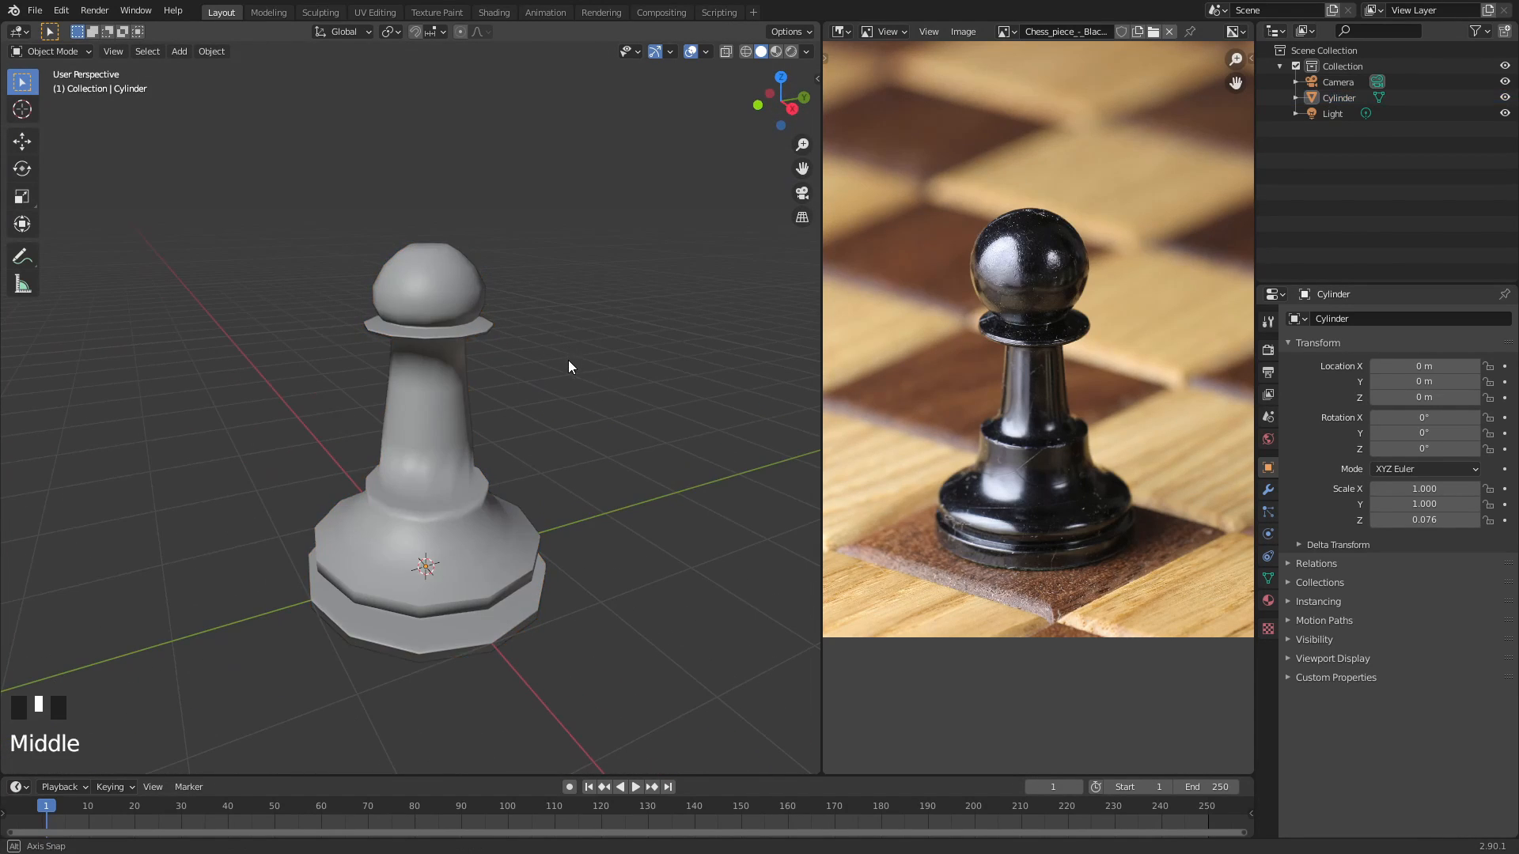
{"action": "middle_click_drag", "start_coordinate": [568, 359], "coordinate": [639, 351]}
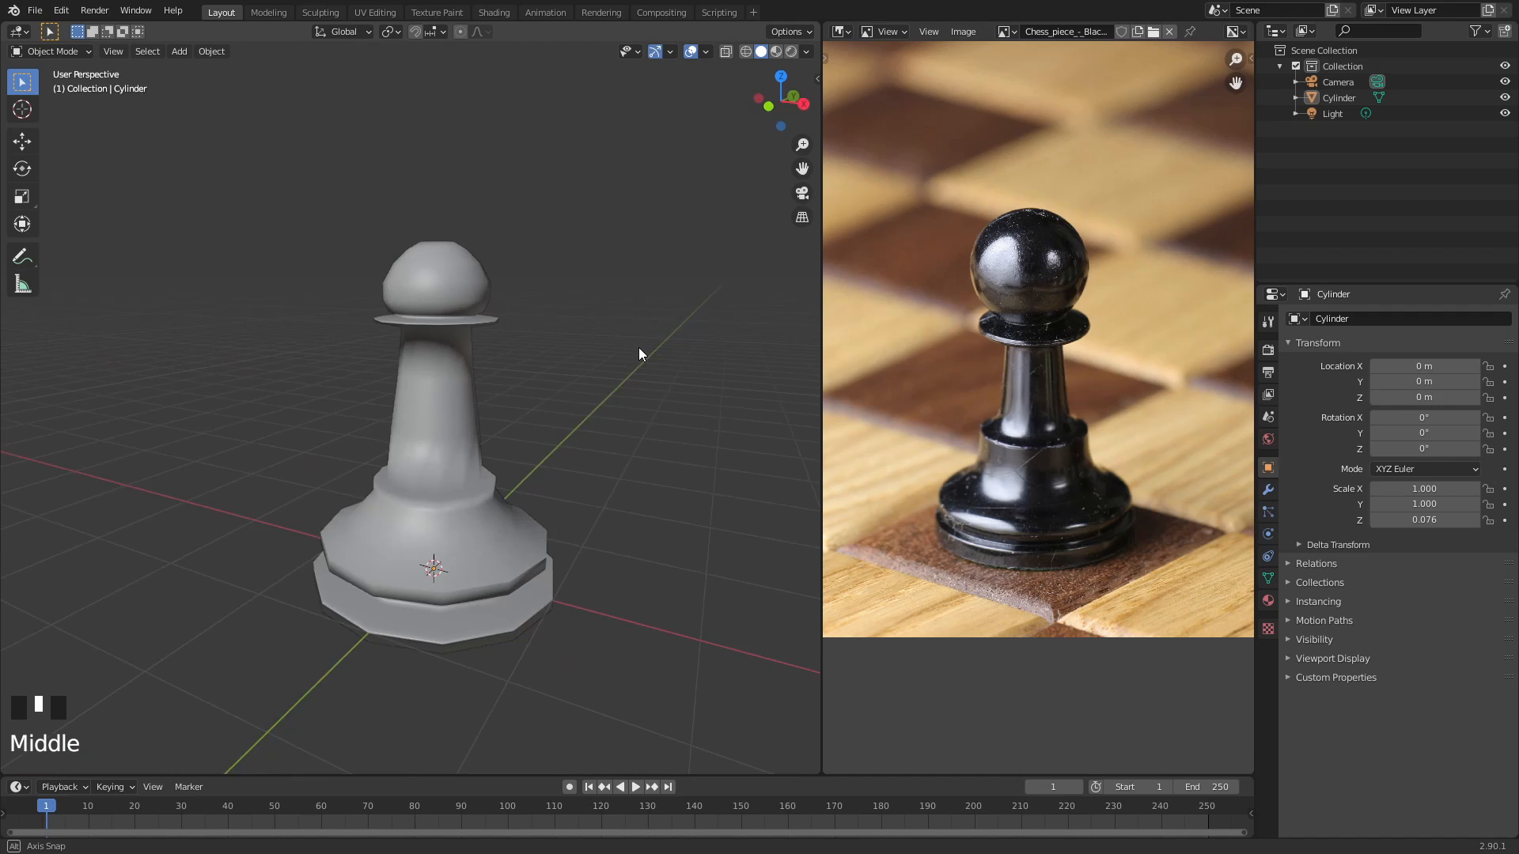
- Select the pawn and create a new material for it
{"action": "left_click", "coordinate": [400, 437]}
{"action": "scroll", "coordinate": [546, 407], "scroll_direction": "down", "scroll_amount": 4}
{"action": "middle_click_drag", "start_coordinate": [474, 420], "coordinate": [381, 415]}
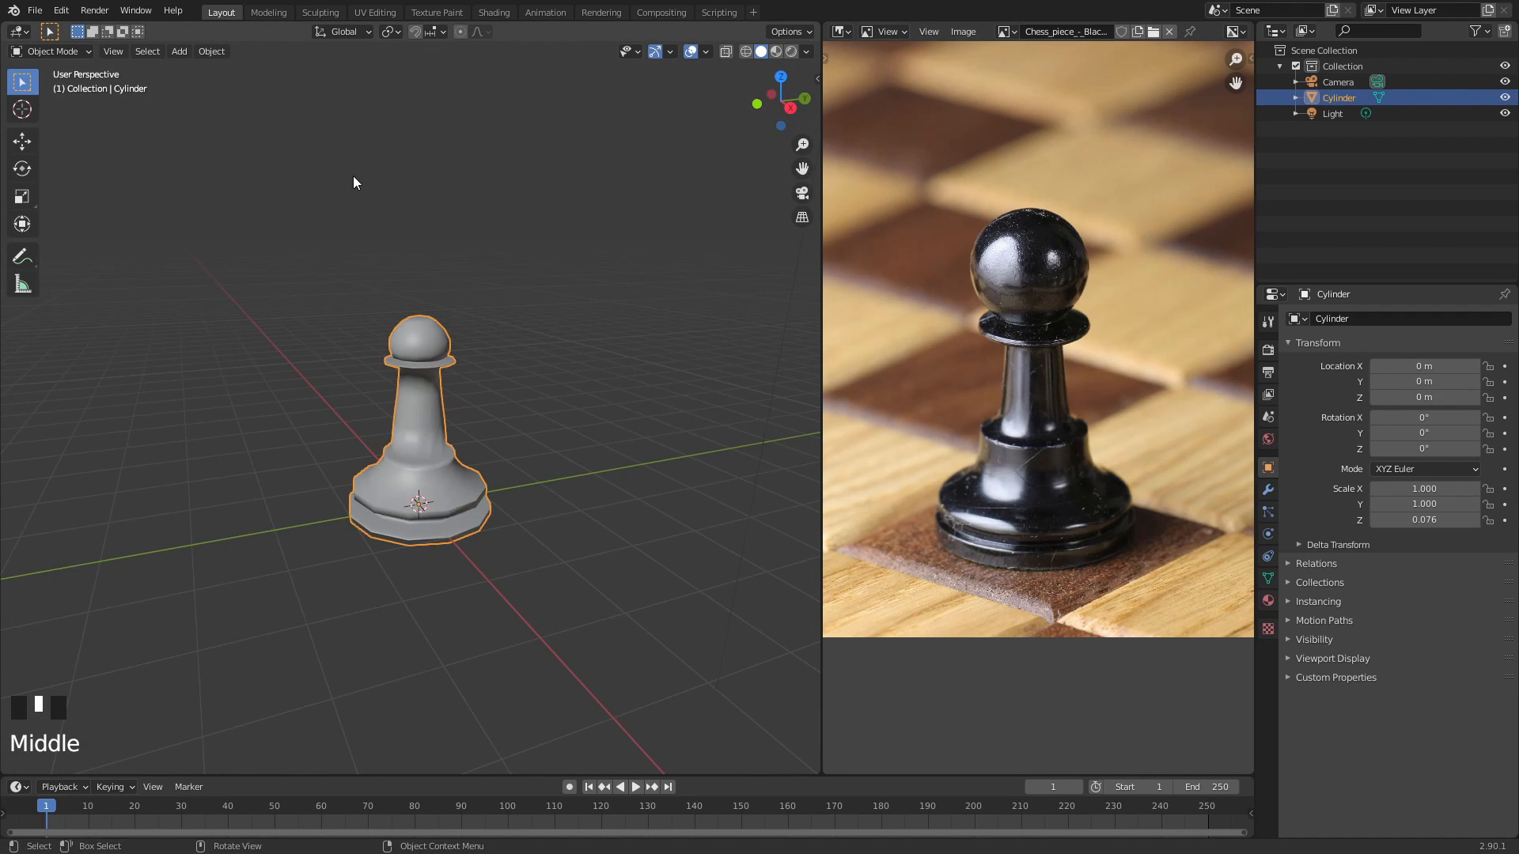
{"action": "left_click", "coordinate": [1267, 601]}
{"action": "left_click", "coordinate": [1385, 383]}
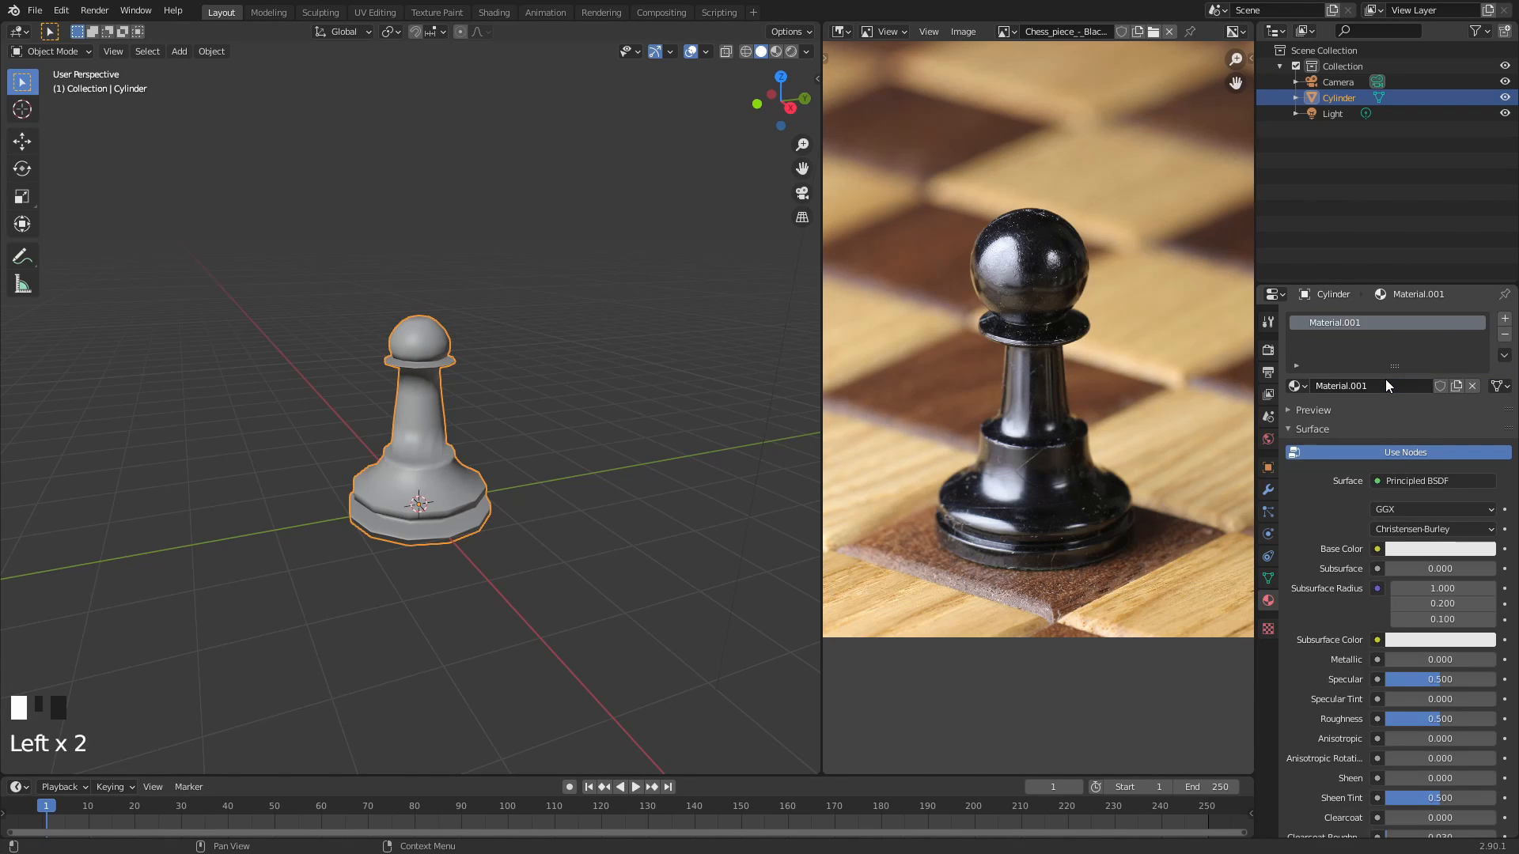
- Set the material's base colour to black, and lighten it to a mid grey with a value of 0.553
{"action": "scroll", "coordinate": [1407, 459], "scroll_direction": "down", "scroll_amount": 2}
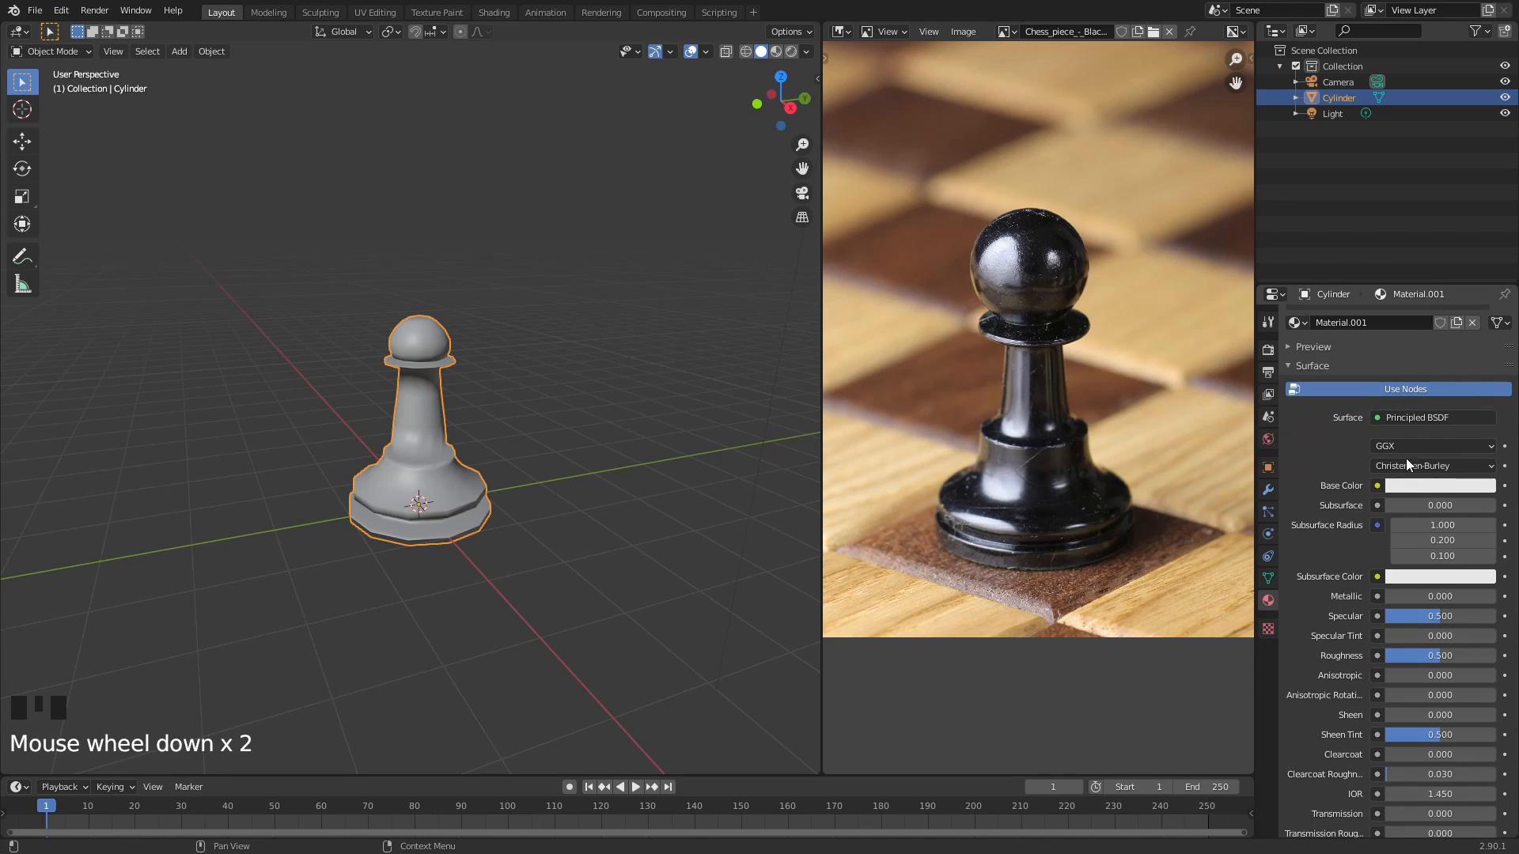
{"action": "left_click", "coordinate": [1412, 484]}
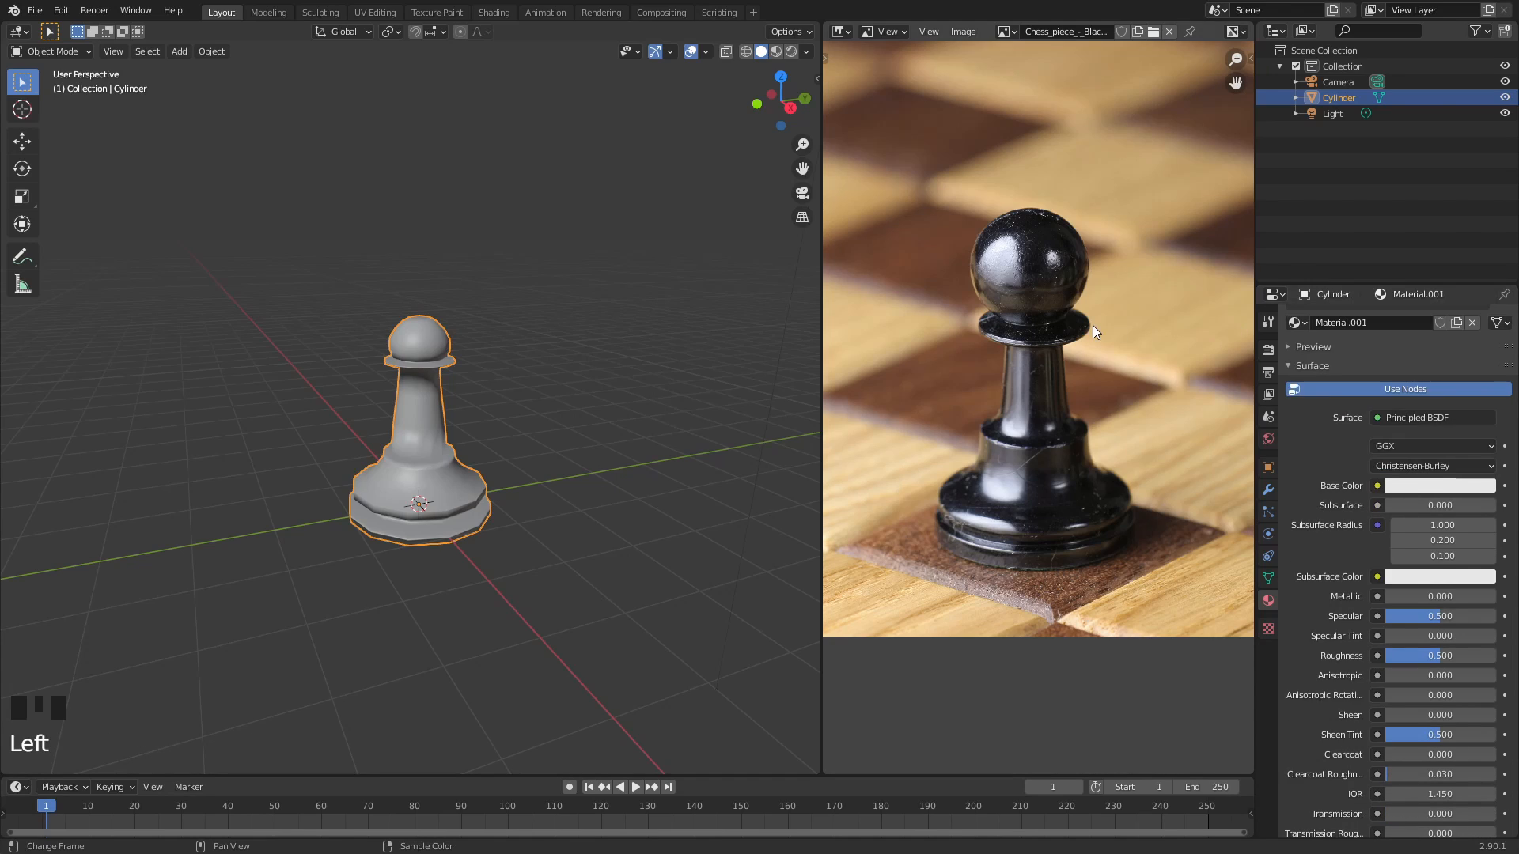
{"action": "left_click", "coordinate": [1422, 489]}
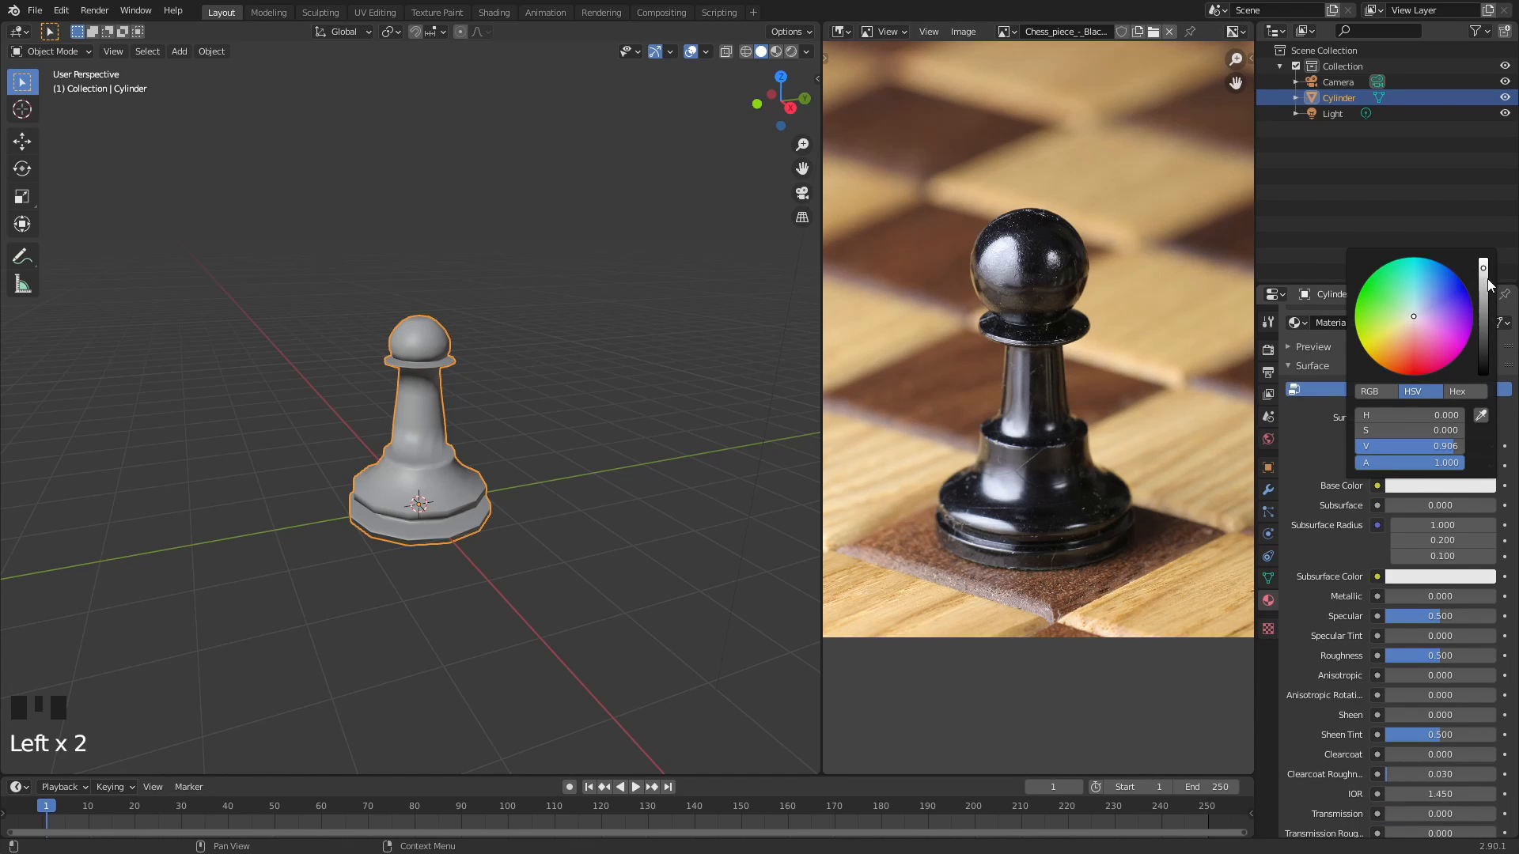
{"action": "left_click_drag", "start_coordinate": [1483, 283], "coordinate": [1483, 371]}
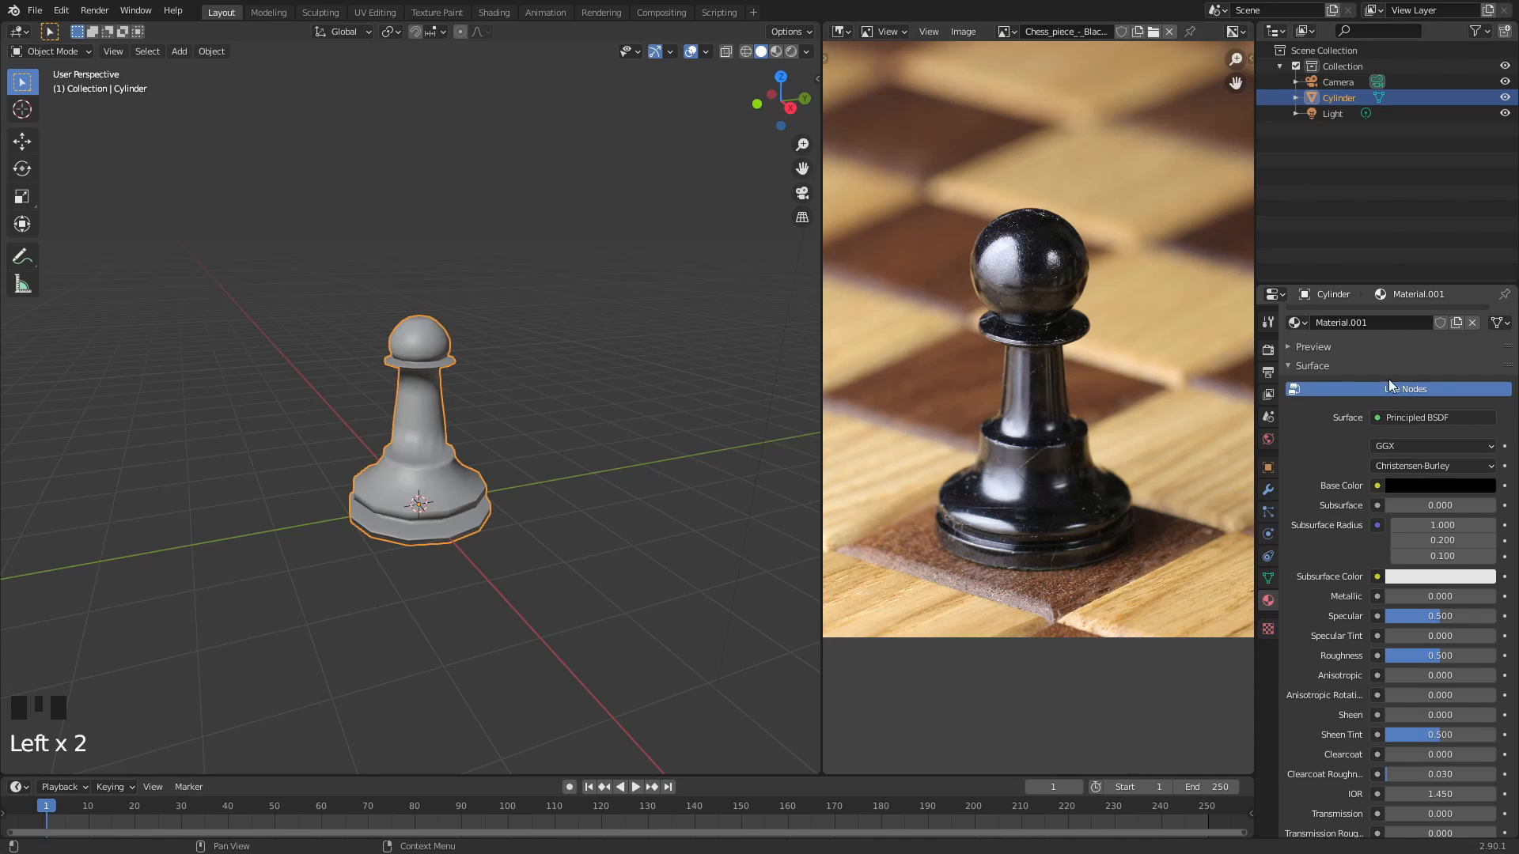
{"action": "left_click", "coordinate": [1407, 486]}
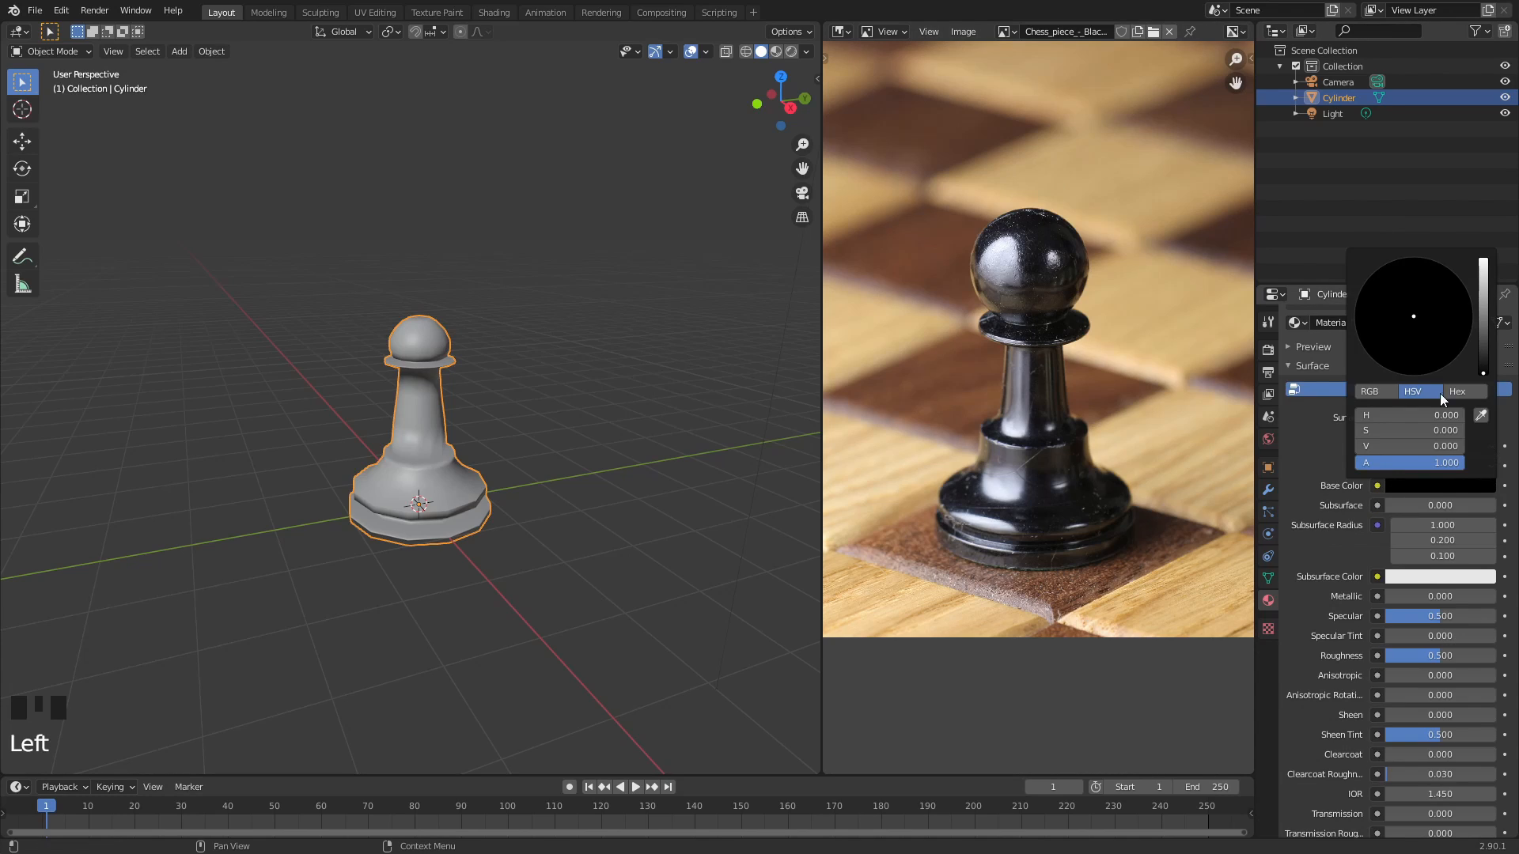
{"action": "mouse_move", "coordinate": [1491, 333]}
{"action": "left_mouse_down"}
{"action": "mouse_move", "coordinate": [1484, 271]}
{"action": "mouse_move", "coordinate": [1483, 305]}
{"action": "left_mouse_up"}
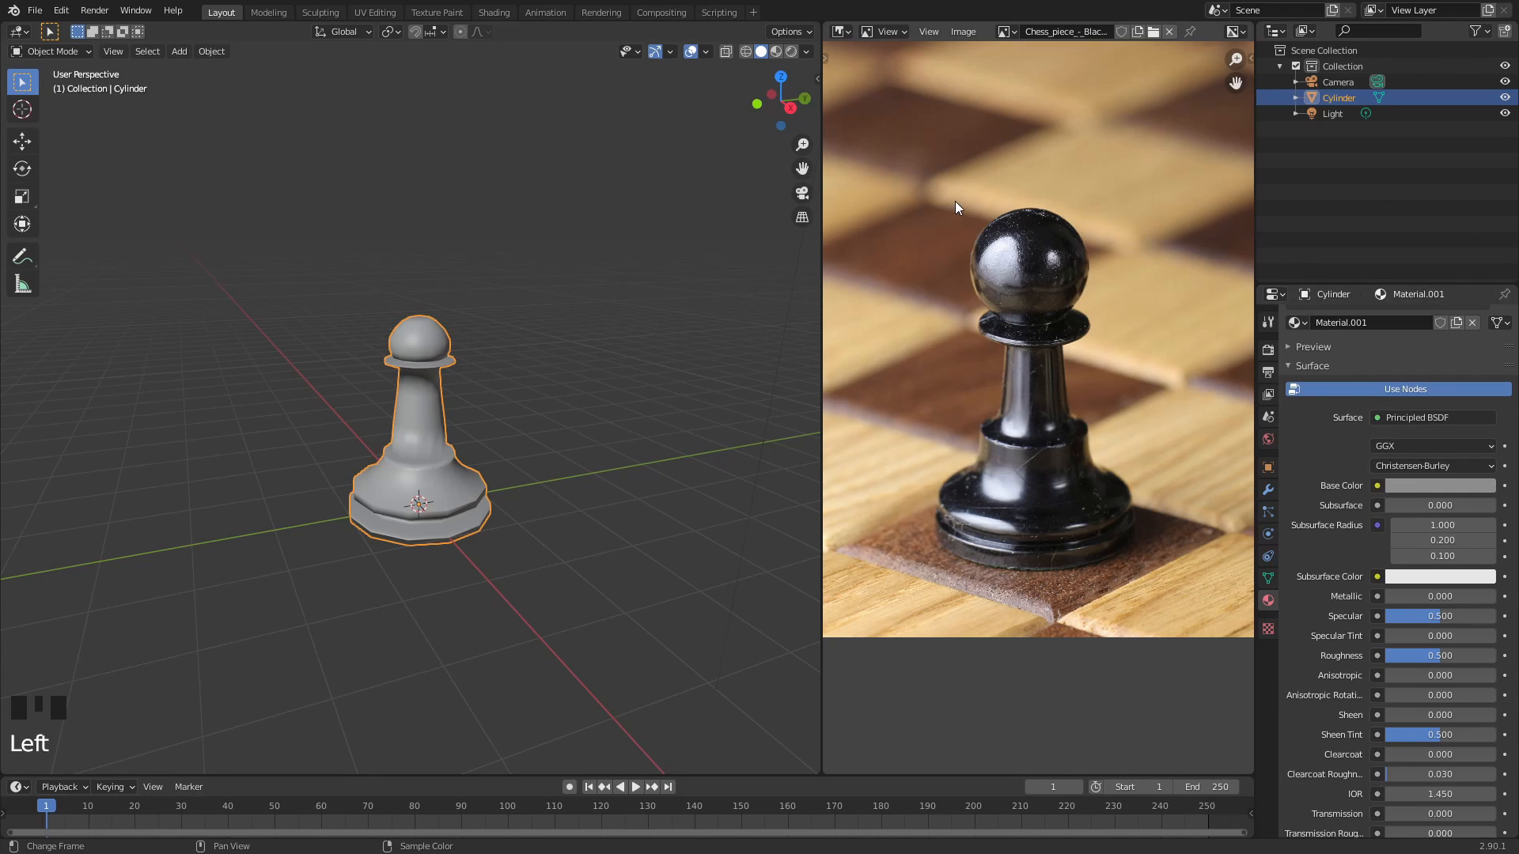
- Show the viewport in Rendered shading and set the pawn material's base colour to black
{"action": "left_click", "coordinate": [790, 52]}
{"action": "scroll", "coordinate": [568, 405], "scroll_direction": "up", "scroll_amount": 4}
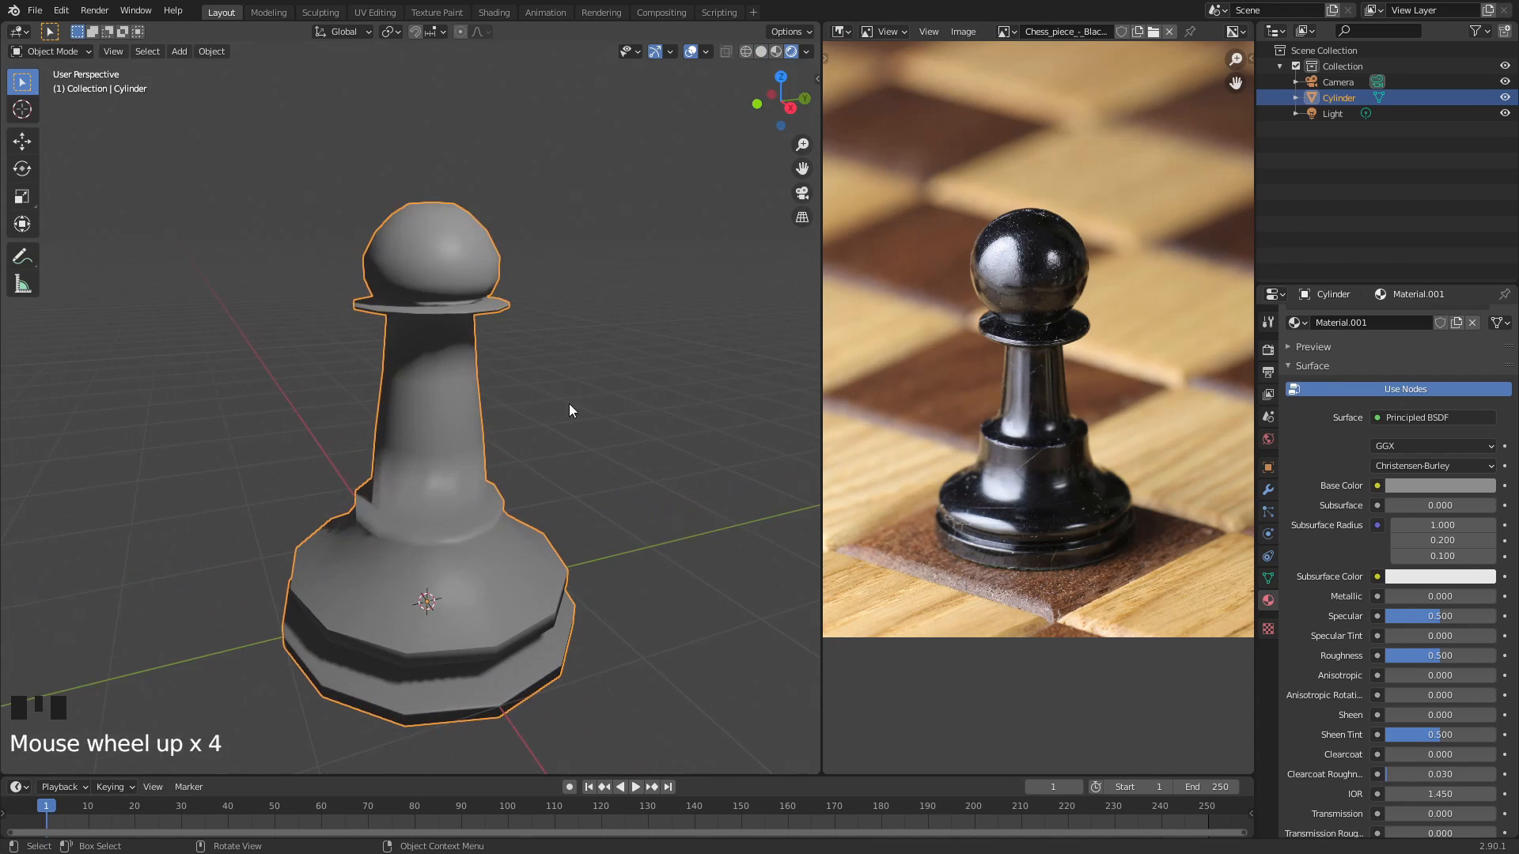
{"action": "middle_click_drag", "start_coordinate": [570, 409], "coordinate": [664, 400]}
{"action": "left_click", "coordinate": [1412, 486]}
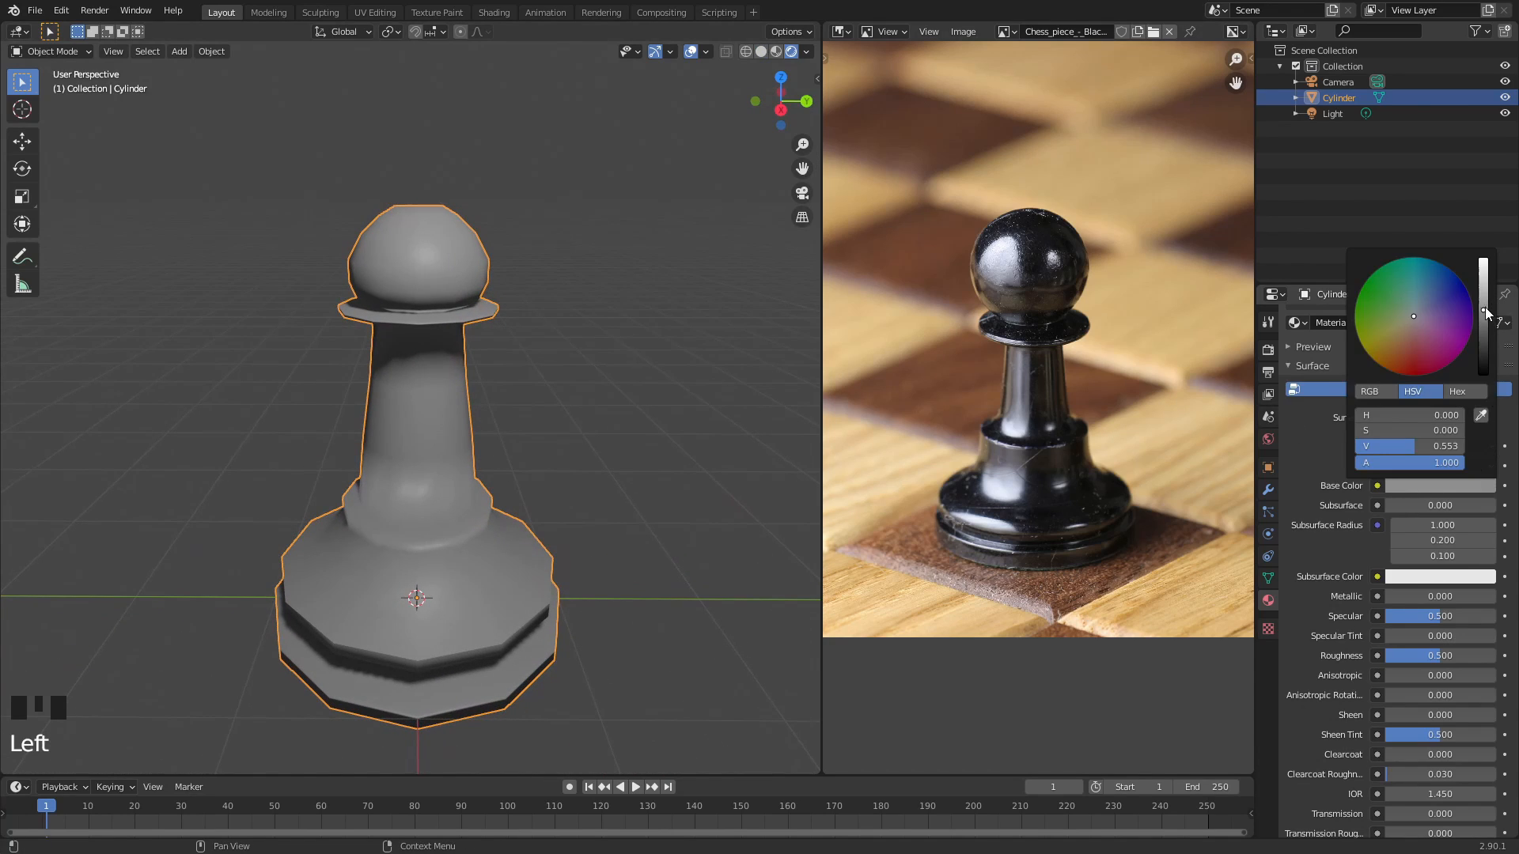
{"action": "left_click_drag", "start_coordinate": [1484, 313], "coordinate": [1484, 371]}
{"action": "middle_click_drag", "start_coordinate": [608, 463], "coordinate": [642, 464]}
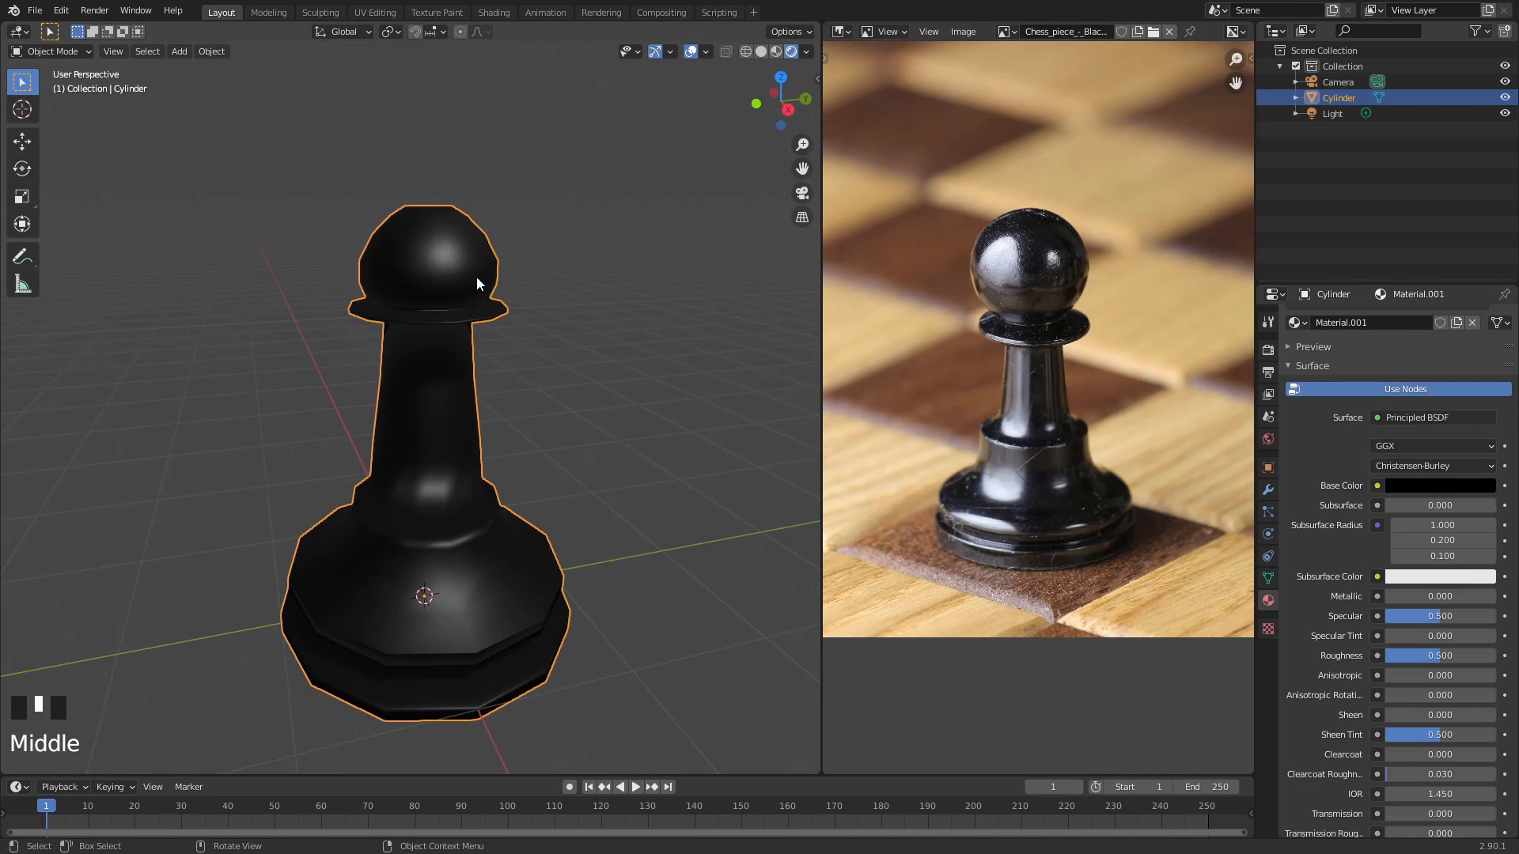
- Raise the pawn material's roughness to 1.000 and view the matte surface from several angles
{"action": "scroll", "coordinate": [1403, 581], "scroll_direction": "down", "scroll_amount": 5}
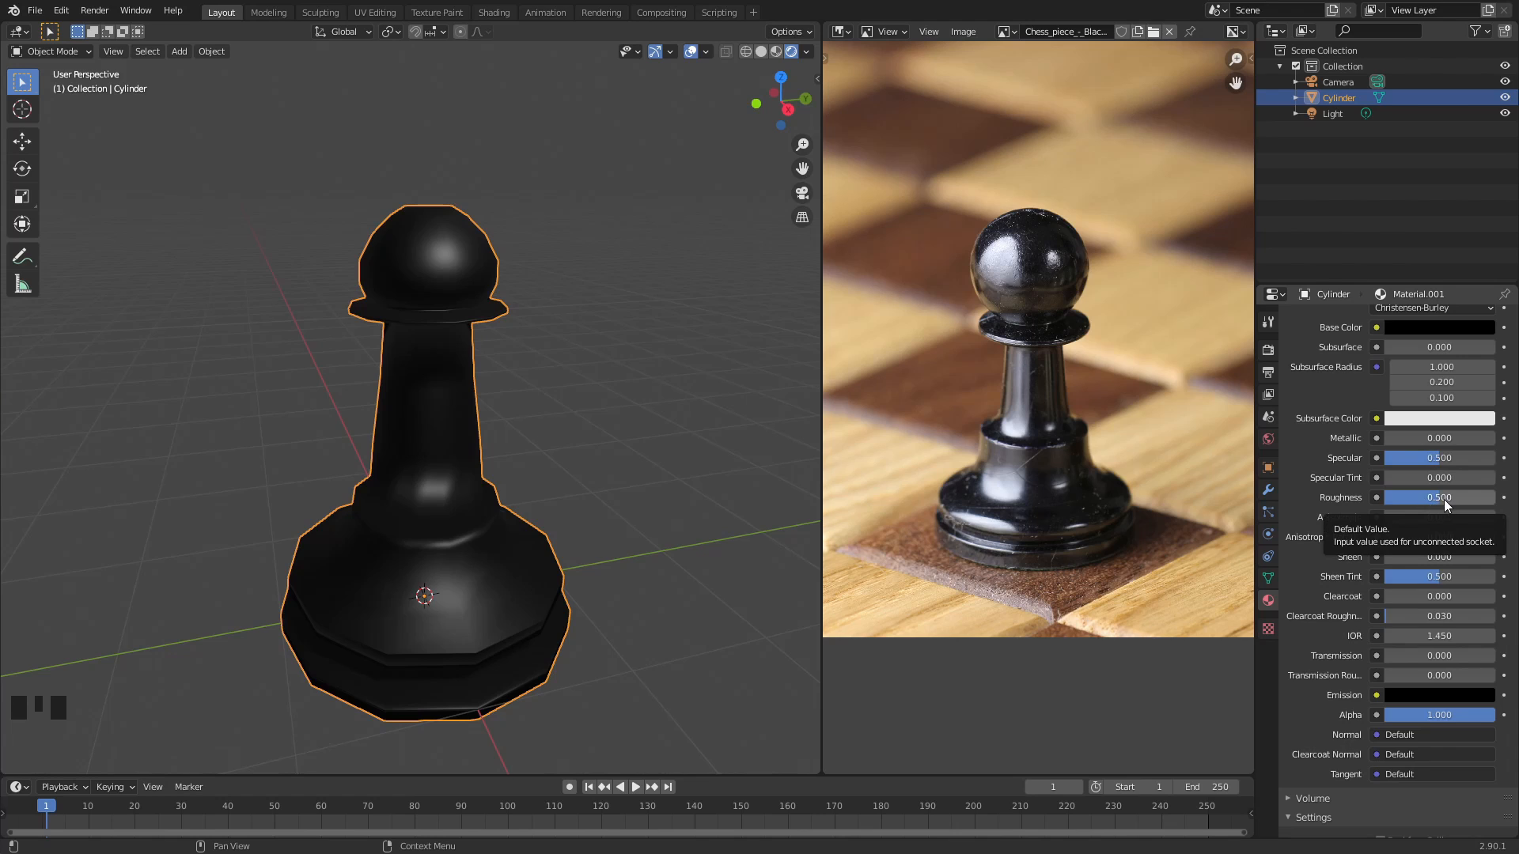
{"action": "left_click_drag", "start_coordinate": [1444, 500], "coordinate": [1495, 500]}
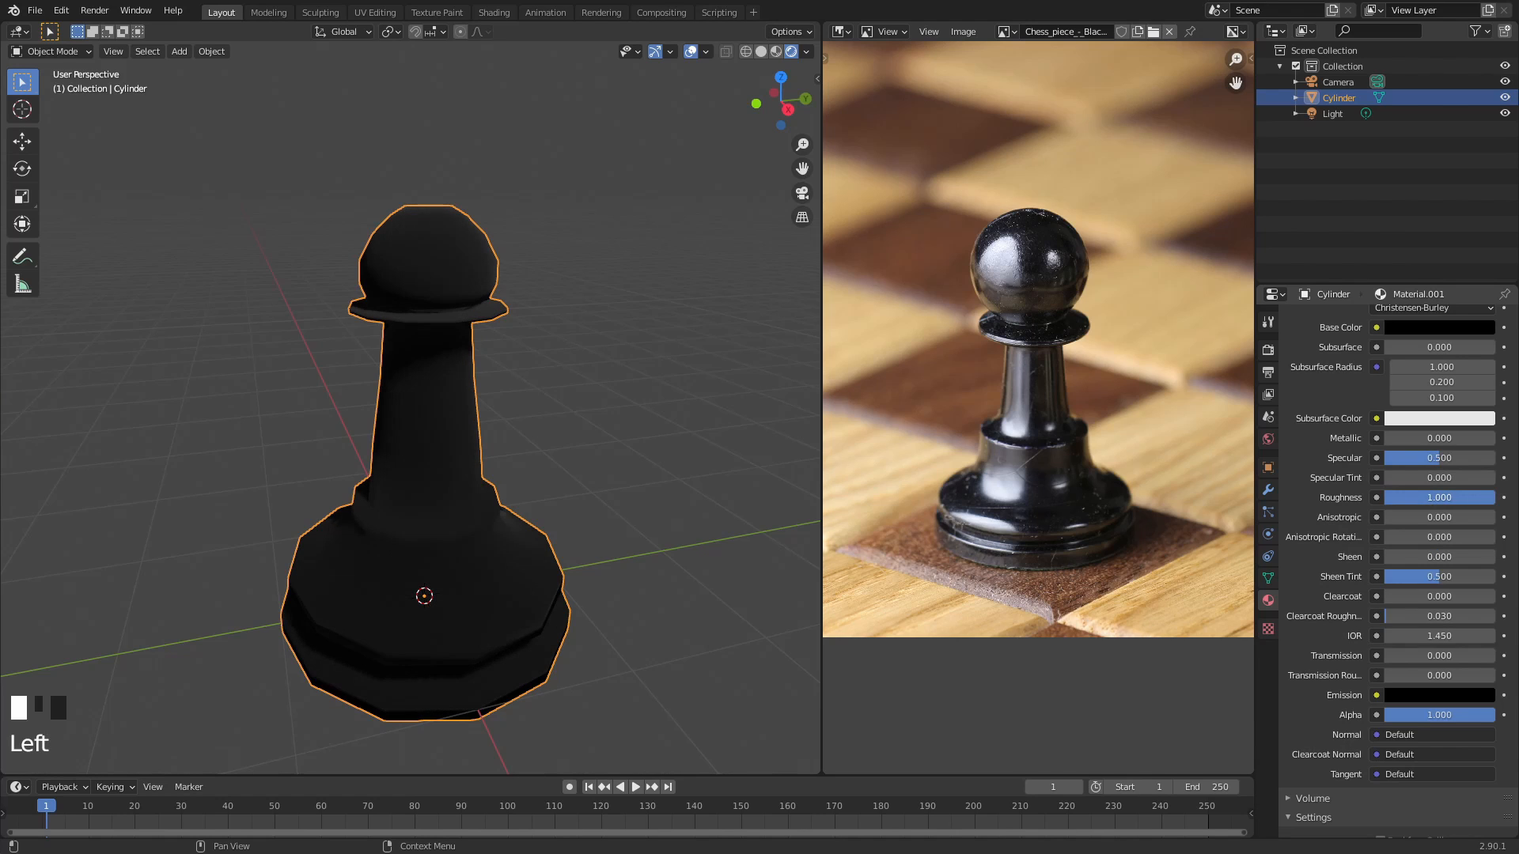
{"action": "middle_click_drag", "start_coordinate": [582, 421], "coordinate": [645, 404]}
{"action": "middle_click_drag", "start_coordinate": [451, 294], "coordinate": [563, 388]}
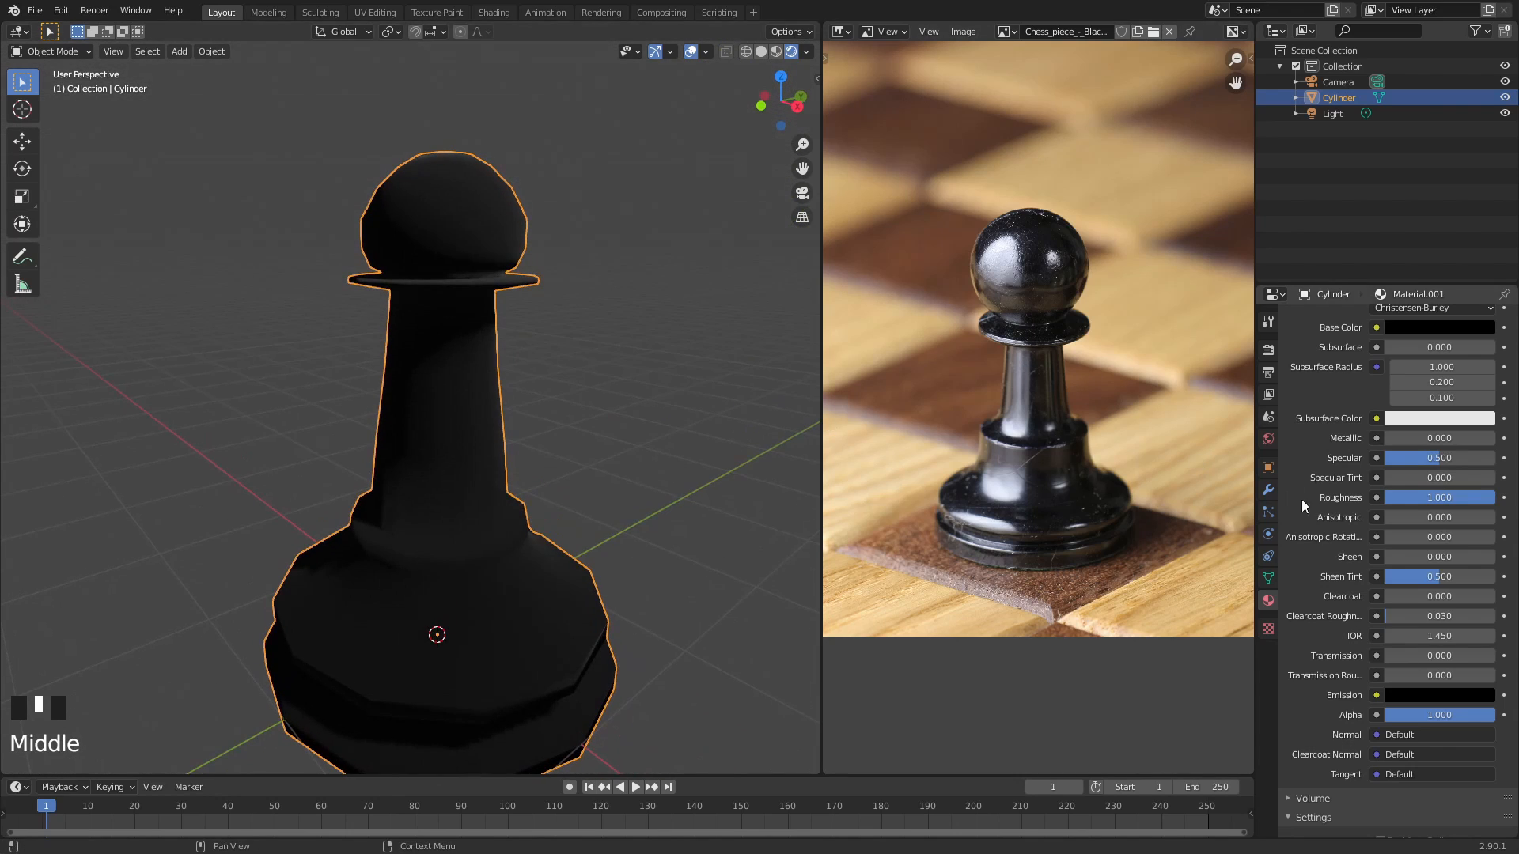
- Lower the pawn material's roughness to about 0.106 for a glossy finish and check it from several angles
{"action": "left_click_drag", "start_coordinate": [1474, 498], "coordinate": [1363, 498]}
{"action": "middle_click_drag", "start_coordinate": [723, 478], "coordinate": [596, 472]}
{"action": "scroll", "coordinate": [627, 466], "scroll_direction": "down", "scroll_amount": 3}
{"action": "left_click", "coordinate": [606, 370]}
{"action": "middle_click_drag", "start_coordinate": [606, 370], "coordinate": [514, 559]}
{"action": "left_click", "coordinate": [486, 523]}
{"action": "left_click", "coordinate": [611, 412]}
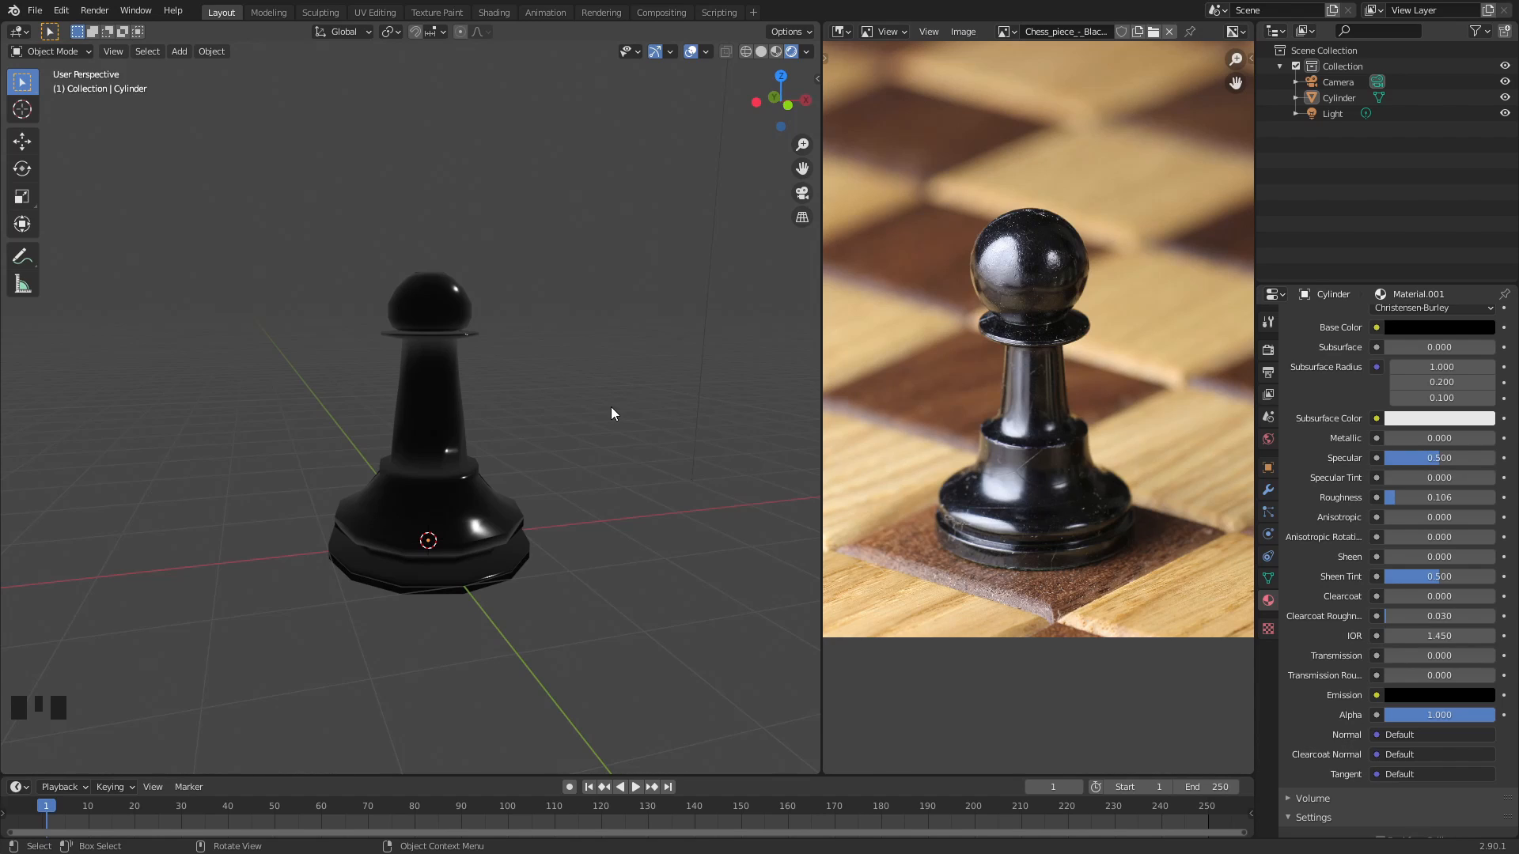
- In front orthographic view, move the pawn up about 0.08 m so its base rests on the red ground axis, and deselect it
{"action": "key", "text": "KP_1"}
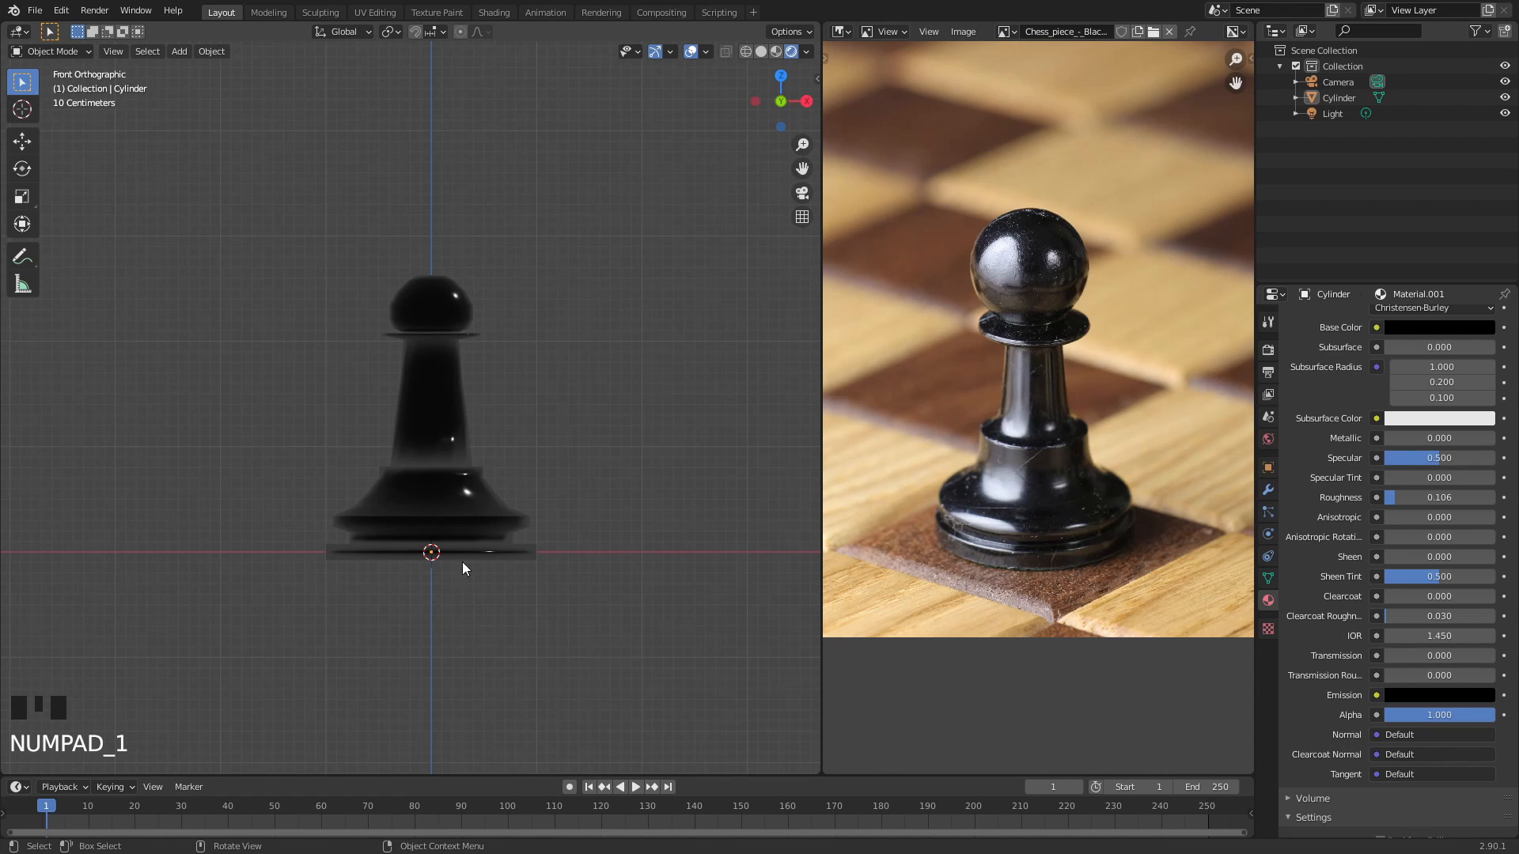
{"action": "left_click", "coordinate": [435, 384]}
{"action": "scroll", "coordinate": [466, 546], "scroll_direction": "up", "scroll_amount": 3}
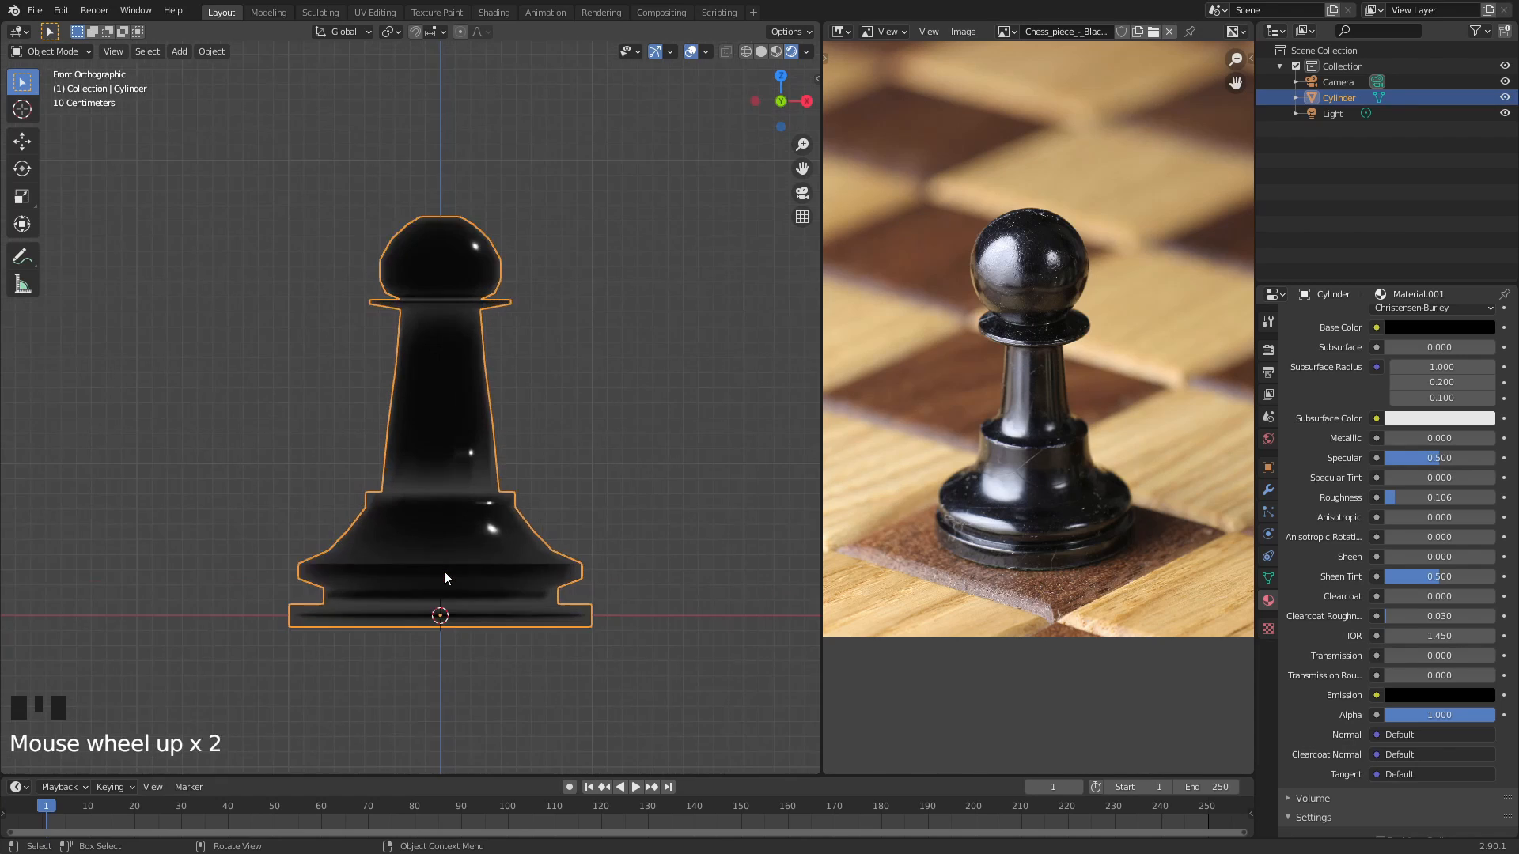
{"action": "middle_click_drag", "start_coordinate": [435, 547], "coordinate": [463, 401], "text": "shift"}
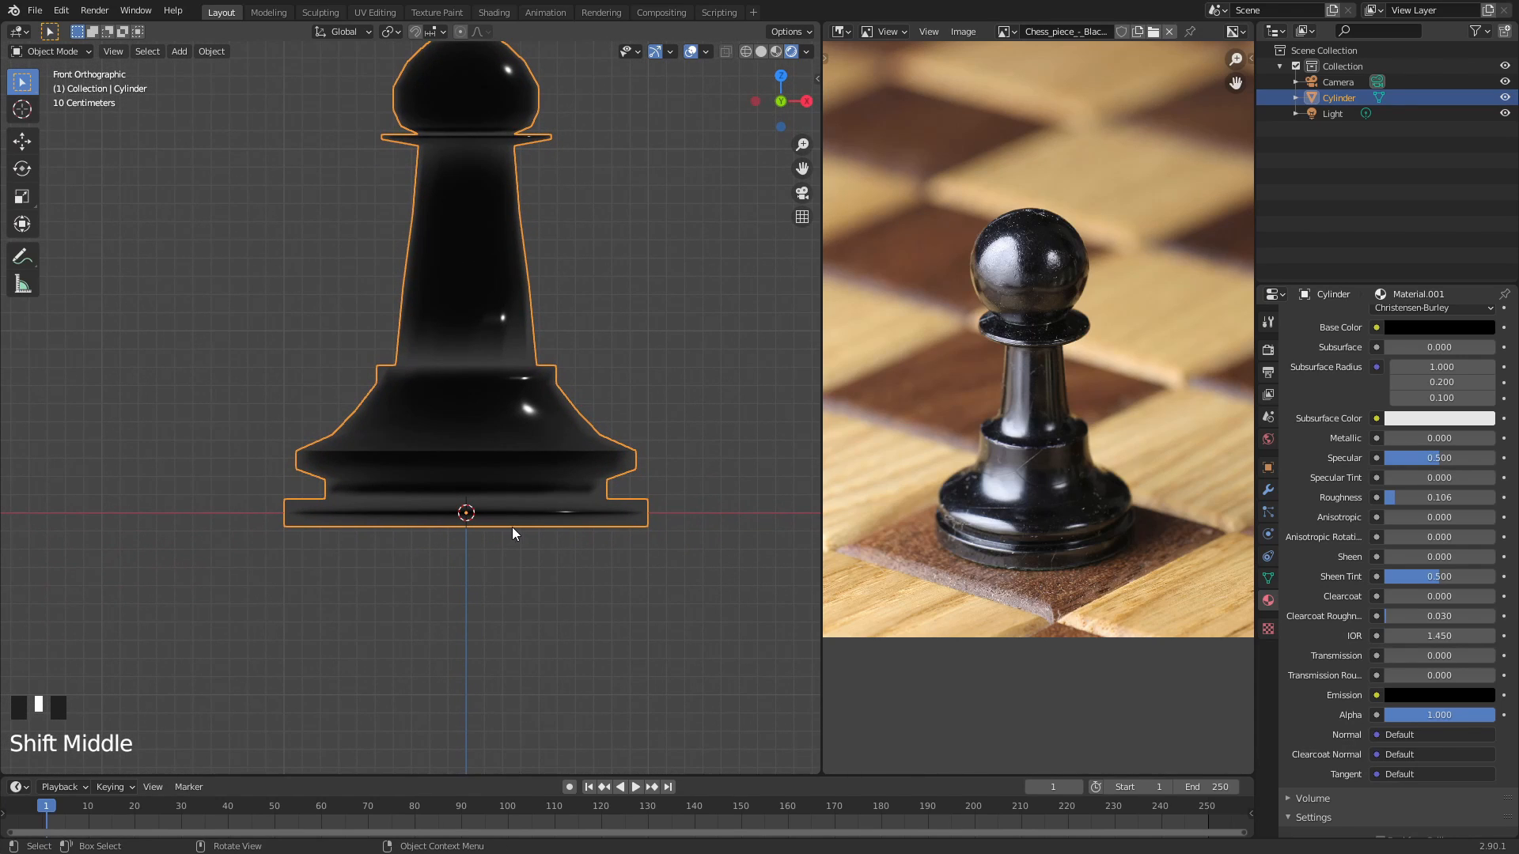
{"action": "key", "text": "g"}
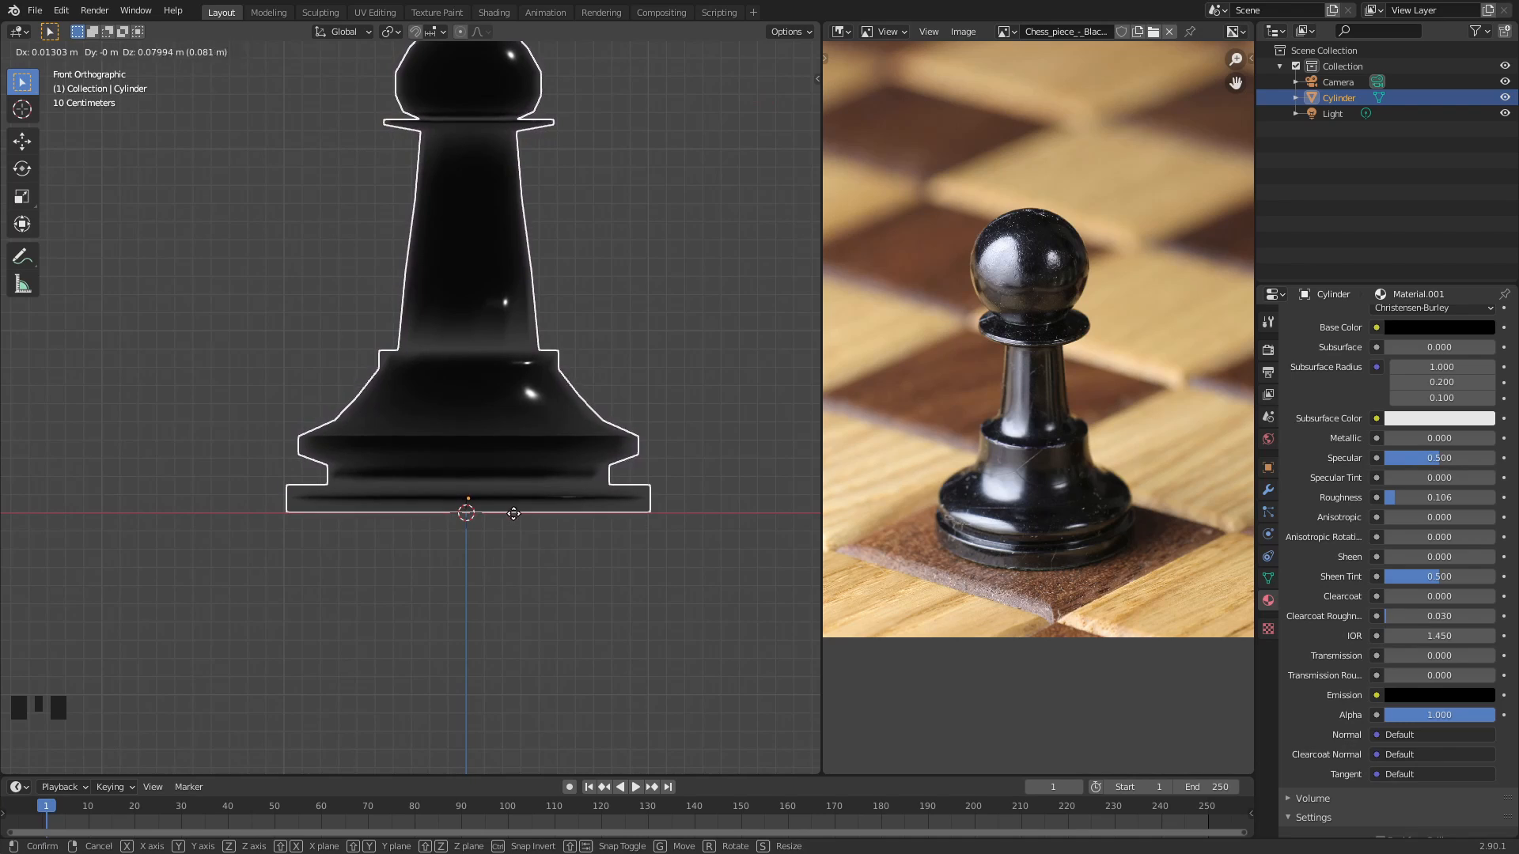
{"action": "left_click", "coordinate": [525, 515]}
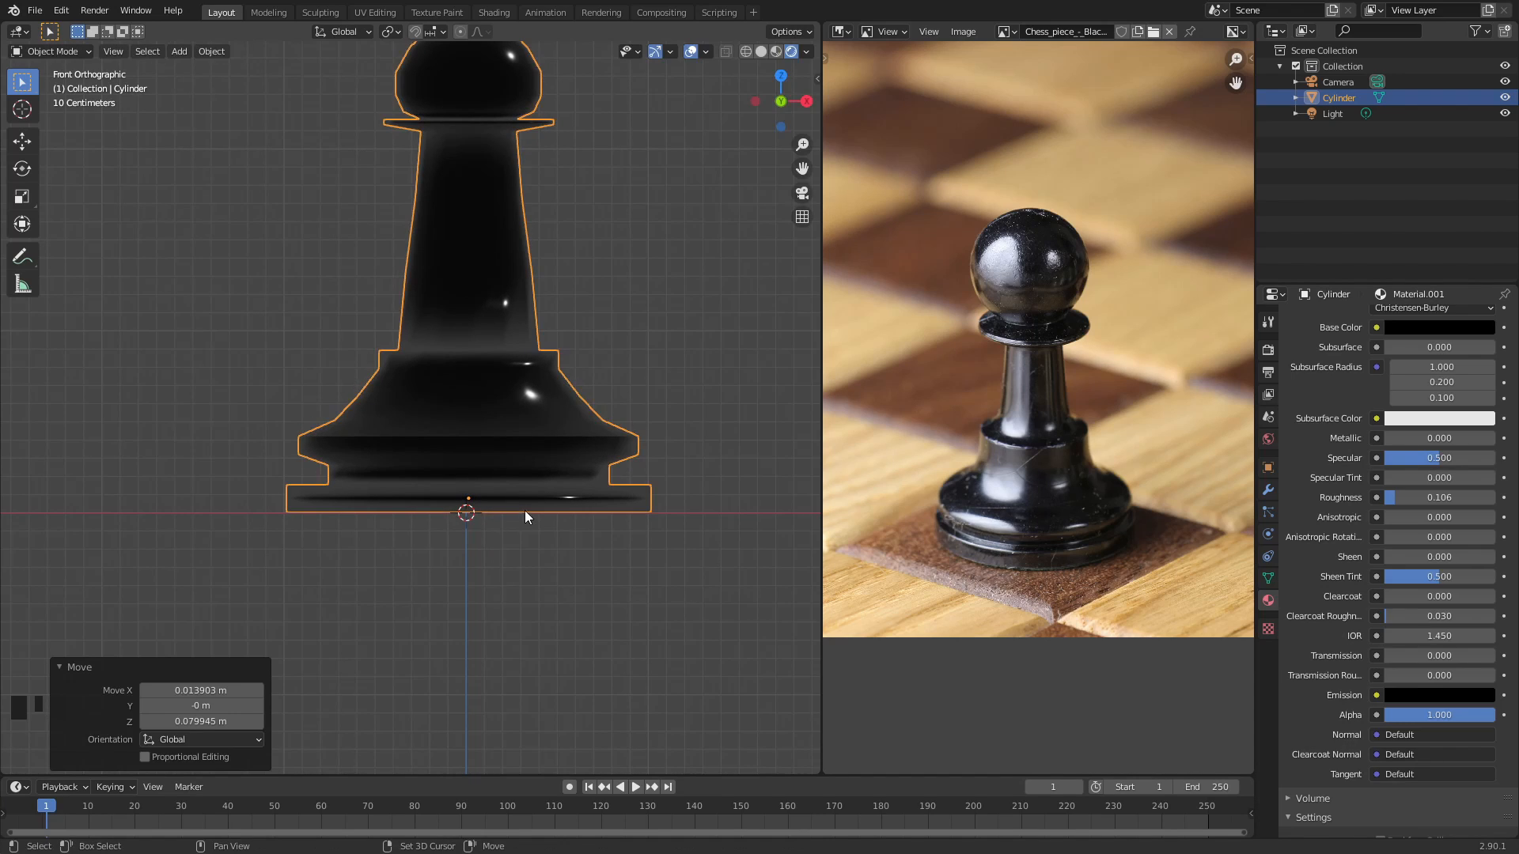
{"action": "left_click", "coordinate": [614, 510]}
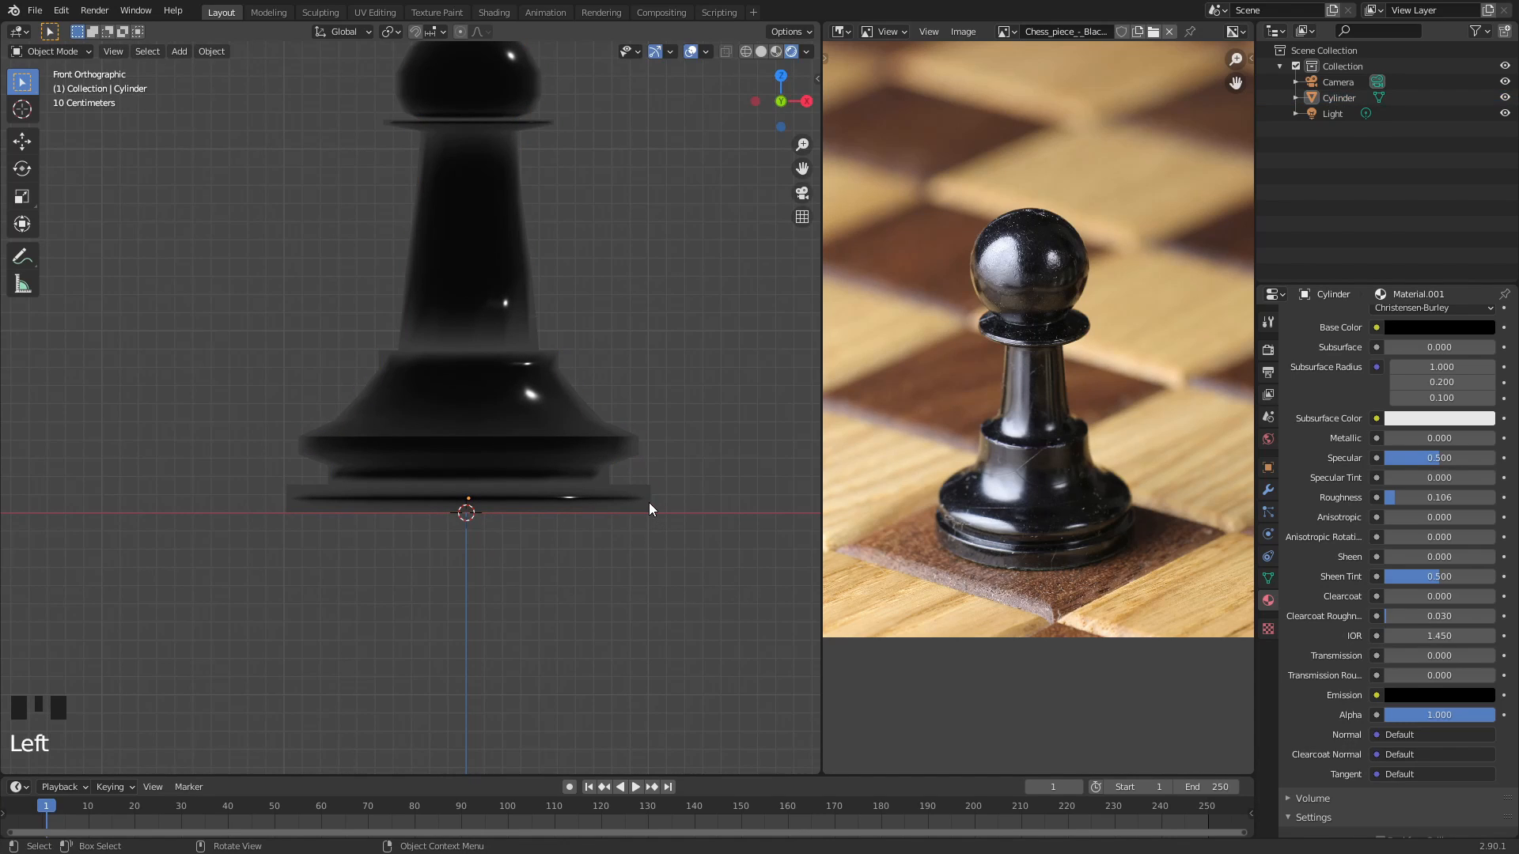
{"action": "left_click", "coordinate": [652, 353]}
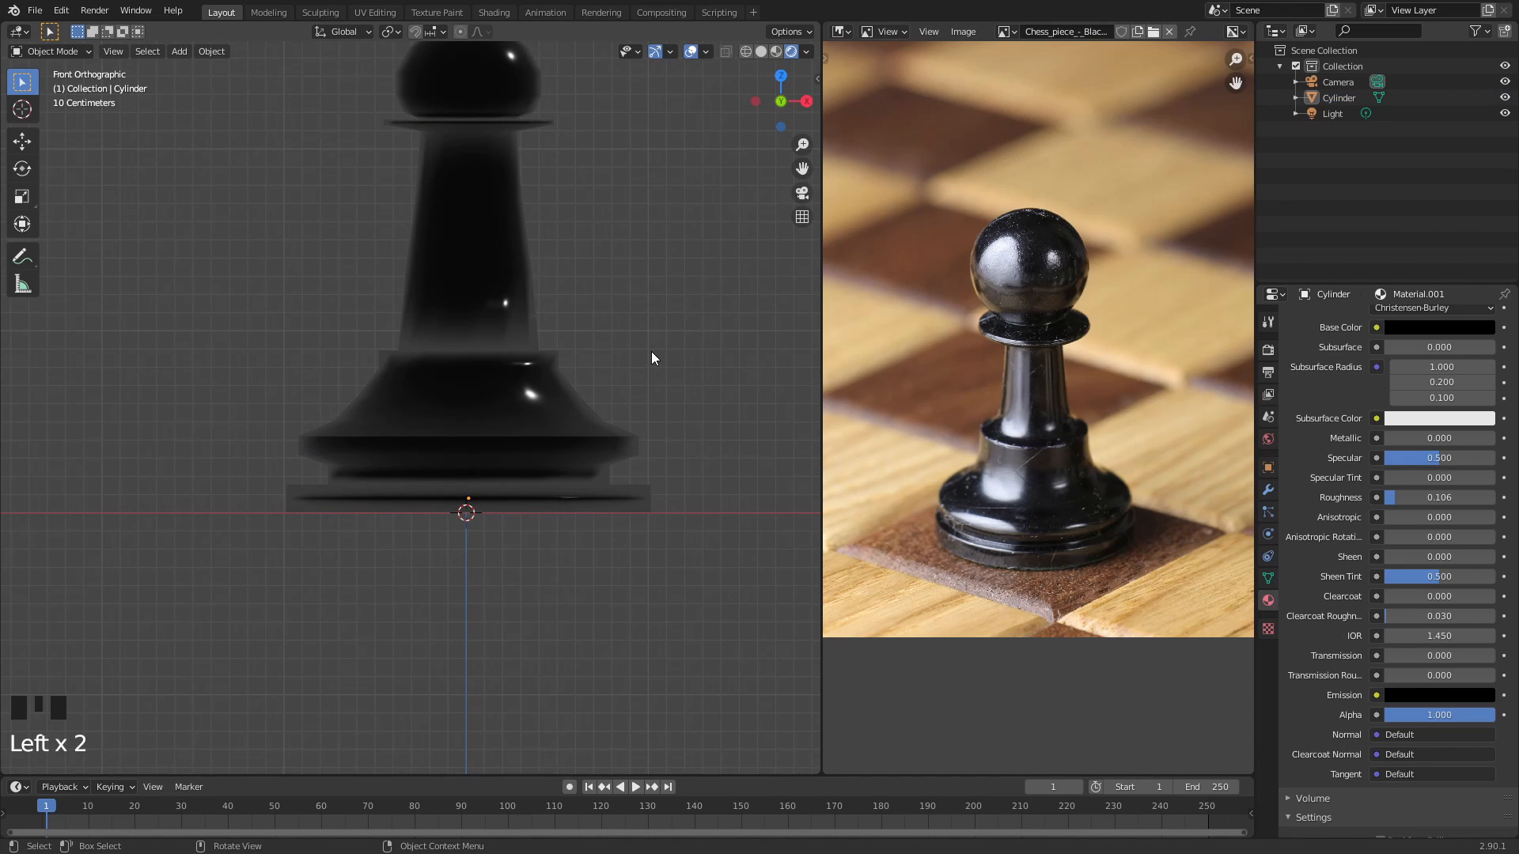
{"action": "left_click", "coordinate": [654, 513]}
- Add a 2 m plane at the world origin beneath the pawn
{"action": "key", "text": "shift+a"}
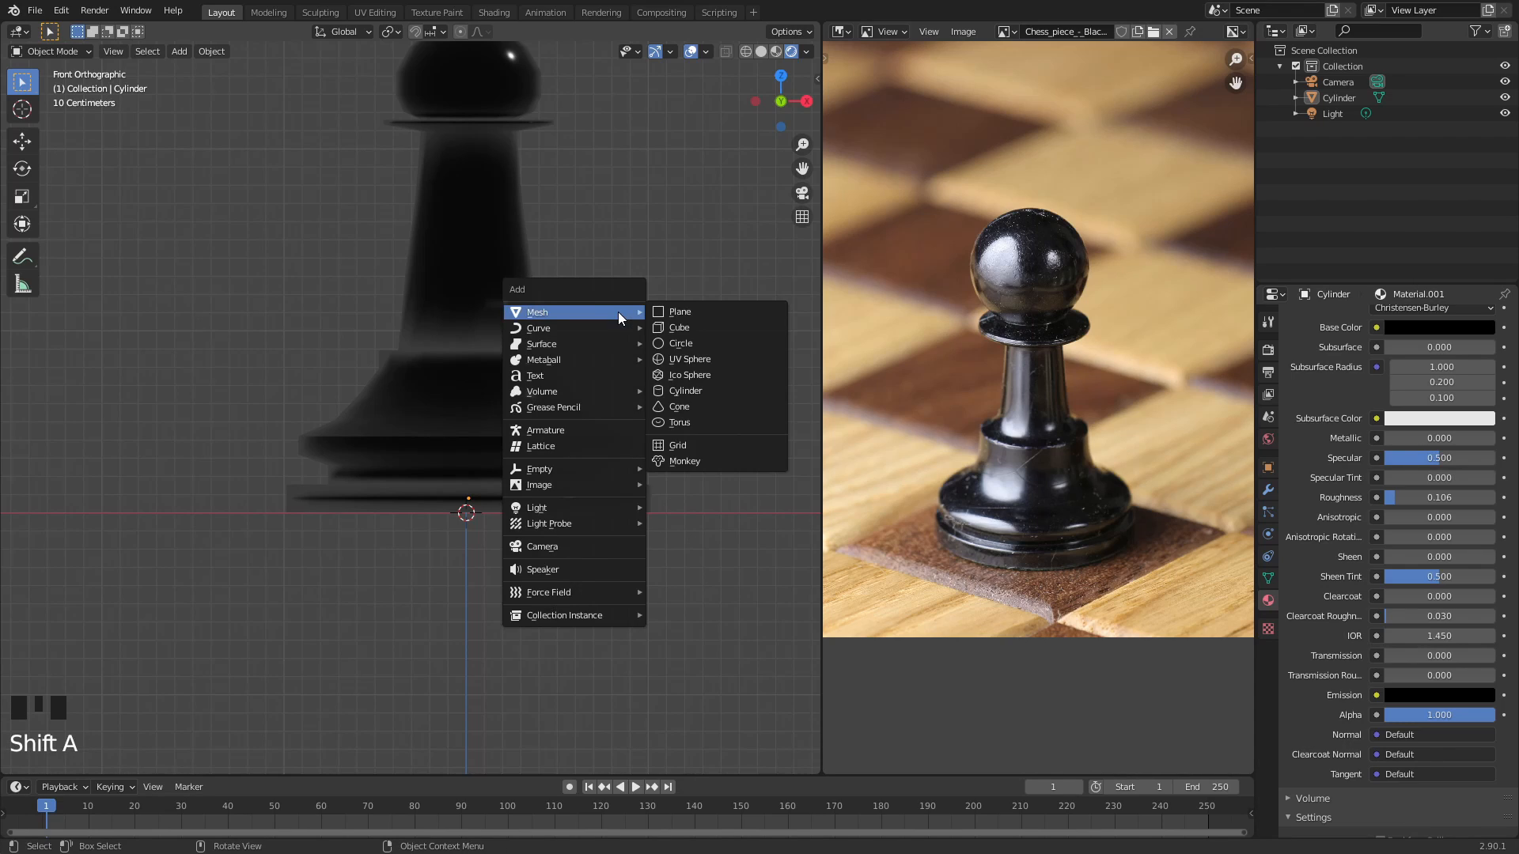
{"action": "left_click", "coordinate": [698, 311]}
{"action": "middle_click_drag", "start_coordinate": [649, 291], "coordinate": [380, 535]}
{"action": "scroll", "coordinate": [405, 416], "scroll_direction": "down", "scroll_amount": 4}
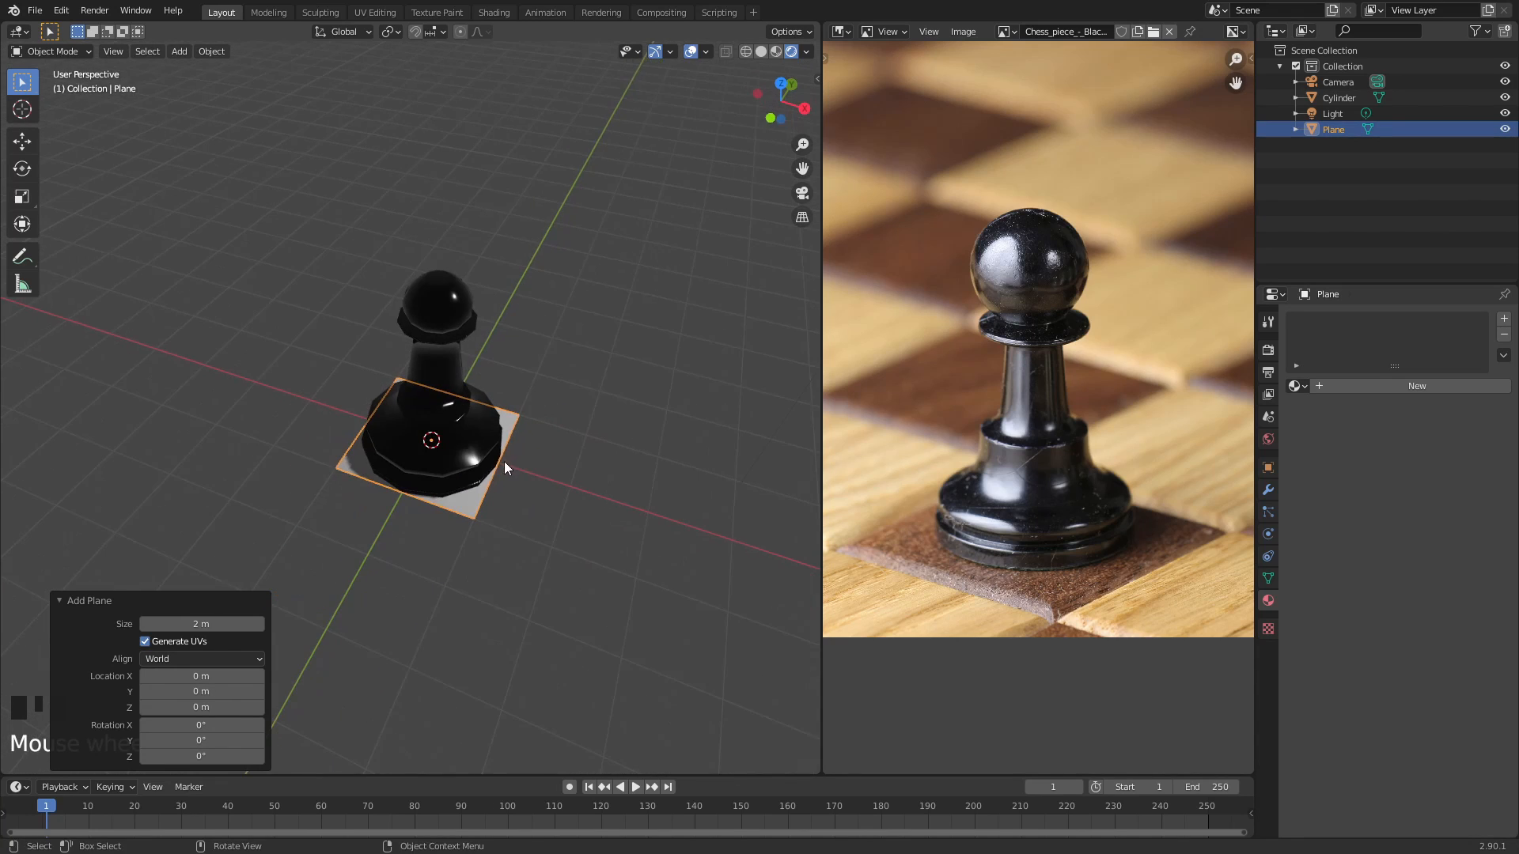
- Scale the plane up uniformly into a wide floor around the pawn and deselect it
{"action": "scroll", "coordinate": [505, 462], "scroll_direction": "down", "scroll_amount": 2}
{"action": "key", "text": "s"}
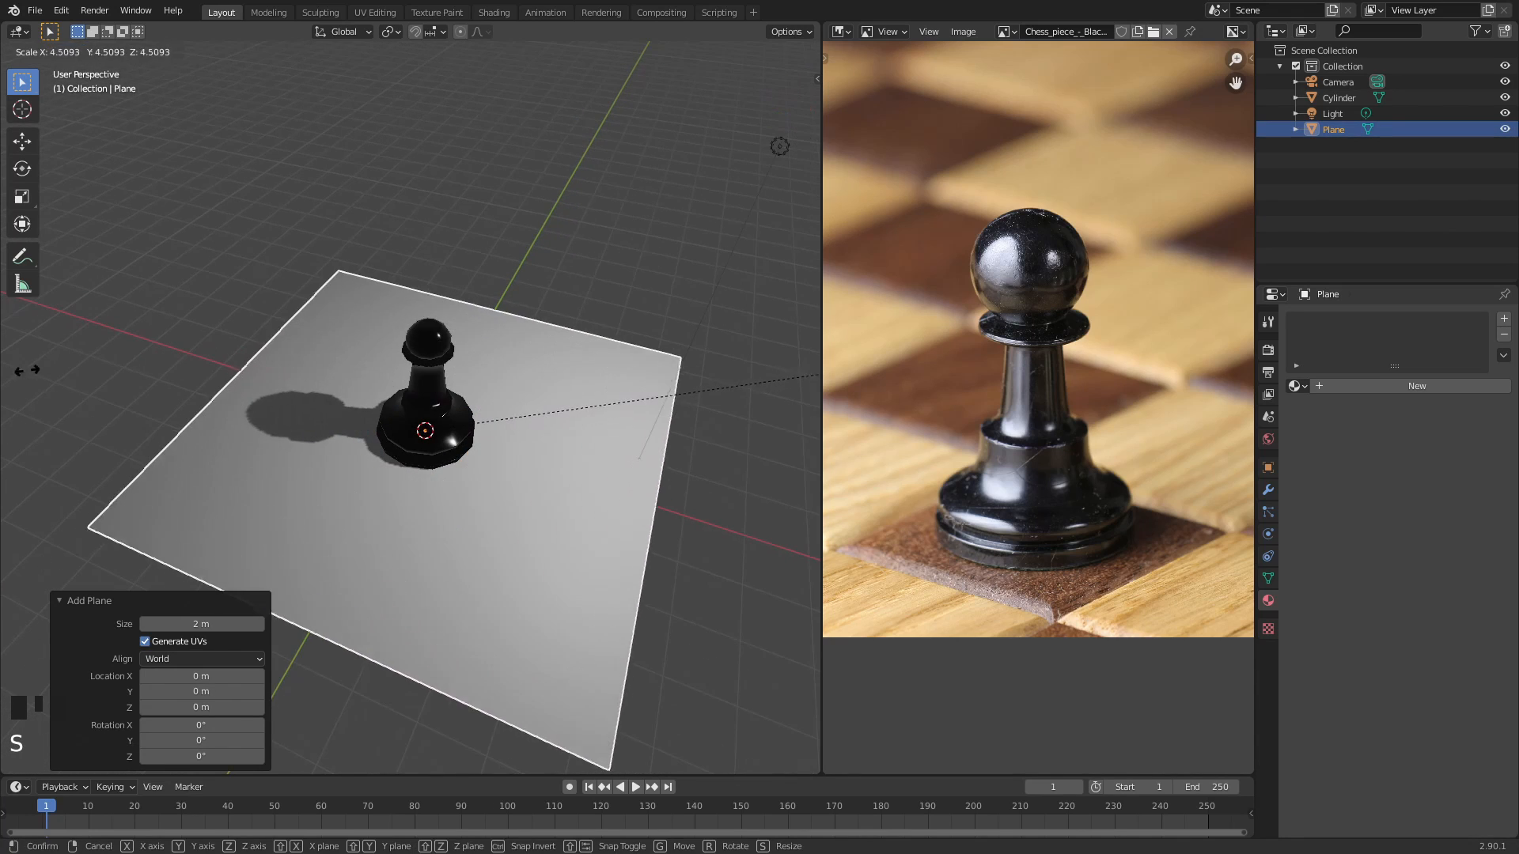
{"action": "left_click", "coordinate": [175, 352]}
{"action": "left_click", "coordinate": [709, 249]}
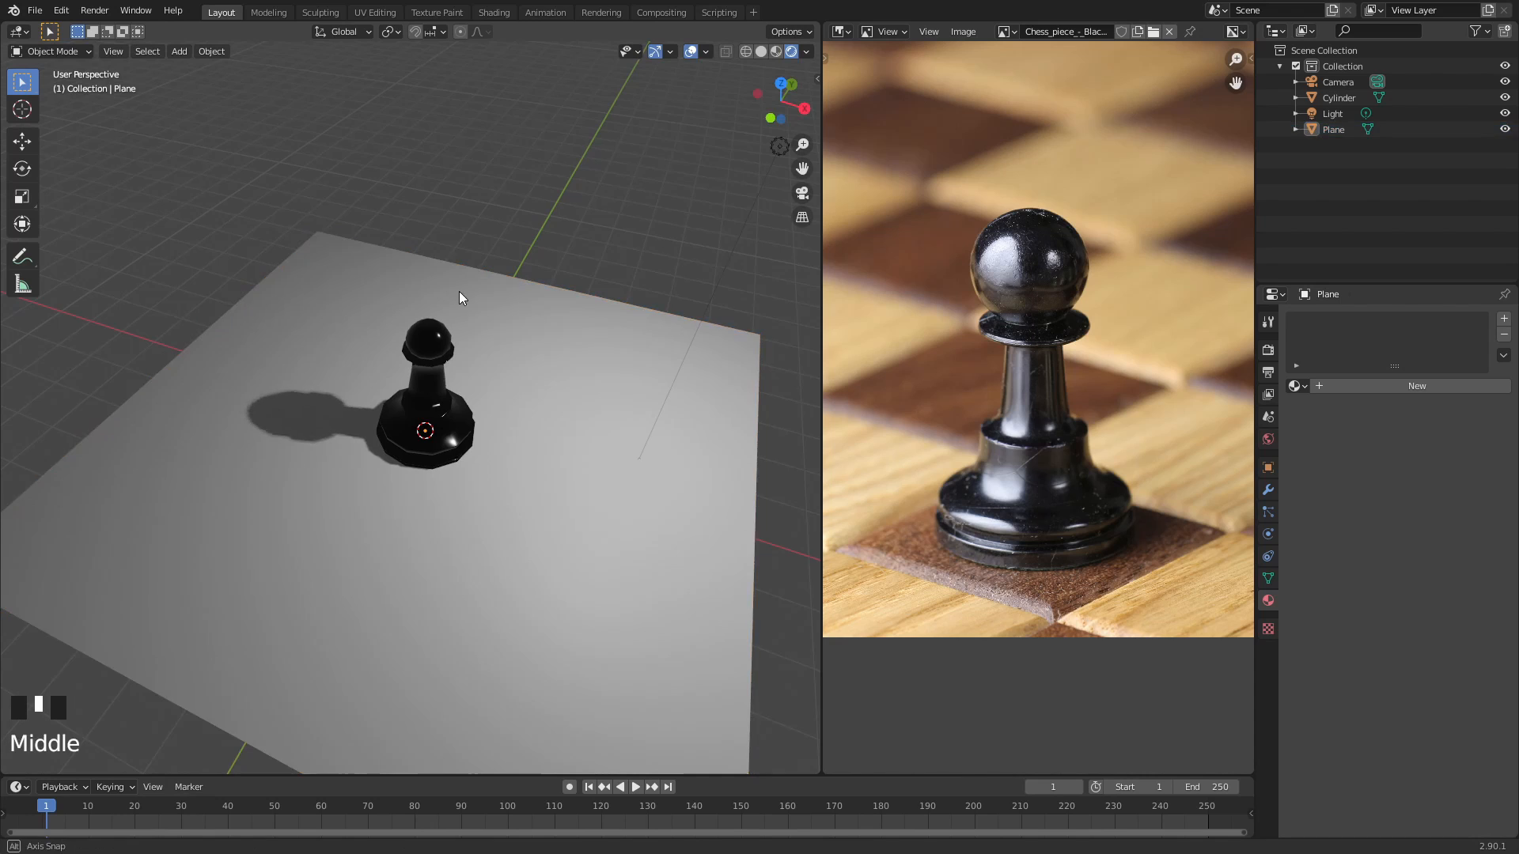
{"action": "middle_click_drag", "start_coordinate": [459, 292], "coordinate": [488, 375]}
{"action": "scroll", "coordinate": [509, 418], "scroll_direction": "up", "scroll_amount": 3}
- Give the plane a new material with a grey base color of value 0.473, deselect it and check it from several angles
{"action": "left_click", "coordinate": [611, 368]}
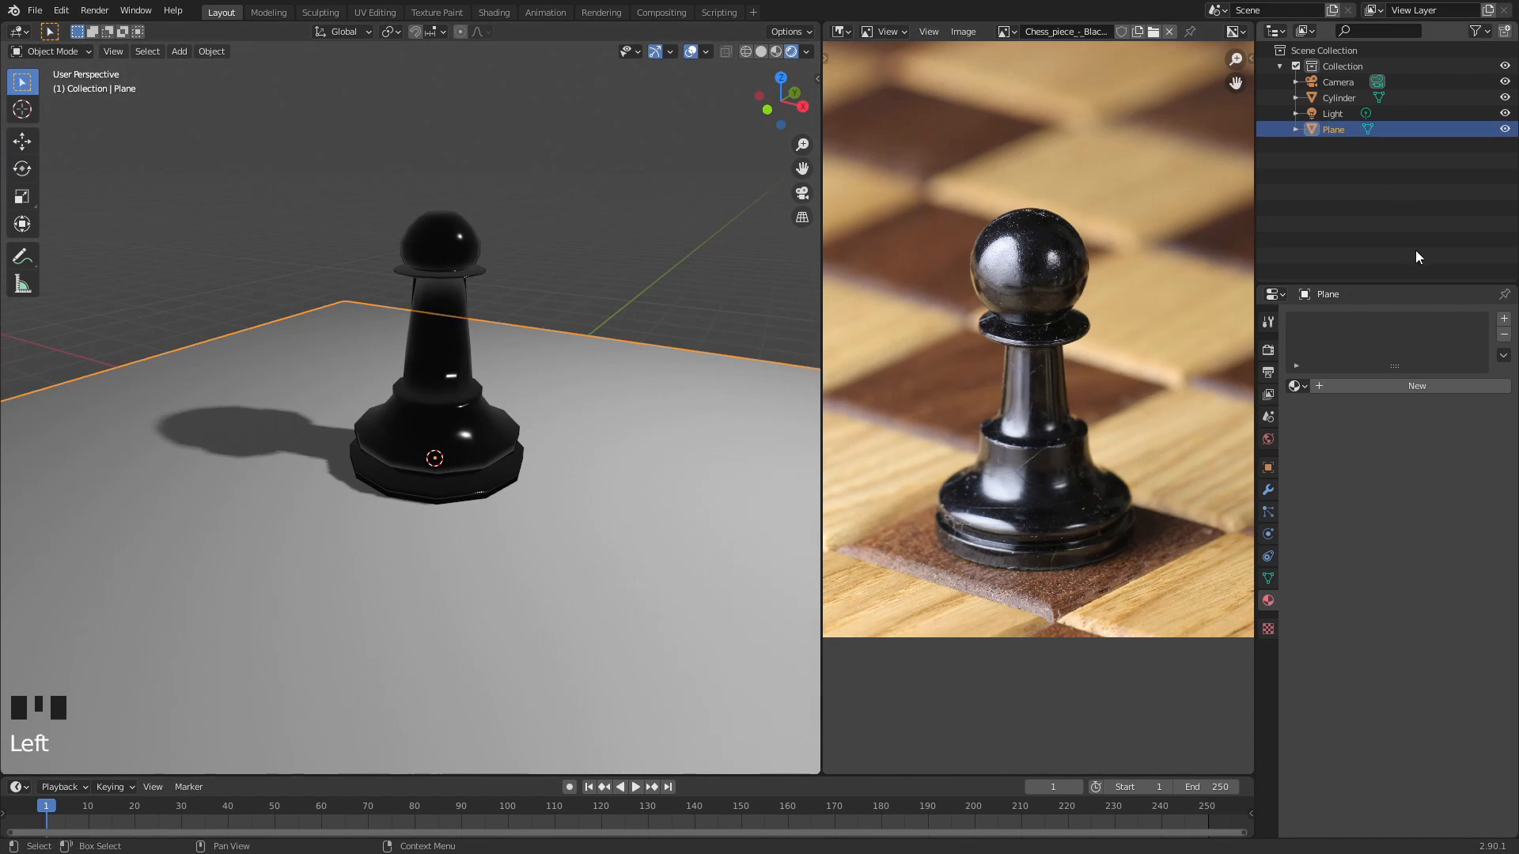
{"action": "left_click", "coordinate": [1337, 387]}
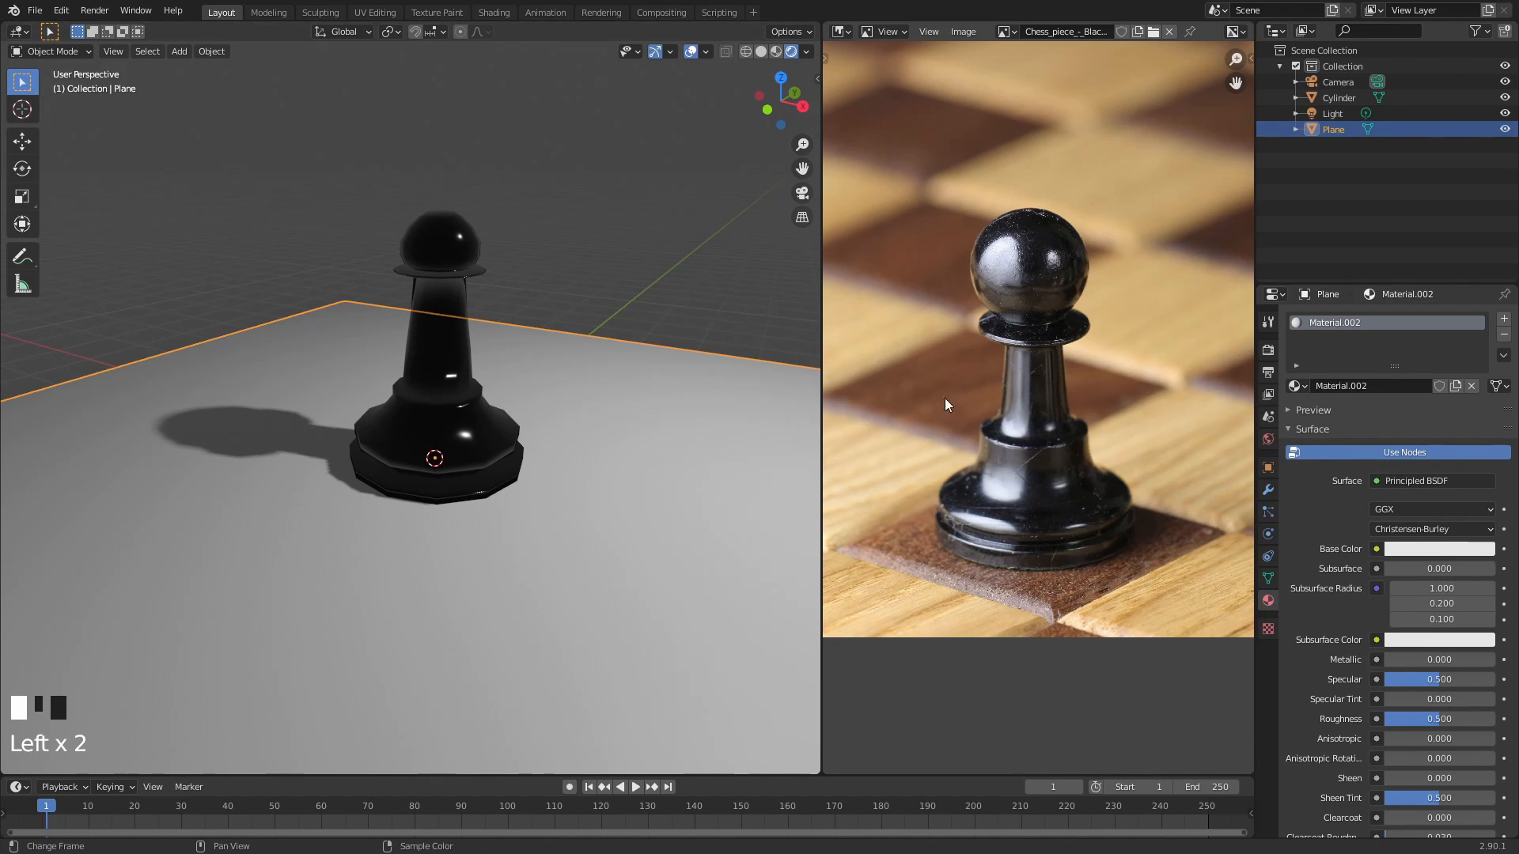
{"action": "left_click", "coordinate": [1408, 549]}
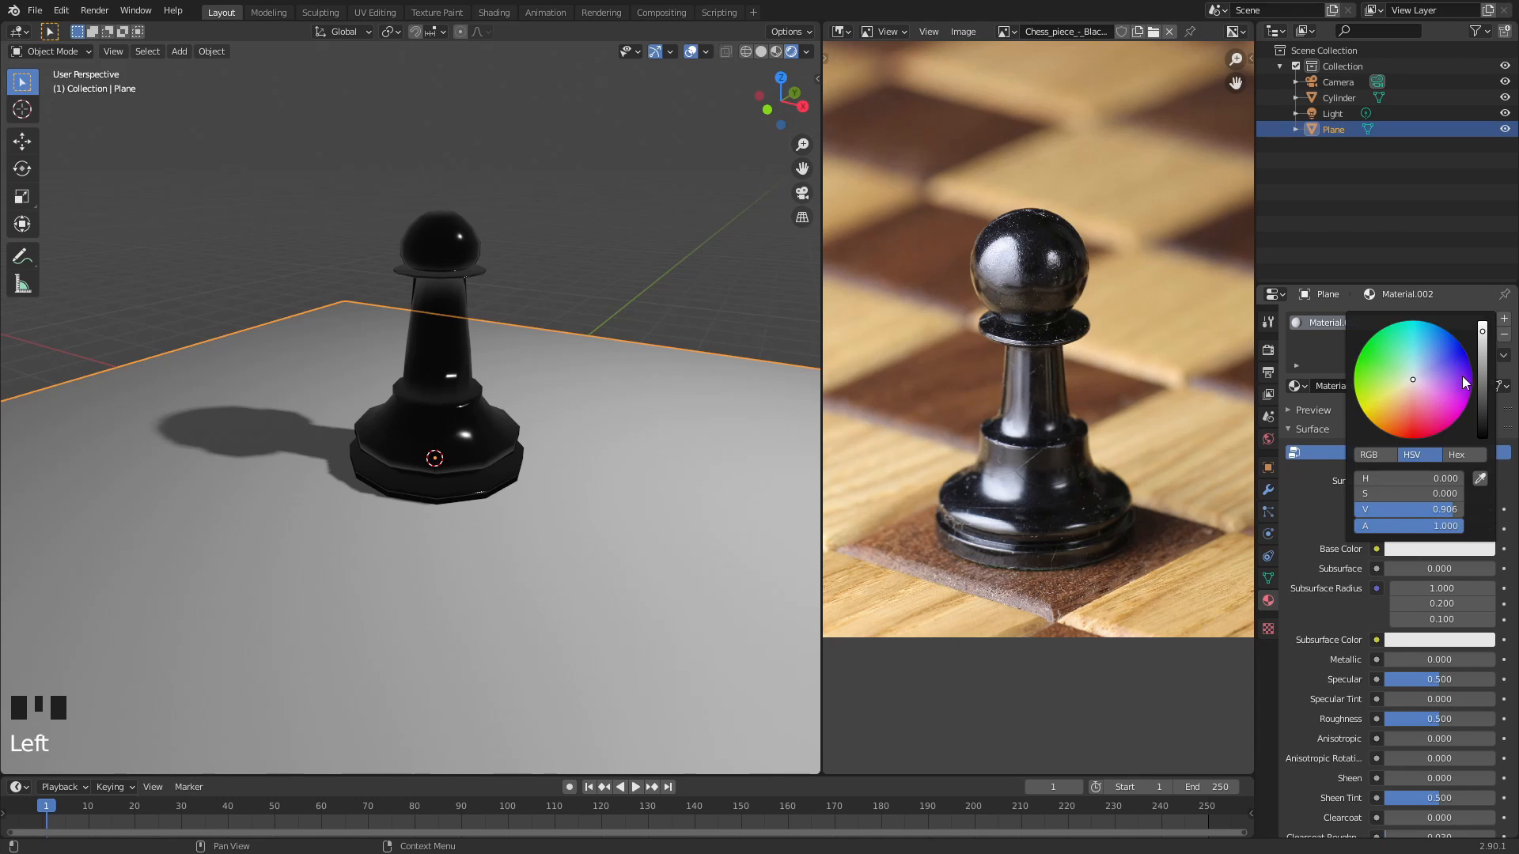
{"action": "left_click_drag", "start_coordinate": [1444, 509], "coordinate": [1406, 510]}
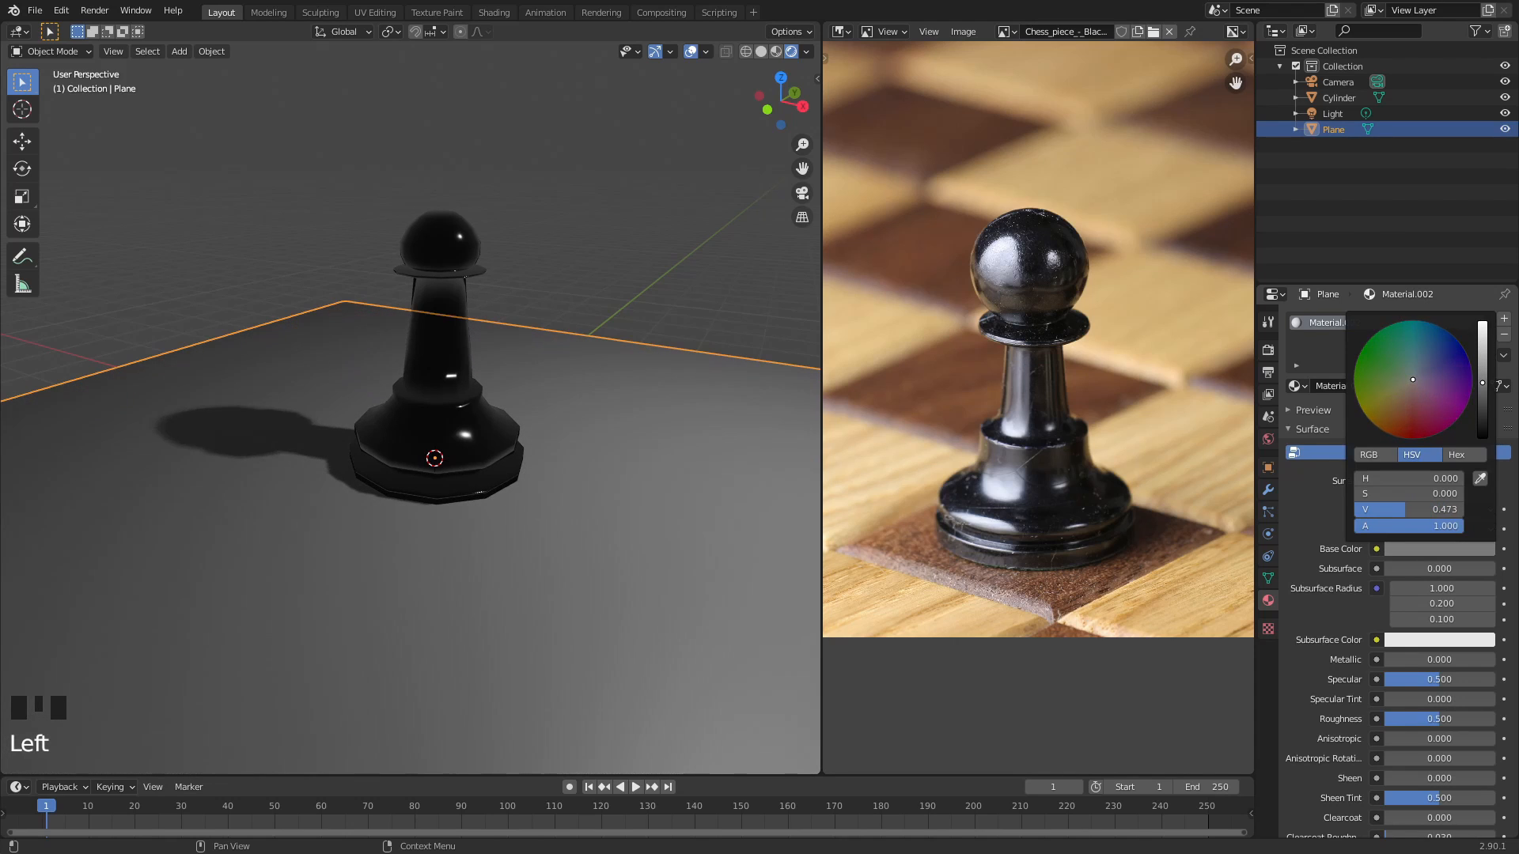
{"action": "middle_click_drag", "start_coordinate": [625, 287], "coordinate": [651, 355]}
{"action": "key", "text": "alt+a"}
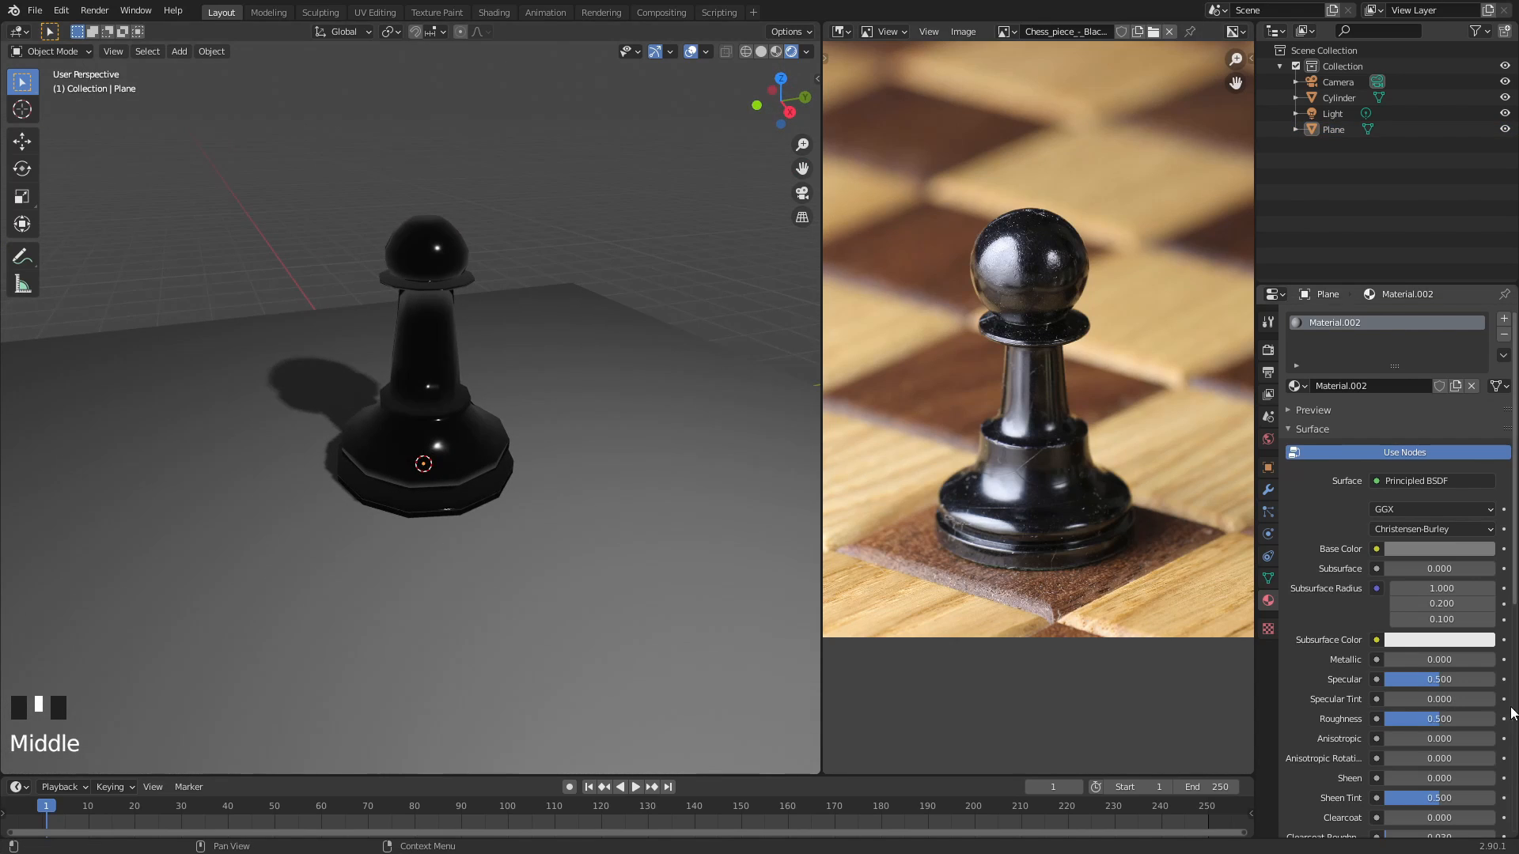
{"action": "left_click", "coordinate": [715, 472]}
{"action": "left_click", "coordinate": [696, 341]}
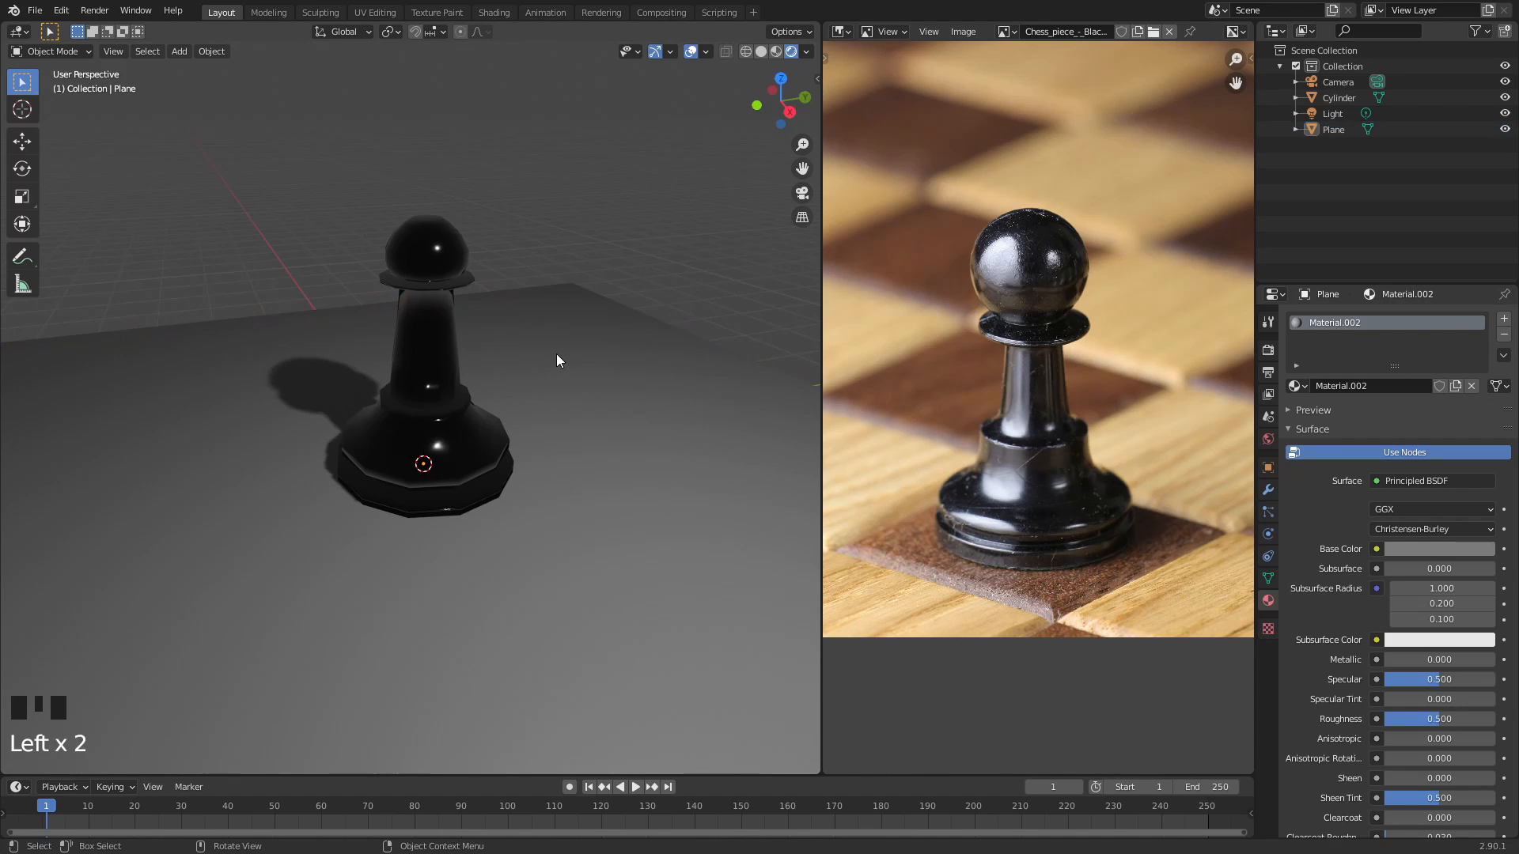
{"action": "middle_click_drag", "start_coordinate": [559, 356], "coordinate": [594, 269]}
{"action": "left_click", "coordinate": [590, 264]}
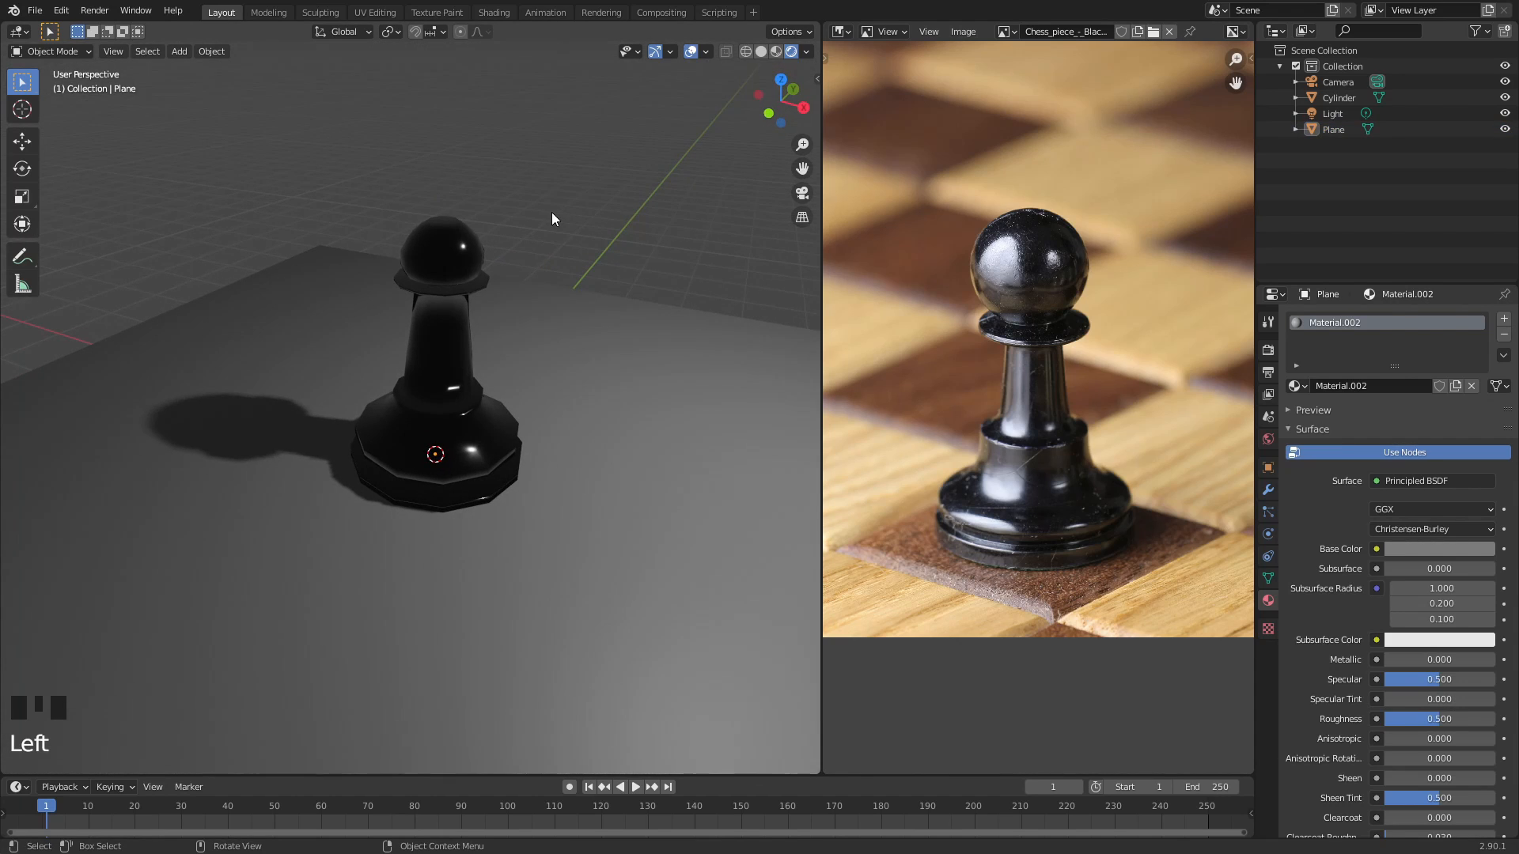
- Look through the camera and expand the 3D viewport over the reference image area by joining the two areas
{"action": "key", "text": "KP_0"}
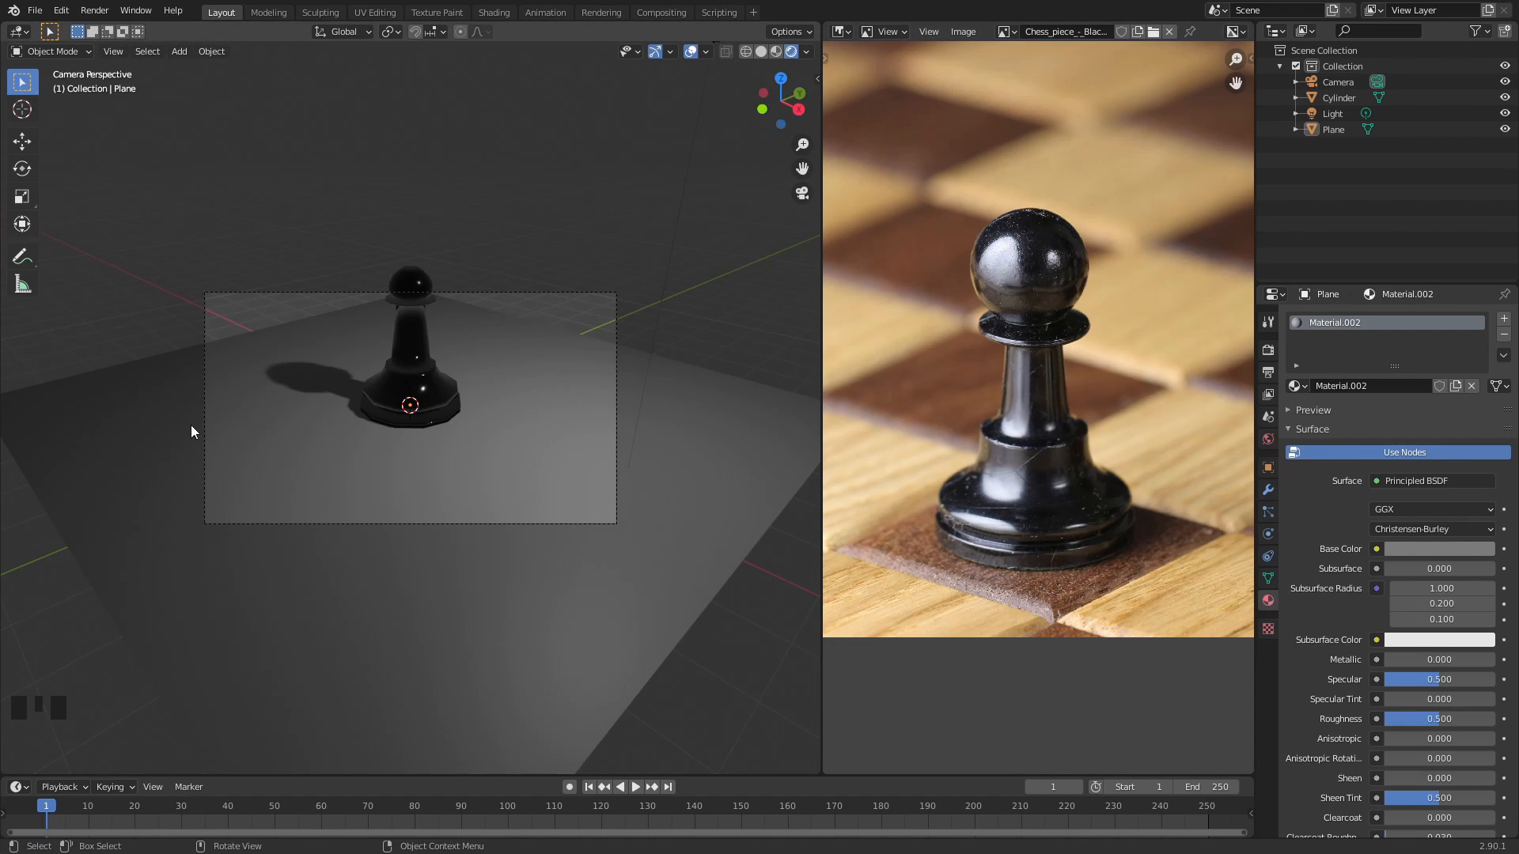
{"action": "left_click", "coordinate": [821, 26]}
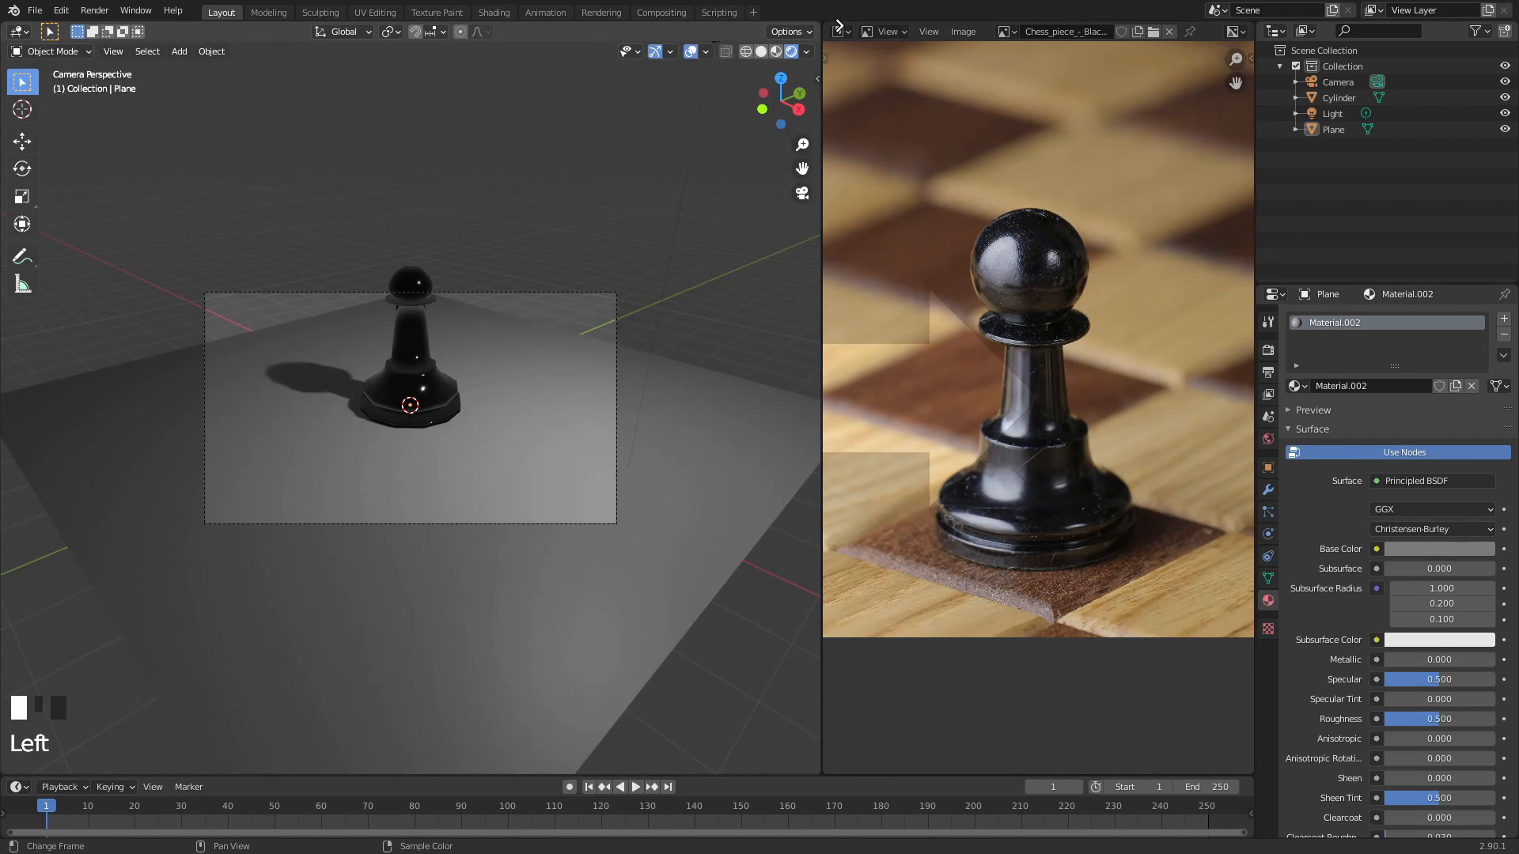
{"action": "left_click_drag", "start_coordinate": [838, 26], "coordinate": [878, 48]}
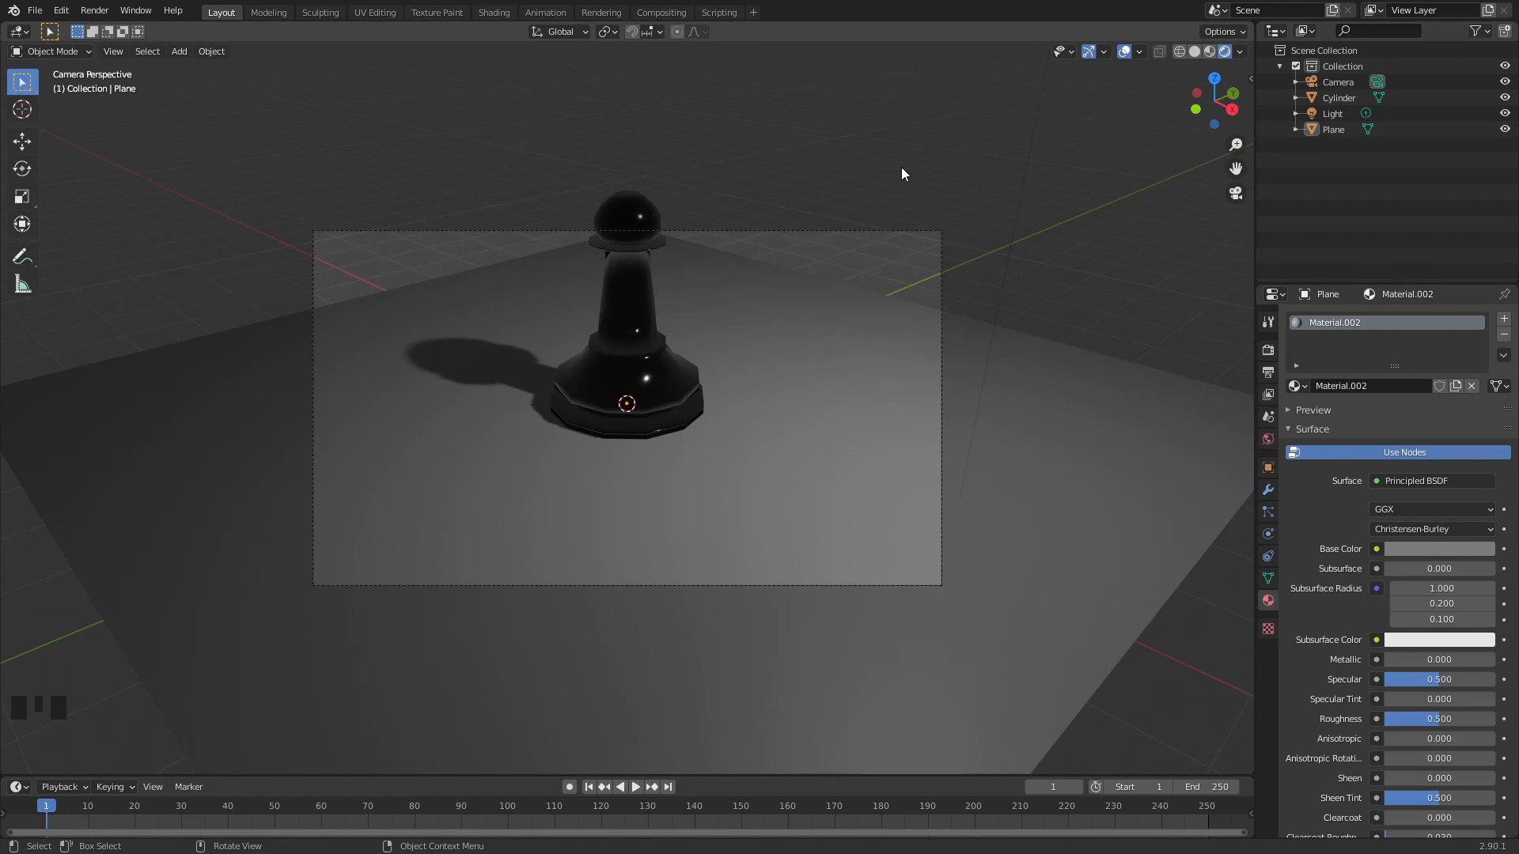
{"action": "left_click", "coordinate": [1258, 269]}
{"action": "left_click", "coordinate": [812, 207]}
- Lock the camera to the view, reframe the pawn from a higher angle inside the camera frame, and unlock the camera
{"action": "key", "text": "n"}
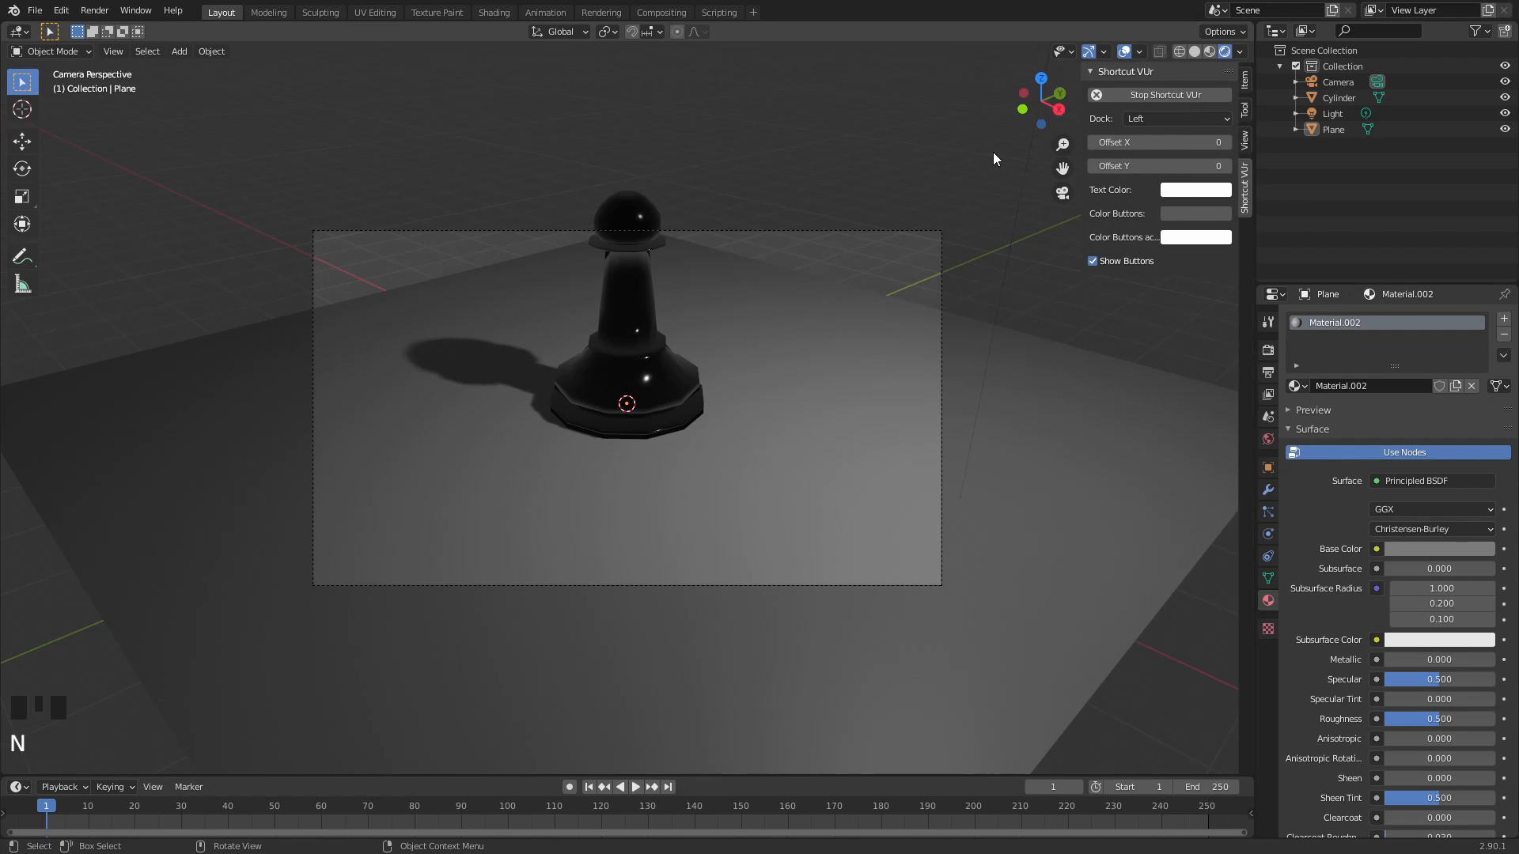
{"action": "left_click", "coordinate": [1245, 144]}
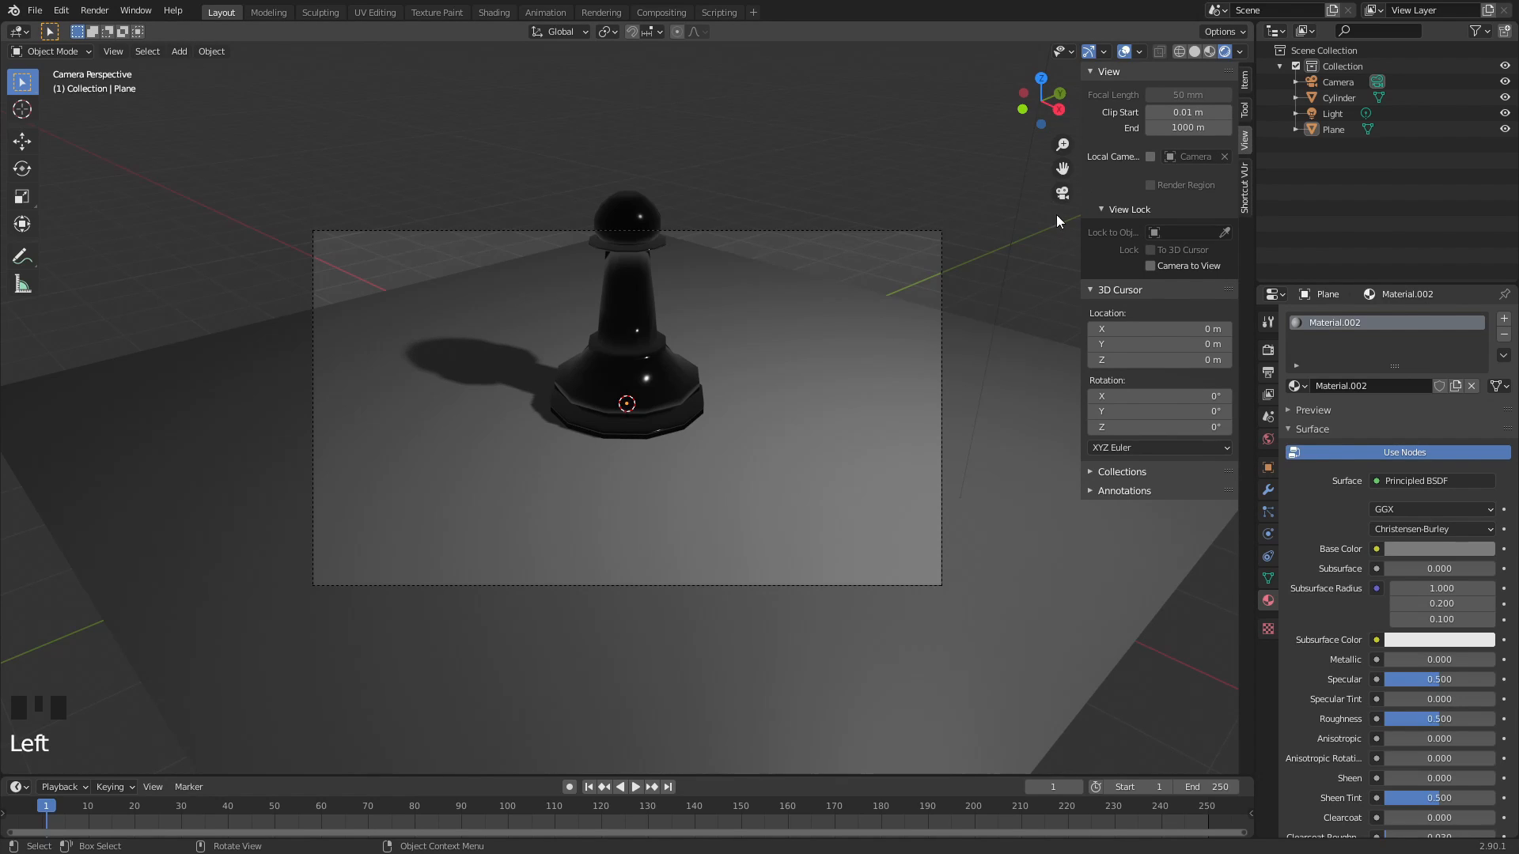
{"action": "left_click", "coordinate": [1155, 270]}
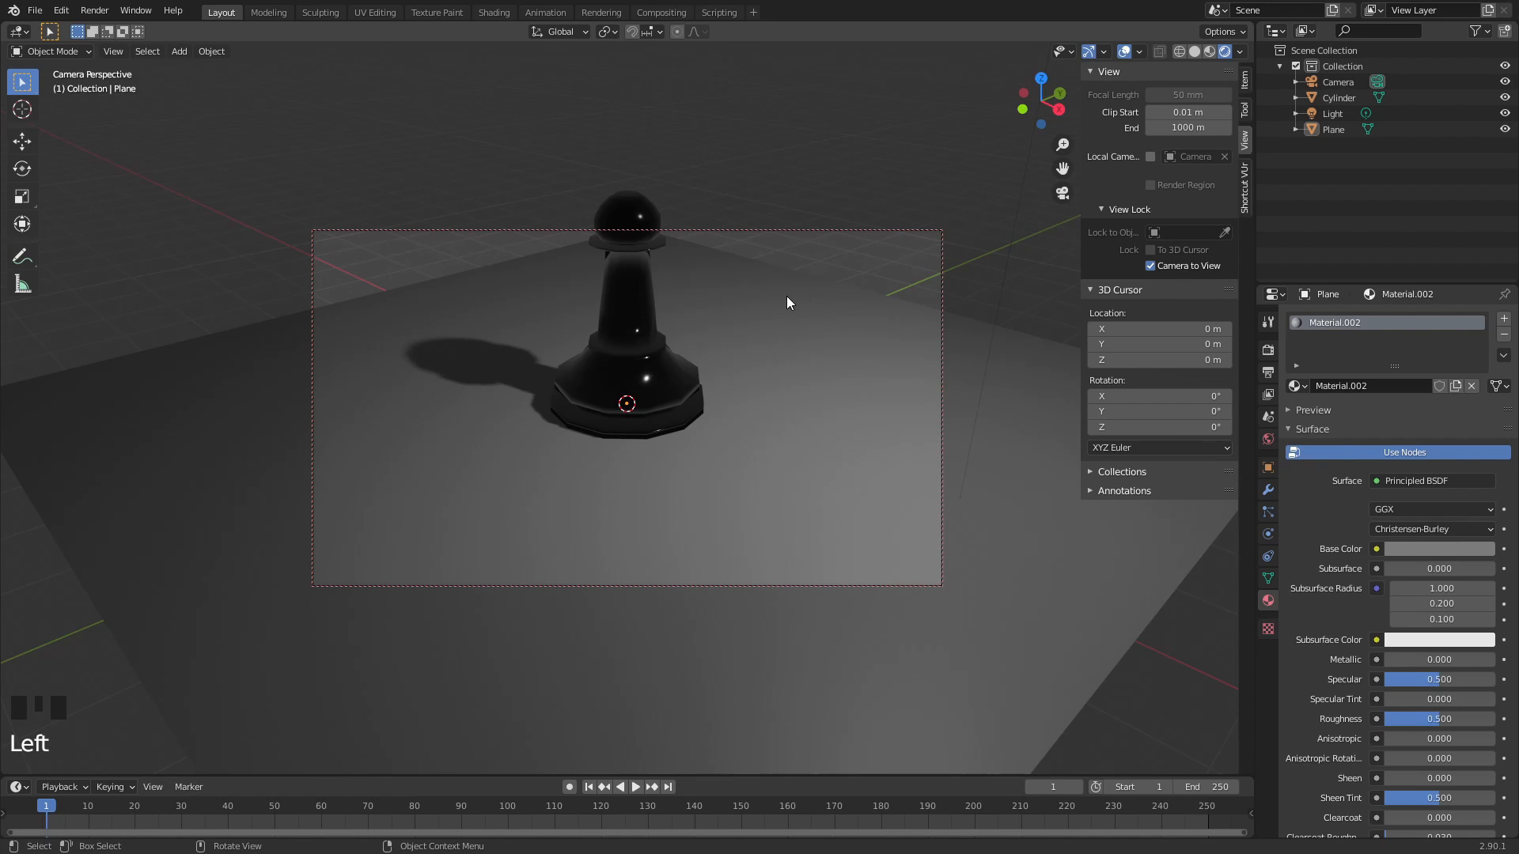
{"action": "middle_click_drag", "start_coordinate": [787, 303], "coordinate": [709, 362]}
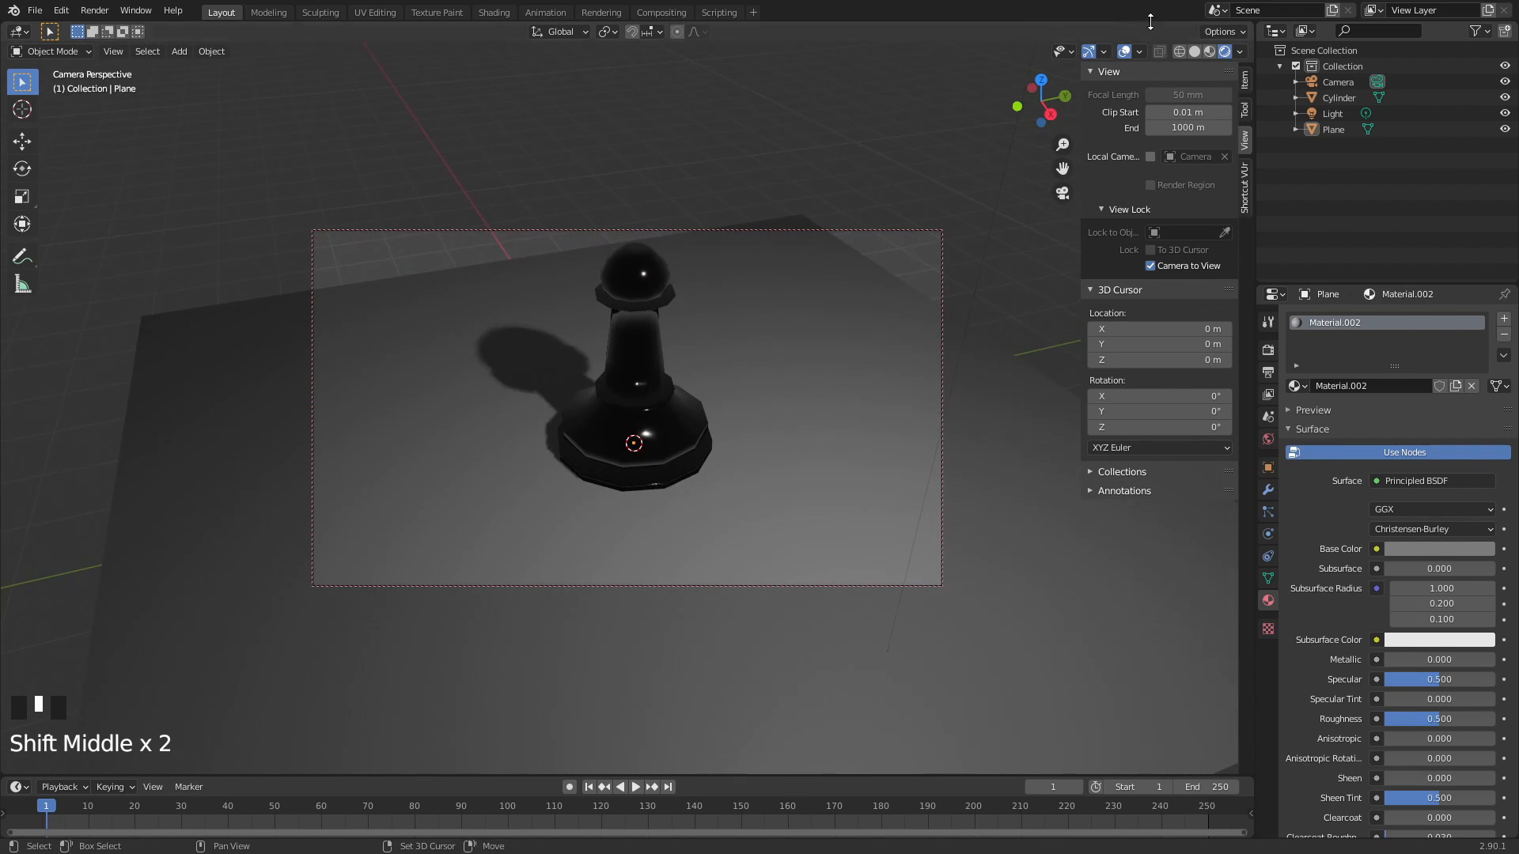
{"action": "left_click", "coordinate": [1150, 265]}
- Leave the camera view and orbit the scene to examine where the camera sits relative to the pawn and light
{"action": "middle_click_drag", "start_coordinate": [602, 214], "coordinate": [824, 159]}
{"action": "scroll", "coordinate": [650, 286], "scroll_direction": "down", "scroll_amount": 3}
{"action": "left_click", "coordinate": [915, 159]}
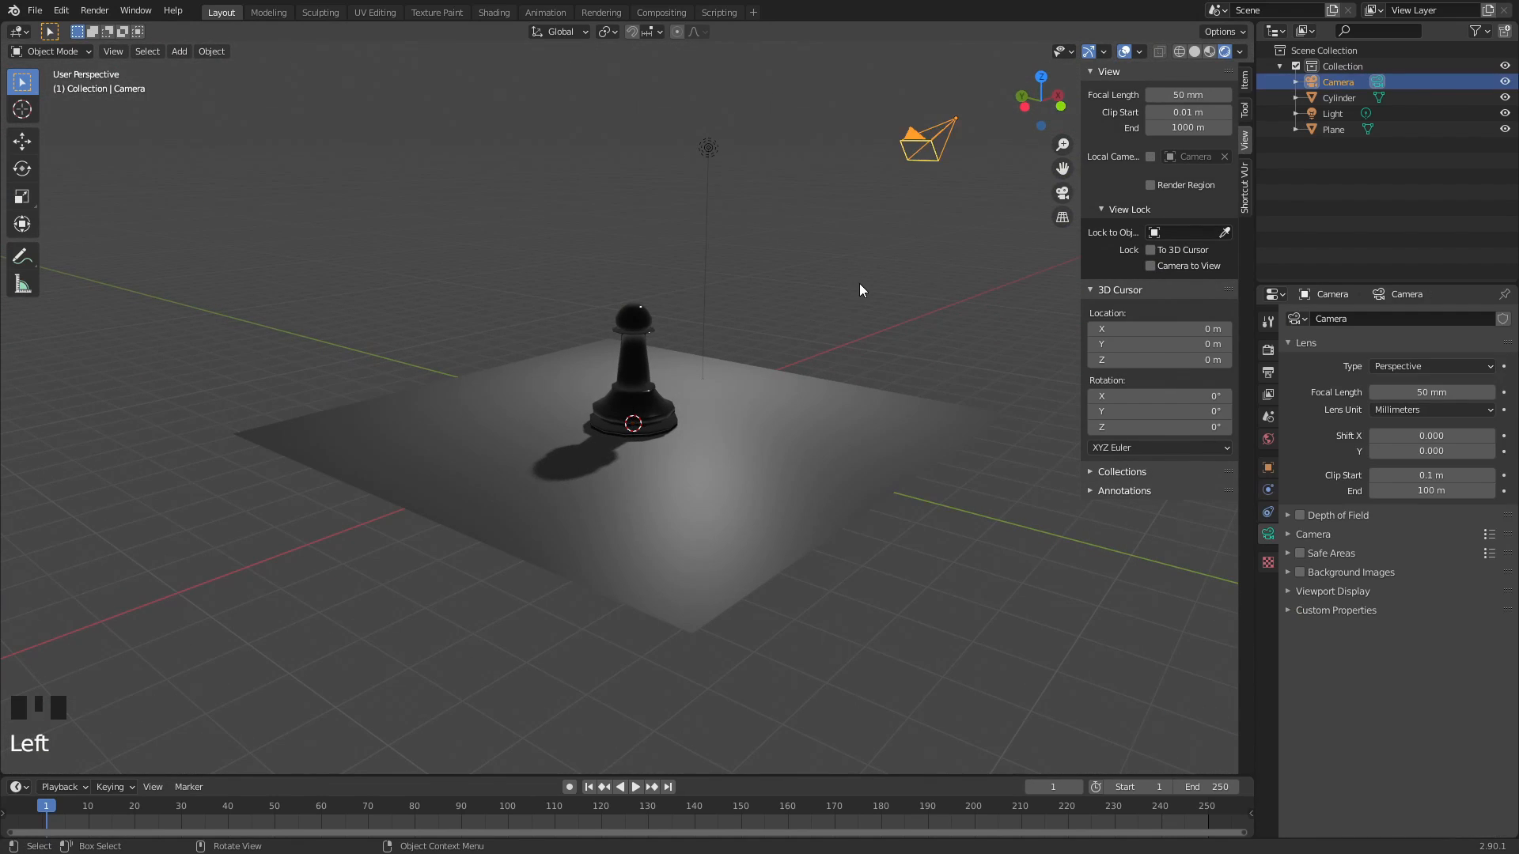
{"action": "middle_click_drag", "start_coordinate": [928, 248], "coordinate": [885, 277]}
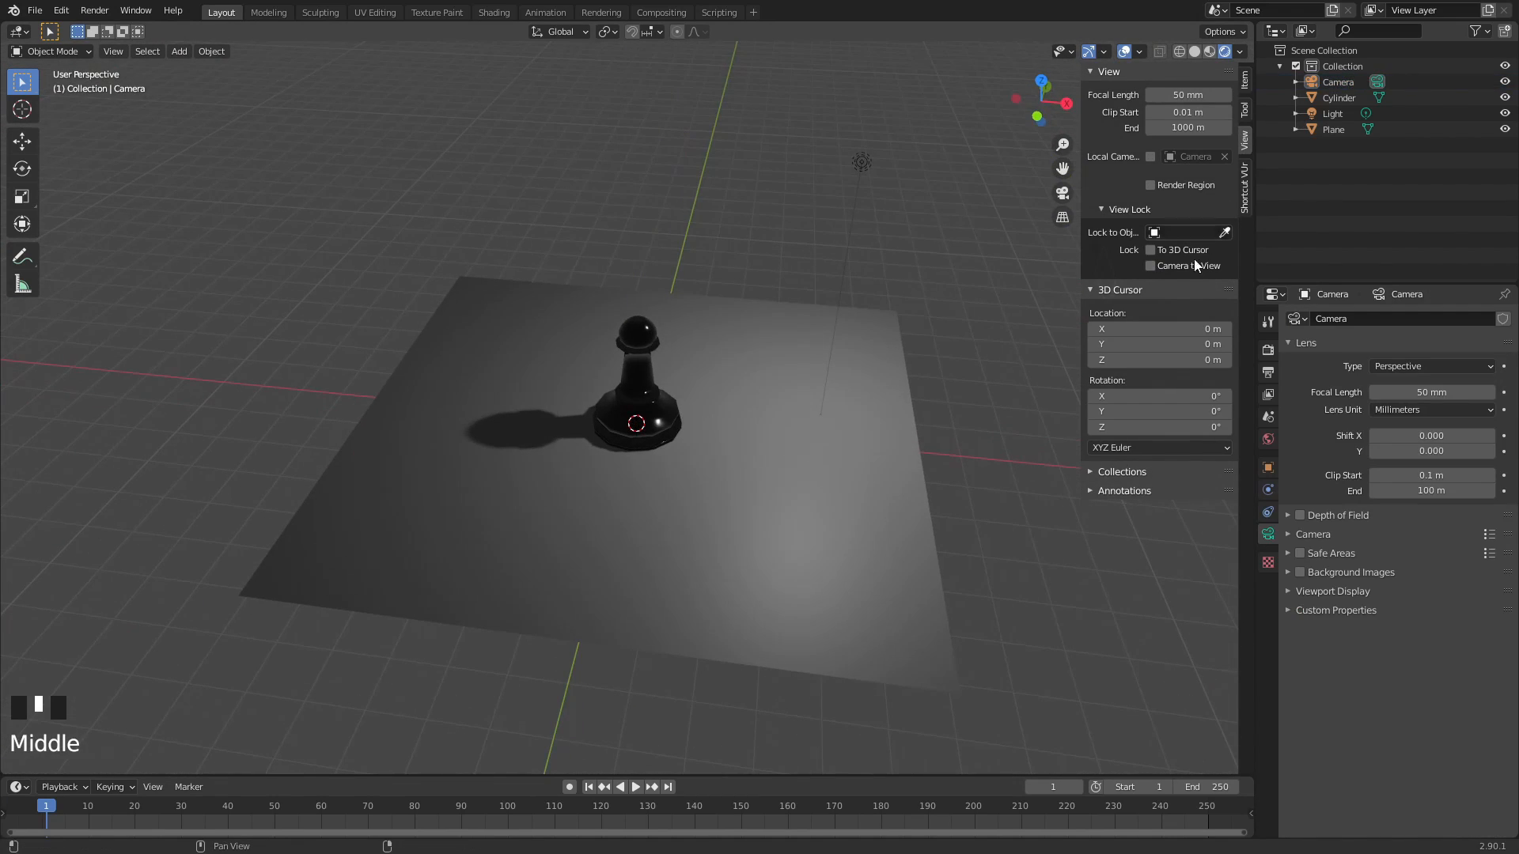
{"action": "middle_click_drag", "start_coordinate": [824, 211], "coordinate": [864, 230]}
{"action": "key", "text": "n"}
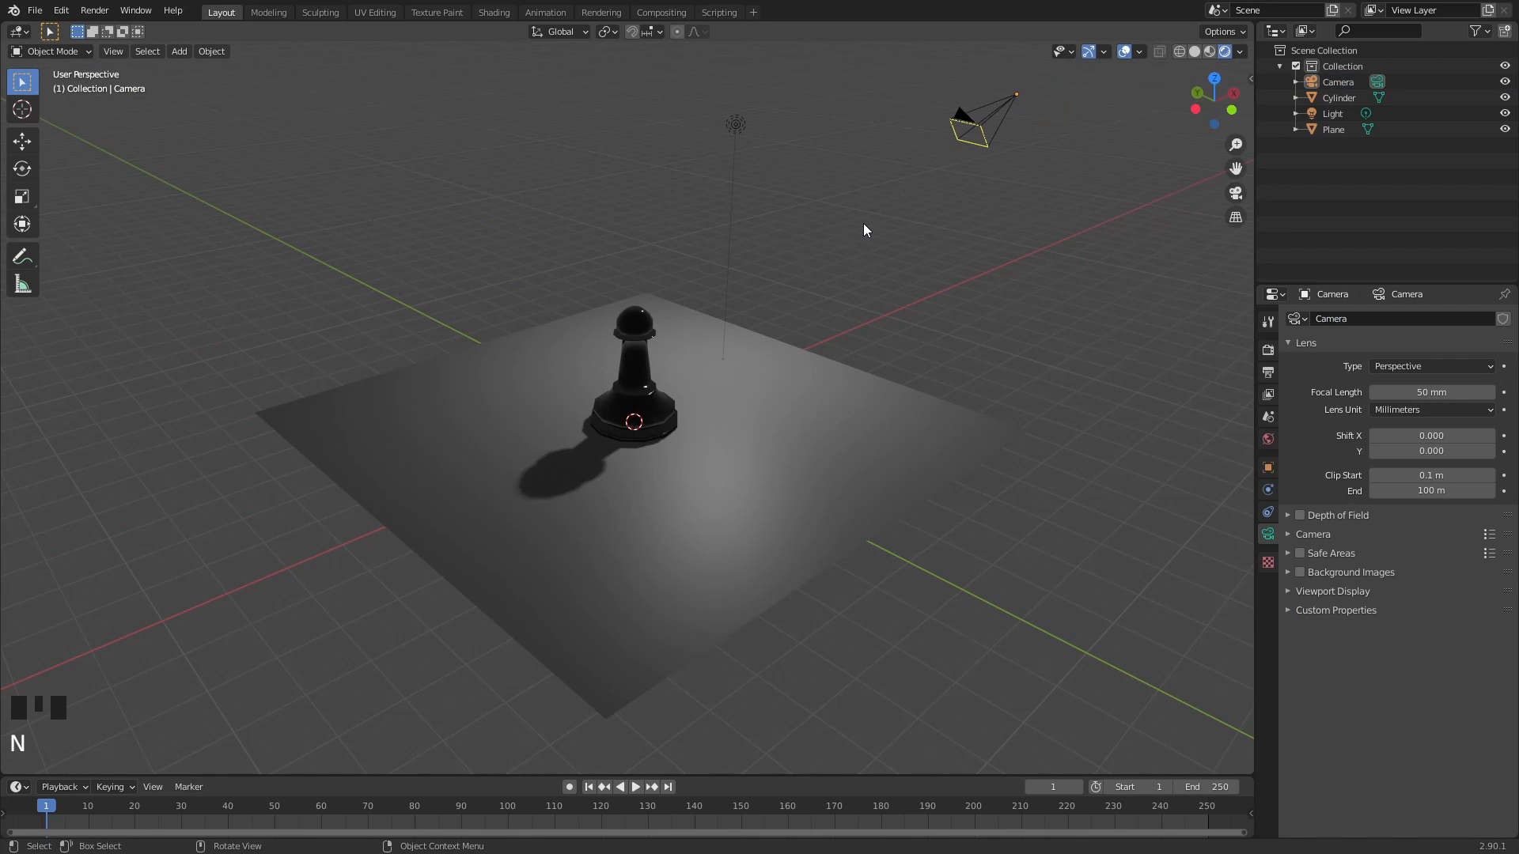
- Return to the camera view, lock the camera to the view again and reframe it lower and closer to the pawn
{"action": "key", "text": "KP_0"}
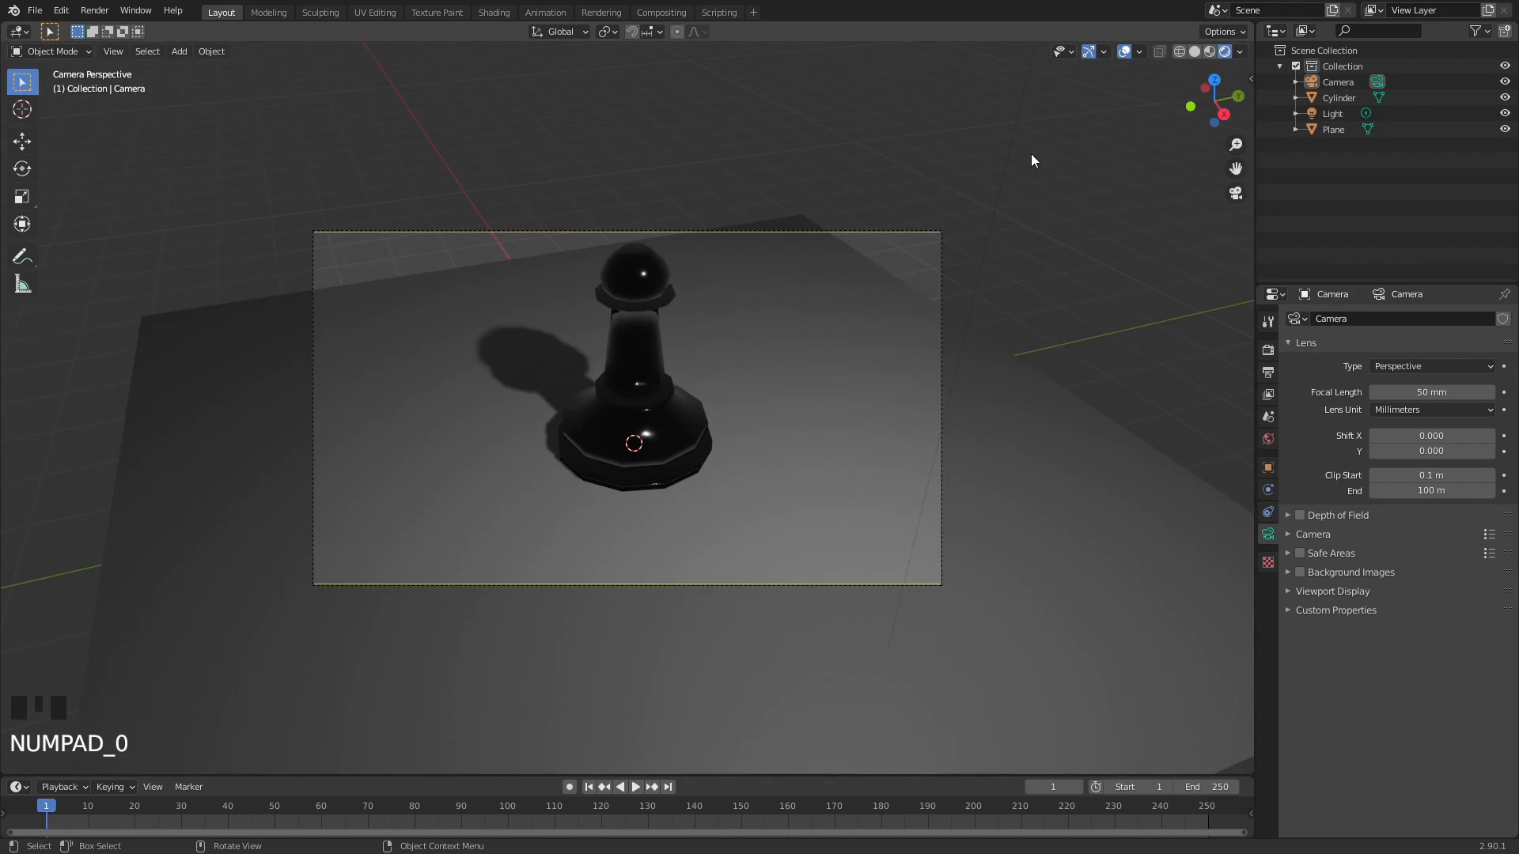
{"action": "key", "text": "n"}
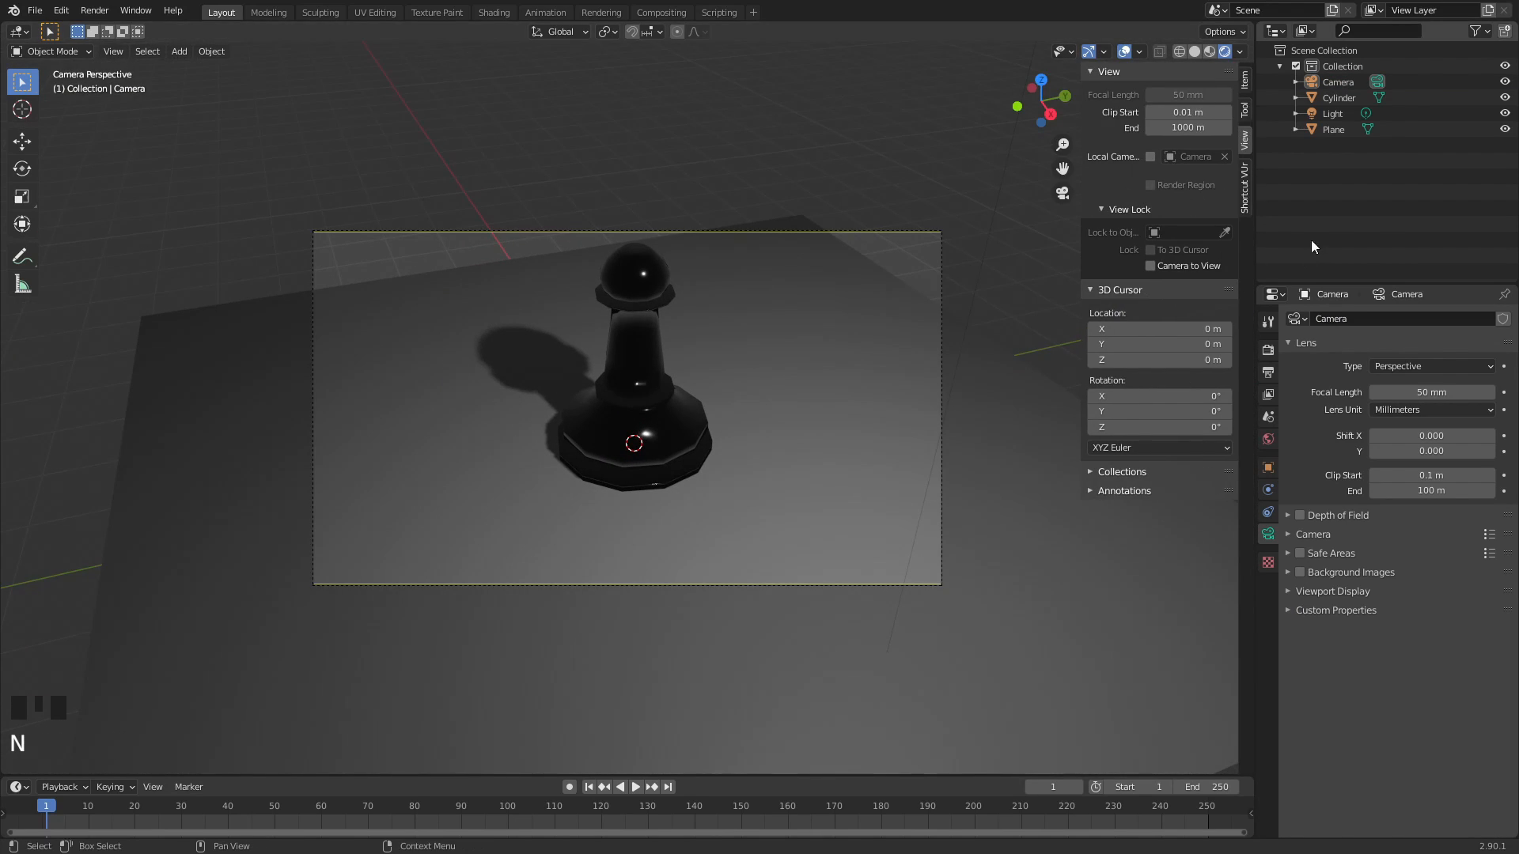
{"action": "left_click", "coordinate": [1175, 268]}
{"action": "middle_click_drag", "start_coordinate": [650, 316], "coordinate": [695, 368]}
{"action": "scroll", "coordinate": [634, 356], "scroll_direction": "up", "scroll_amount": 2}
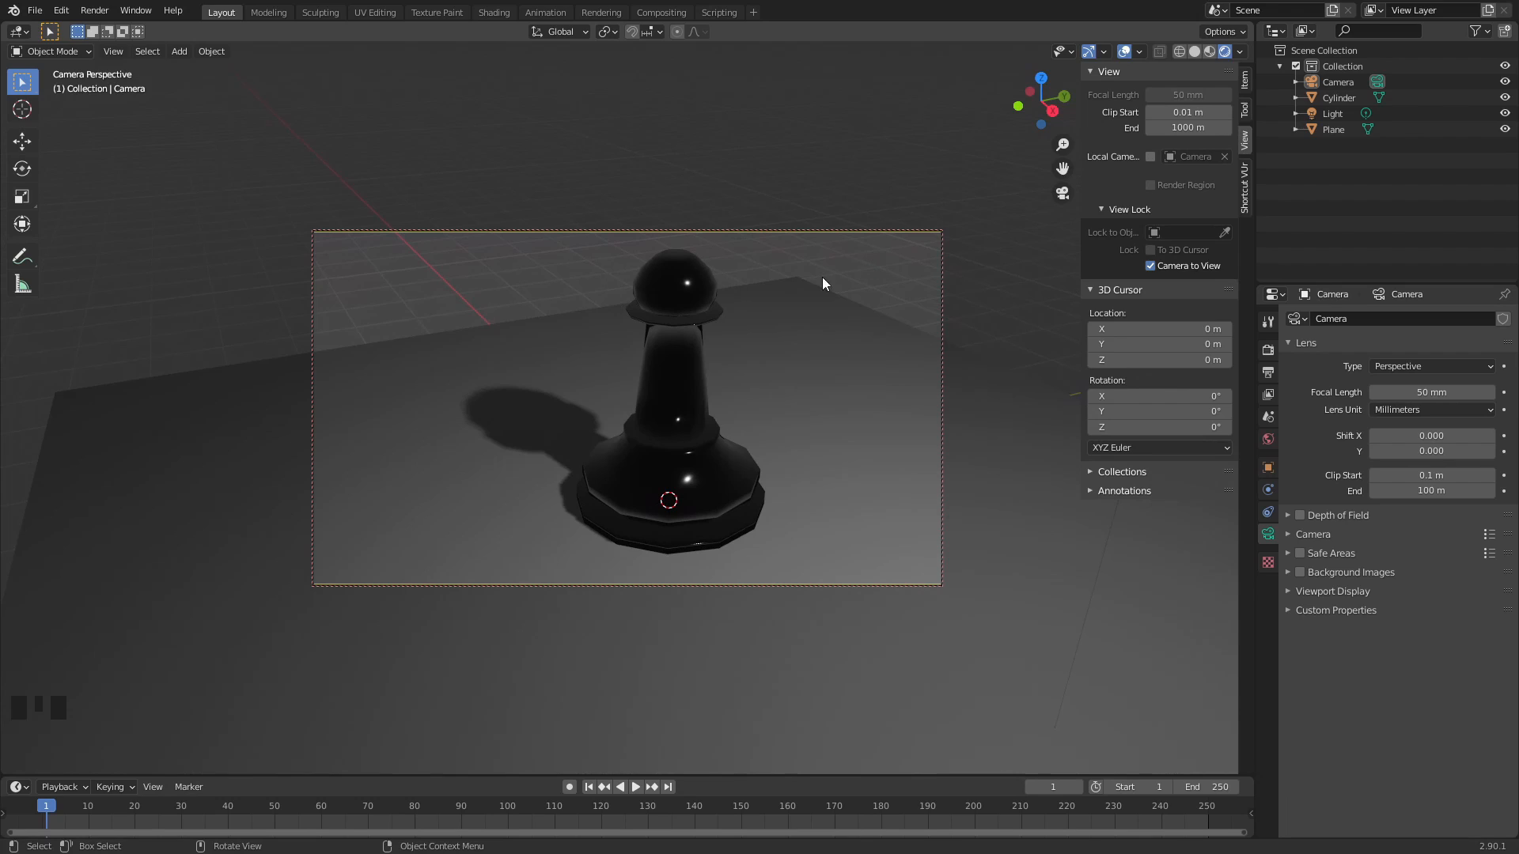
- Enlarge the plane until it fills the camera frame's background, and shift the camera so the pawn sits right of centre
{"action": "left_click", "coordinate": [568, 363]}
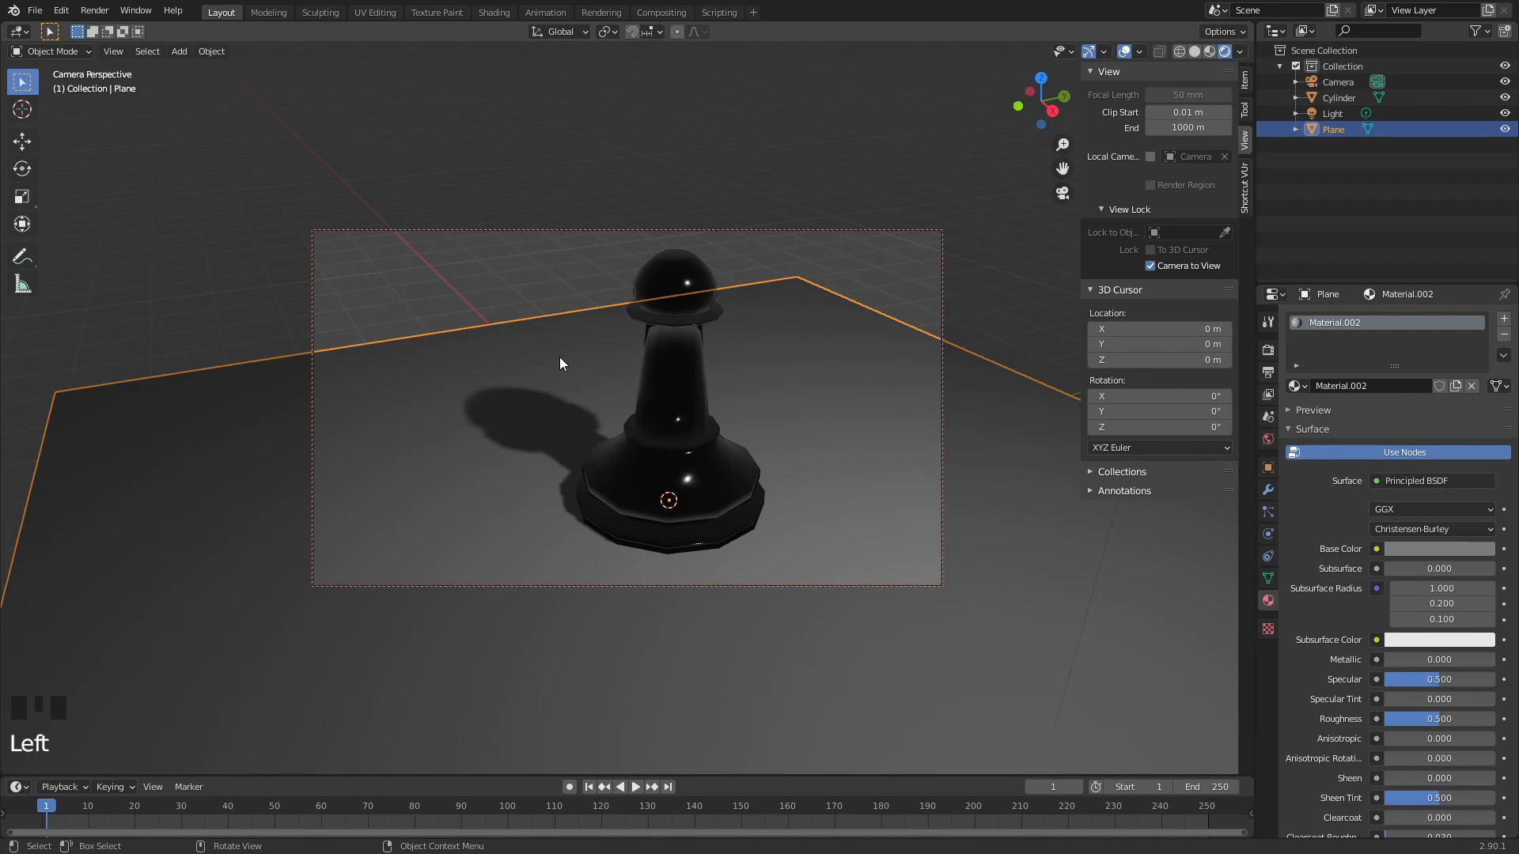
{"action": "key", "text": "s"}
{"action": "left_click", "coordinate": [466, 122]}
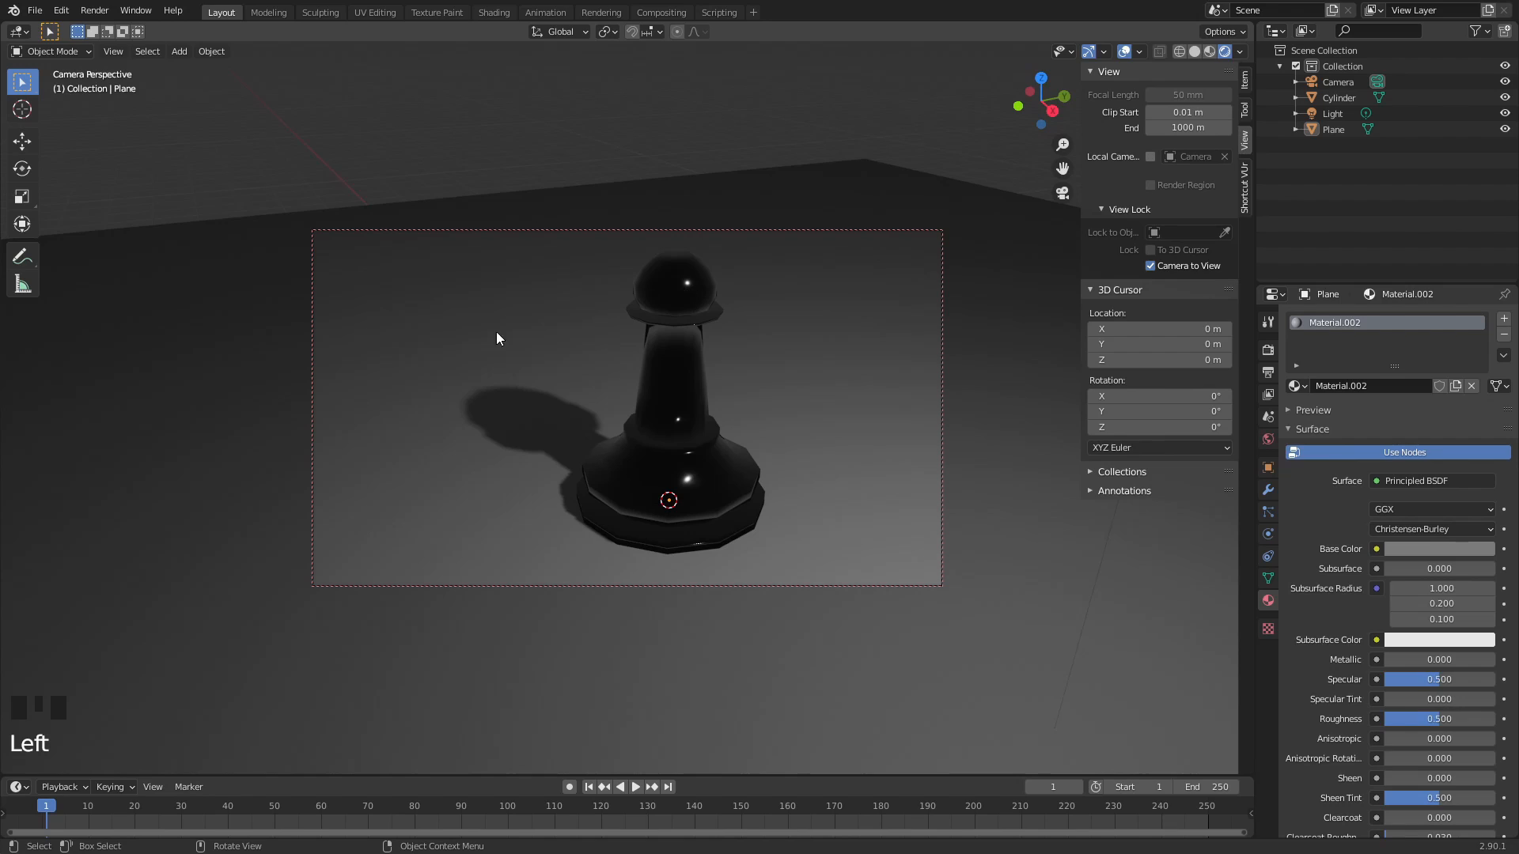
{"action": "middle_click_drag", "start_coordinate": [509, 377], "coordinate": [538, 377], "text": "shift"}
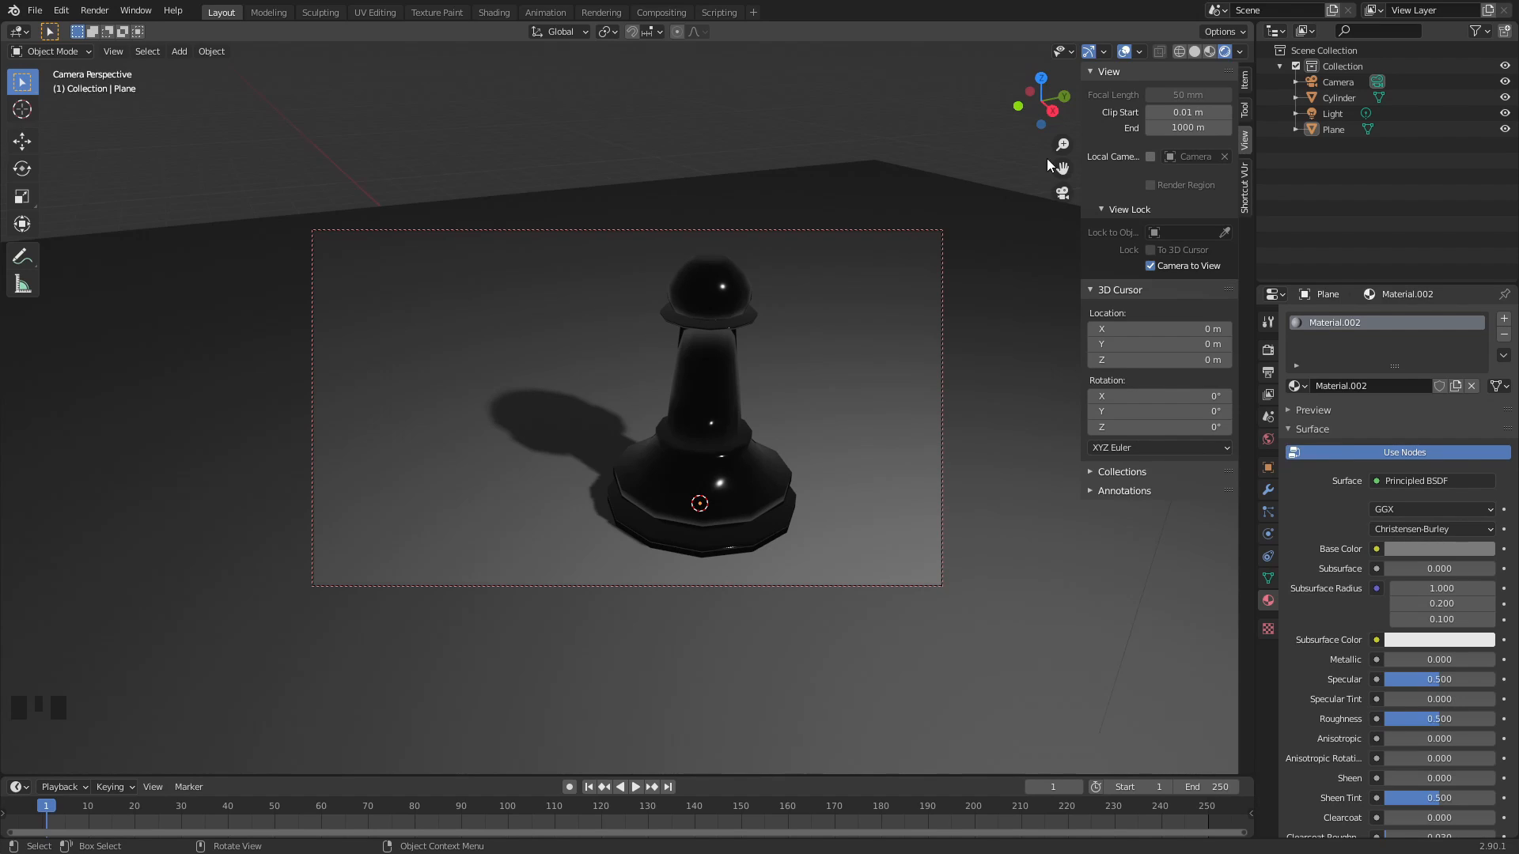
- Open the render settings and review the available render engines
{"action": "left_click", "coordinate": [1268, 350]}
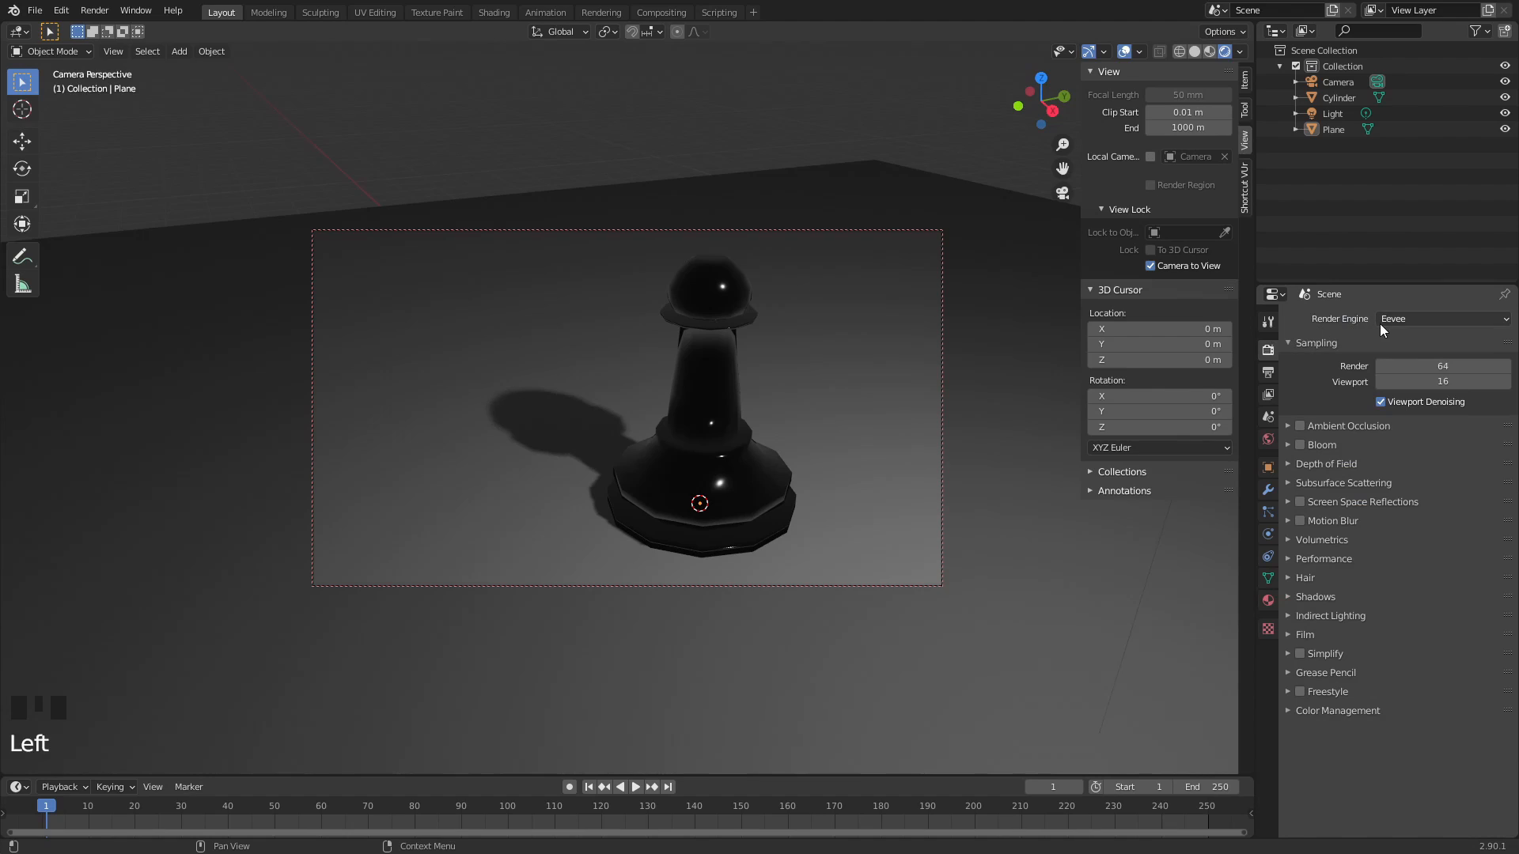
{"action": "left_click", "coordinate": [843, 107]}
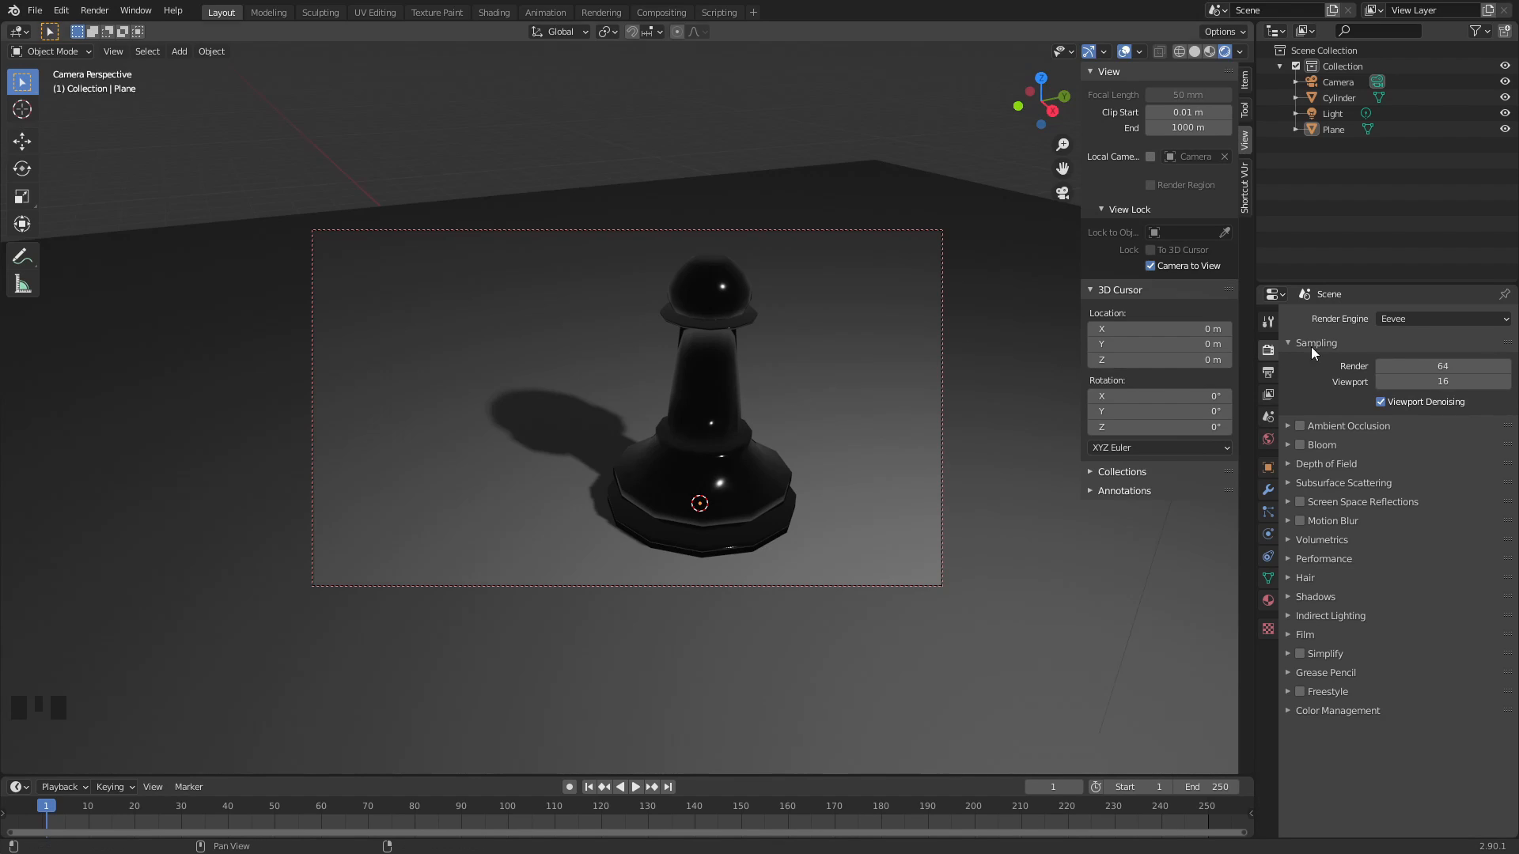
{"action": "left_click", "coordinate": [1412, 321]}
{"action": "left_click", "coordinate": [1413, 321]}
{"action": "left_click", "coordinate": [1412, 321]}
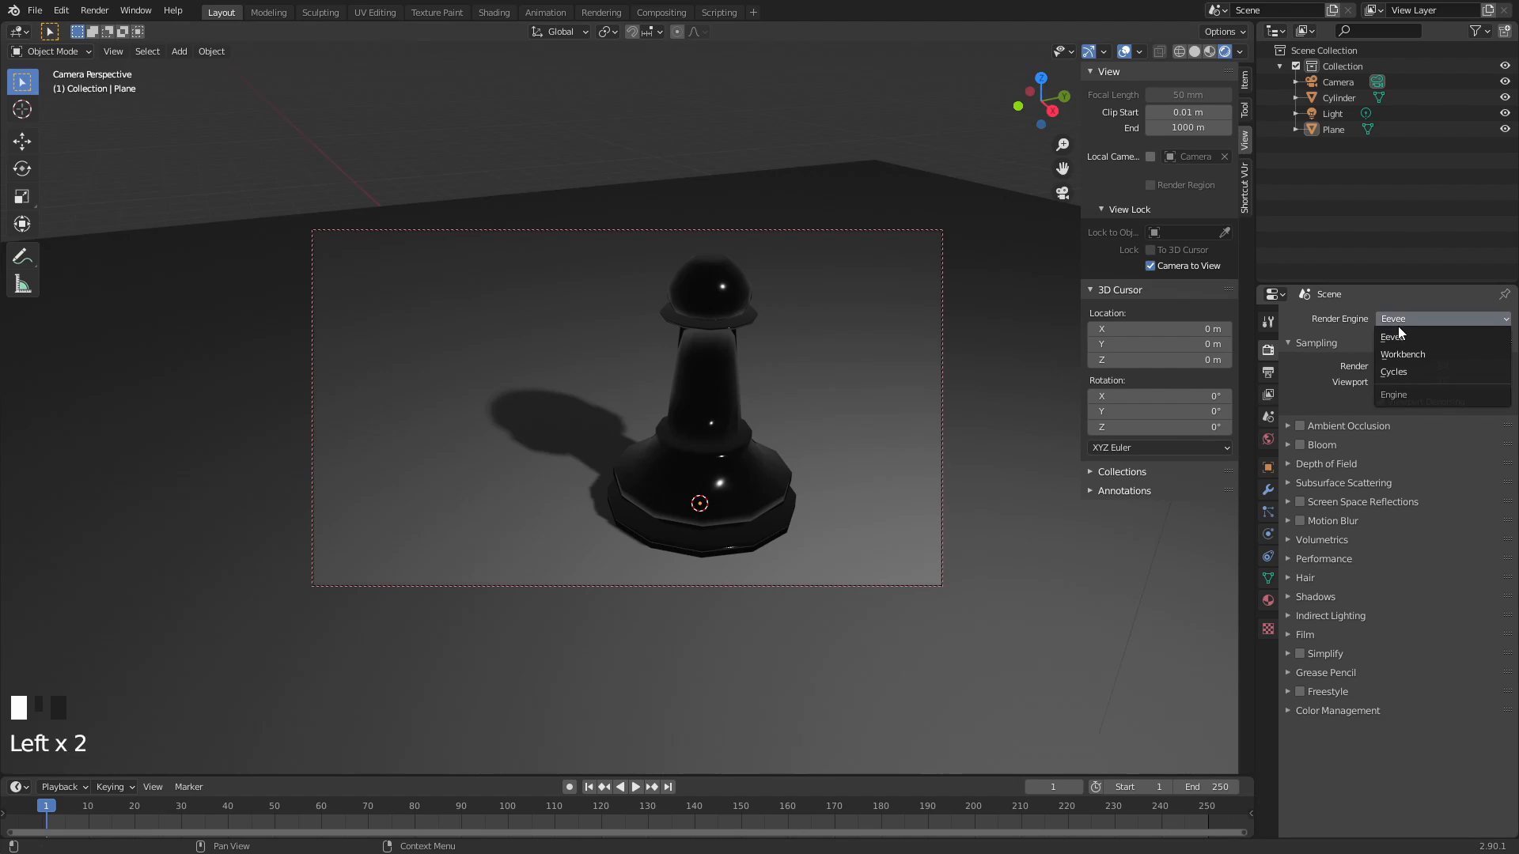
{"action": "left_click", "coordinate": [1411, 316]}
{"action": "left_click", "coordinate": [1413, 316]}
{"action": "left_click", "coordinate": [1416, 317]}
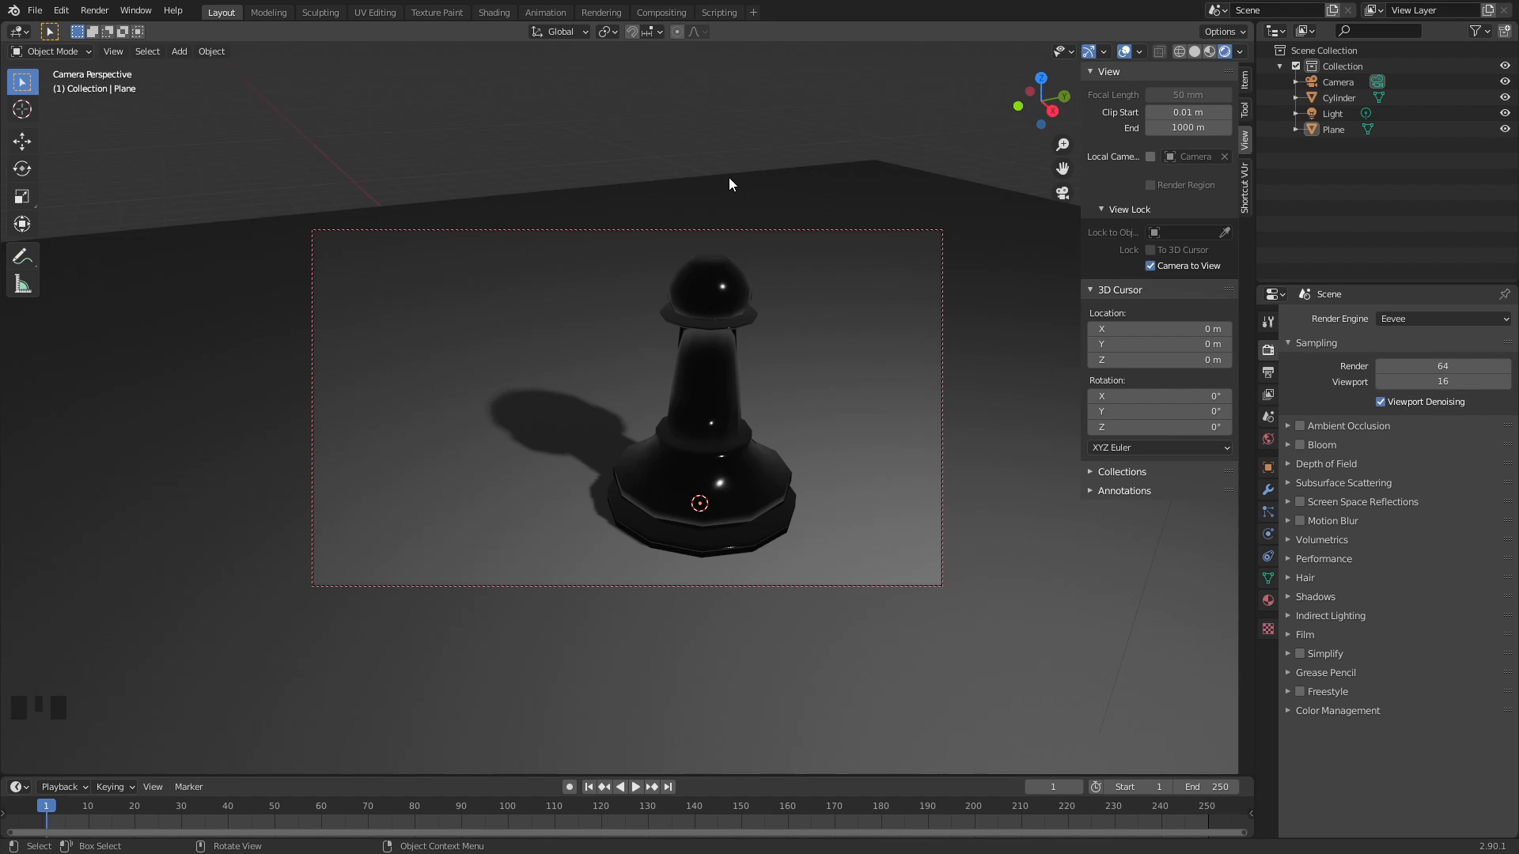
- Switch the render engine to Cycles and adjust the camera angle on the pawn
{"action": "mouse_move", "coordinate": [737, 329]}
{"action": "middle_mouse_down"}
{"action": "mouse_move", "coordinate": [976, 326]}
{"action": "mouse_move", "coordinate": [645, 370]}
{"action": "mouse_move", "coordinate": [620, 335]}
{"action": "mouse_move", "coordinate": [831, 308]}
{"action": "mouse_move", "coordinate": [642, 305]}
{"action": "mouse_move", "coordinate": [781, 368]}
{"action": "mouse_move", "coordinate": [755, 351]}
{"action": "middle_mouse_up"}
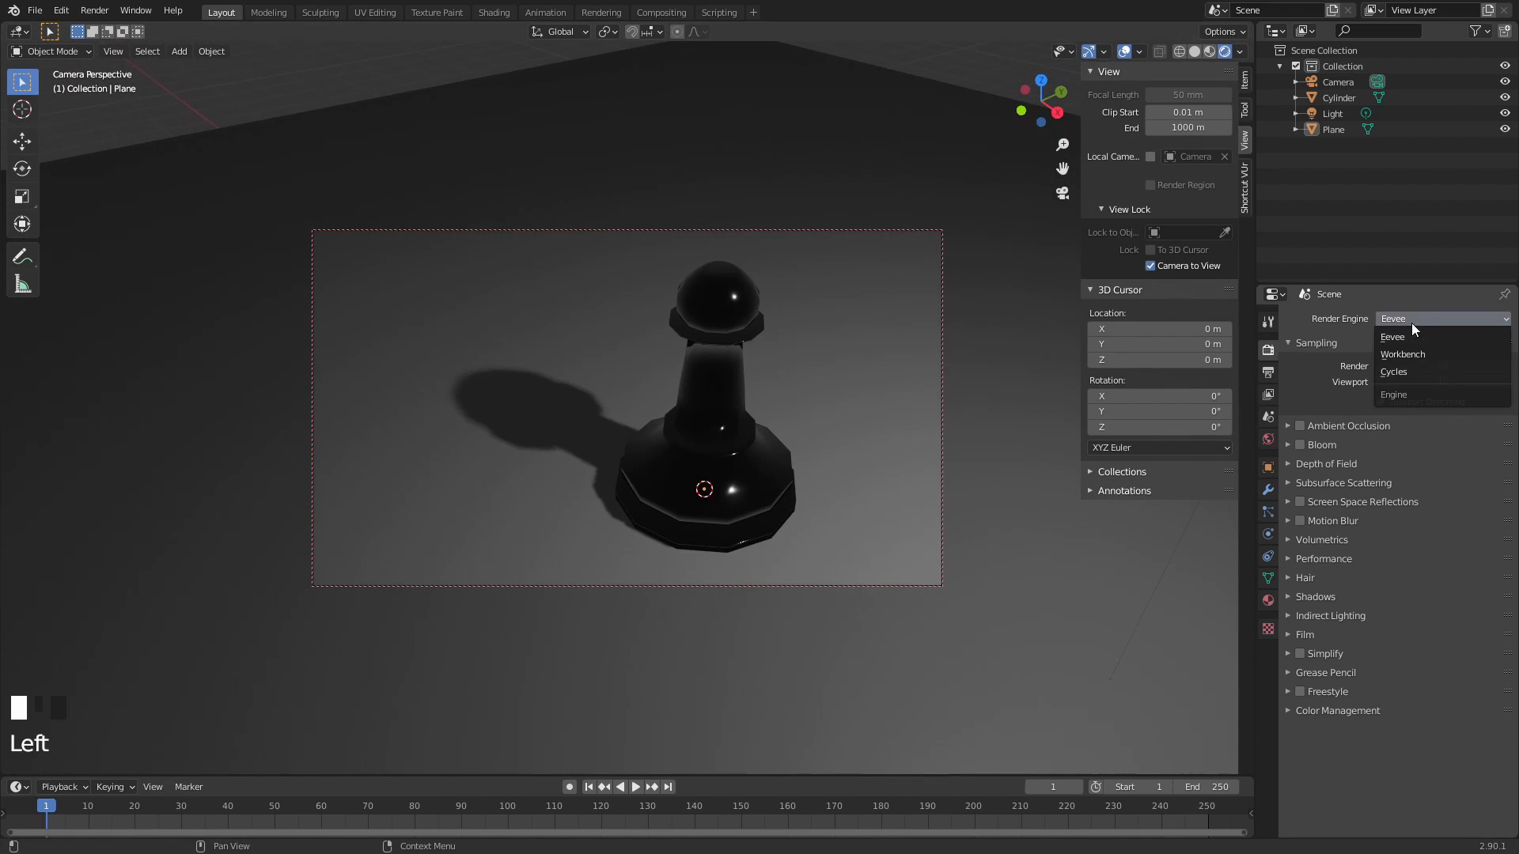
{"action": "left_click", "coordinate": [1393, 371]}
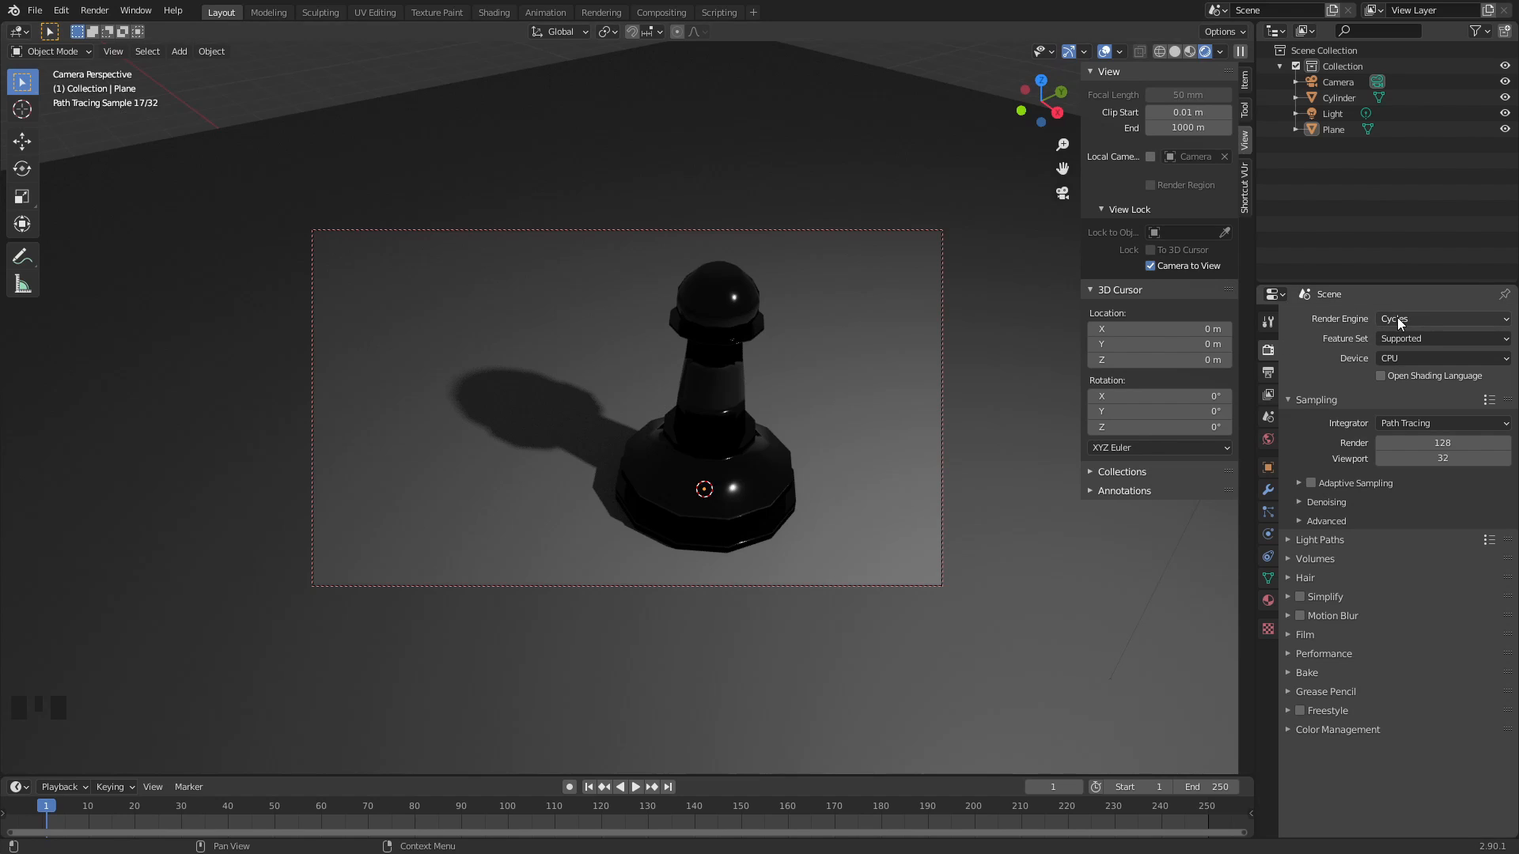
{"action": "middle_click_drag", "start_coordinate": [730, 344], "coordinate": [586, 362]}
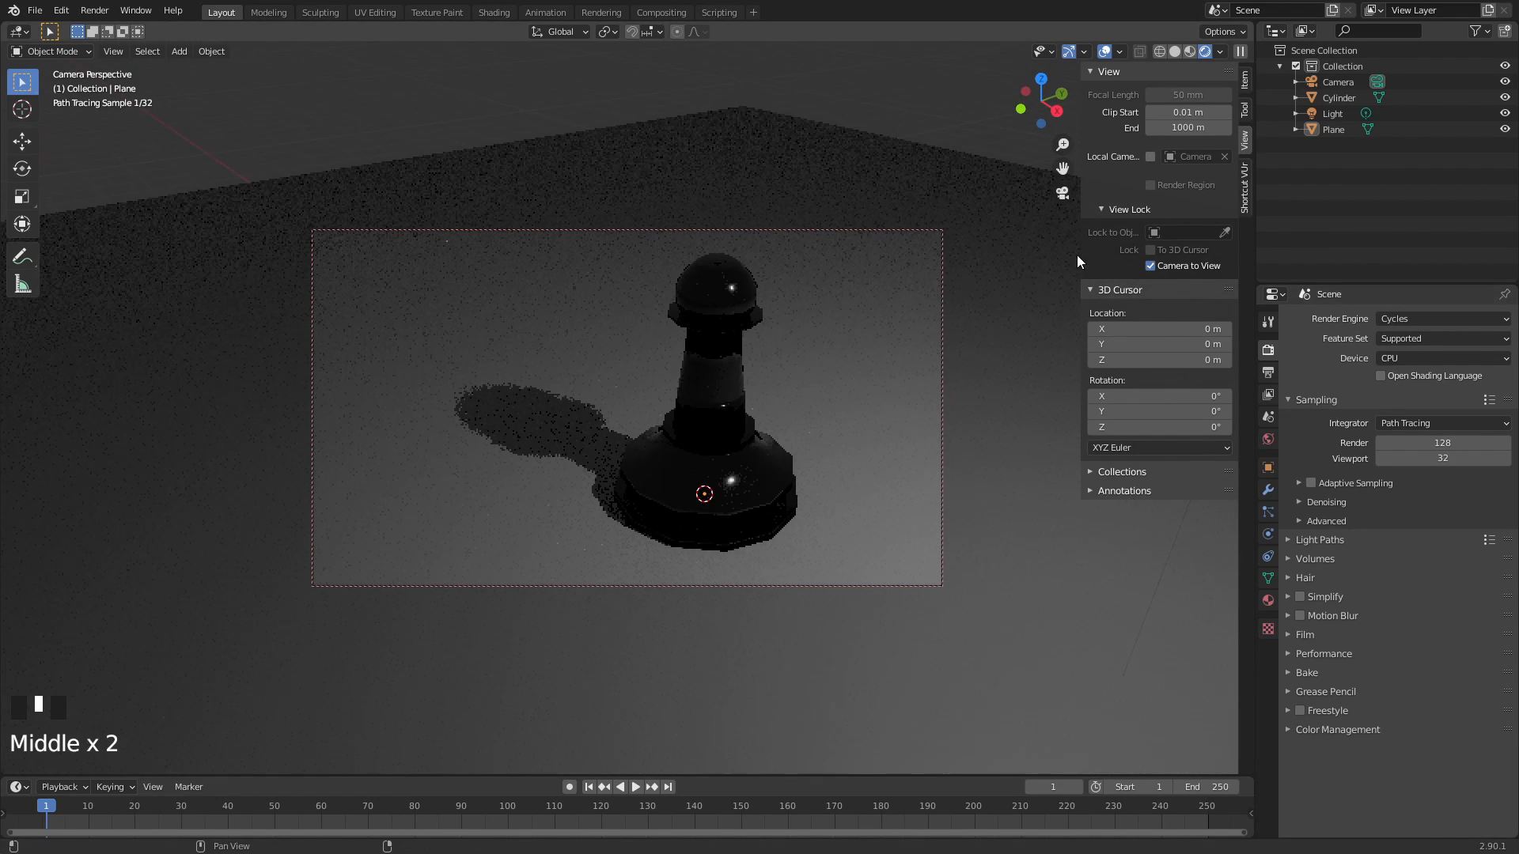
- Set the render engine back to Eevee and render the camera view as a still image
{"action": "left_click", "coordinate": [1424, 318]}
{"action": "left_click", "coordinate": [1408, 338]}
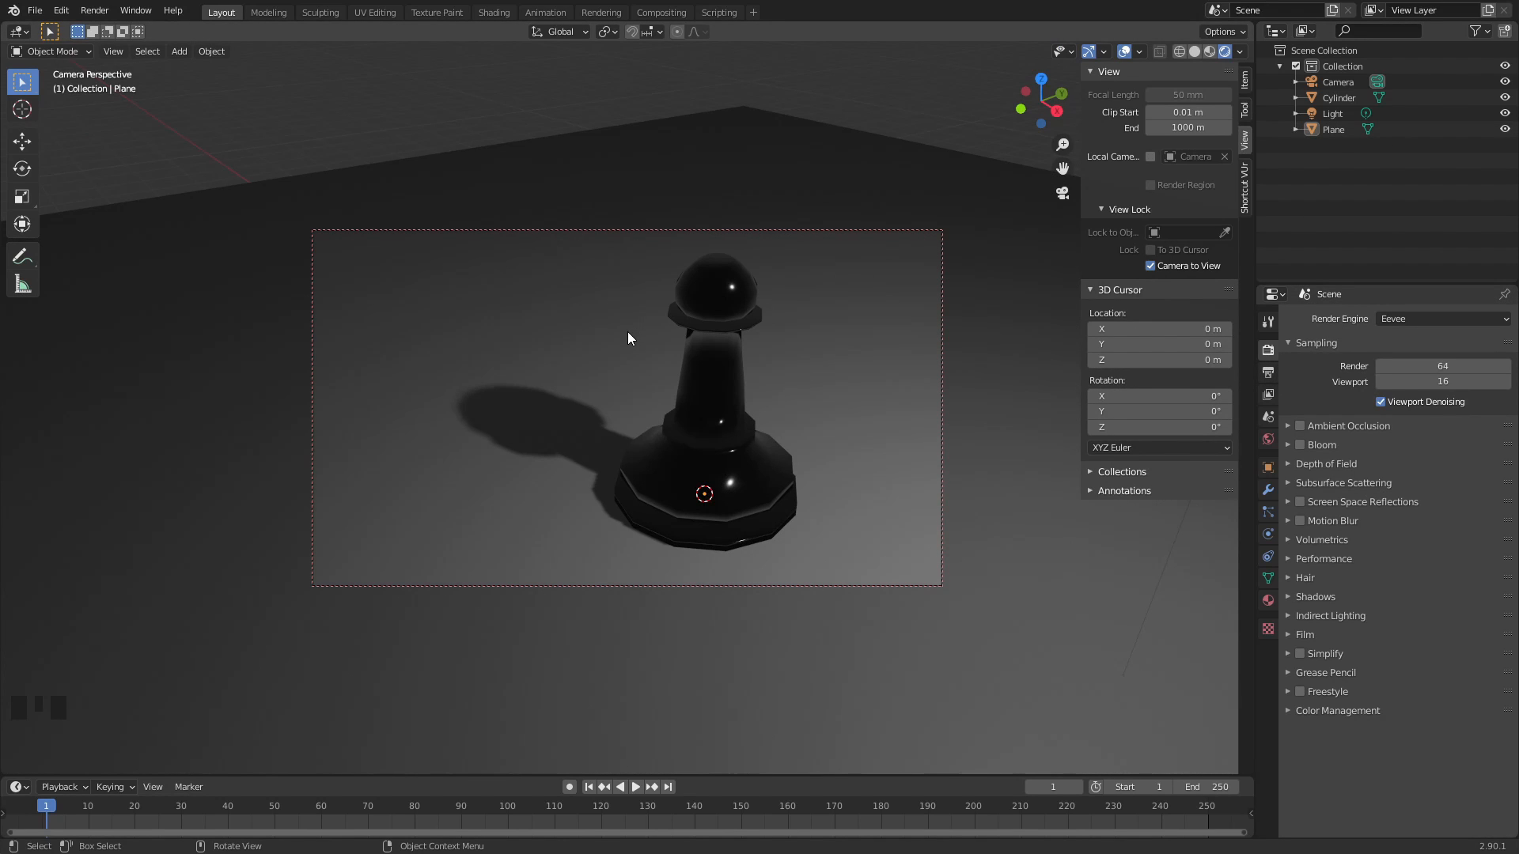
{"action": "key", "text": "F12"}
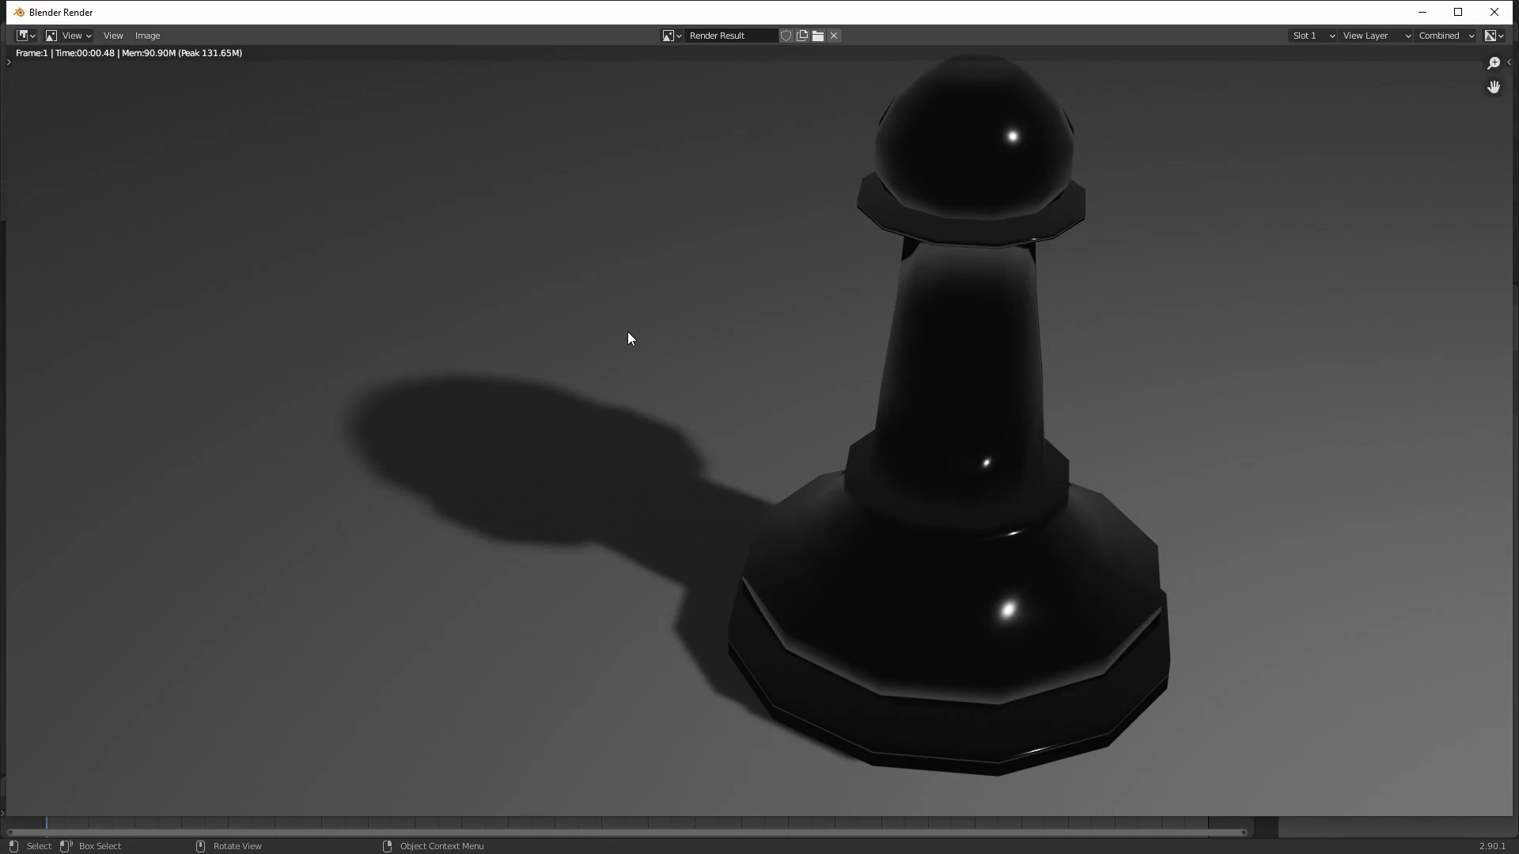
{"action": "scroll", "coordinate": [628, 339], "scroll_direction": "down", "scroll_amount": 2}
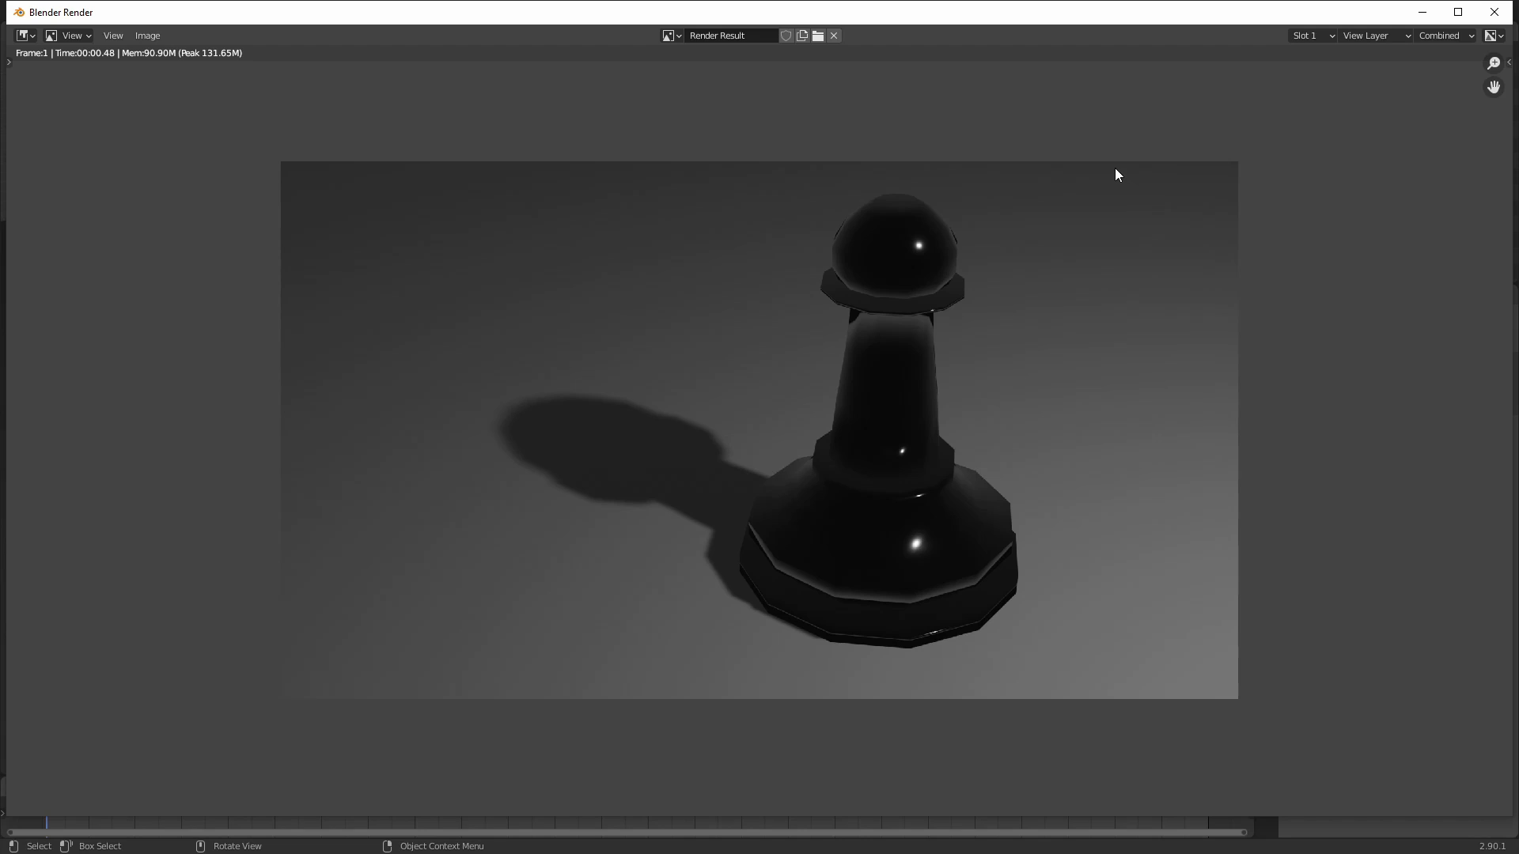
- Save the rendered image to the Desktop as a PNG named Chess Pawn, and close the render window
{"action": "key", "text": "shift+alt+s"}
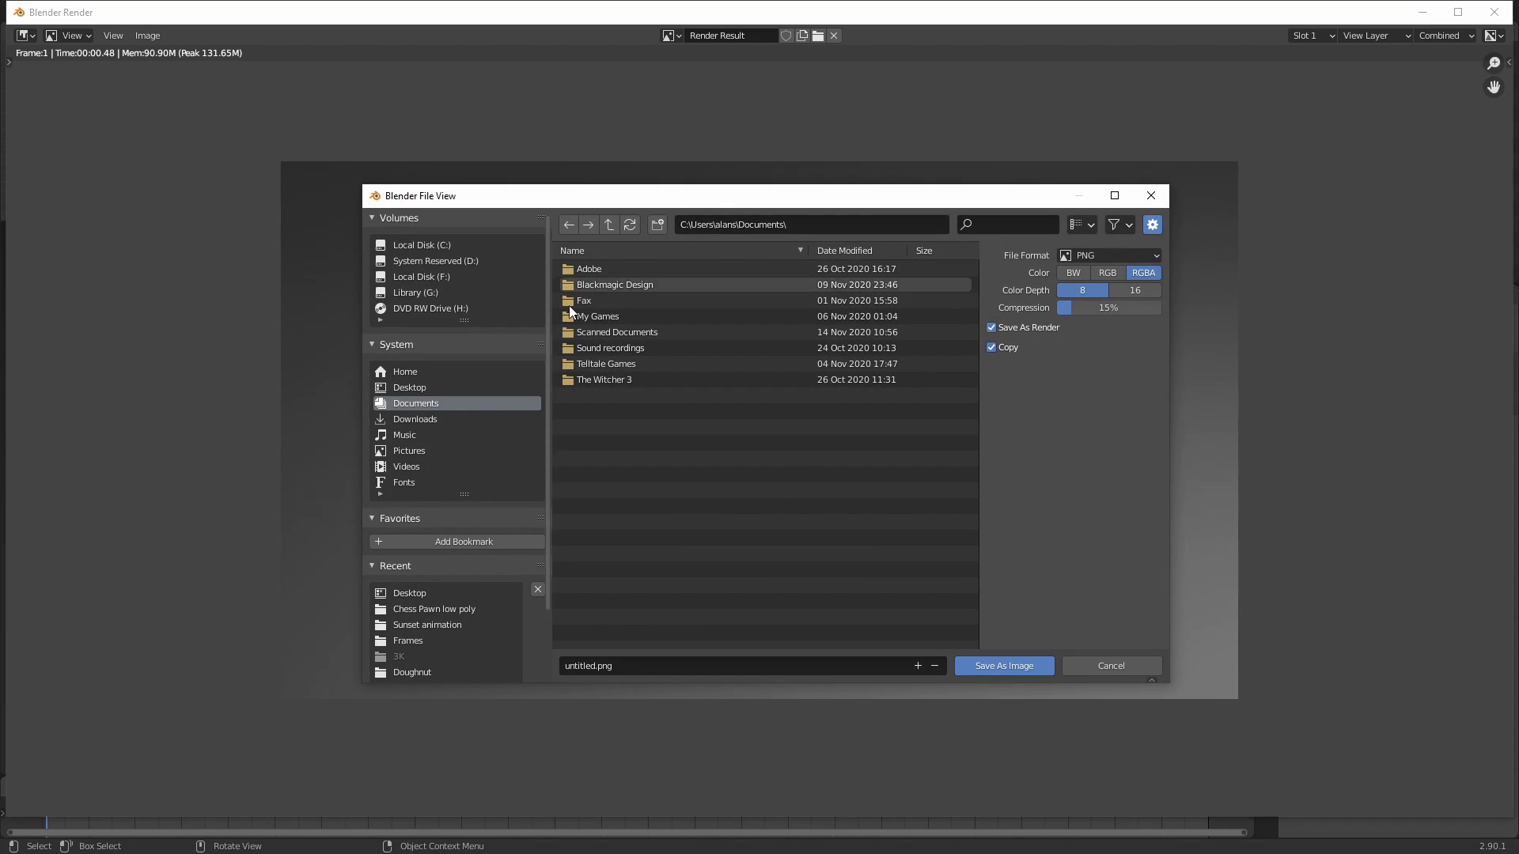
{"action": "left_click", "coordinate": [437, 387]}
{"action": "left_click", "coordinate": [729, 666]}
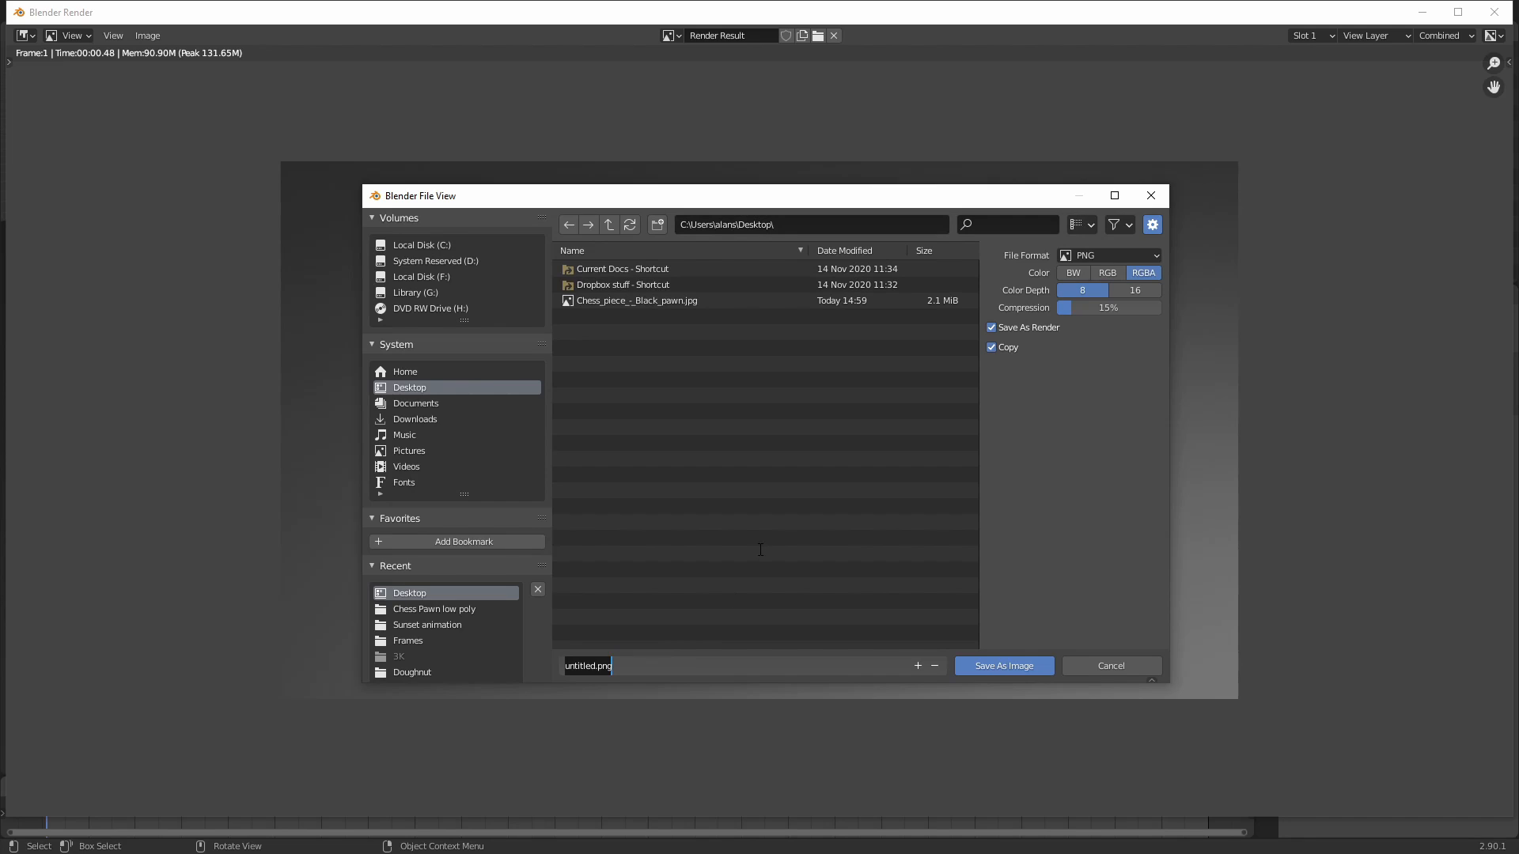
{"action": "type", "text": "Chess Pawn"}
{"action": "left_click", "coordinate": [989, 666]}
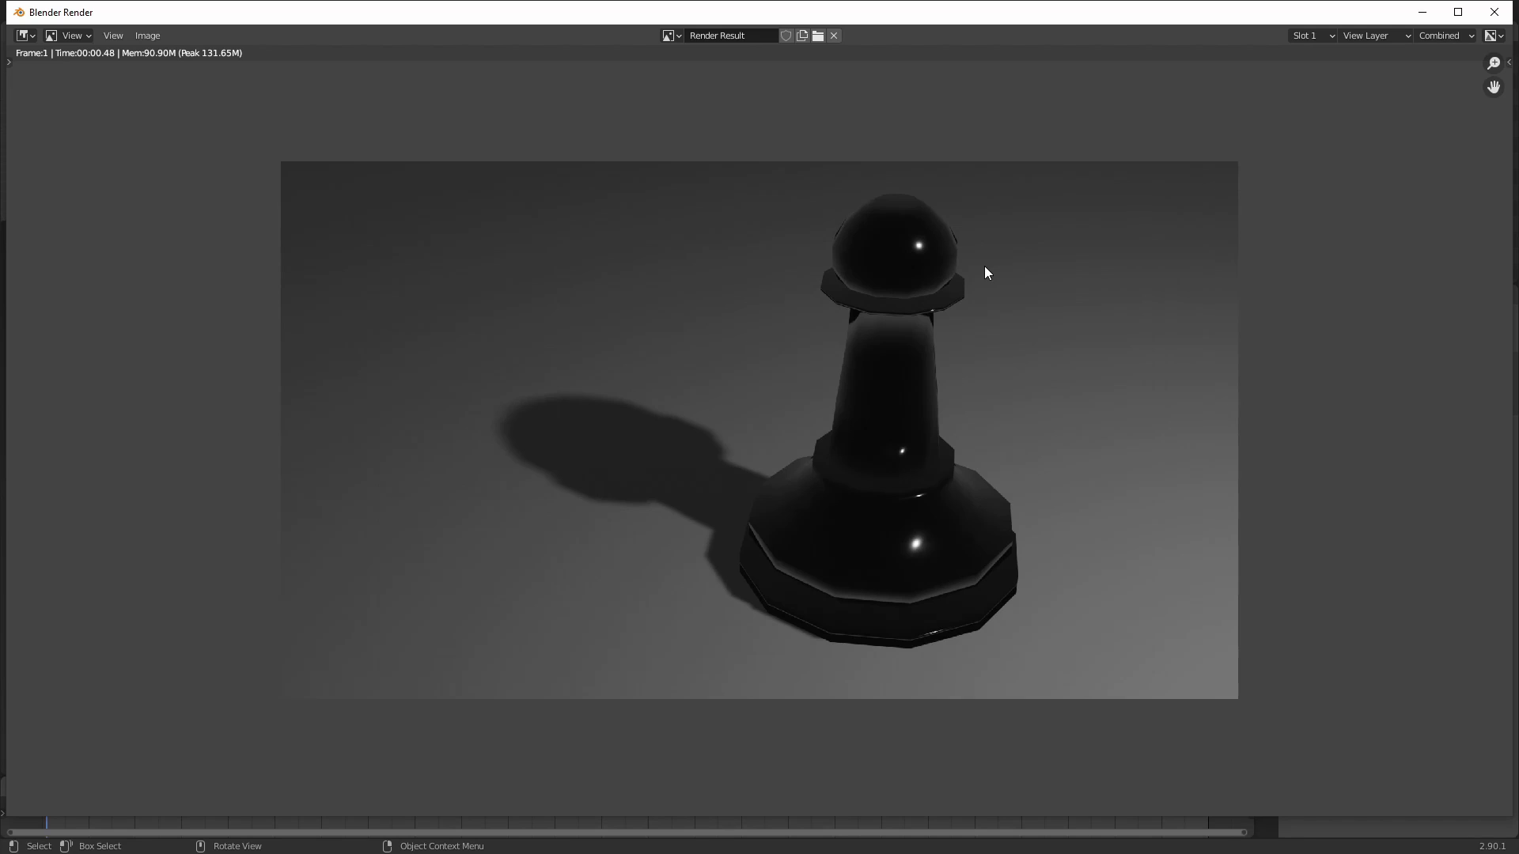
{"action": "left_click", "coordinate": [1493, 12]}
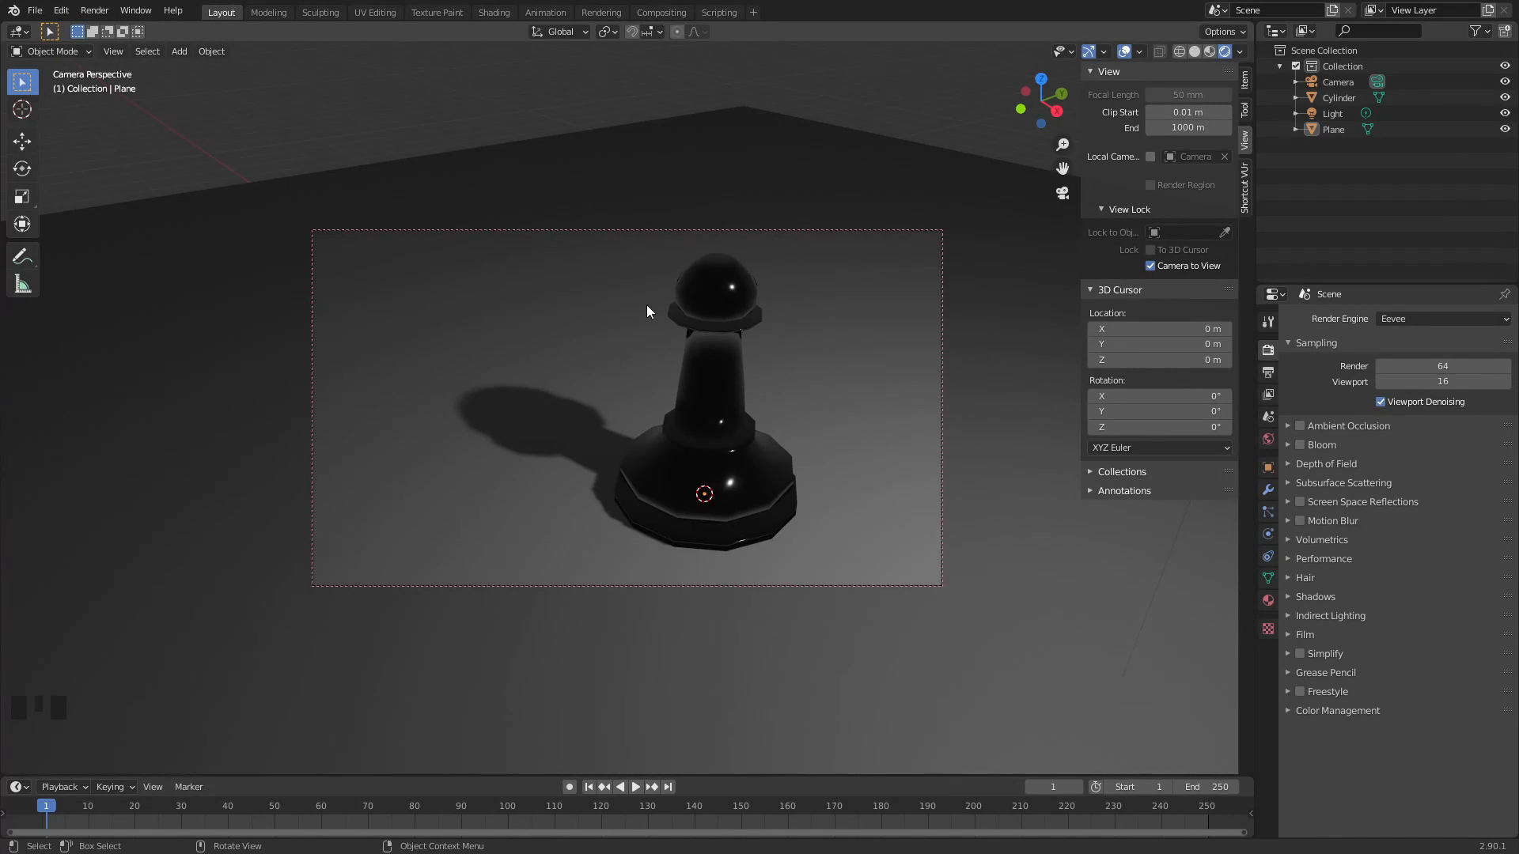
{"action": "left_click", "coordinate": [434, 131]}
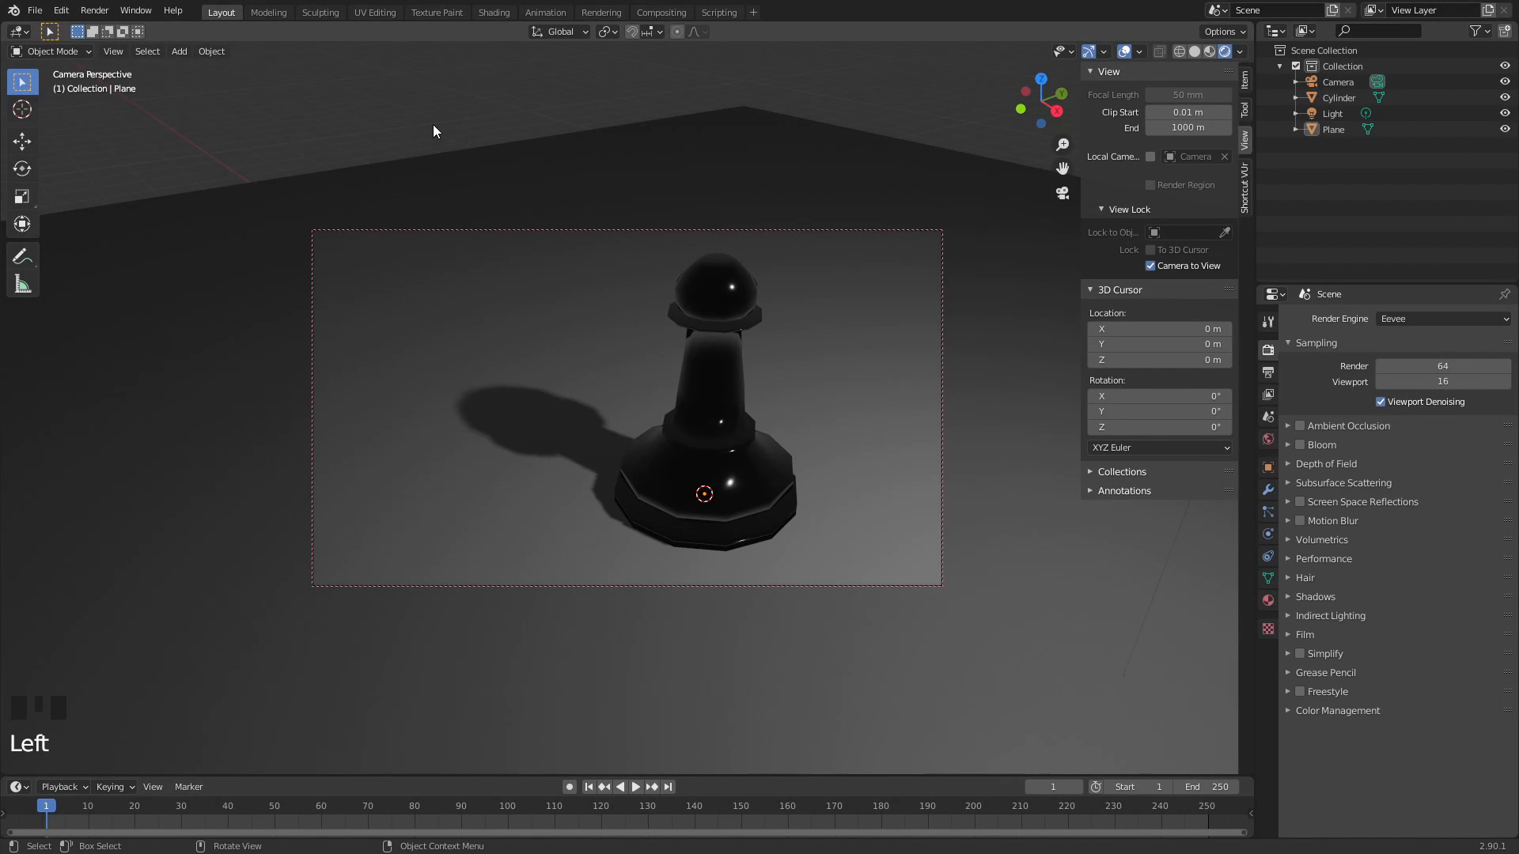